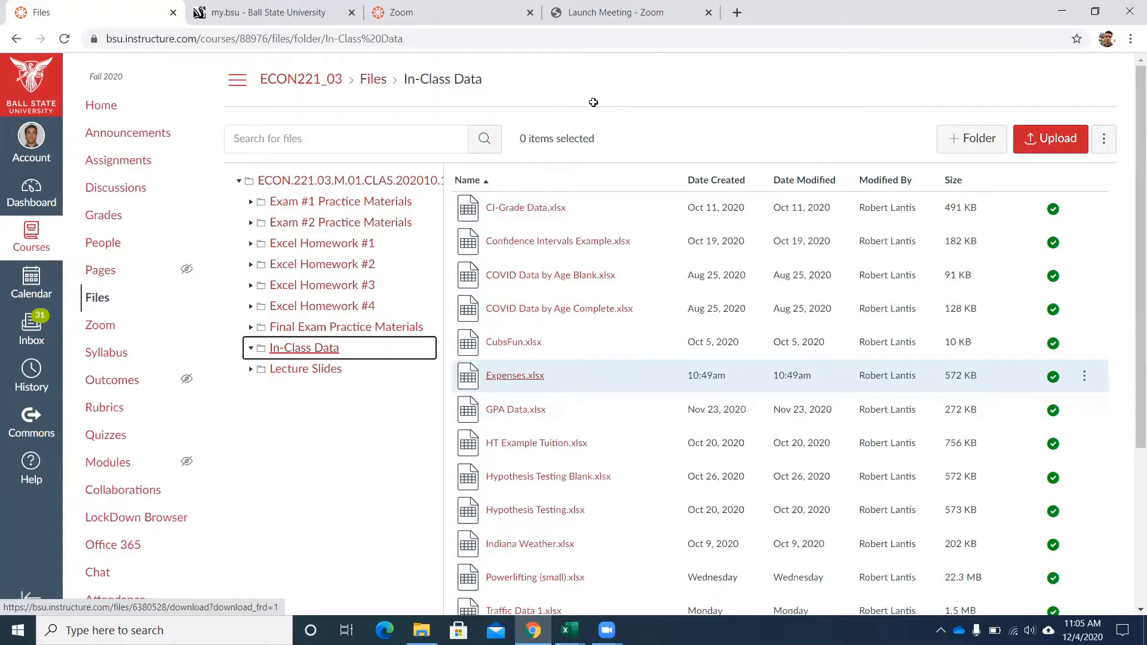
Switch to the Powerlifting (small) workbook in Excel and complete the equation TotalKG=a+b*male in cell B20 of Sheet3.
key(alt+Tab)
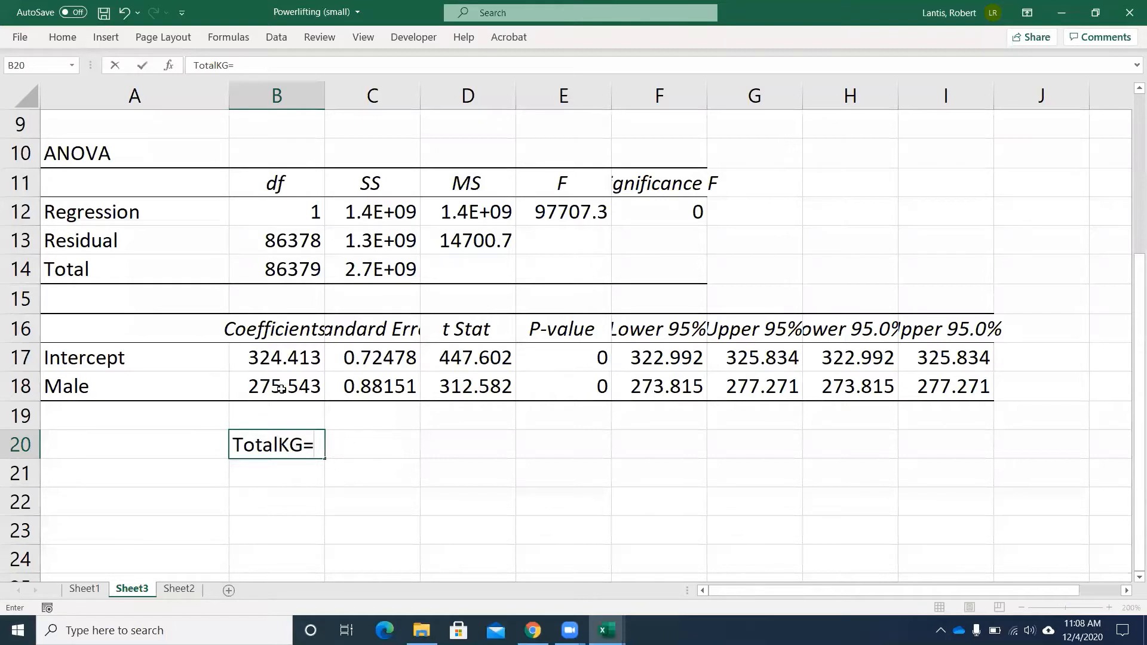
click(286, 389)
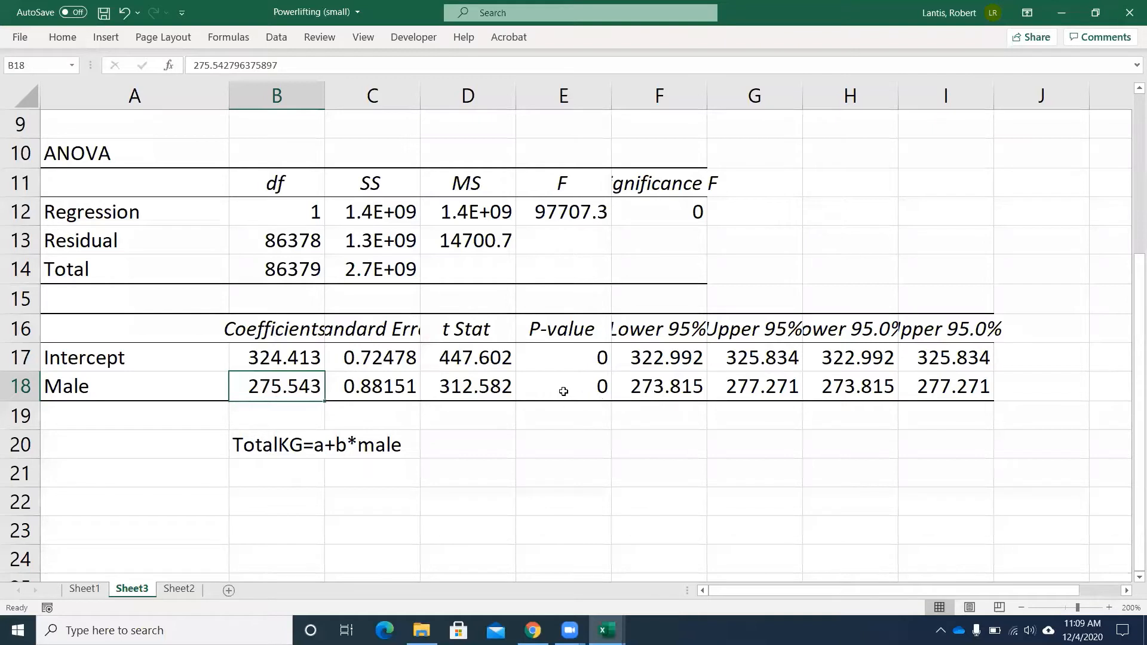
Note the hypothesis test as Ho: b=0 in E20, pvalue<alpha in E21 and reject in F21, and autofit column E.
click(568, 459)
text(Ho: b=0)
key(Return)
text(pvalue)
text(<al)
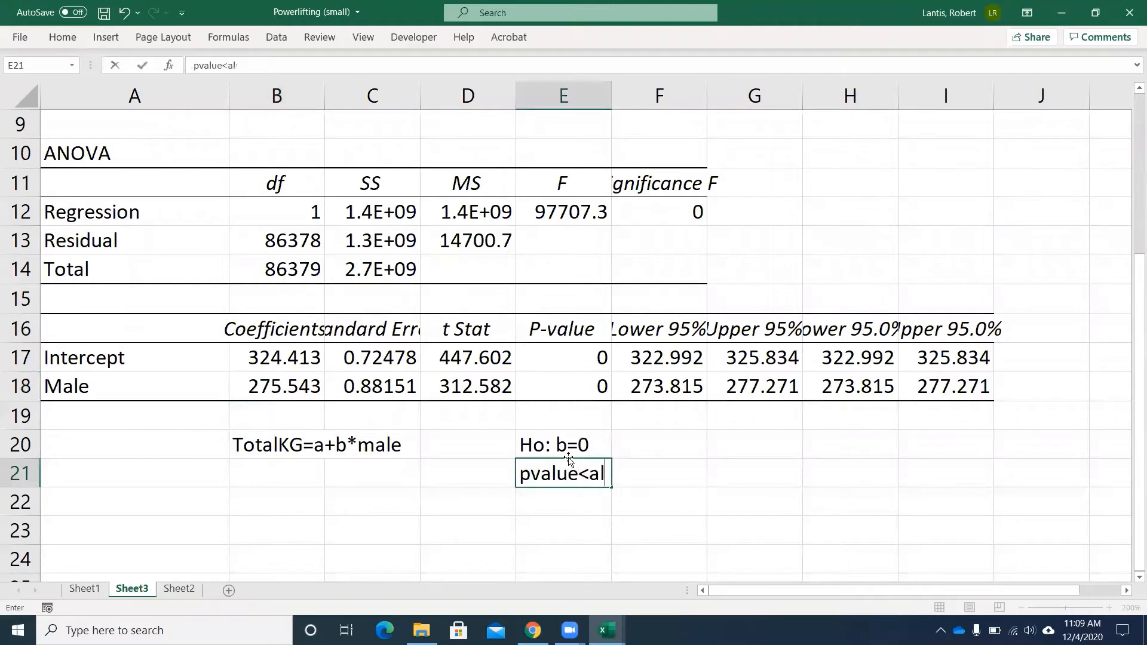
text(pha)
key(Tab)
text(reject)
key(Return)
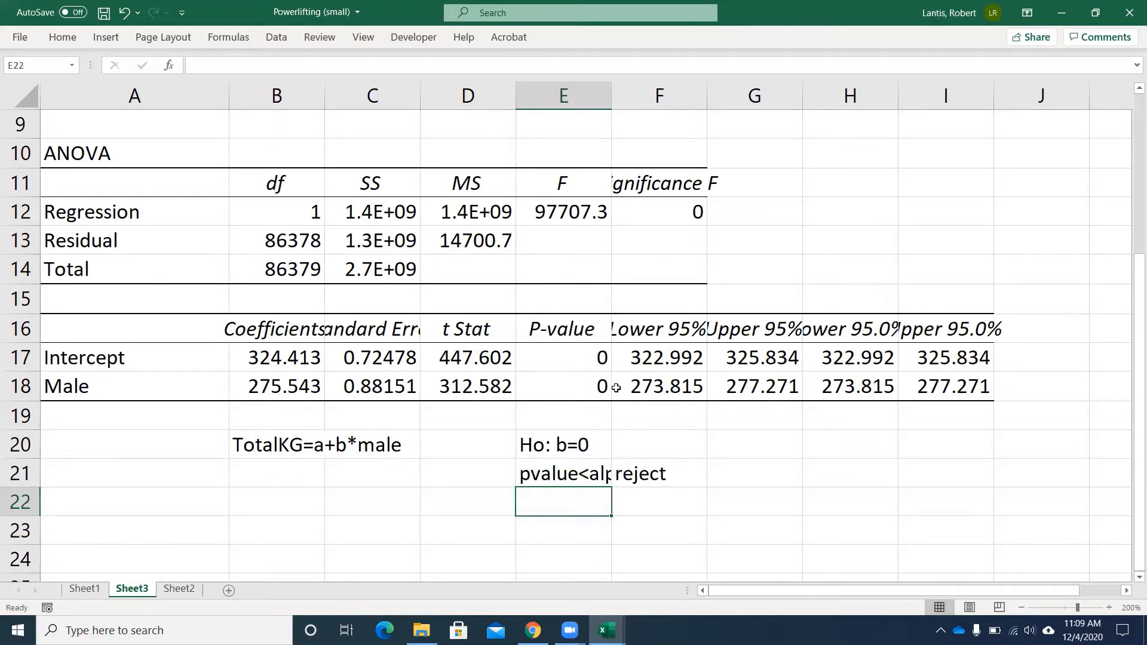
double_click(612, 96)
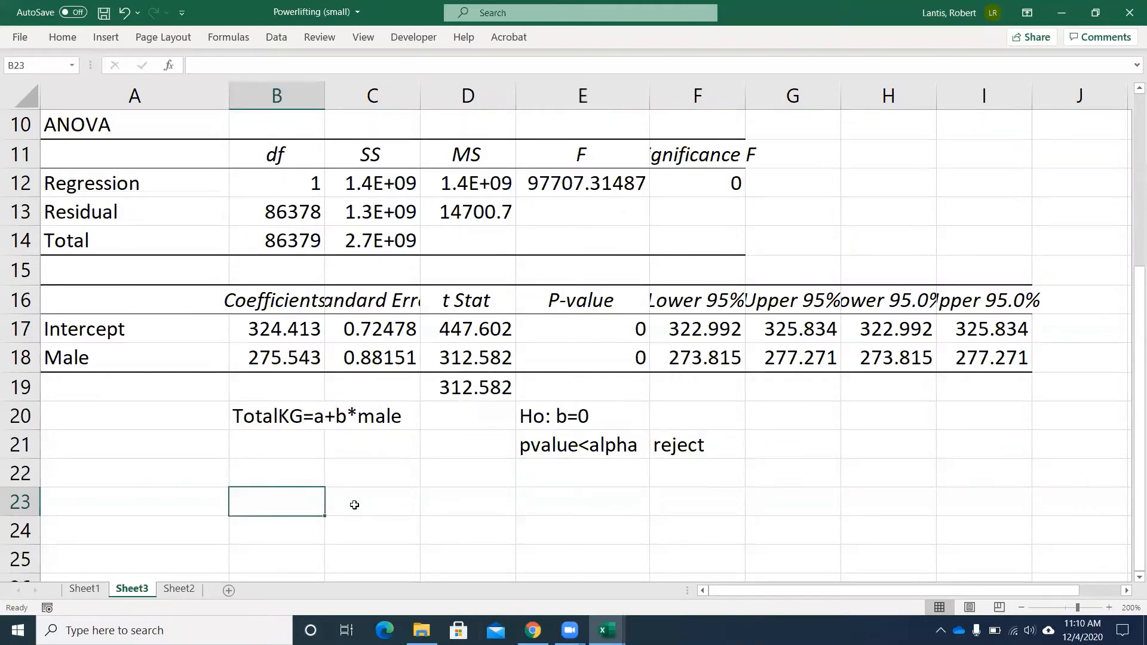
Write the omitted-variable bias formula bhat1=b1+b2*cov(x1,x2)/var(x1) as text in cell B23.
text(Bhat)
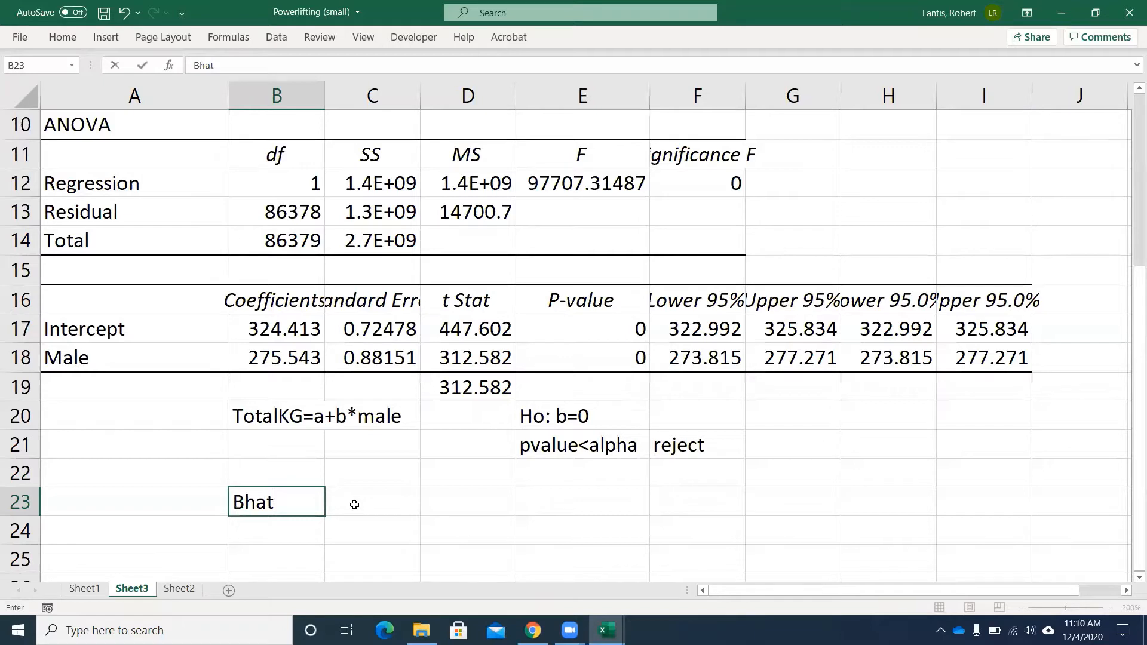
key(BackSpace)
key(BackSpace)
key(BackSpace)
key(BackSpace)
text(bhat1=b1+)
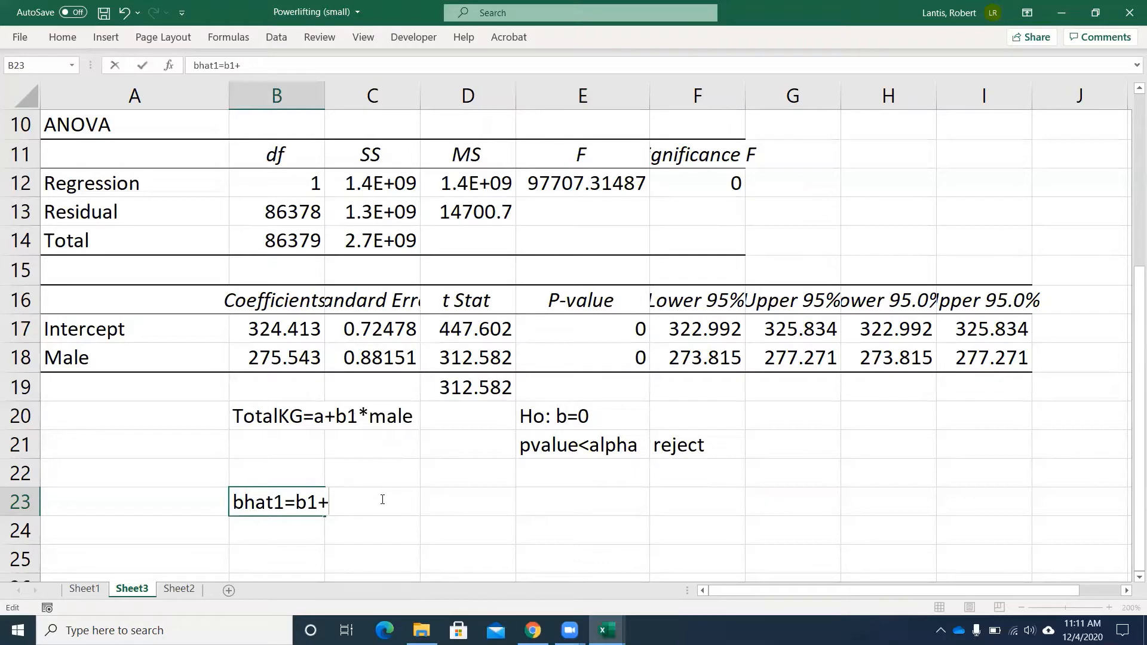
text(b2*cov()
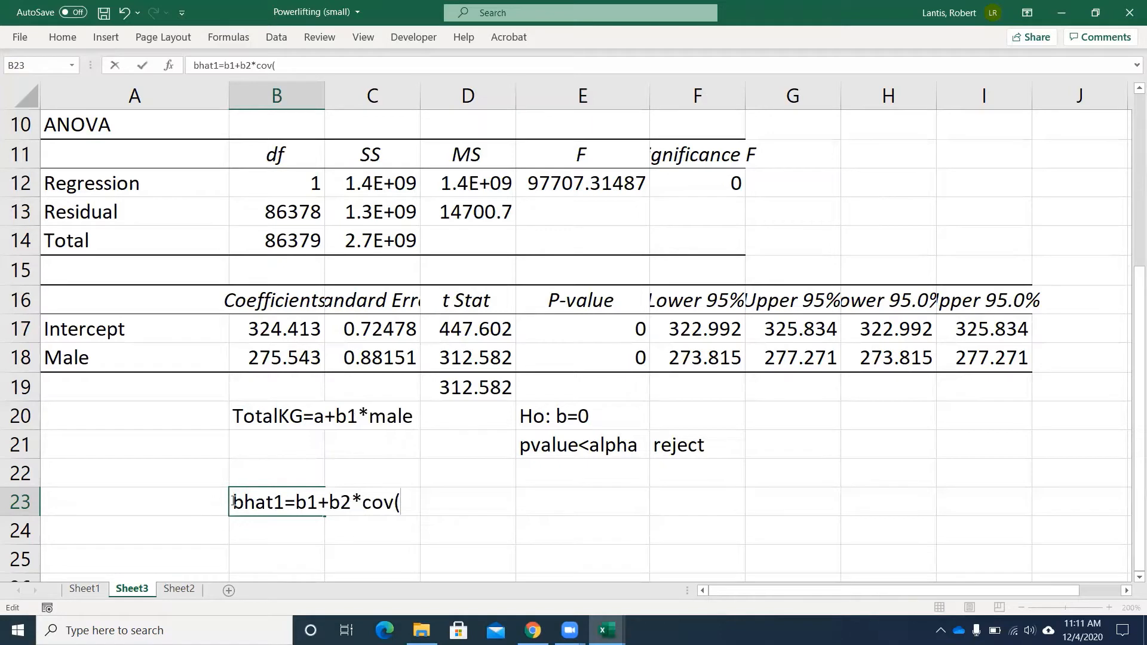
text(x1,x2)/var(x1))
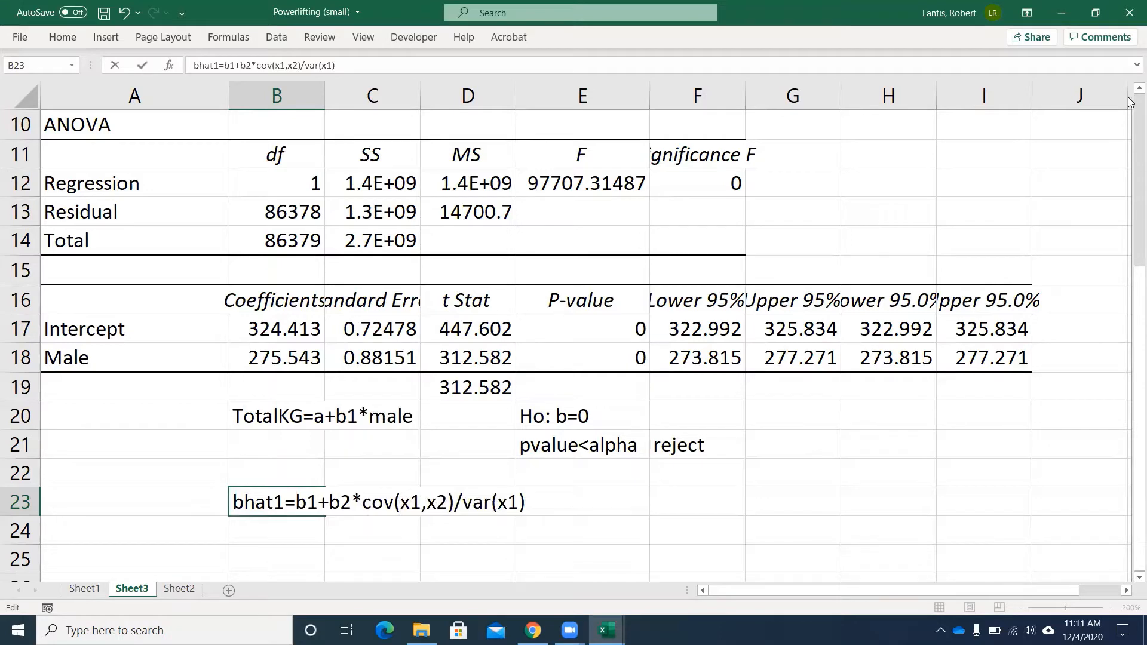
On Sheet2, move the Male column into a new column inserted before age, and delete the emptied column.
key(ctrl+Page_Down)
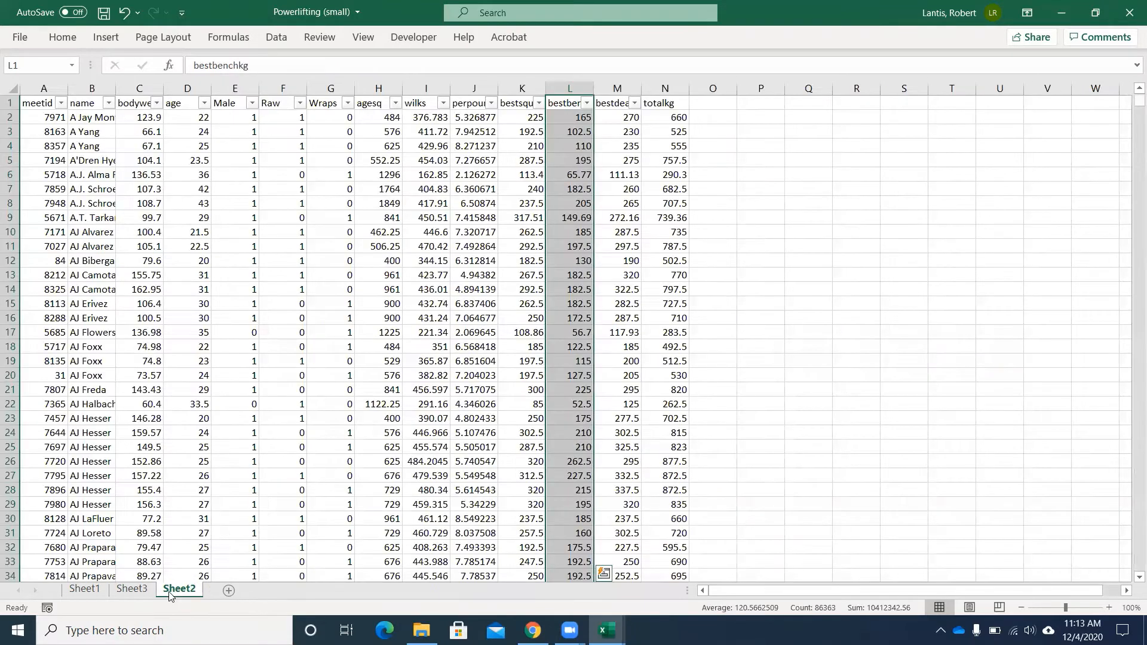
click(169, 591)
right_click(187, 91)
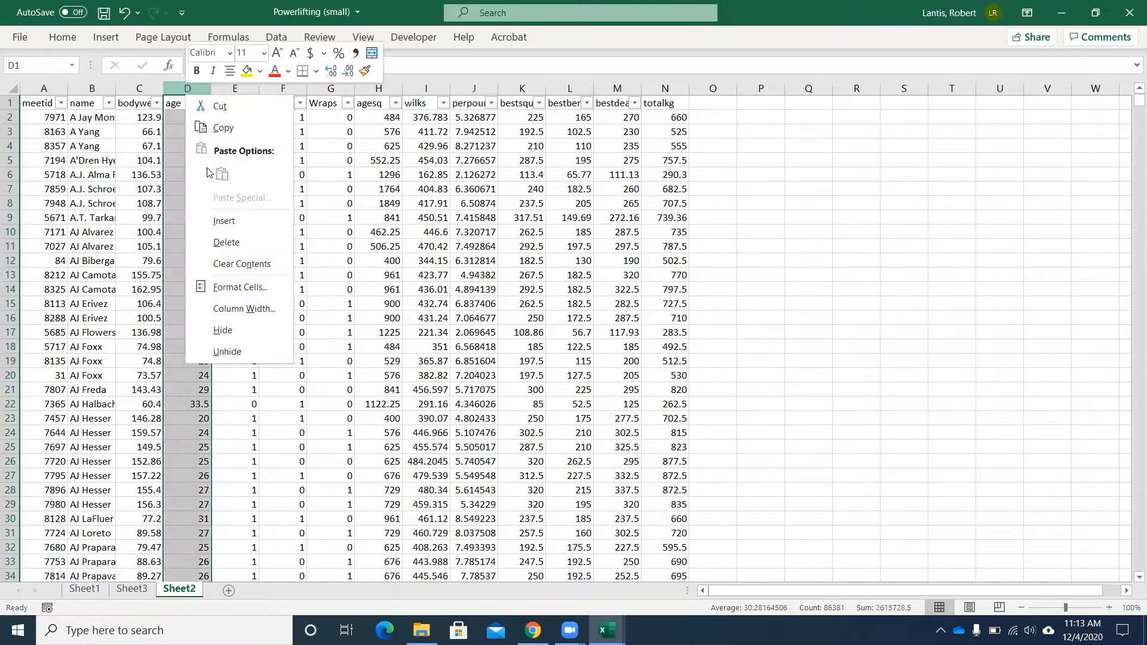
click(229, 222)
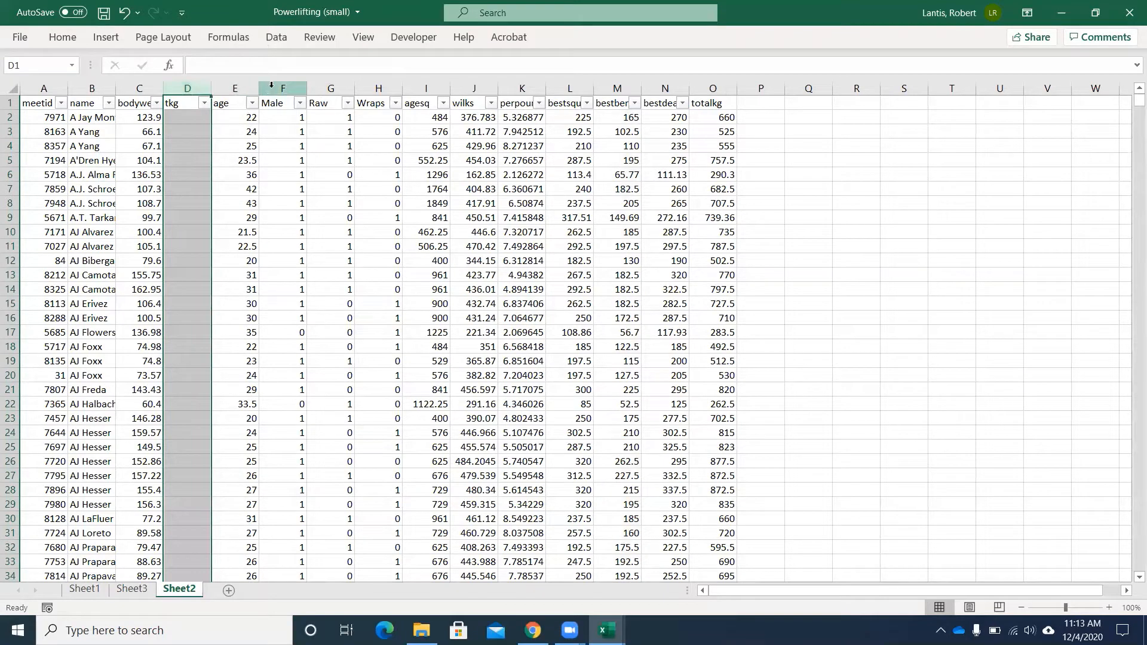
click(269, 88)
drag(261, 120, 197, 120)
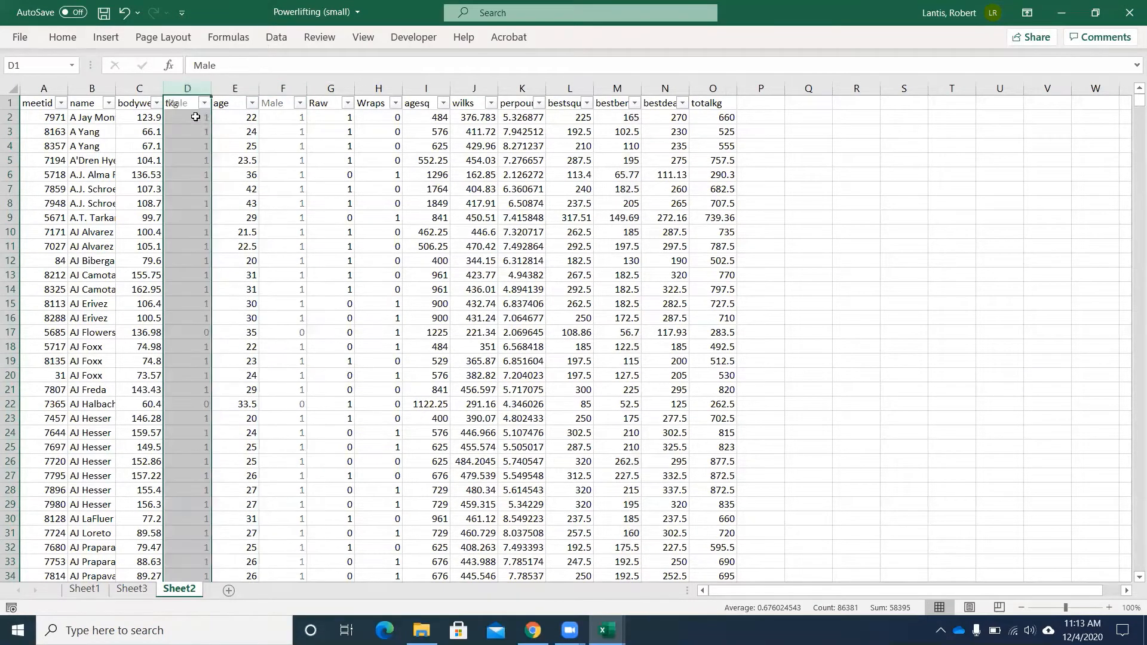
right_click(281, 89)
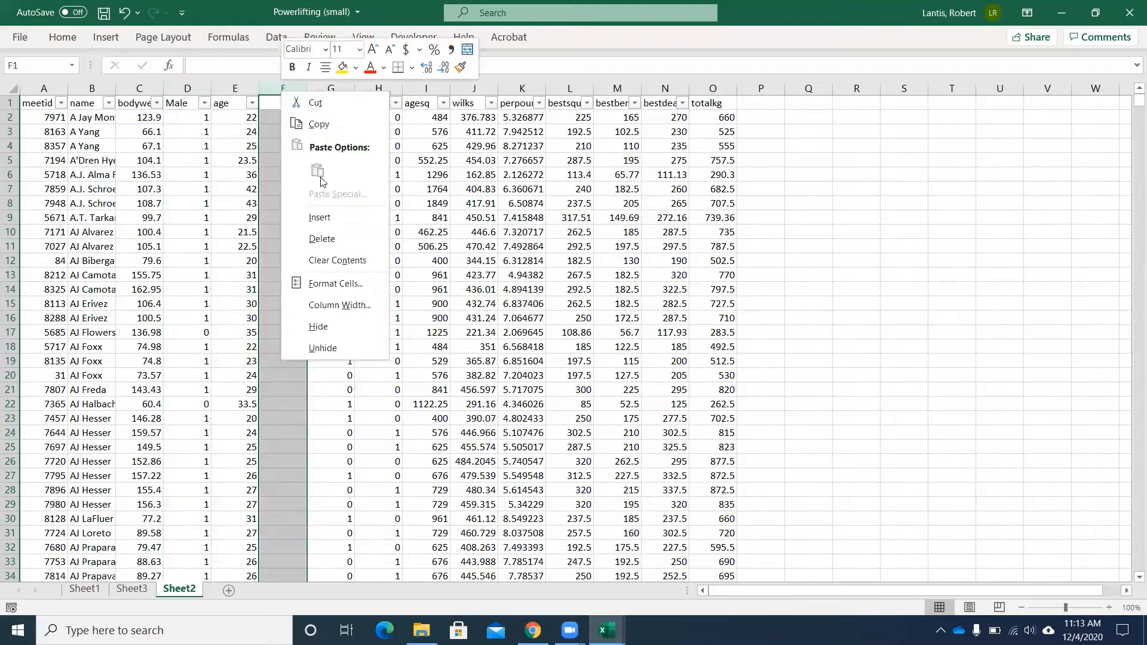
click(338, 236)
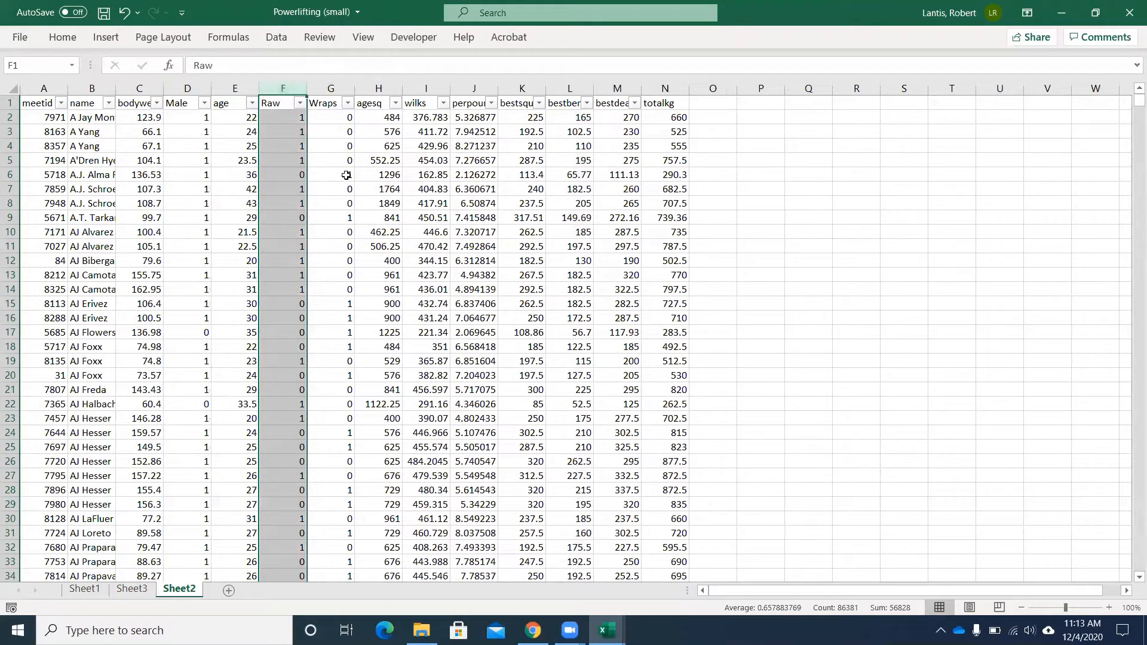
Run a Regression of totalkg on bodyweight and Male, with C1:D86381 as the X range and output on a new worksheet.
click(279, 39)
click(1059, 59)
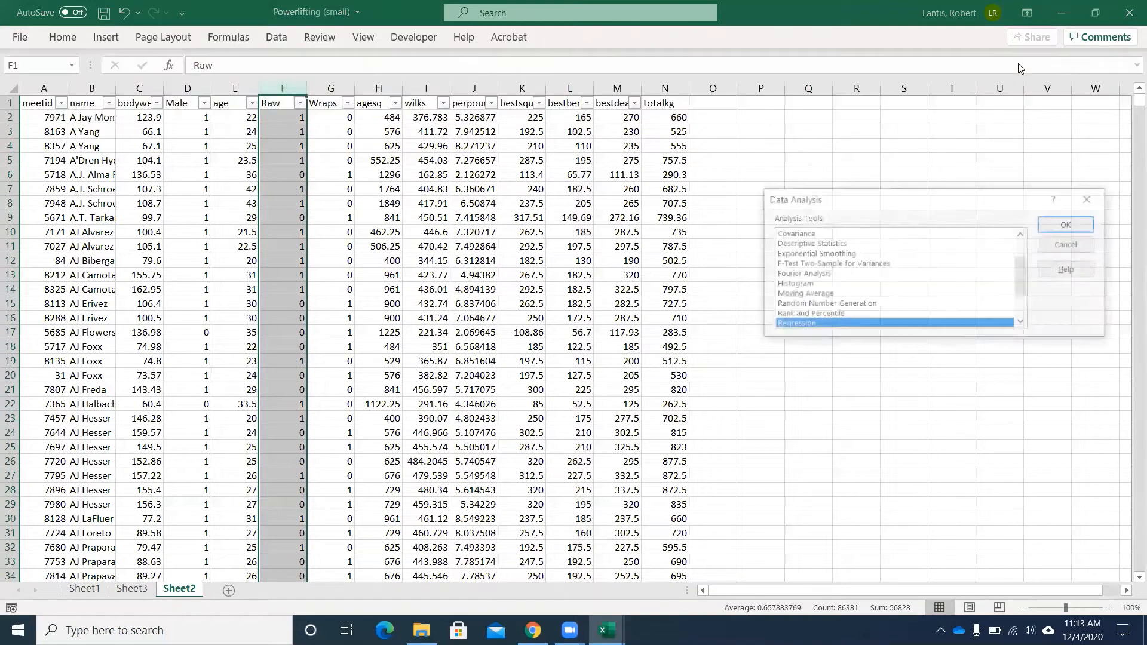
key(Return)
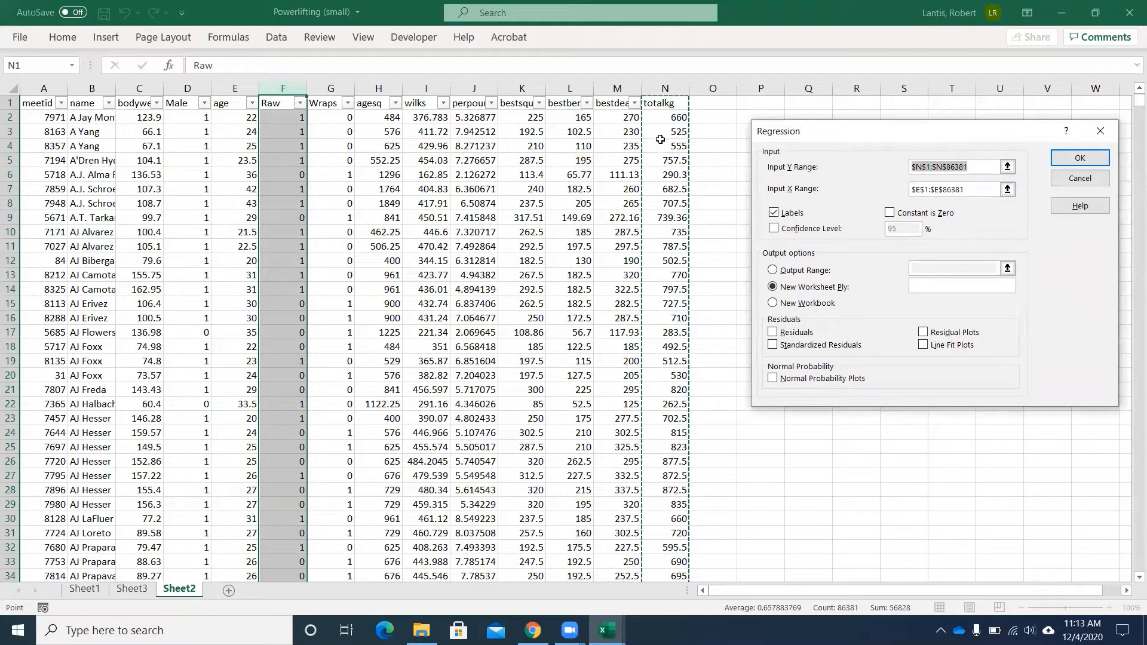
click(1008, 189)
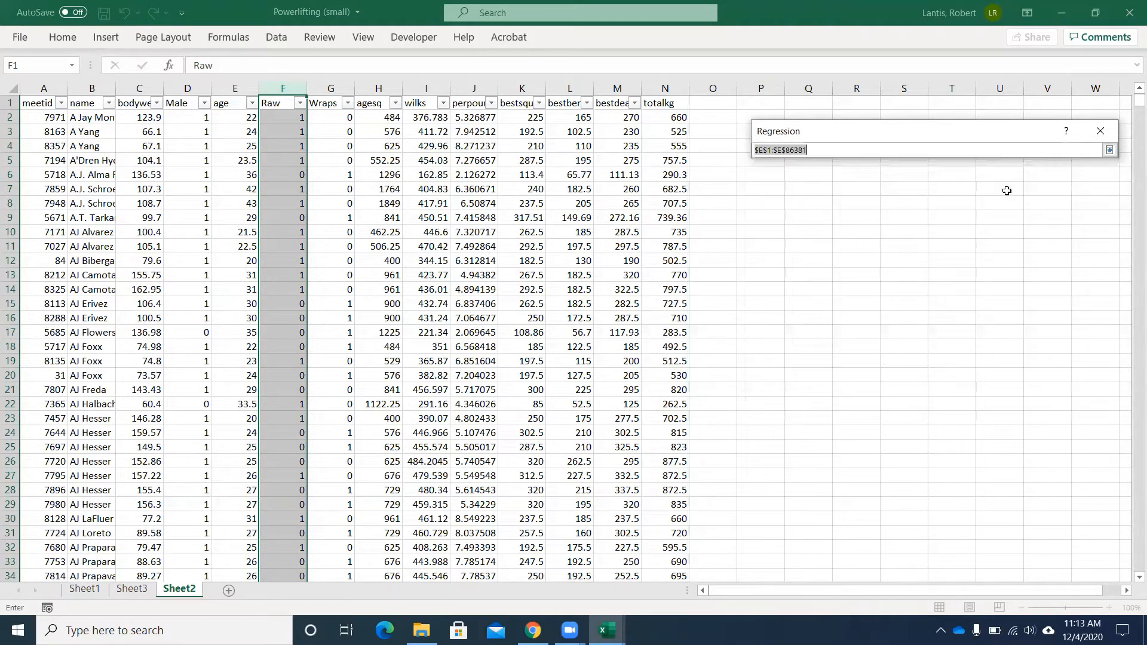
click(144, 103)
drag(158, 103, 193, 102)
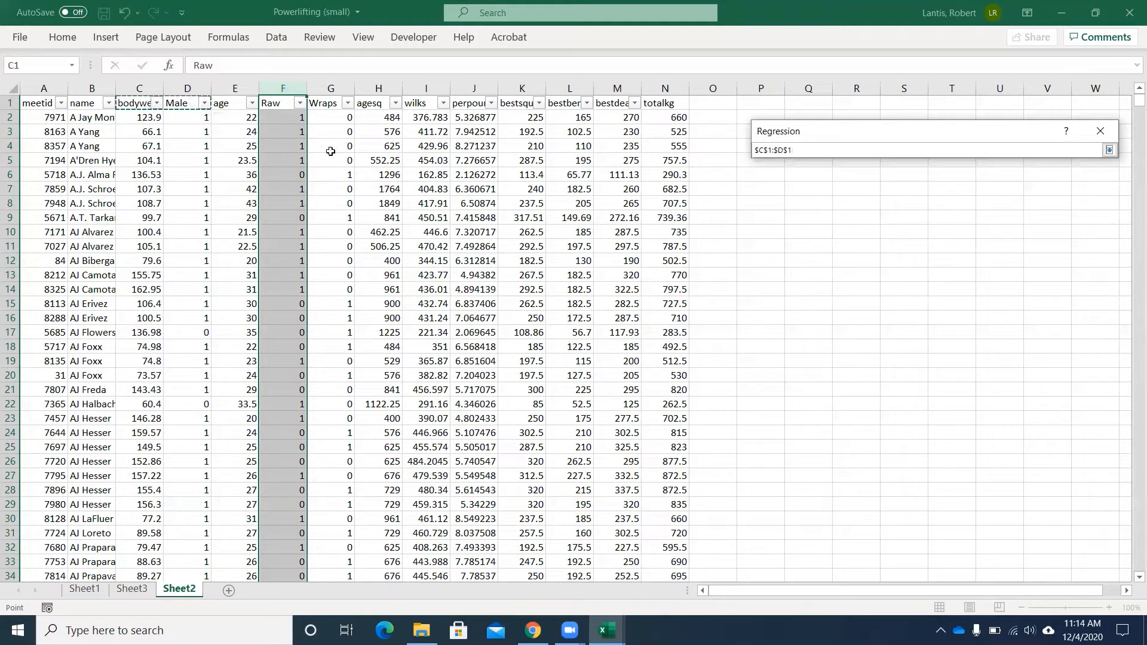
key(ctrl+shift+Down)
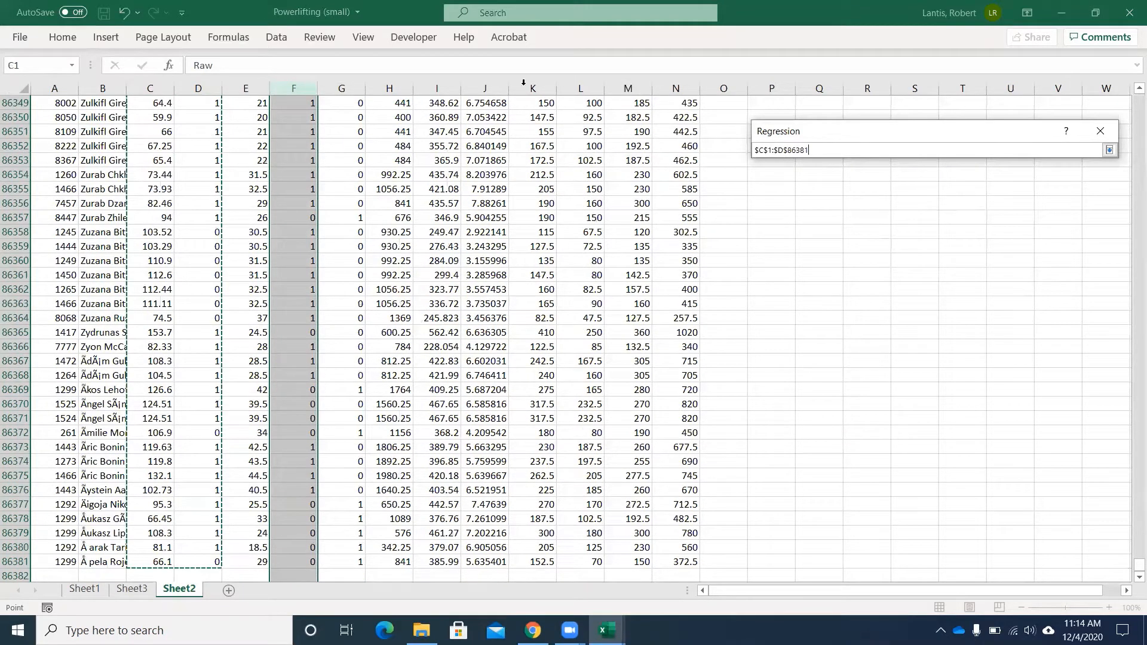
key(Return)
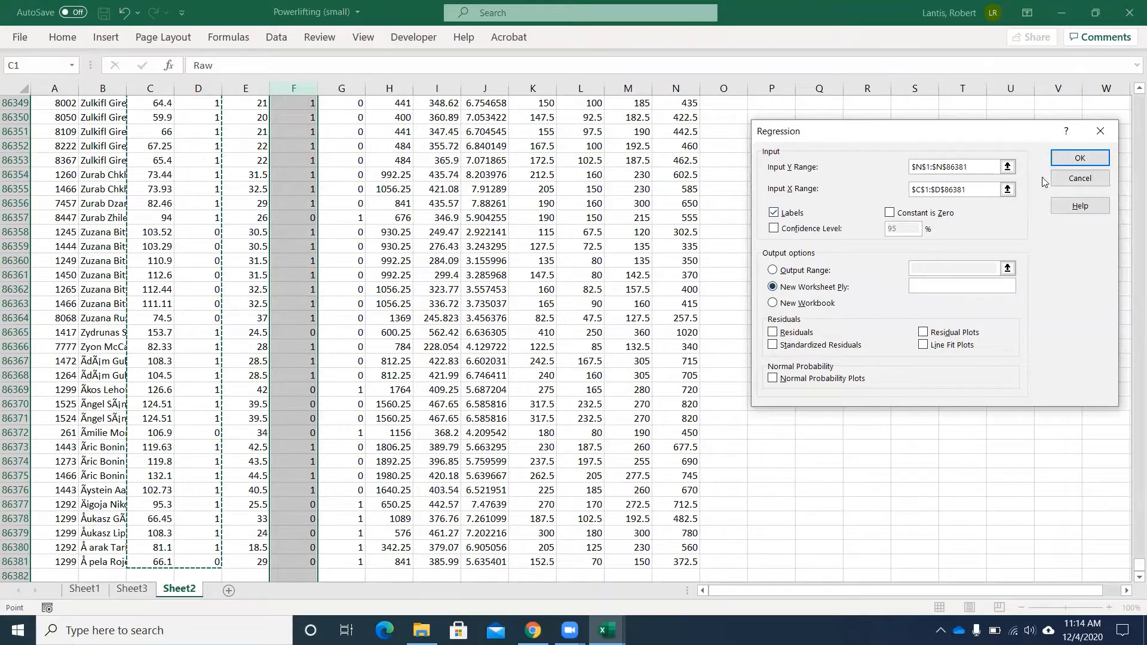
click(1080, 158)
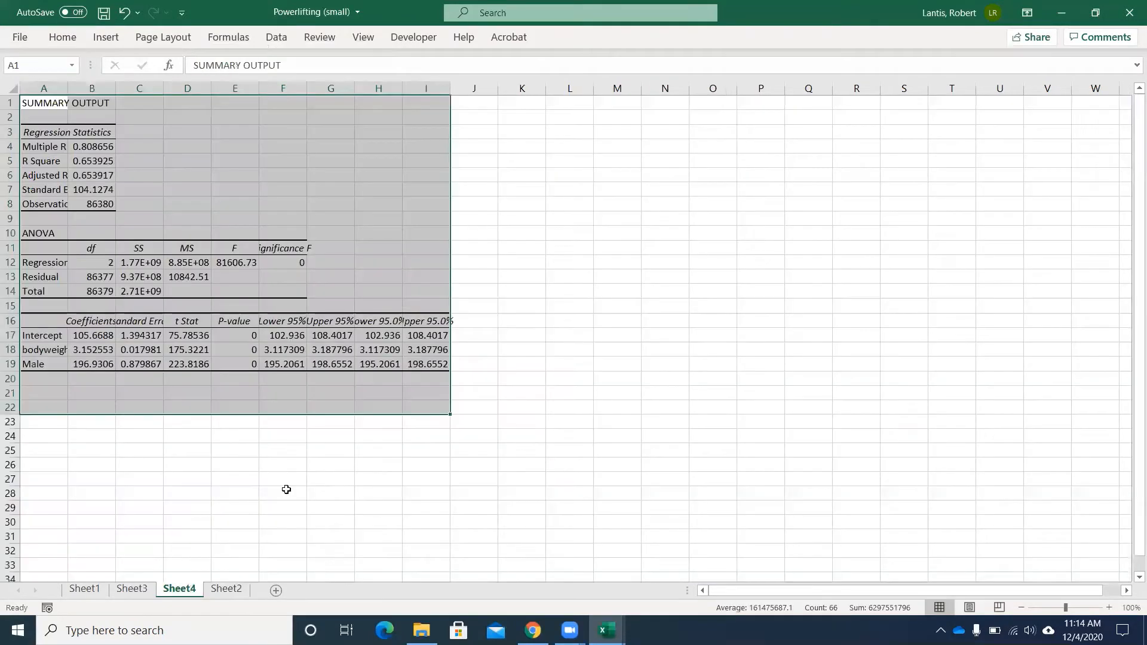
Reorder the worksheets so that Sheet3 and Sheet4 follow Sheet2.
click(131, 589)
drag(259, 591, 259, 590)
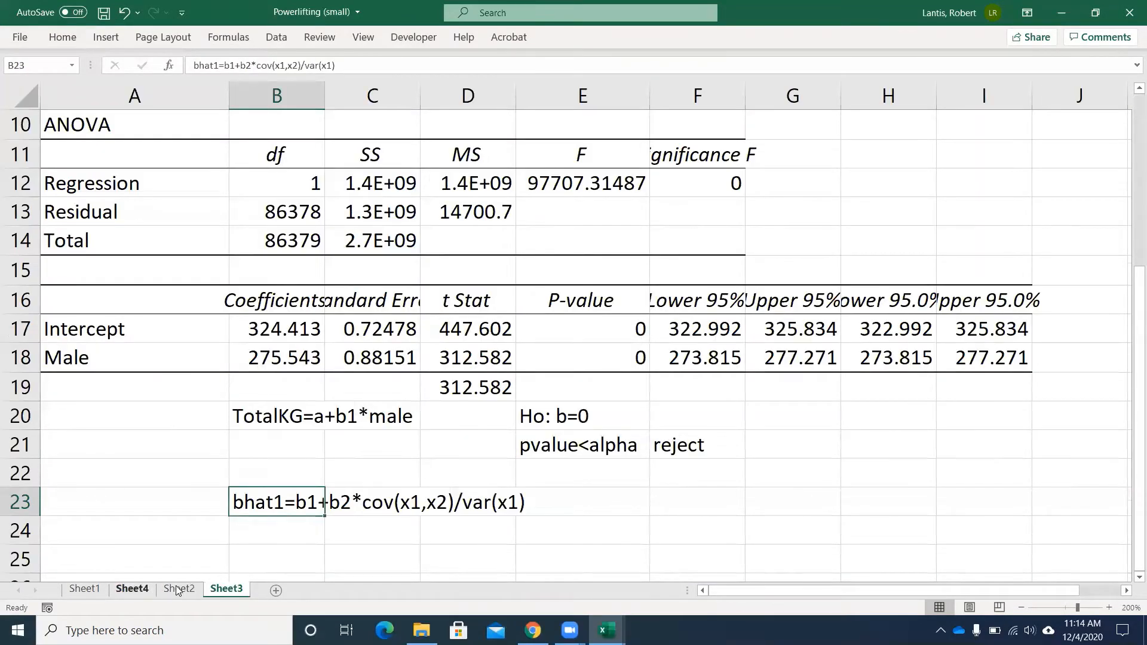
drag(143, 590, 239, 592)
click(179, 590)
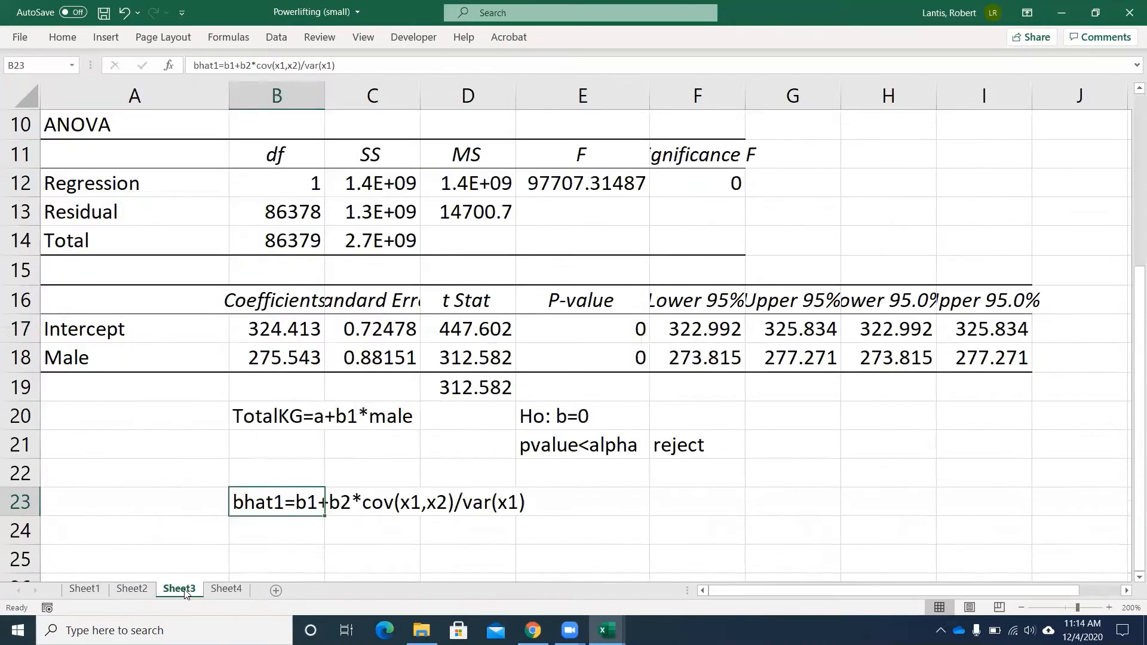
Rename Sheet3, which holds the Male-only regression, as Naive.
right_click(186, 592)
click(229, 424)
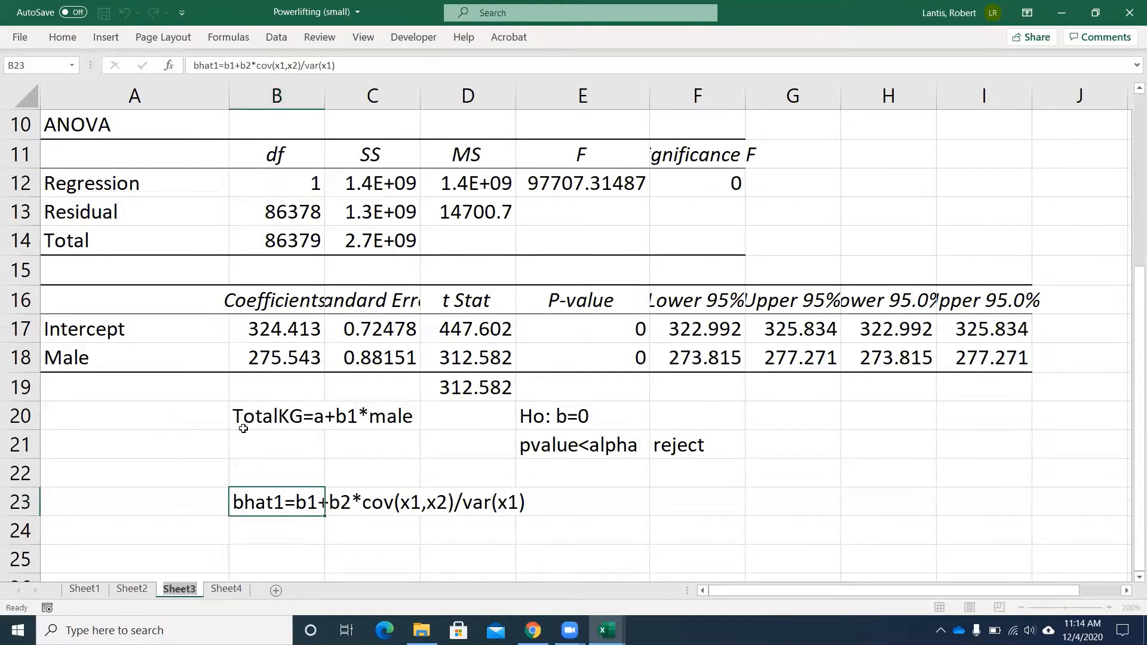
text(Naive)
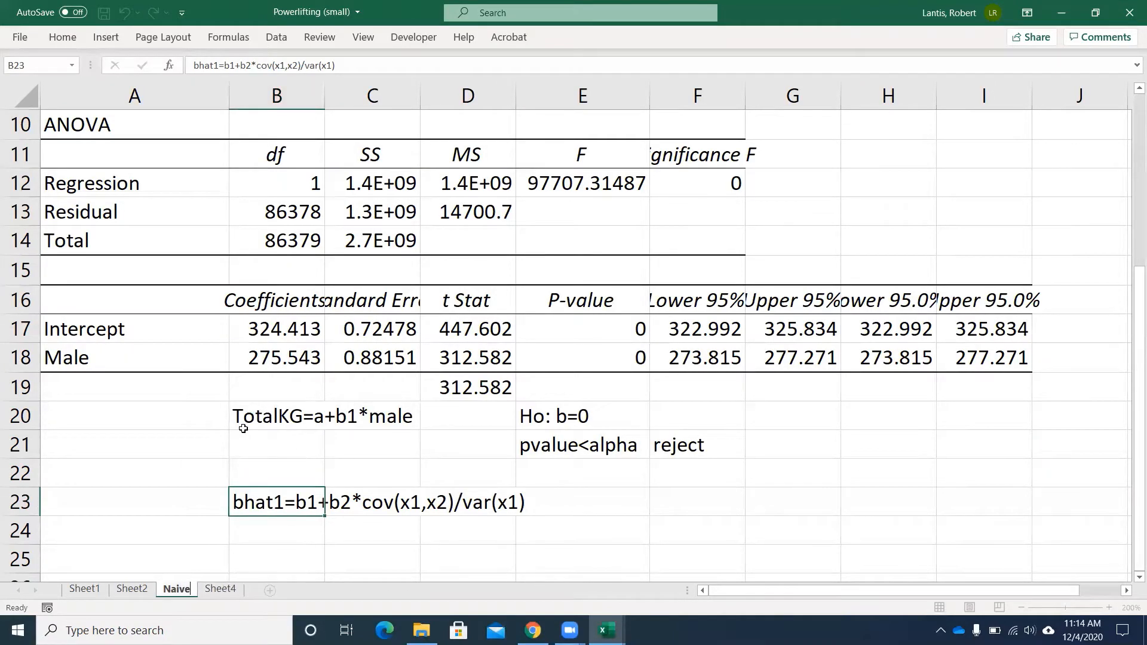
click(206, 567)
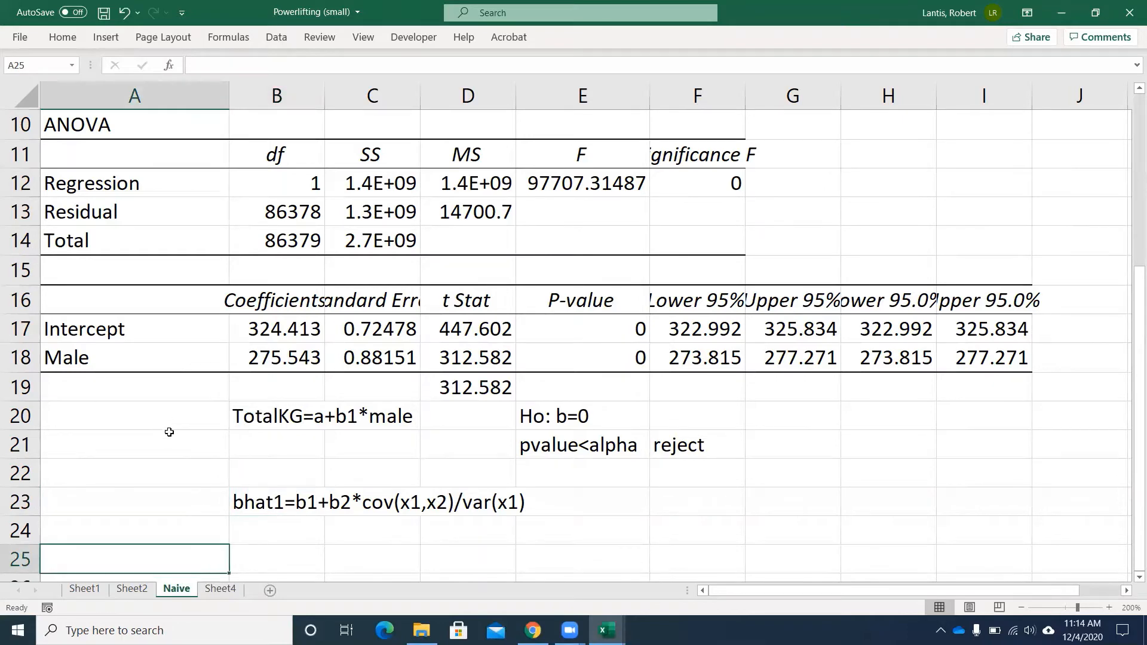
Rename Sheet4, which holds the two-variable regression output, as Add bodyweight.
click(226, 590)
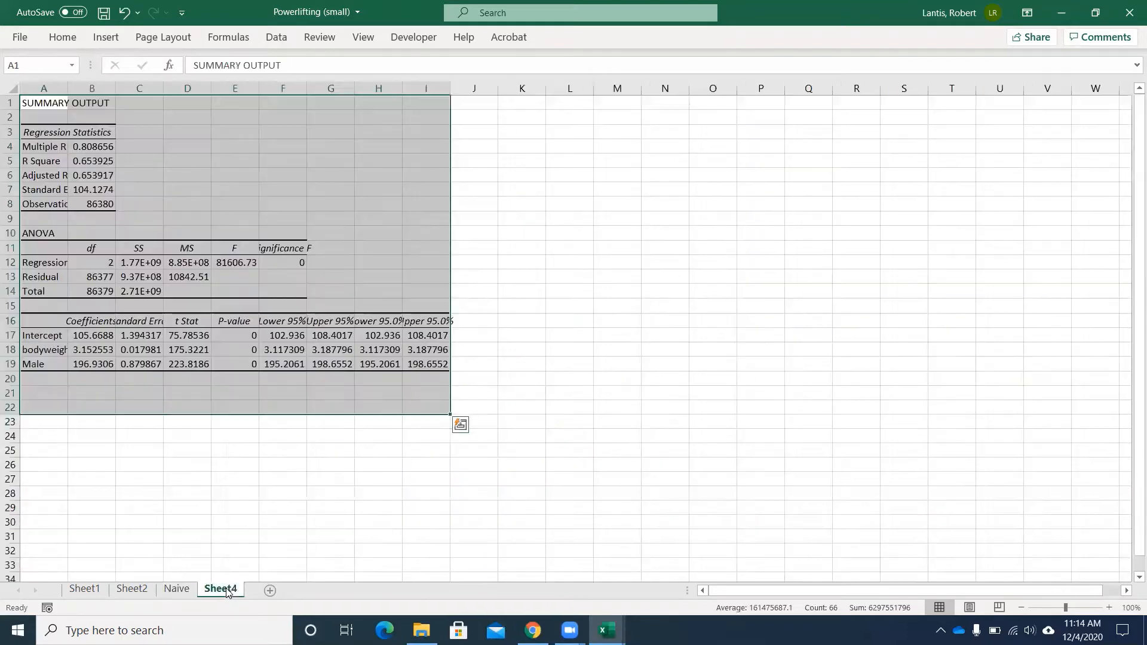
right_click(221, 590)
click(269, 423)
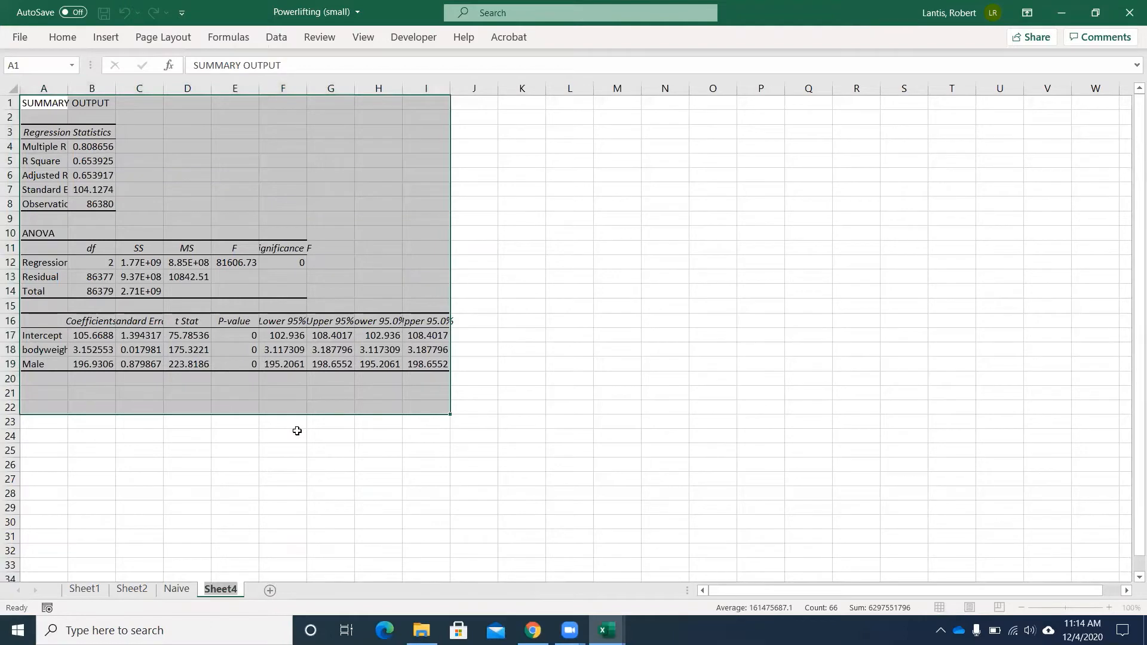
text(Add bodywe)
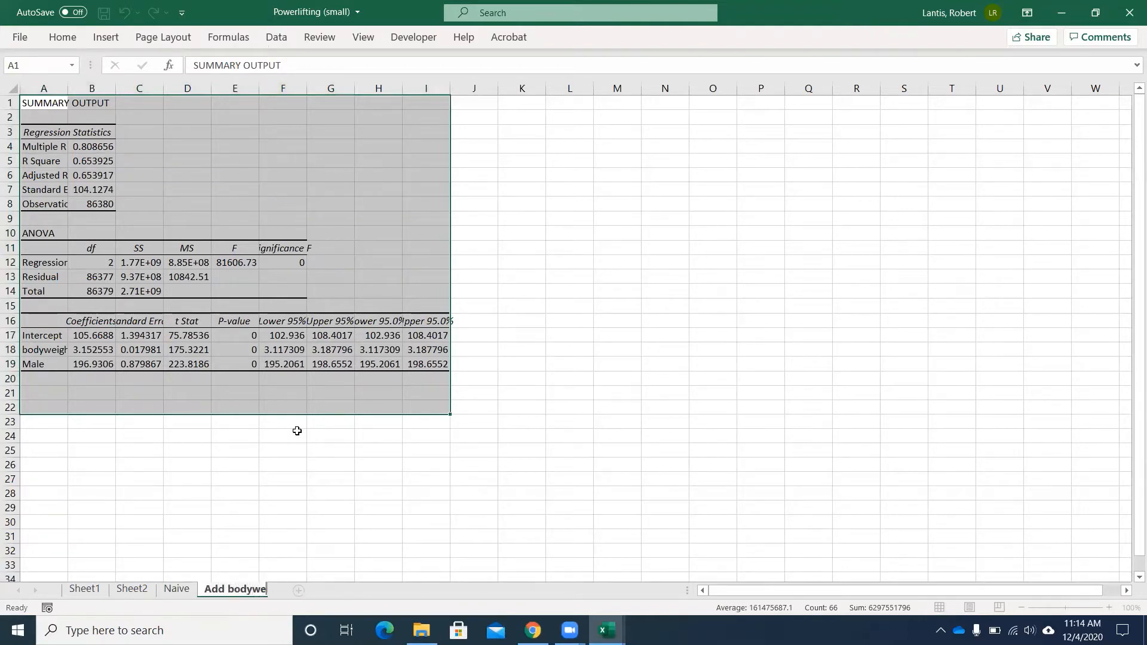
text(ight)
click(653, 333)
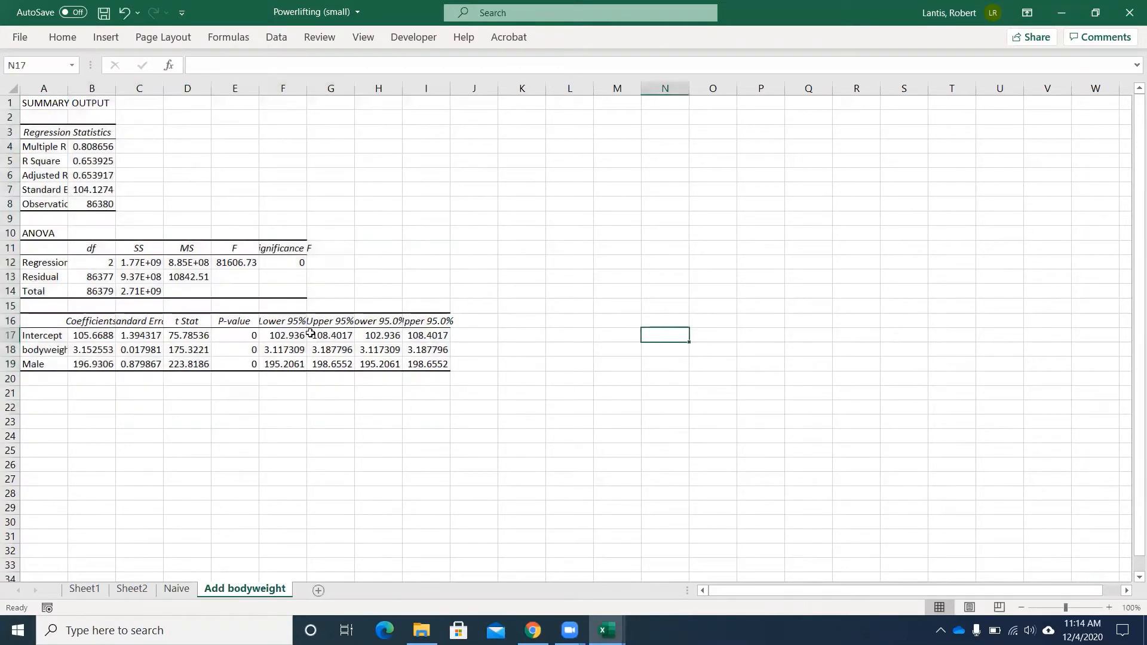
Magnify the Add bodyweight sheet to 200% and widen column A to fit the regression labels.
click(363, 37)
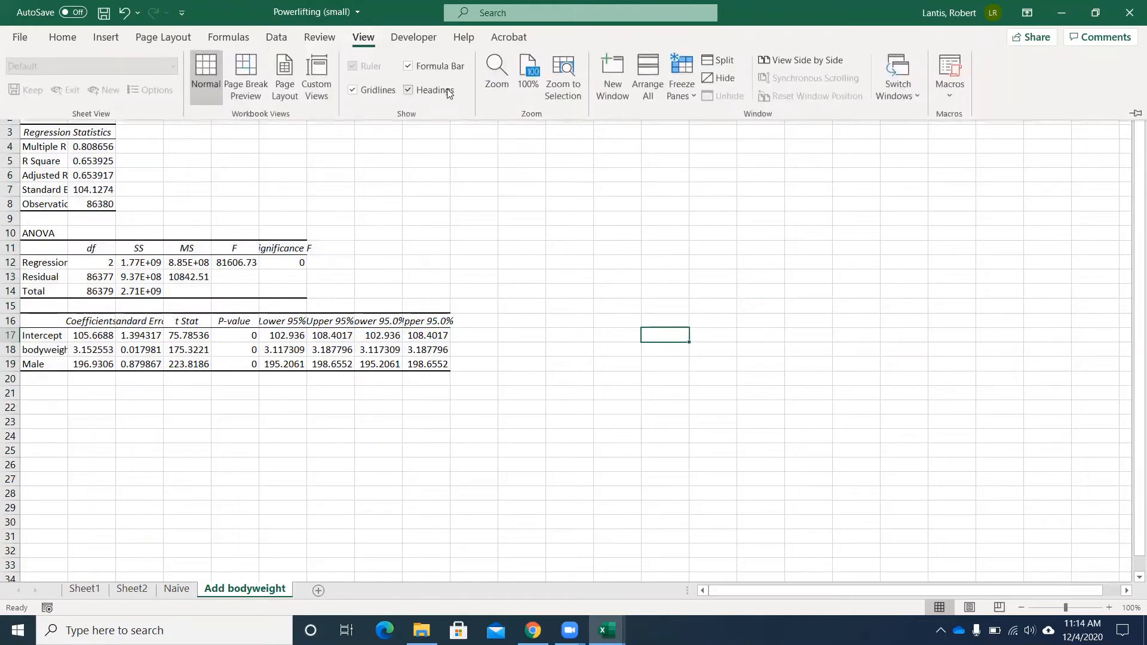
click(492, 73)
click(876, 221)
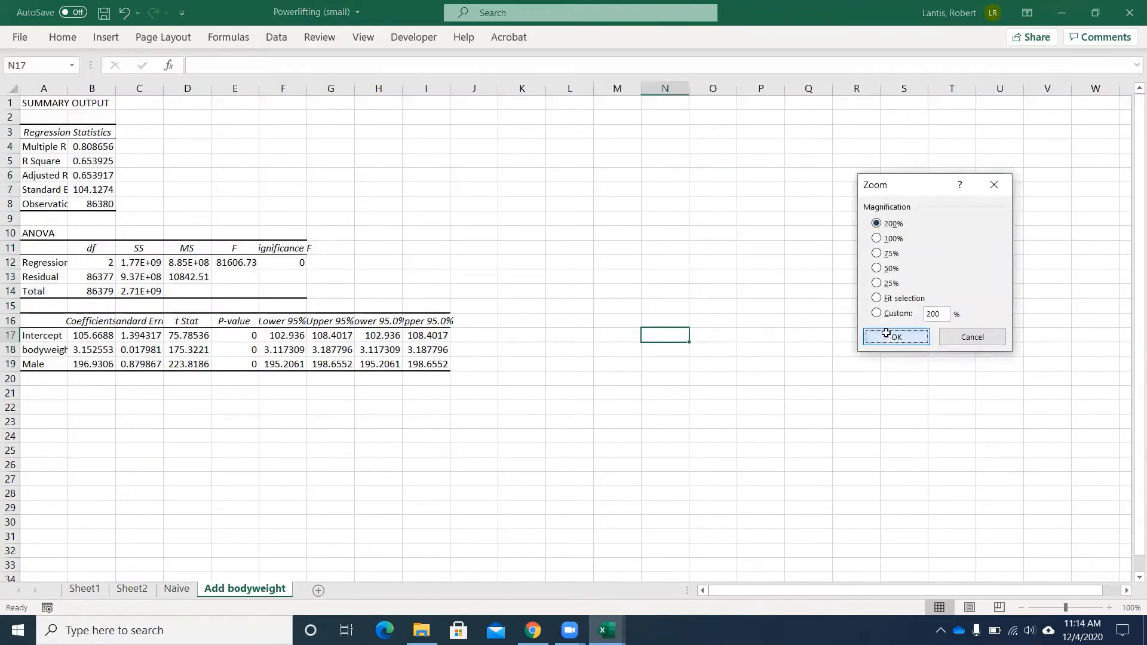
click(895, 336)
scroll(369, 341, down, 2)
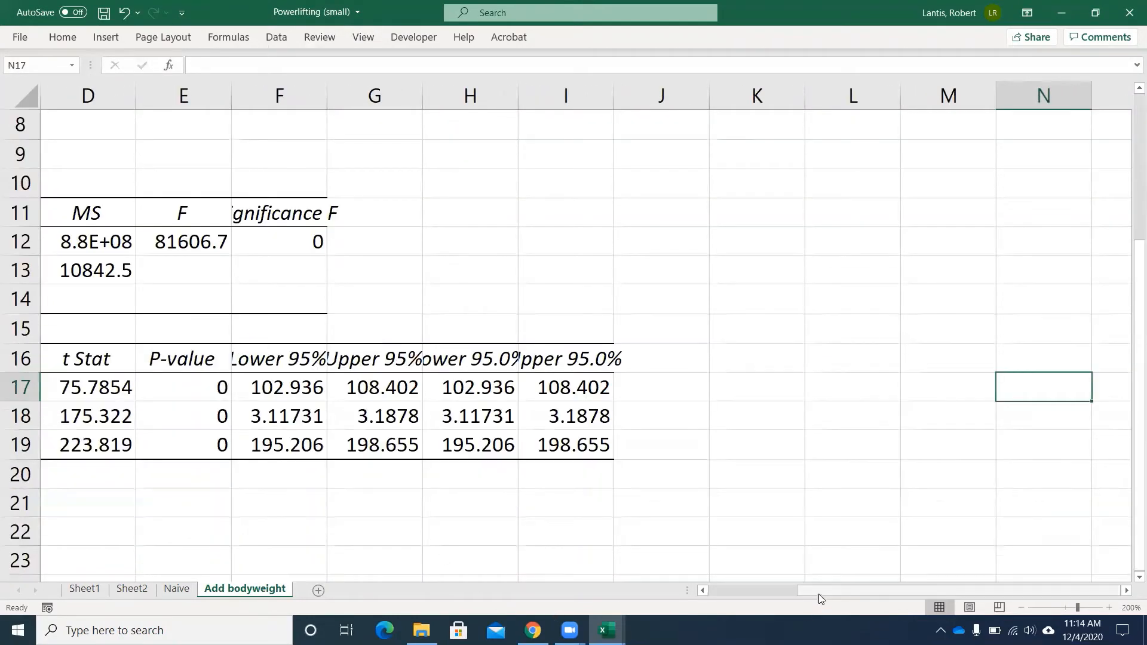
drag(836, 591, 687, 597)
drag(136, 95, 230, 96)
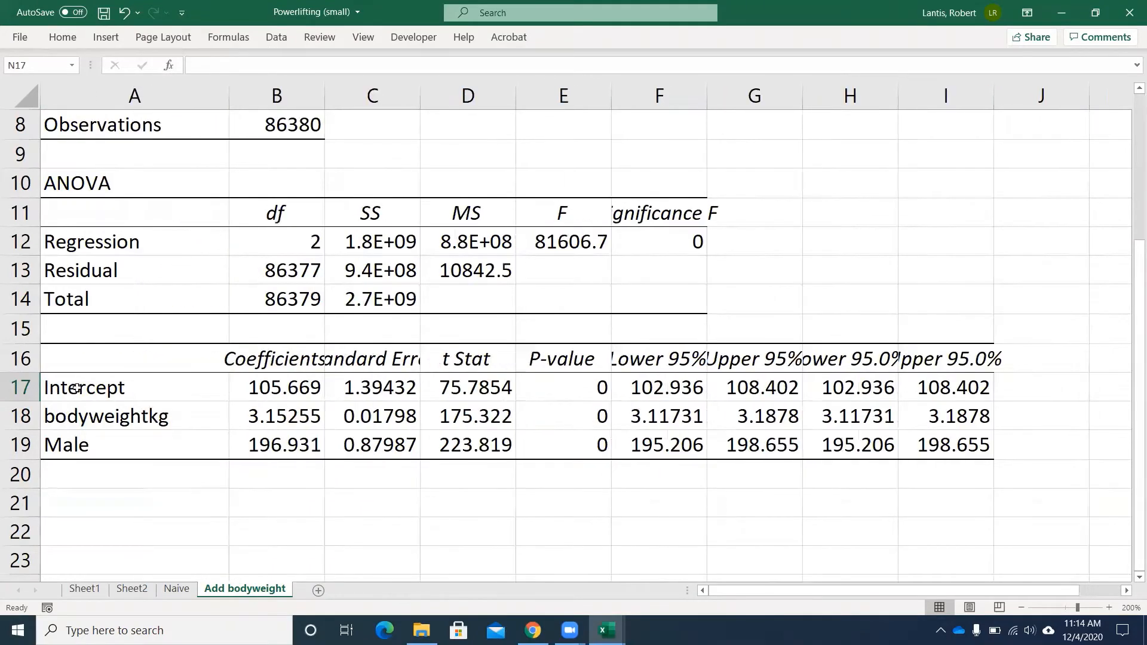
Examine the R Square, the coefficients and the bodyweightkg and Male p-values of the regression on the Add bodyweight sheet.
scroll(275, 339, up, 3)
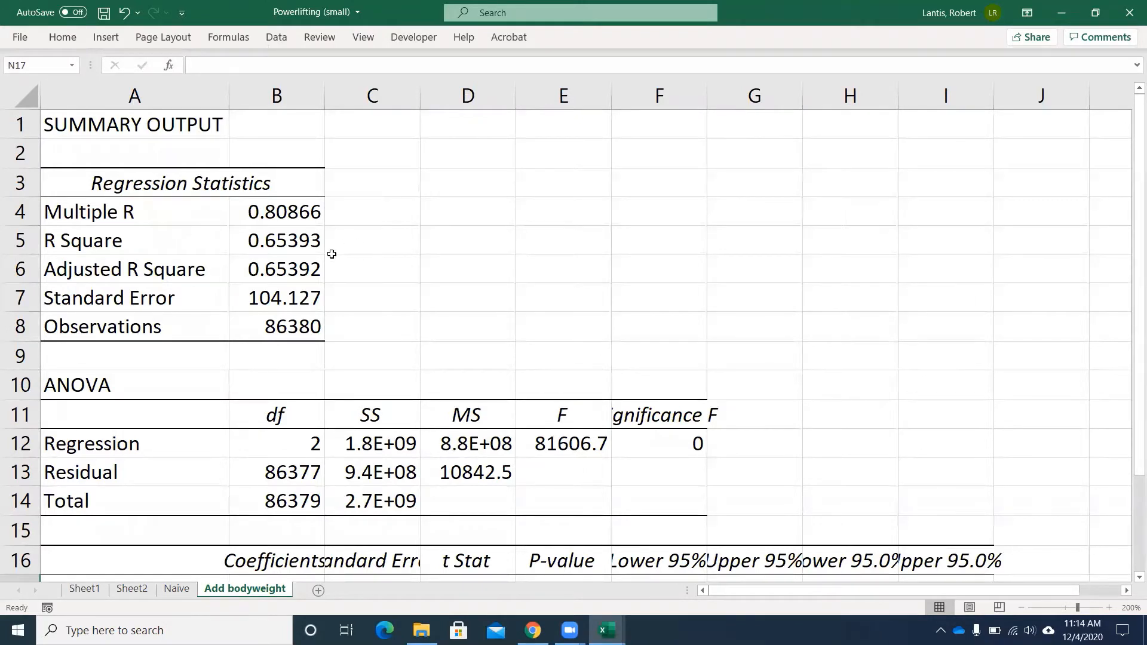
click(292, 241)
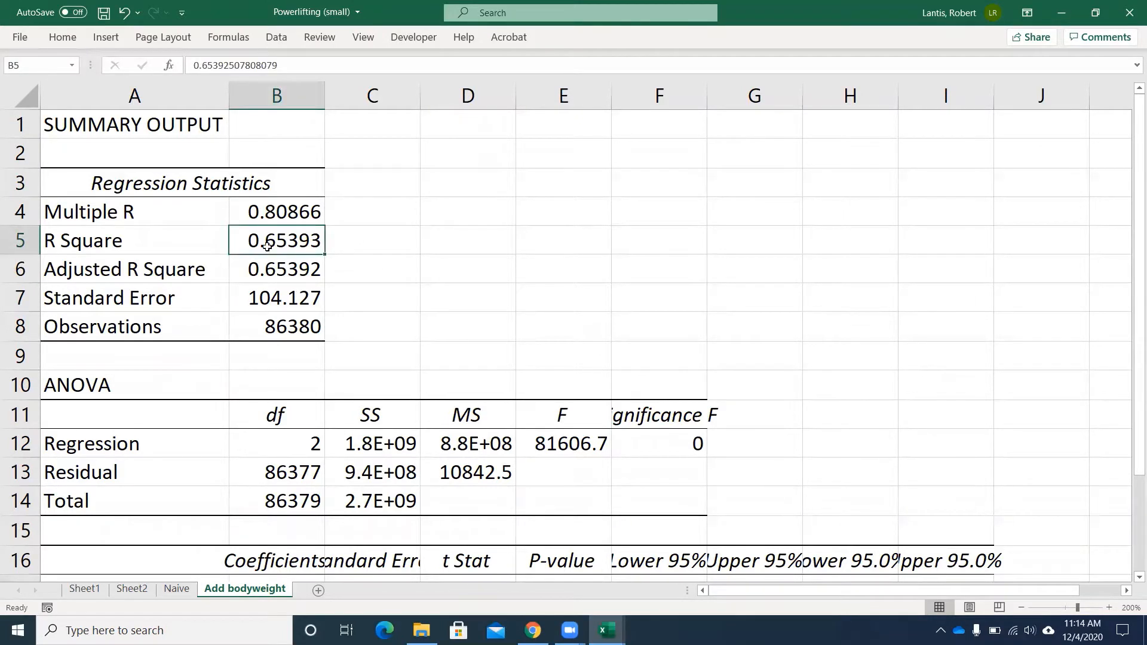
scroll(279, 244, down, 4)
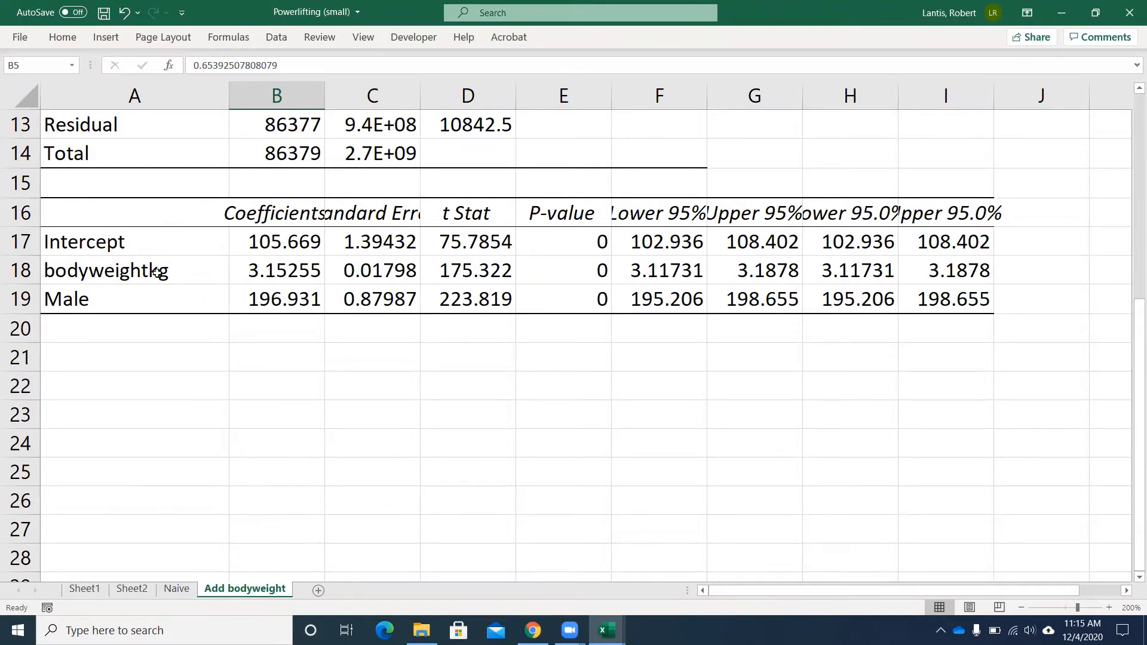
scroll(157, 273, up, 3)
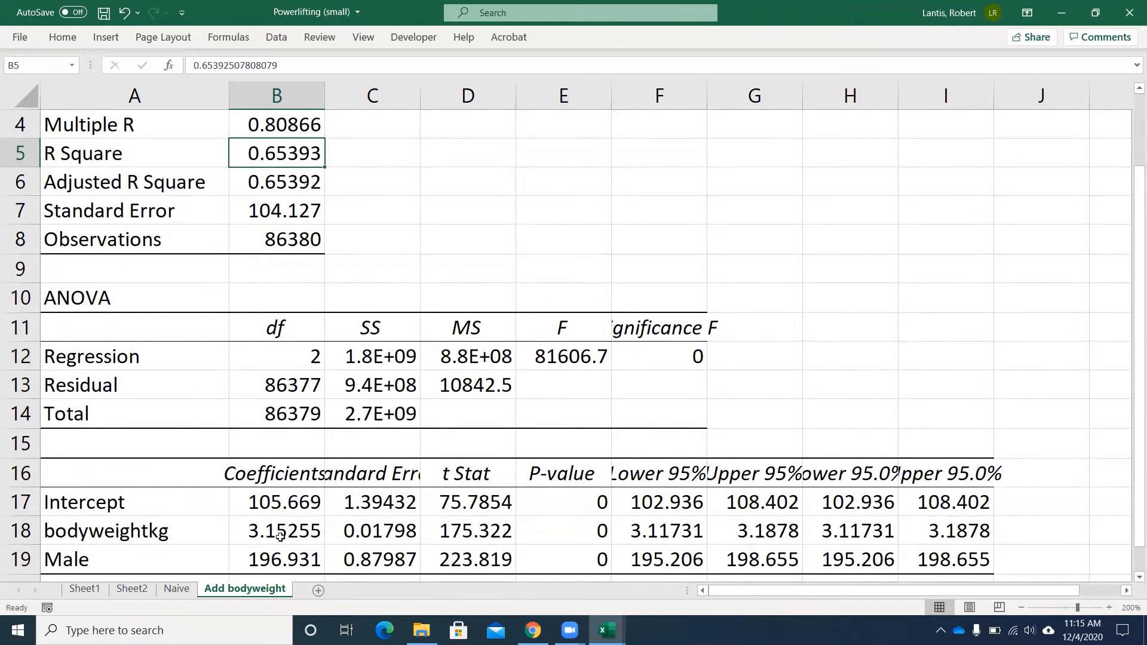
scroll(282, 505, down, 1)
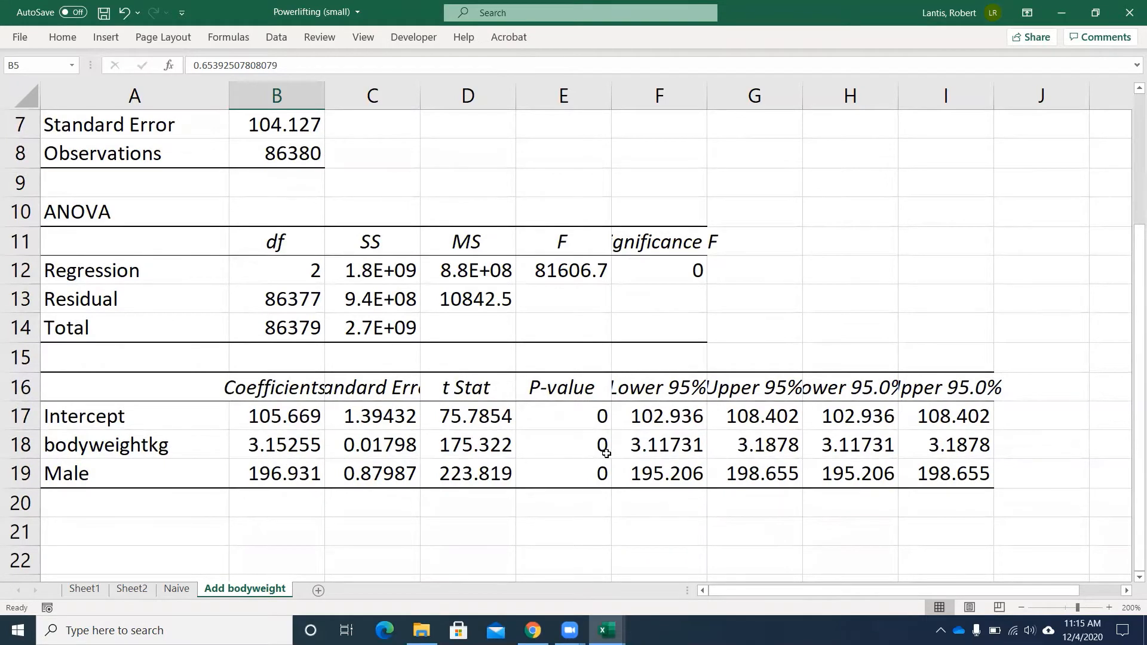
drag(590, 445, 582, 466)
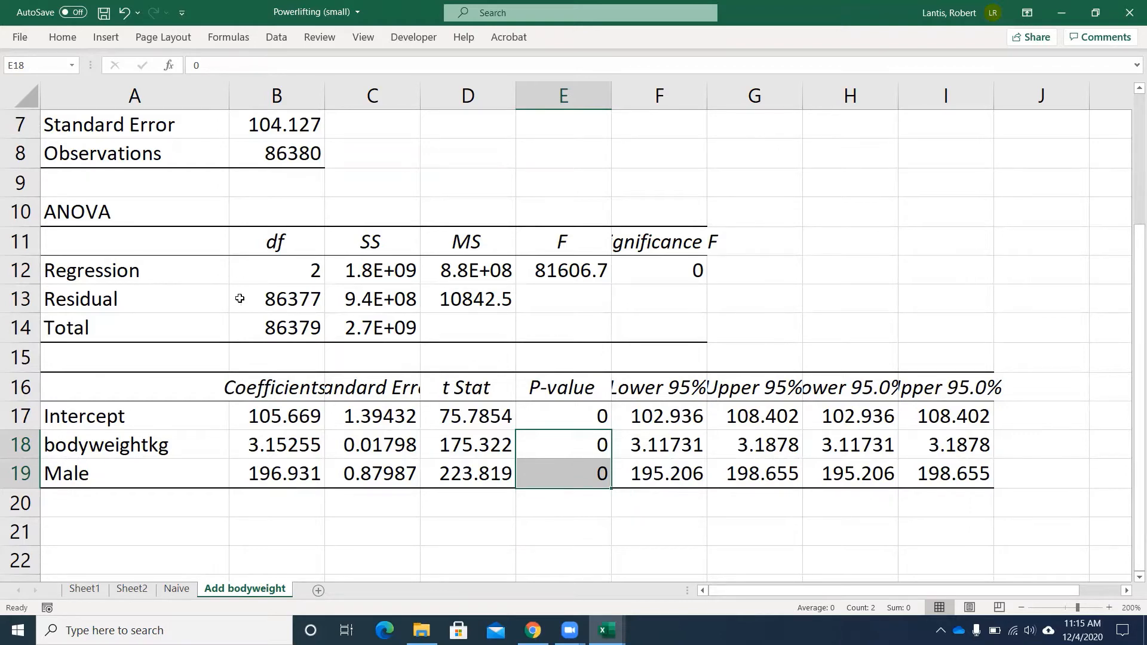
click(272, 322)
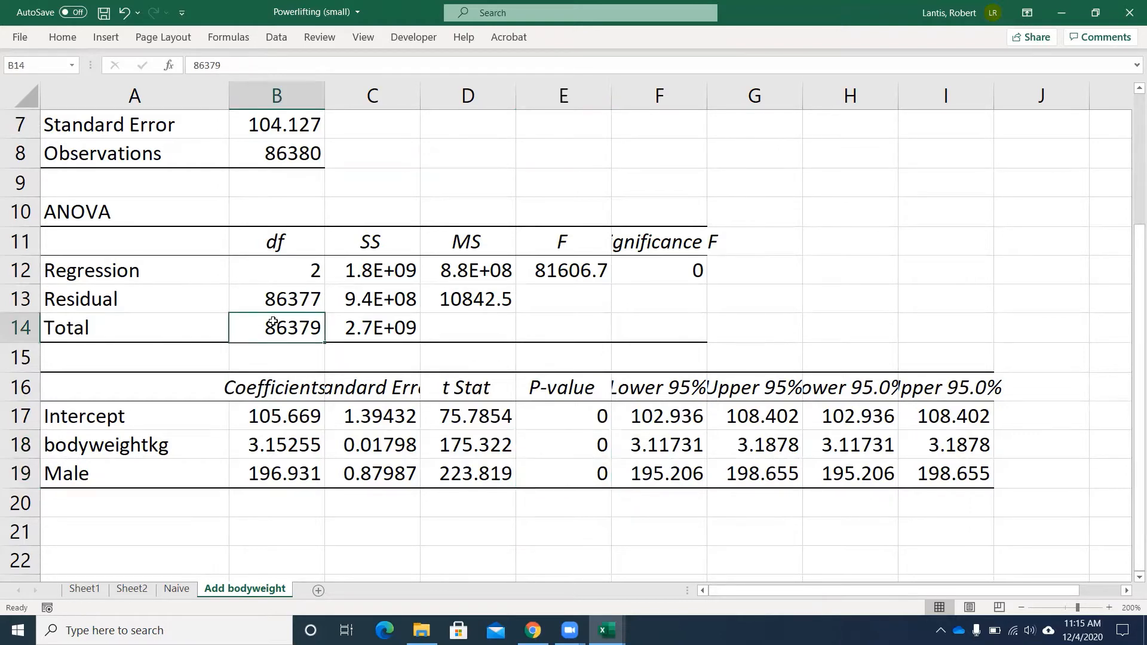
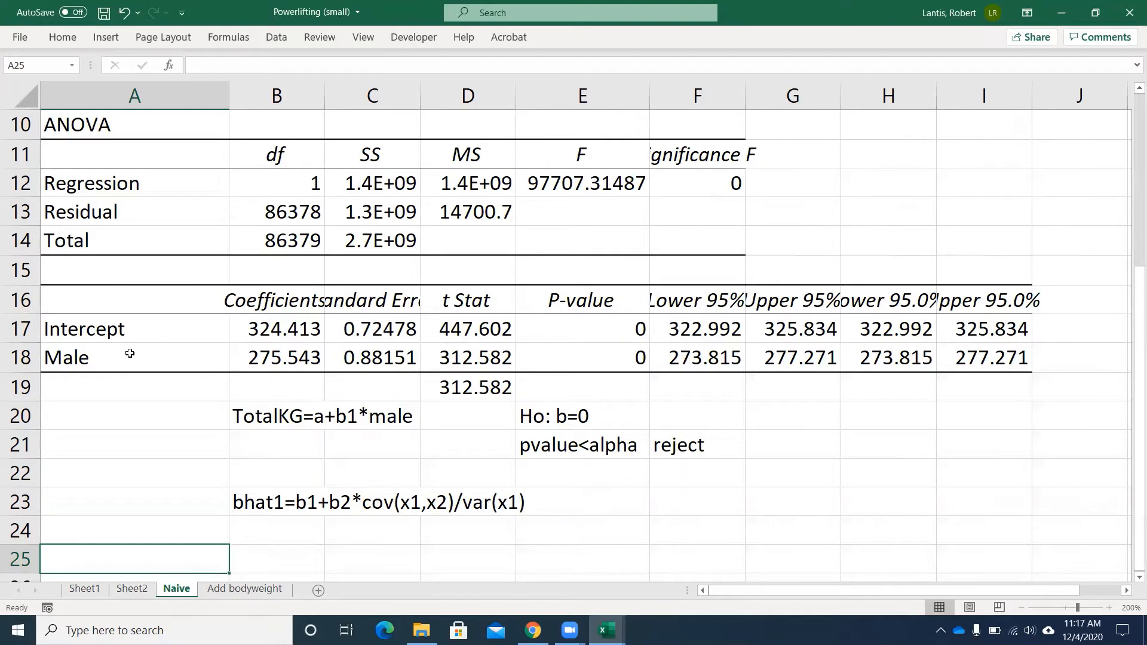
click(236, 590)
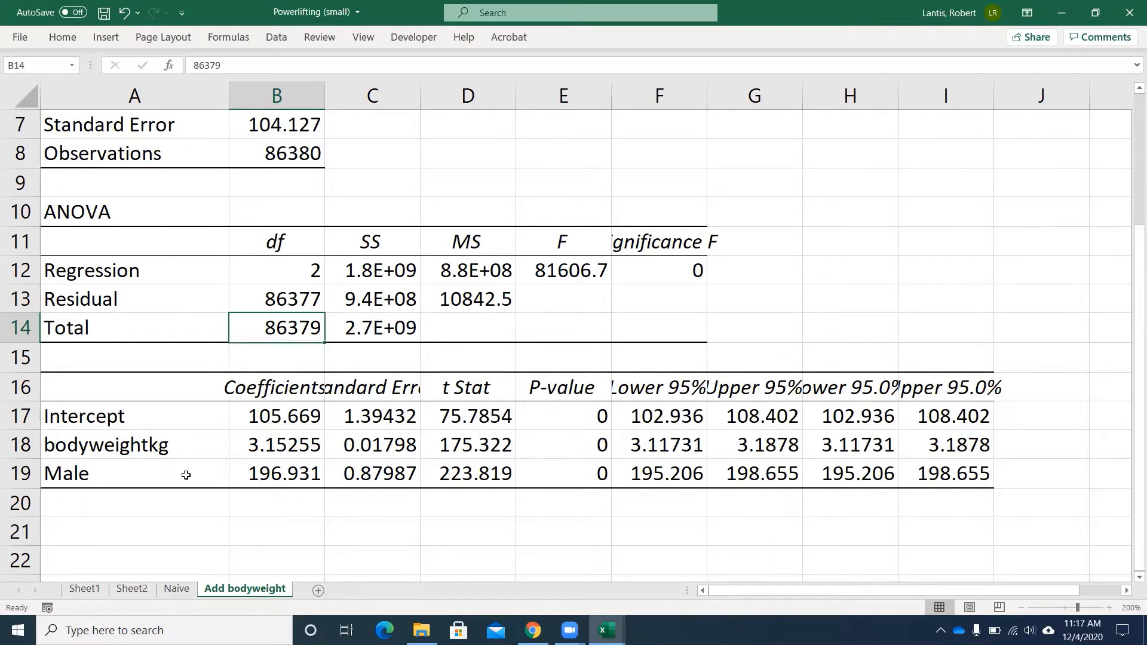
In B23 of the Naive sheet, append +b3*(cov(x1,x3)/var(x1) to the bias formula and delete its b2*cov(x1,x2)/var(x1) term.
click(176, 589)
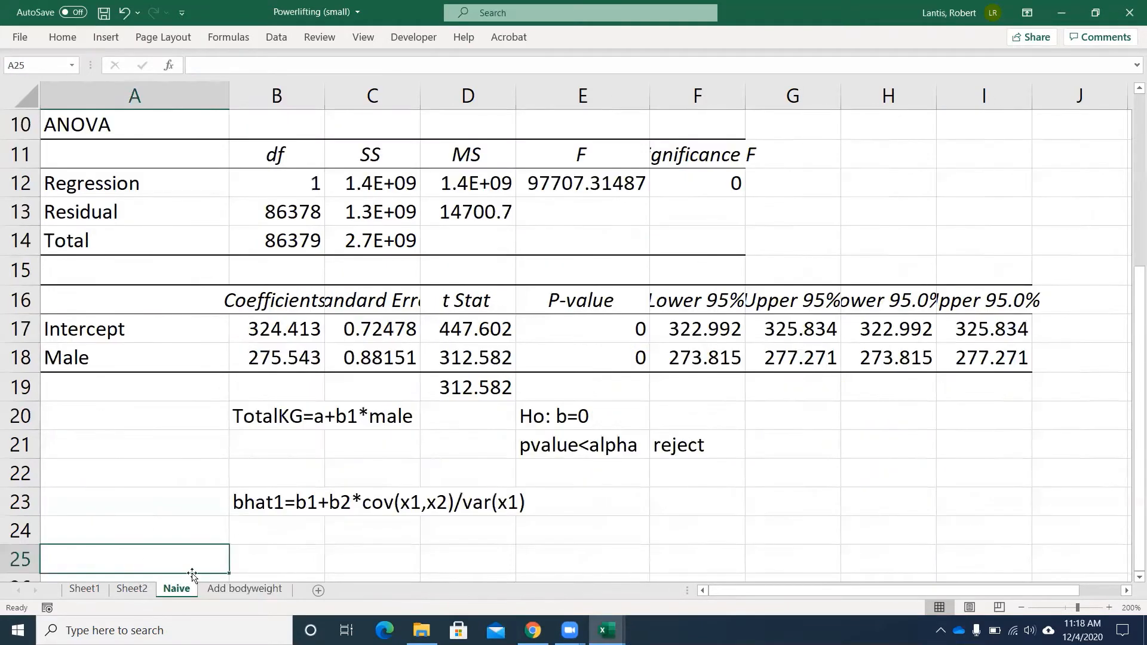
click(266, 499)
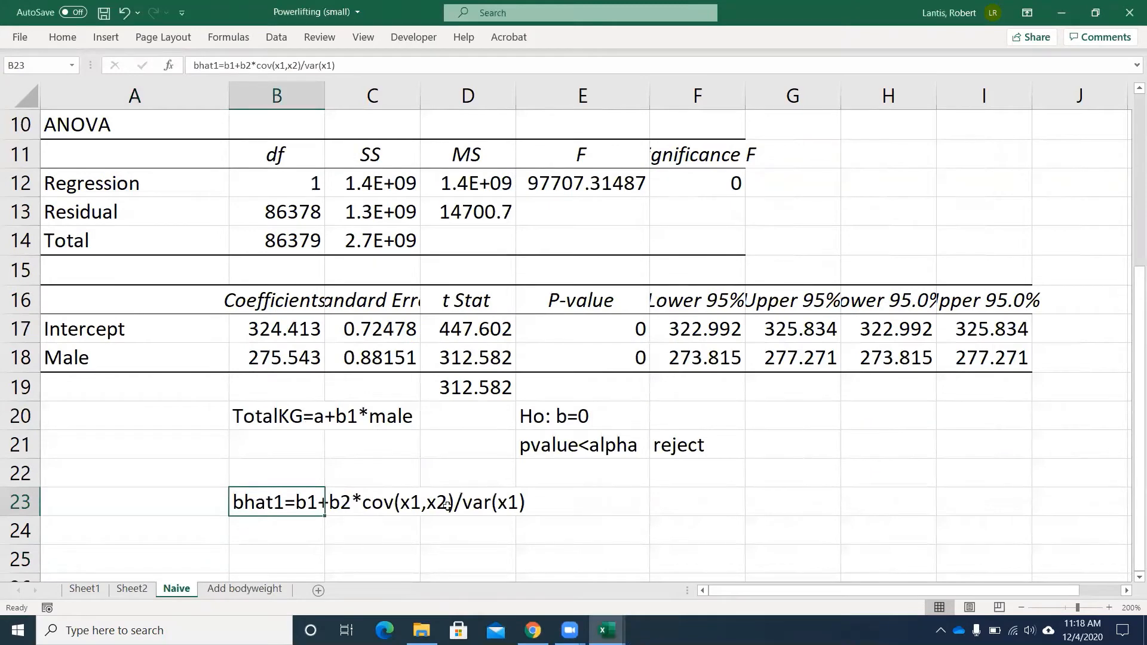
double_click(282, 502)
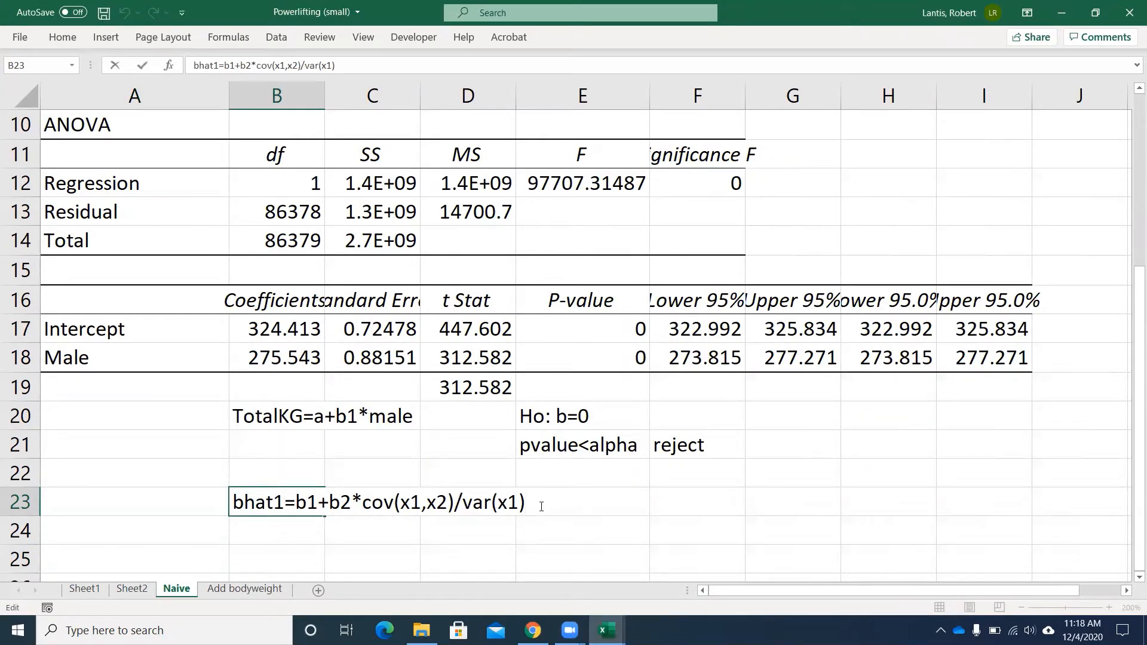
text(+b3*(cov(x)
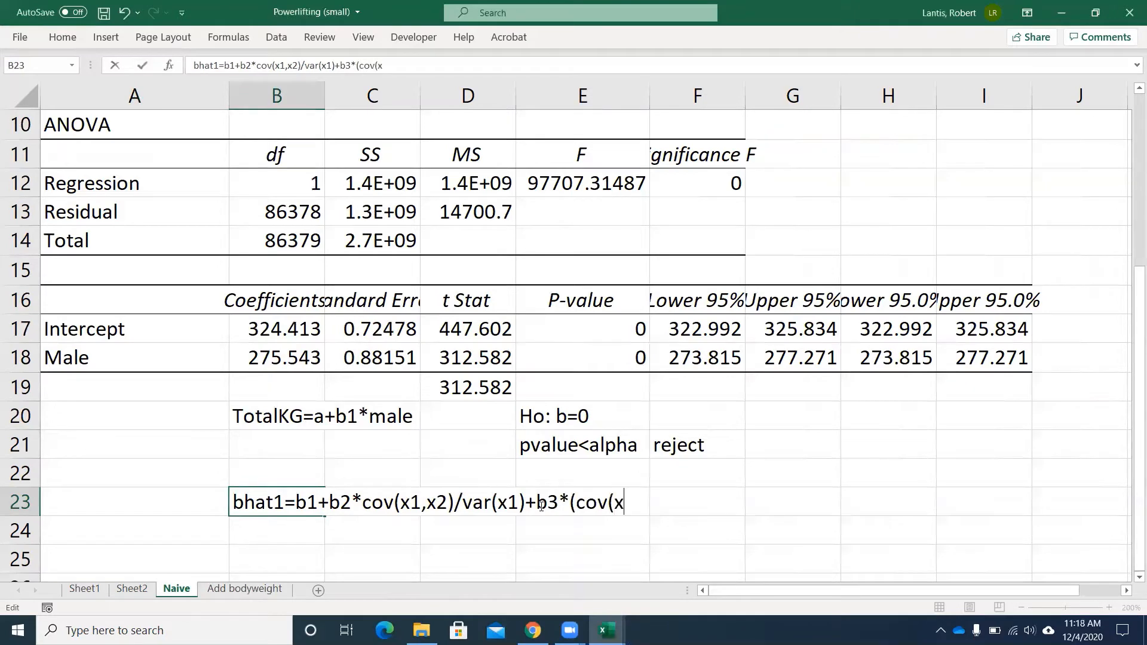
text(1,x3)/)
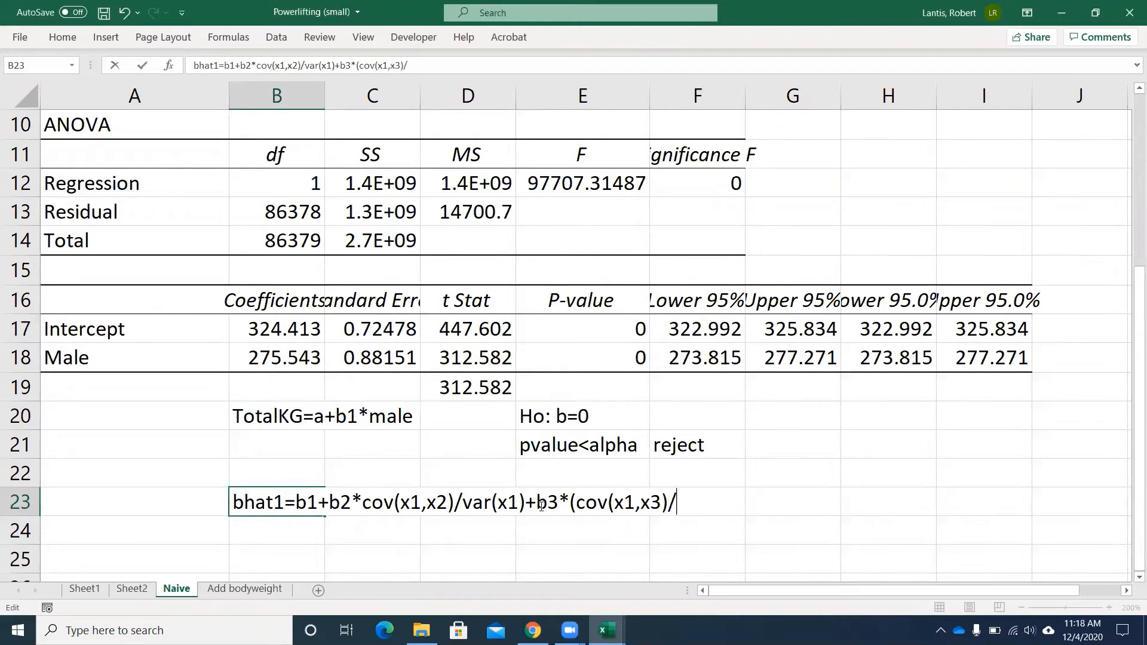
text(var(x1))
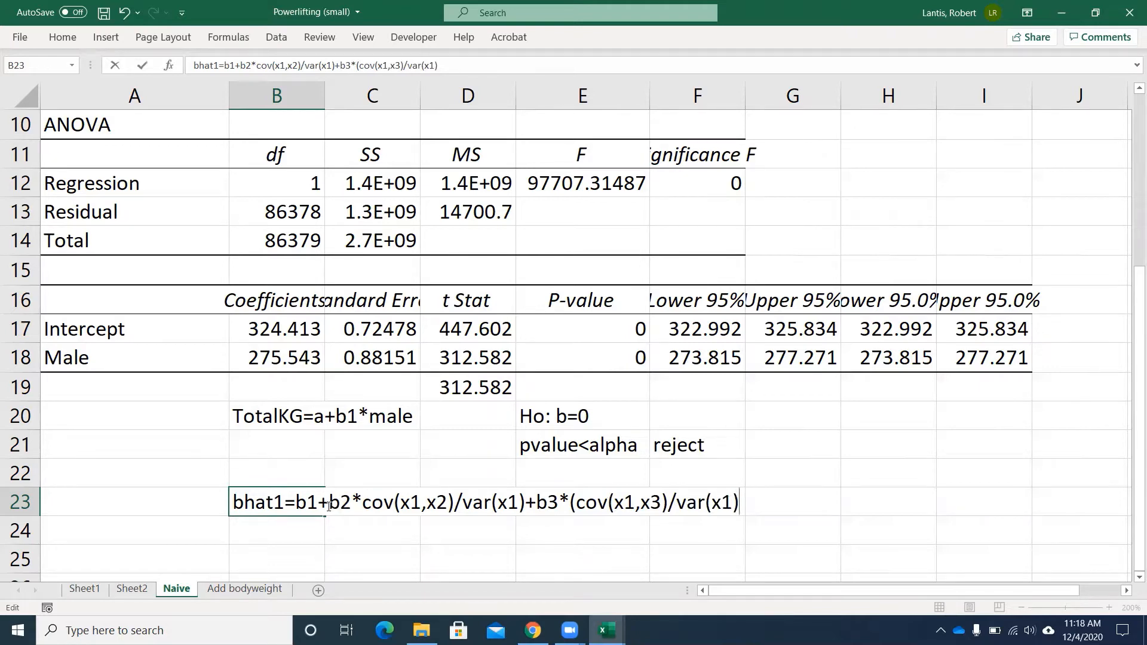
drag(328, 507, 523, 508)
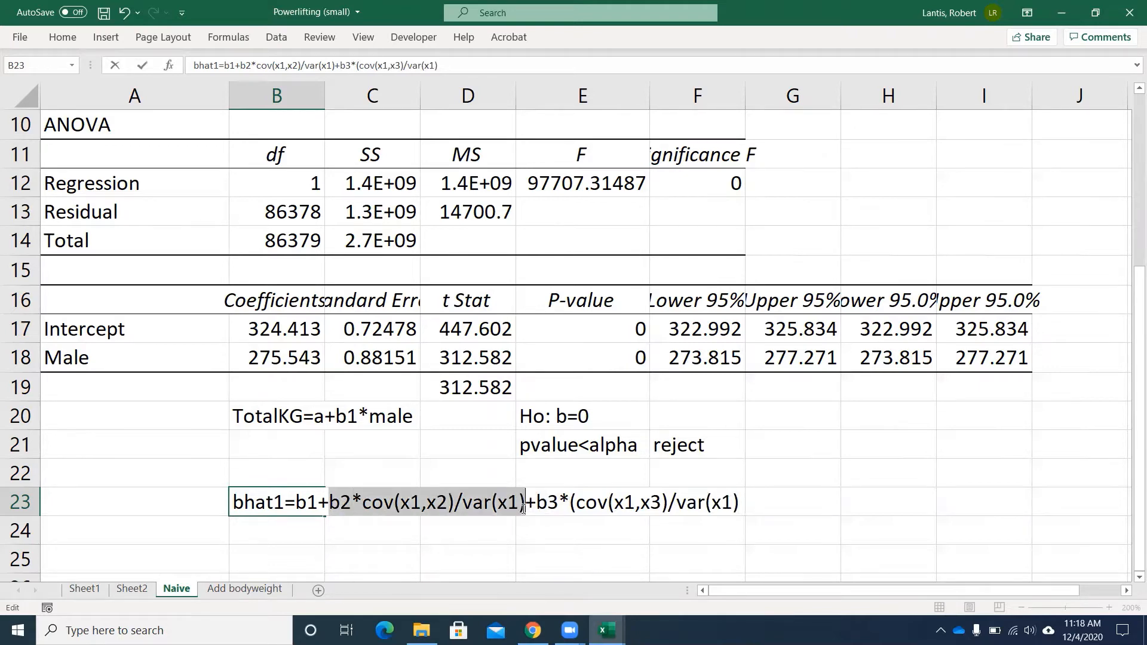
key(Delete)
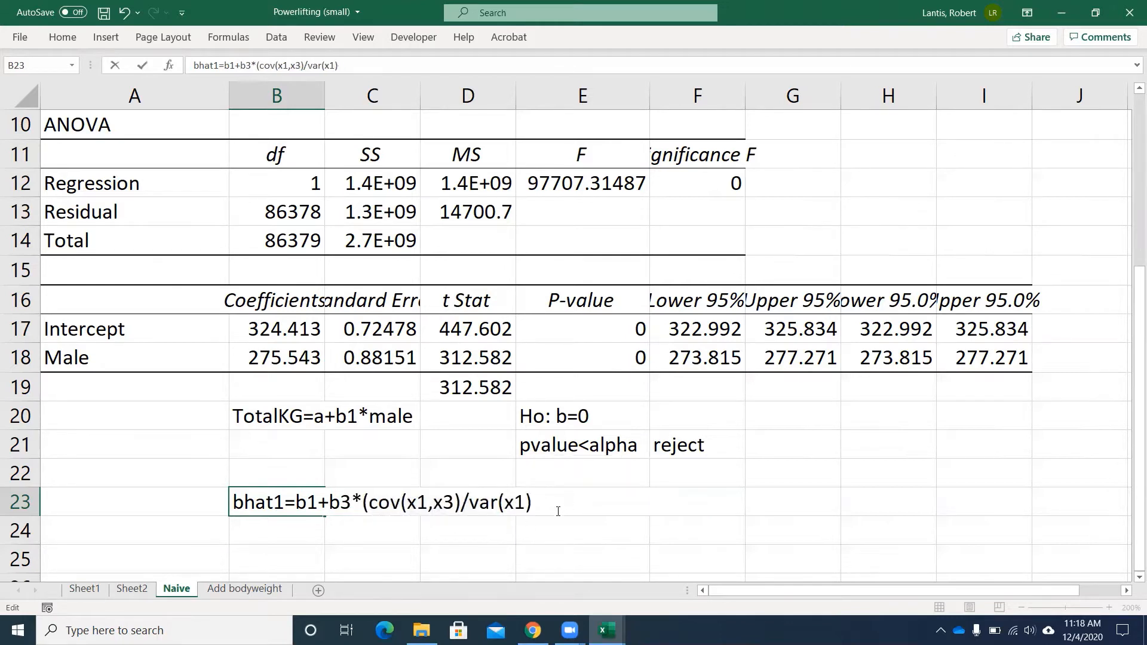
Run a Regression on the Sheet2 data with totalkg as Y and the X range $C$1:$G$86381, covering bodyweight, Male, age, Raw and Wraps.
click(141, 591)
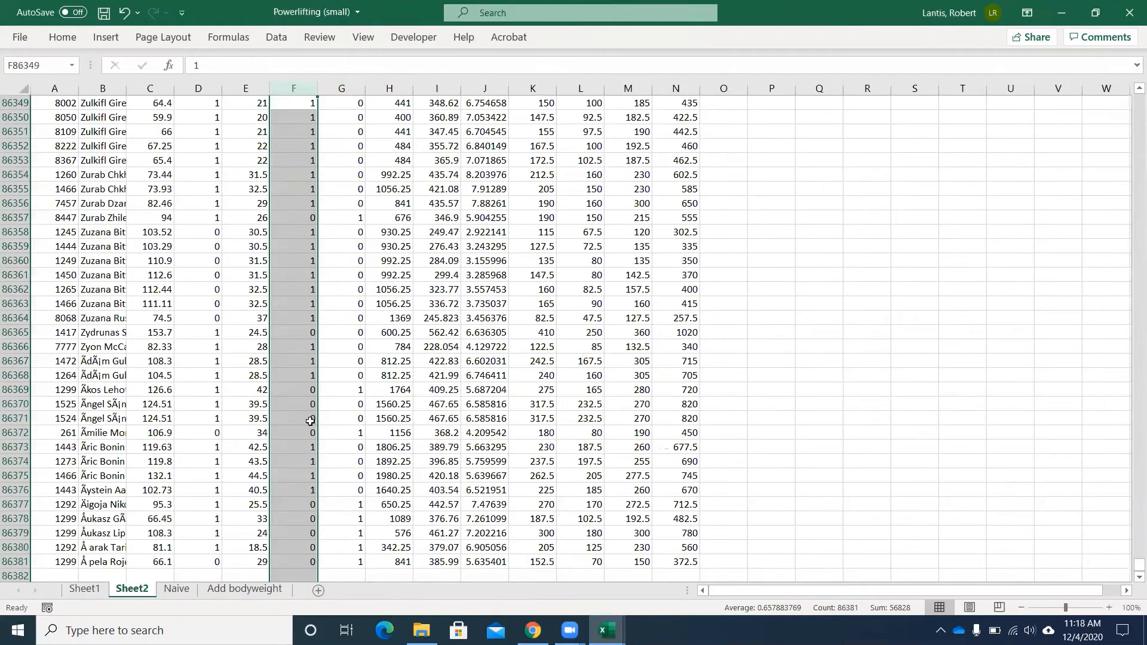
drag(1134, 565, 1128, 97)
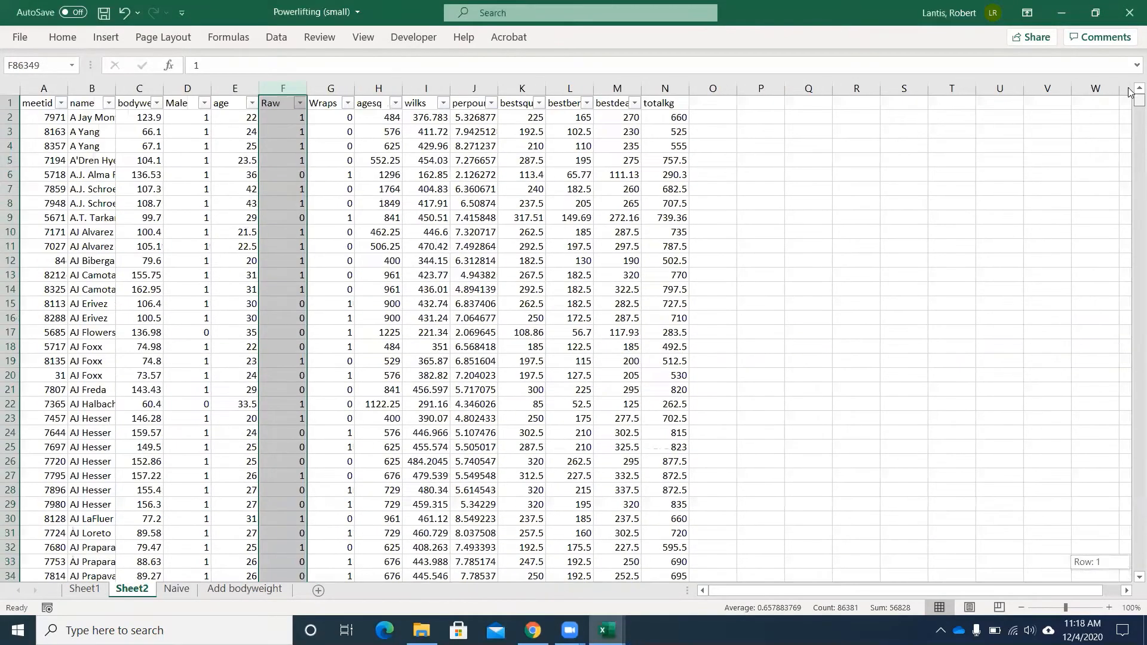
click(277, 37)
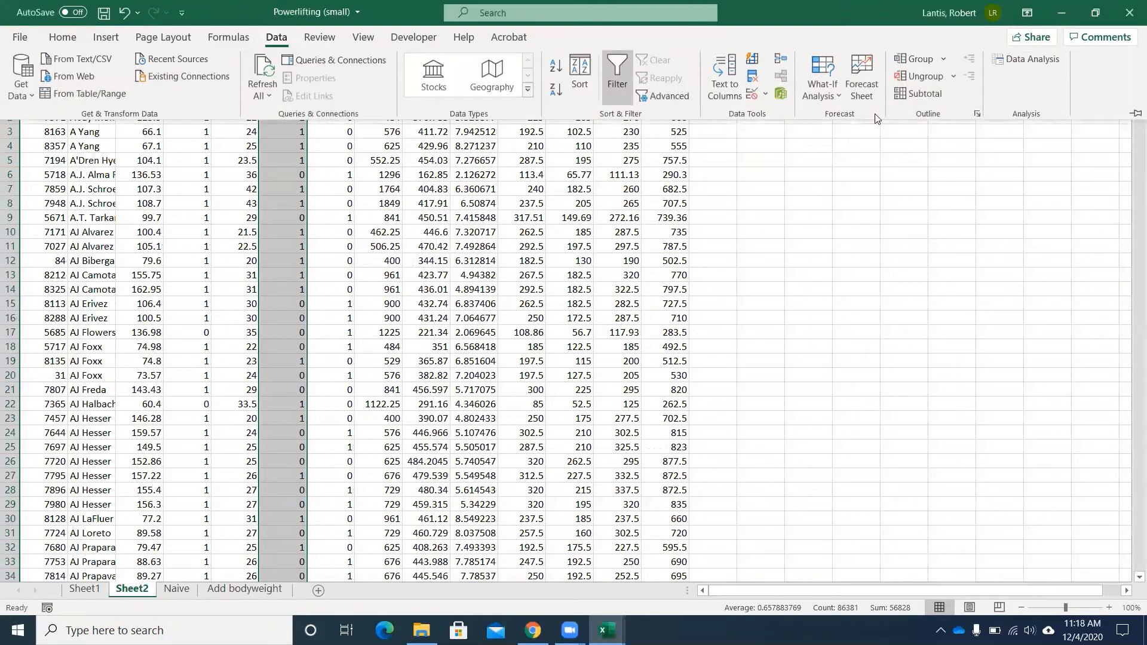
click(1026, 59)
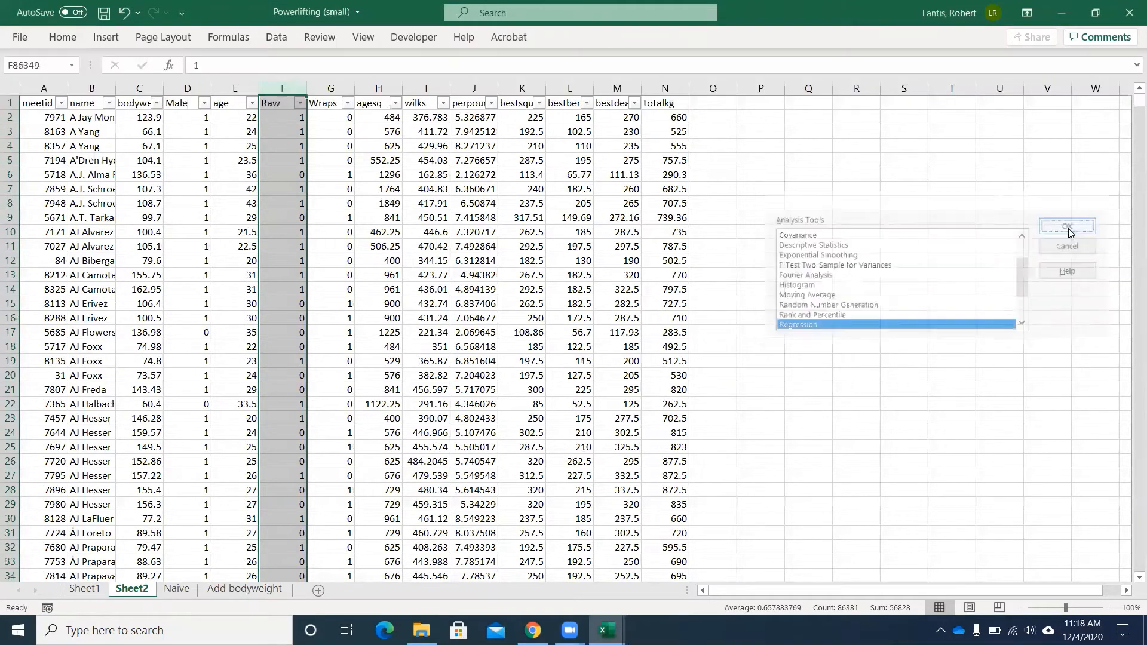
click(998, 230)
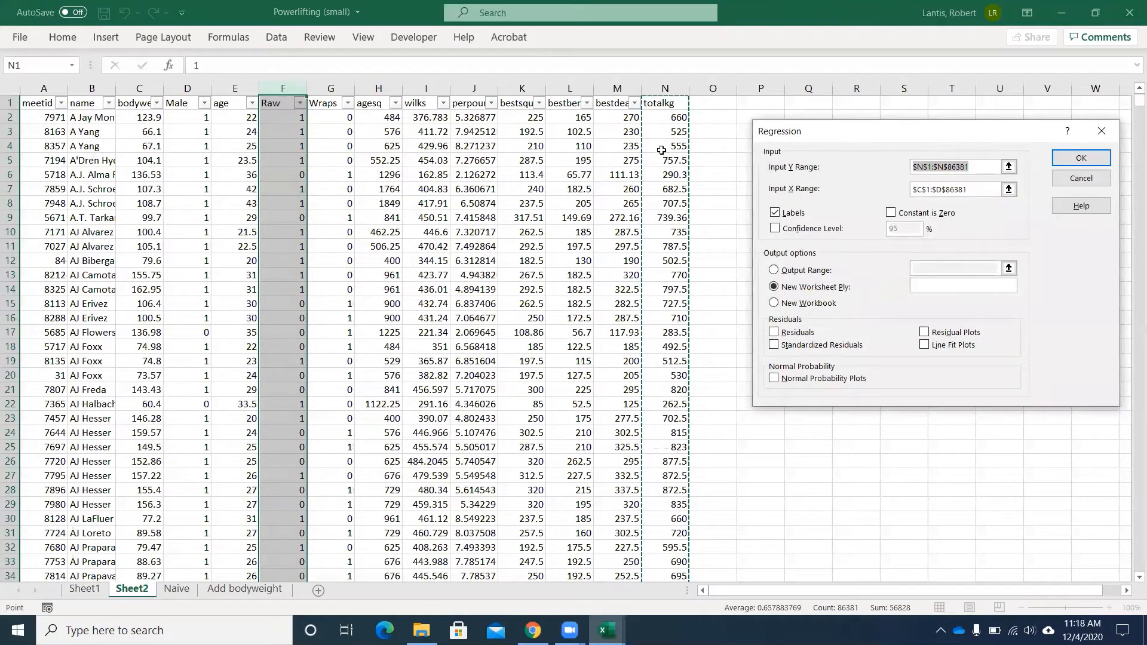
click(1009, 189)
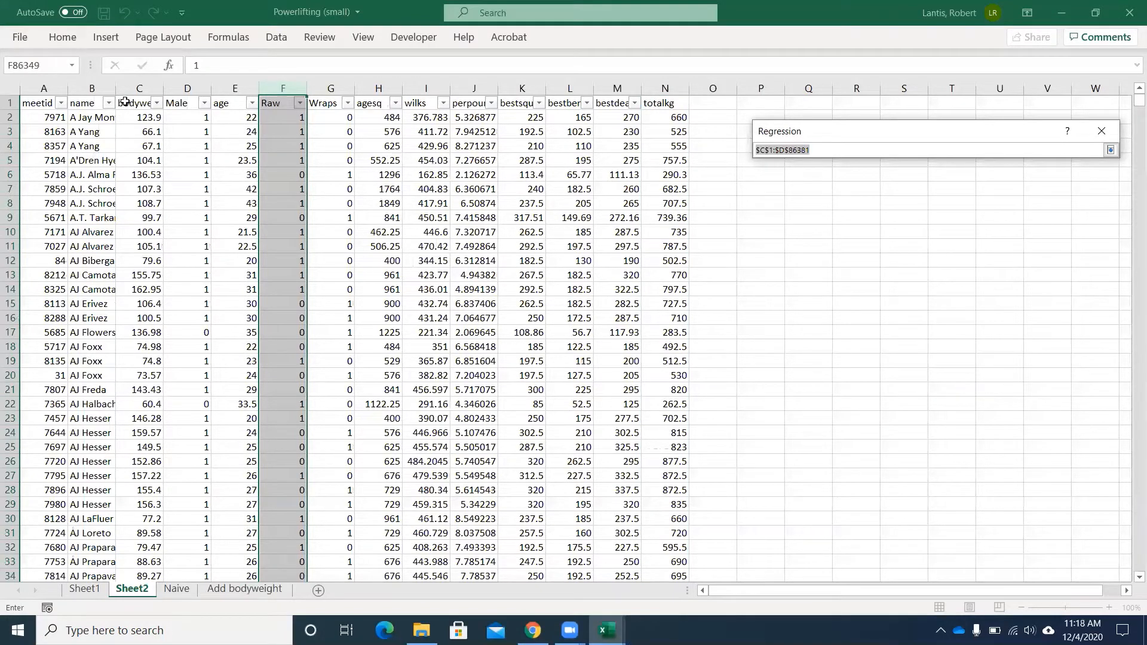
drag(126, 102, 341, 107)
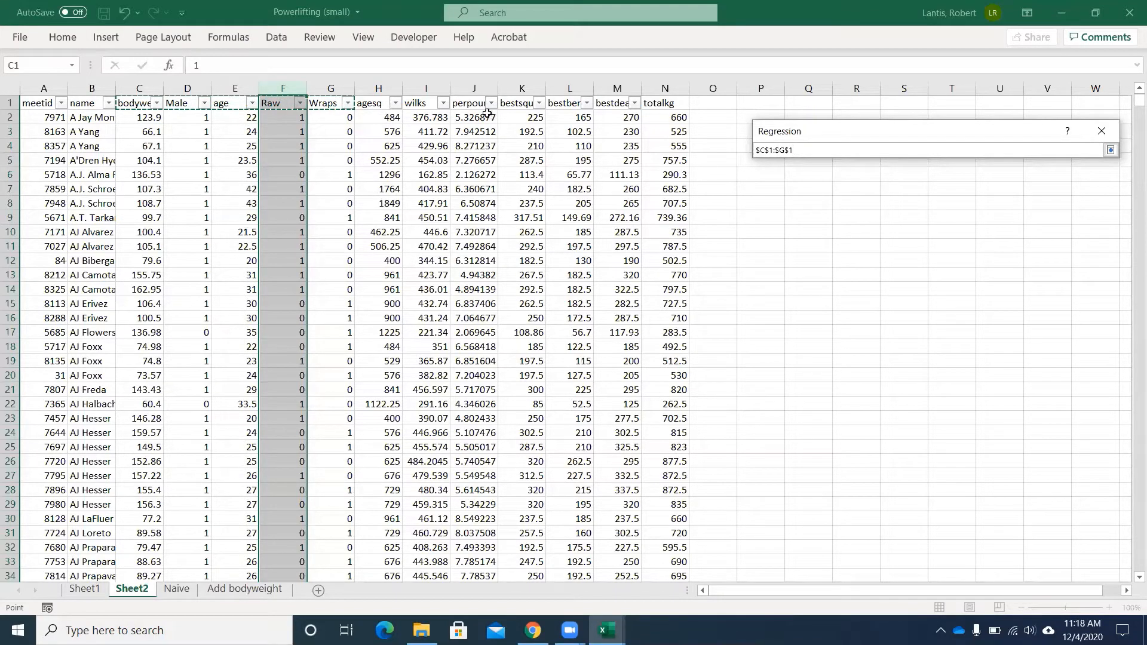
key(ctrl+shift+Down)
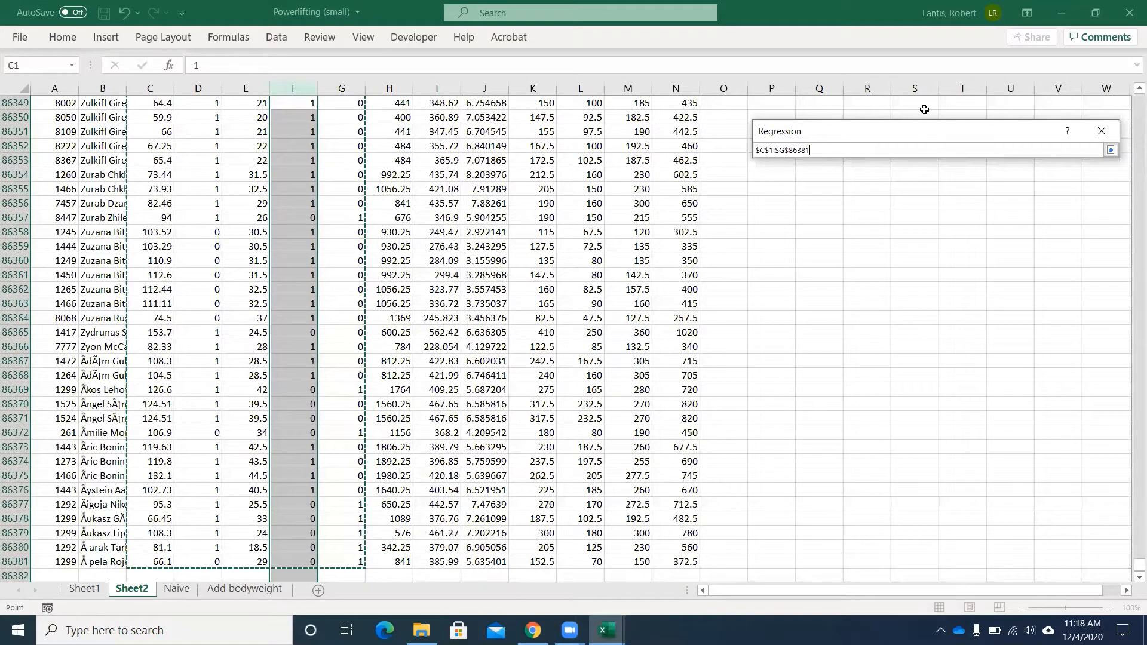
click(1110, 150)
click(1081, 159)
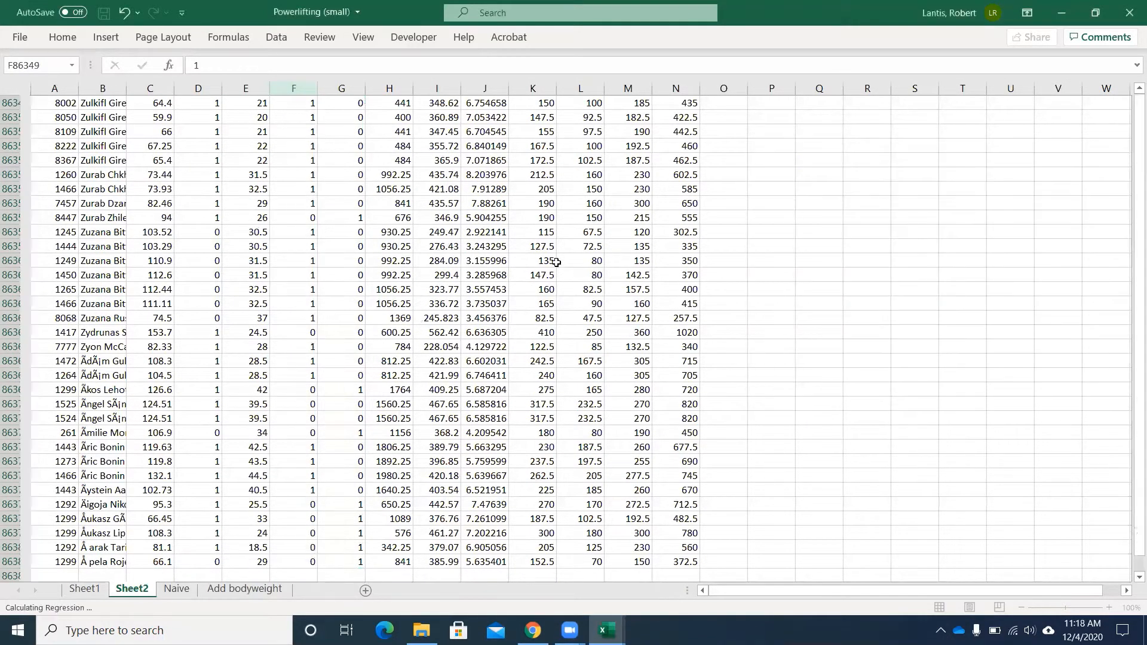
Move the new regression output sheet behind Add bodyweight and rename it All controls.
drag(122, 593, 352, 592)
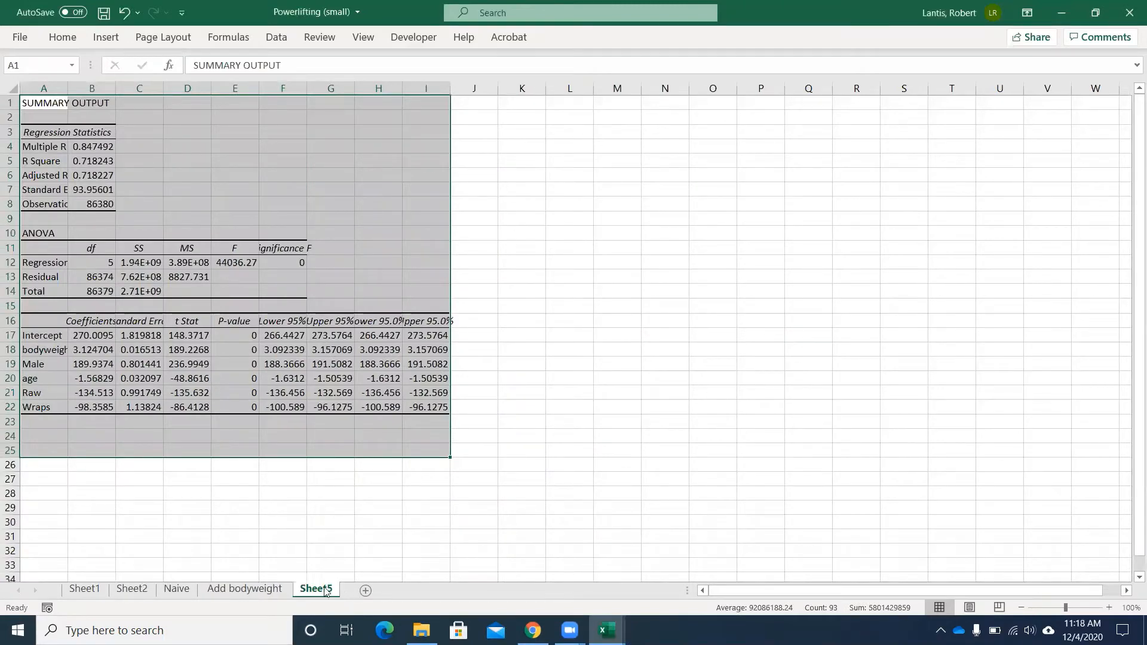
right_click(323, 592)
click(372, 422)
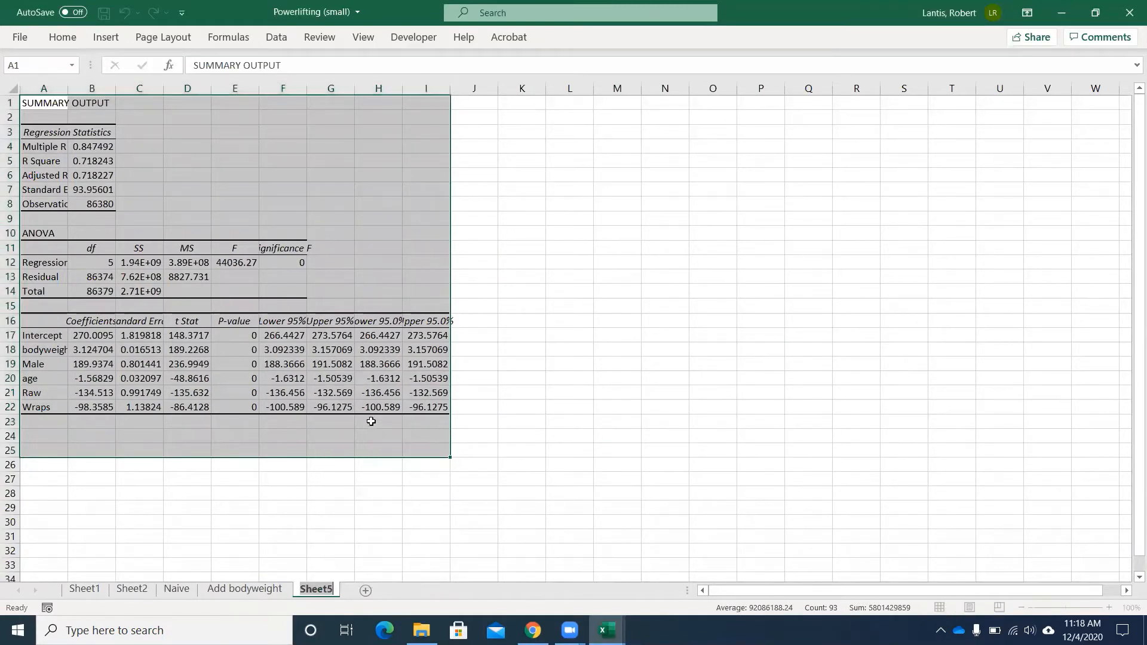
text(All controls)
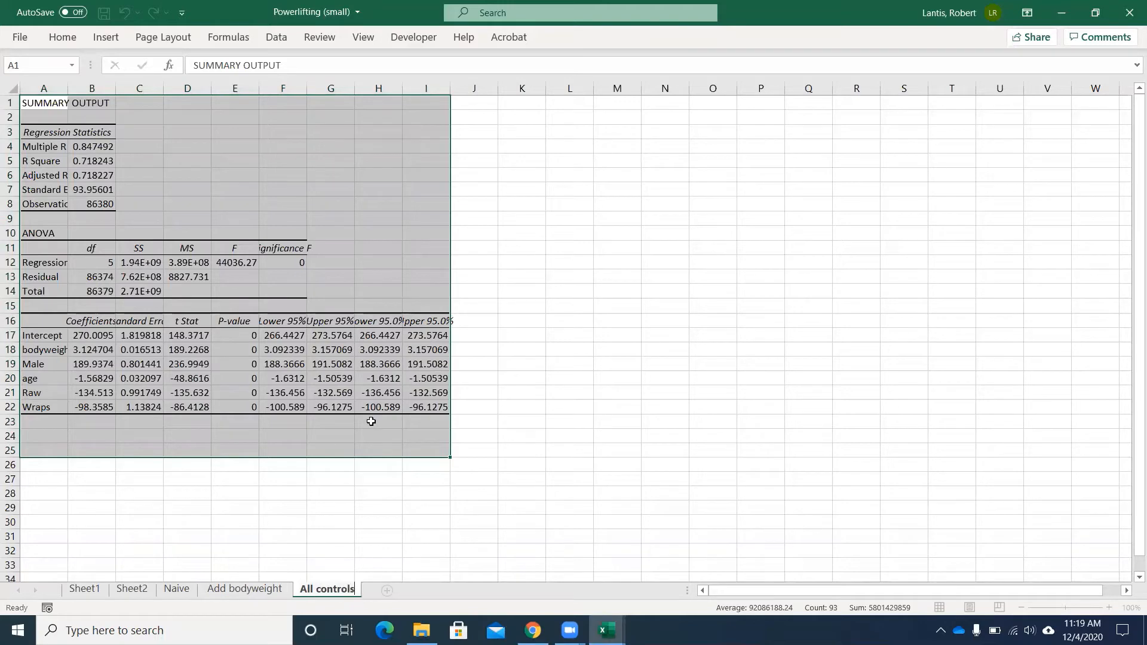
click(428, 391)
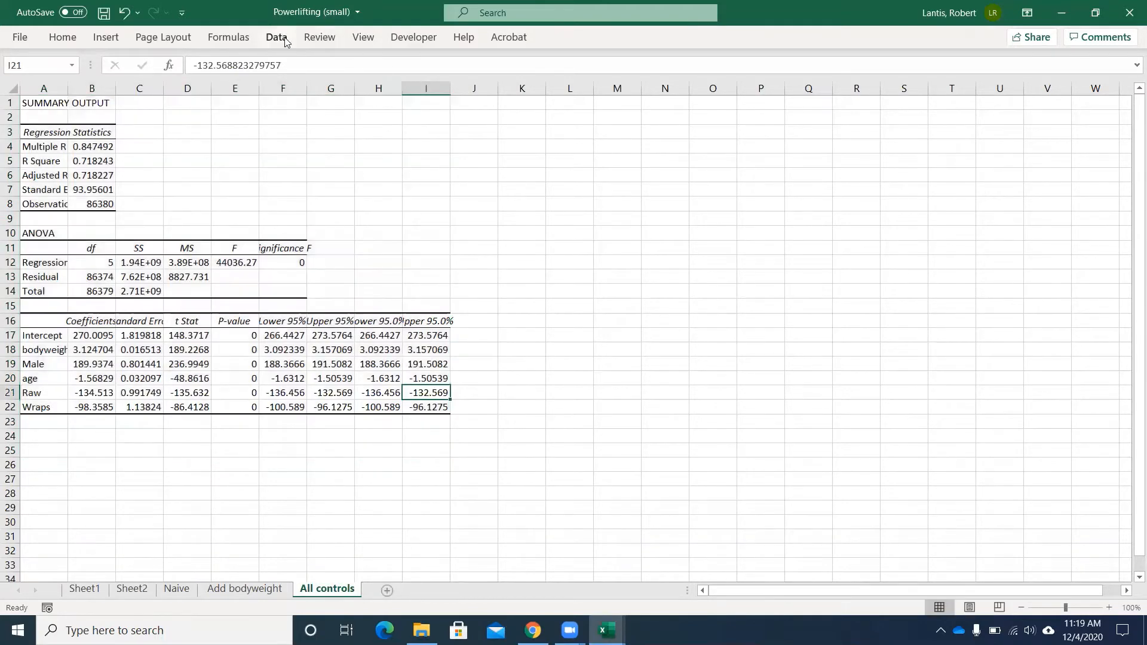
Magnify the All controls sheet to 200%.
click(364, 37)
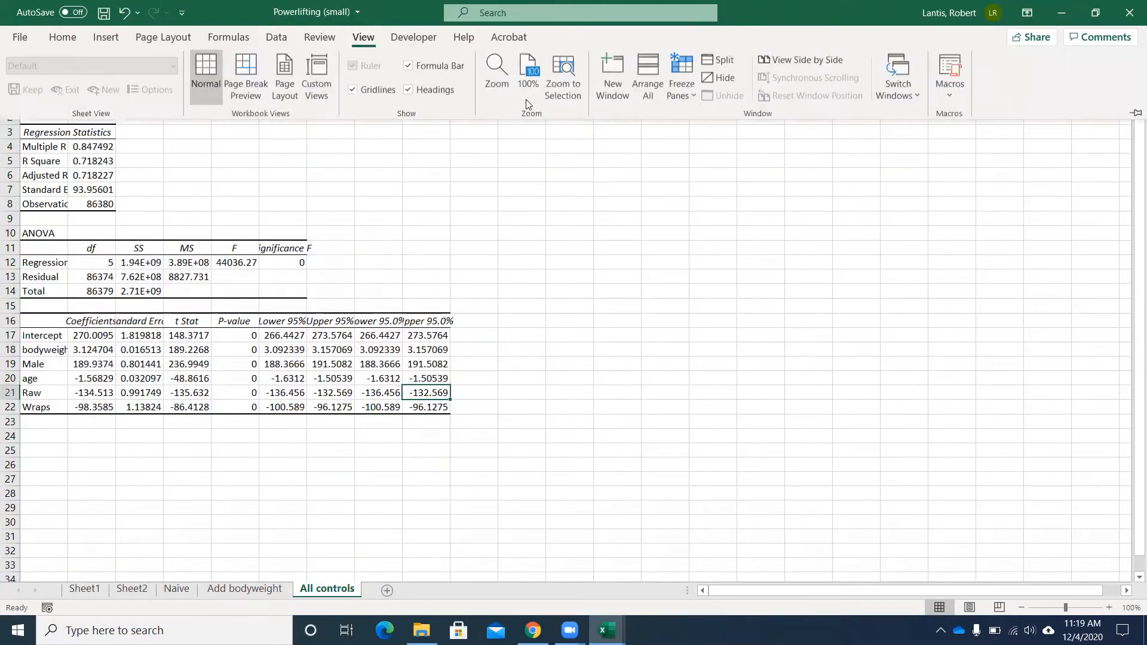
click(495, 76)
click(878, 225)
click(897, 338)
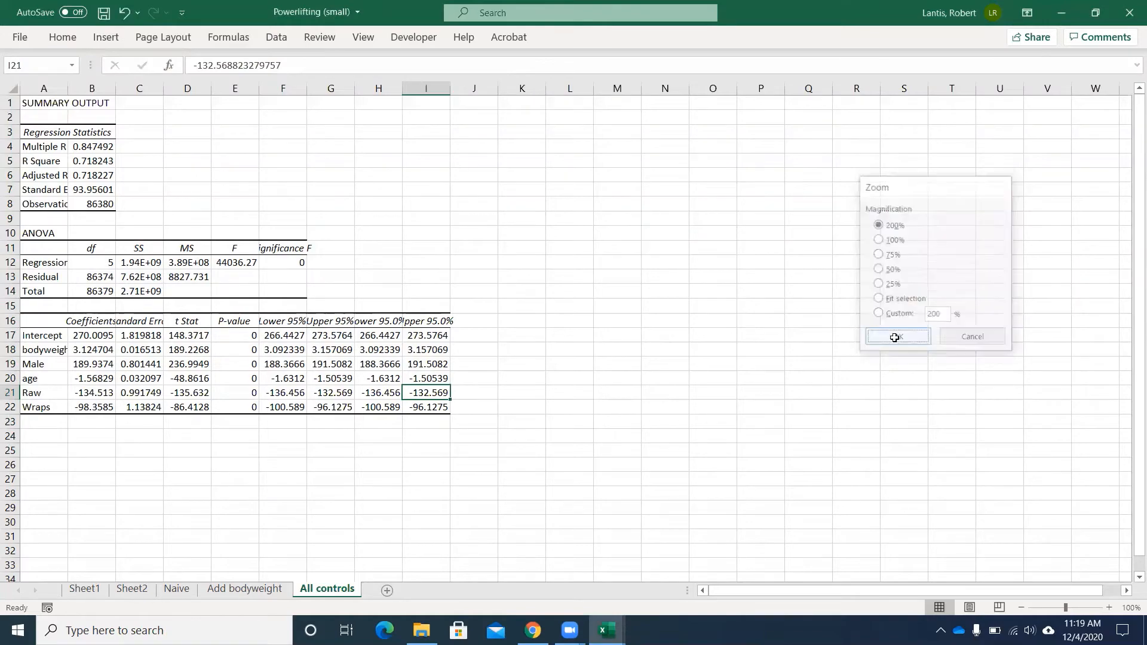
Compare the Male coefficient on the All controls sheet with the one on the Add bodyweight sheet.
scroll(491, 308, down, 2)
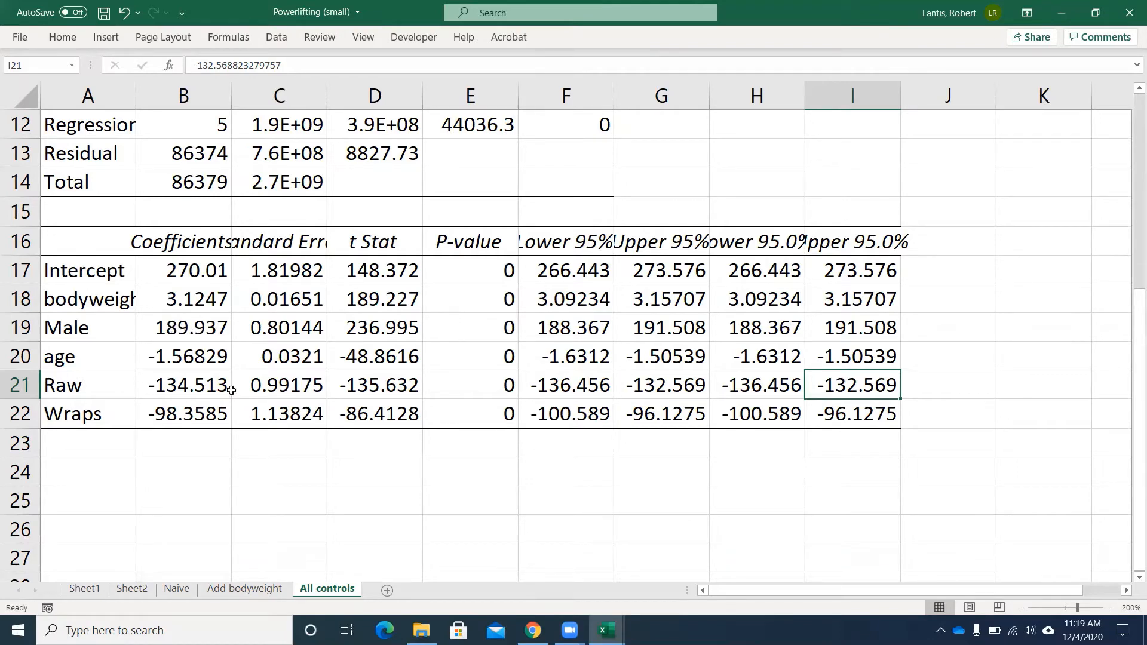
click(233, 590)
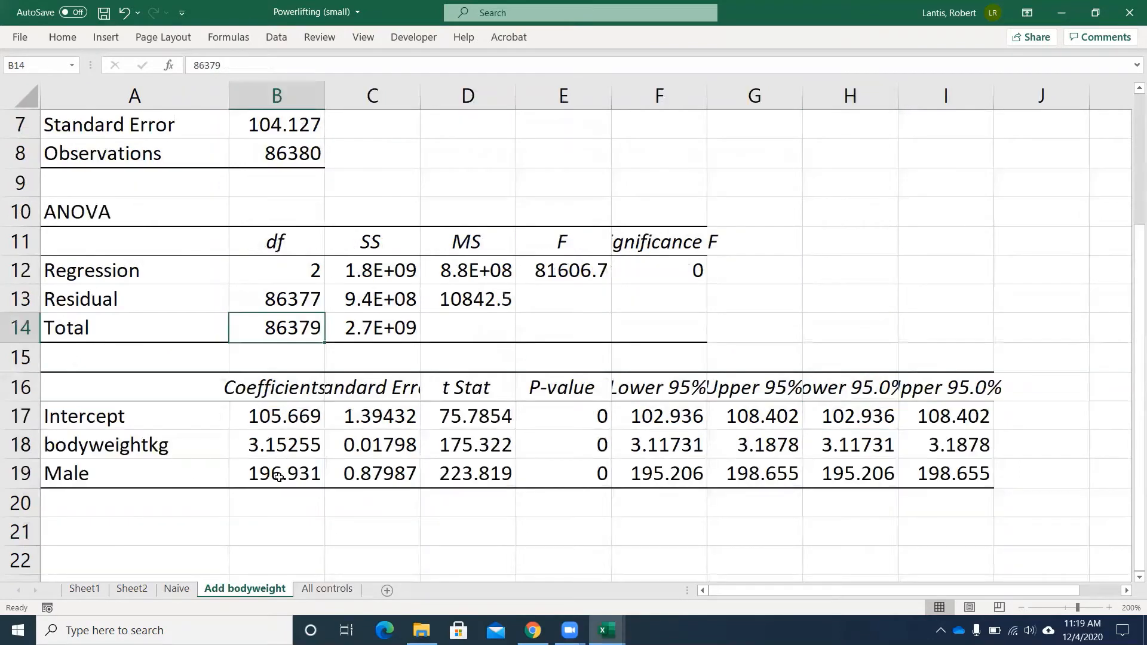
click(322, 589)
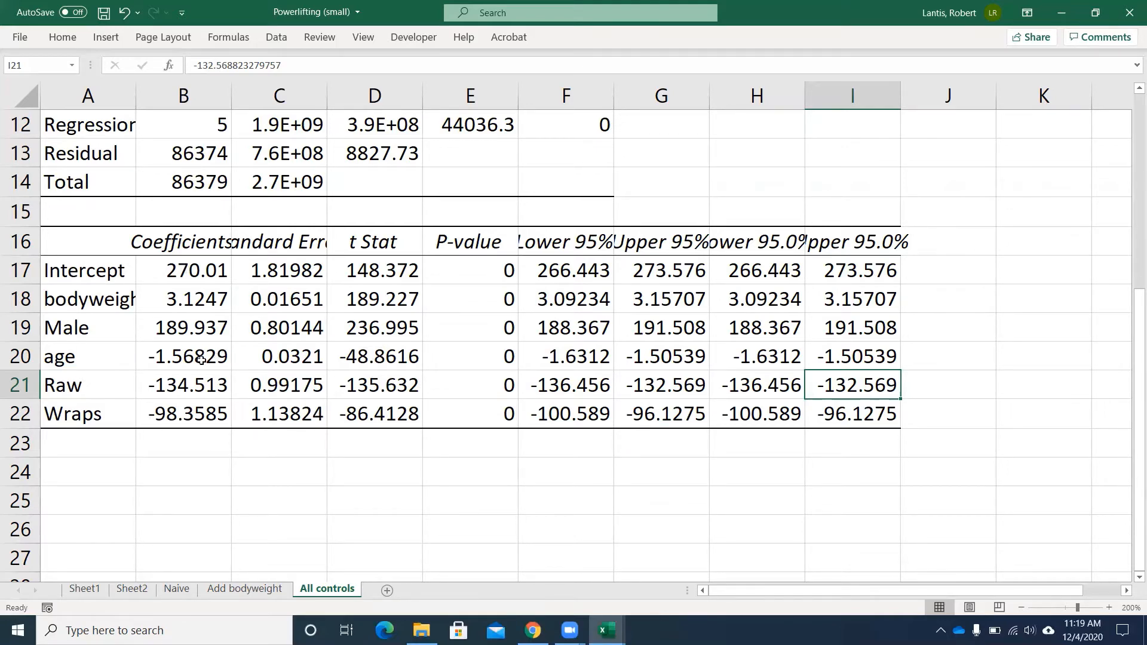
Overwrite the P-values on the All controls sheet with 0.025 for bodyweight, 0.08 for Male and 0.15 for age.
click(479, 306)
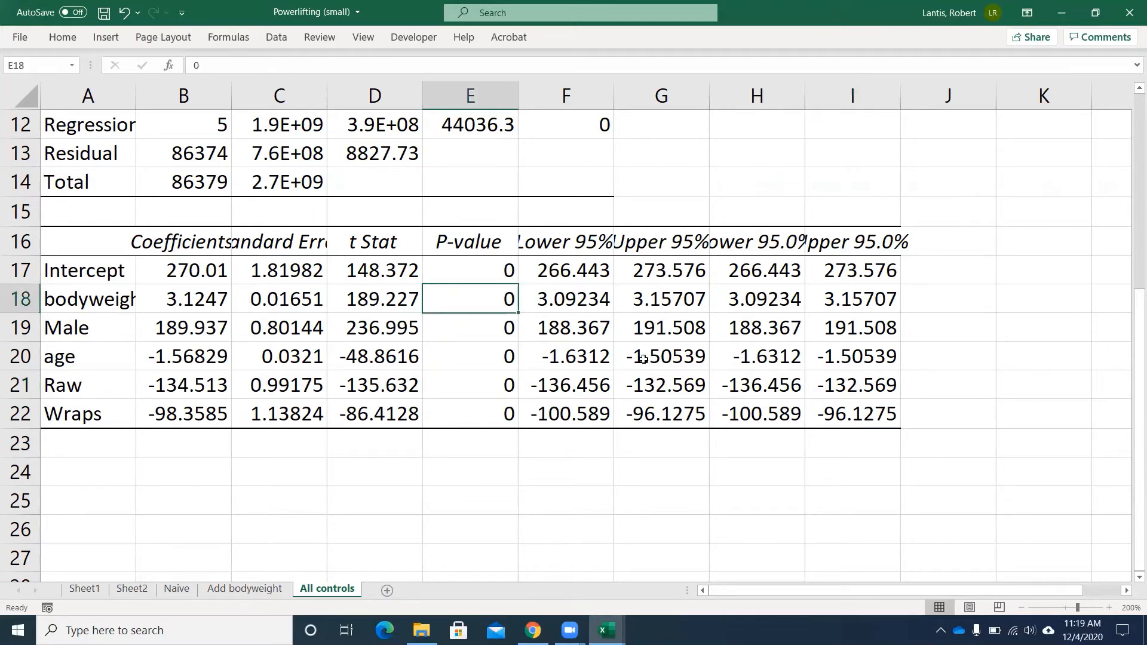
text(.0)
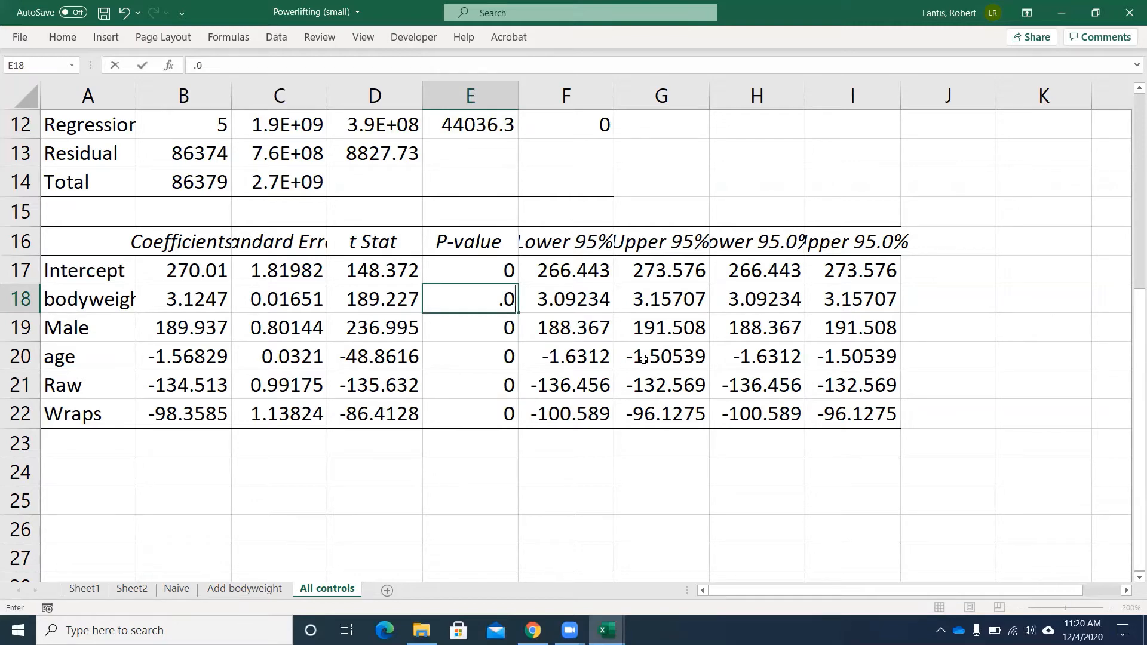
text(25)
key(Return)
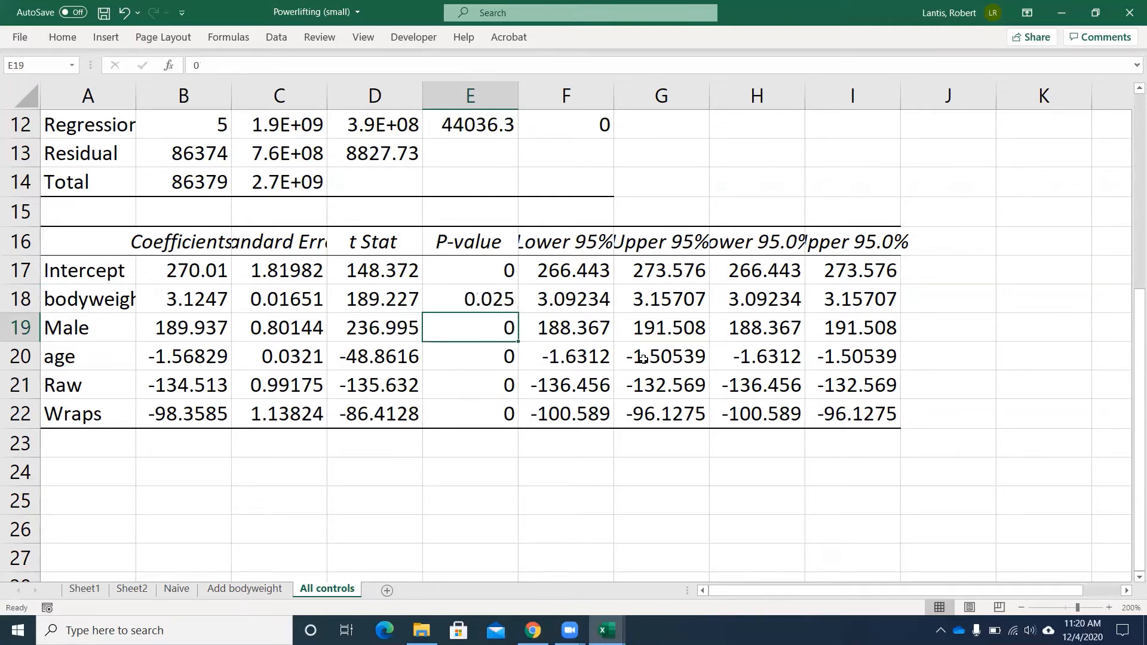
text(.)
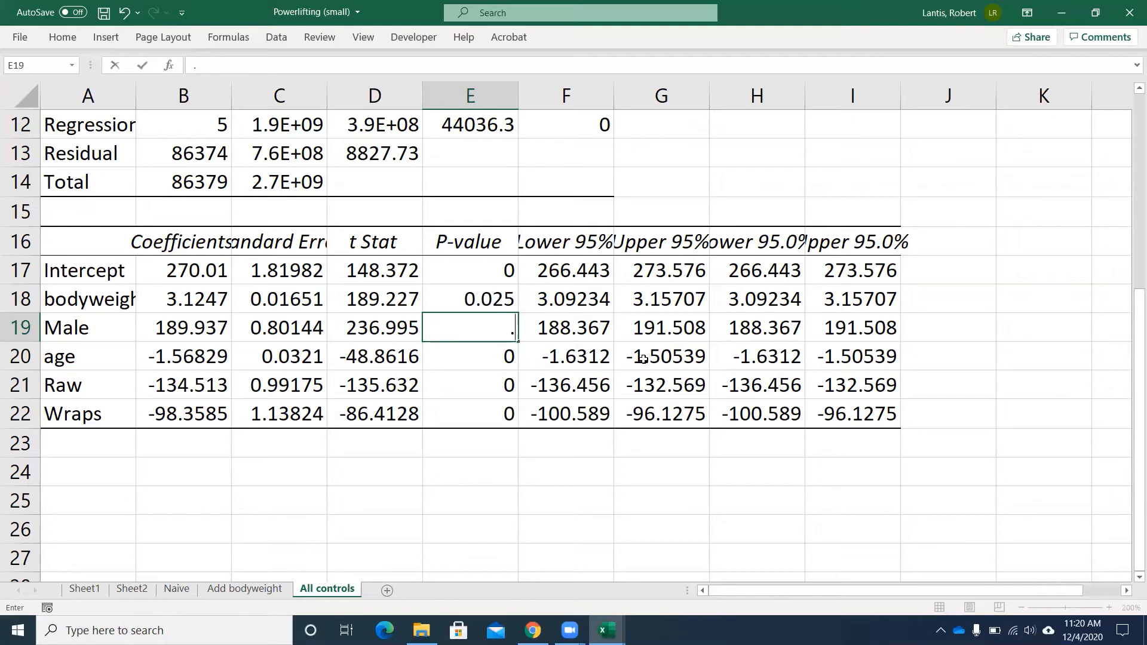
text(08)
key(Return)
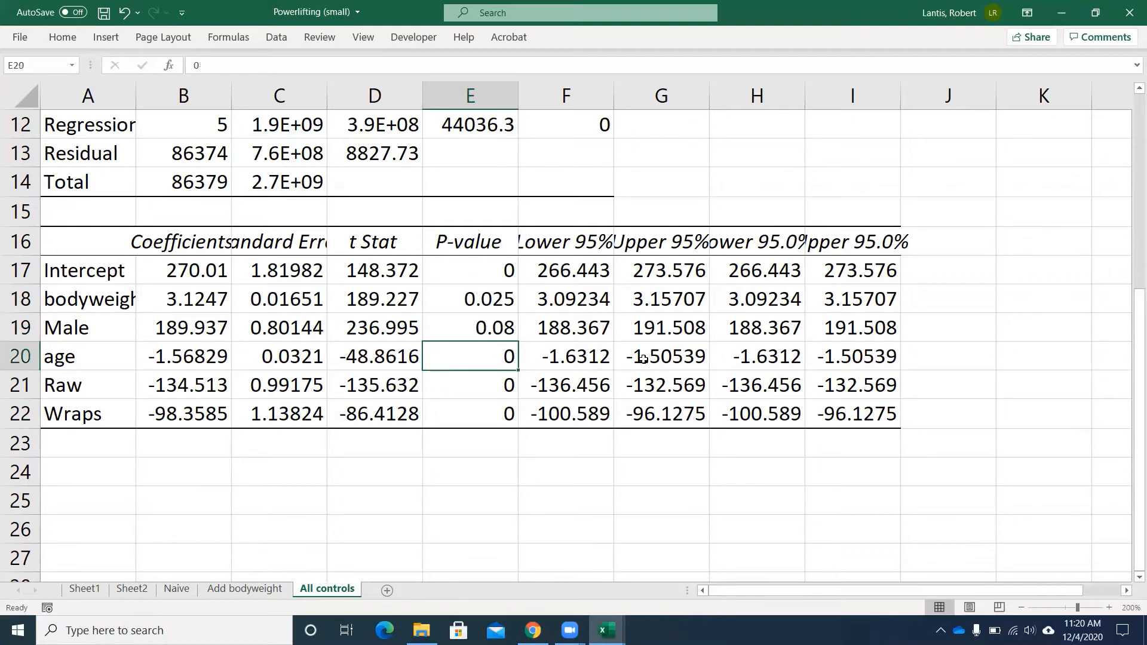
text(.15)
key(Return)
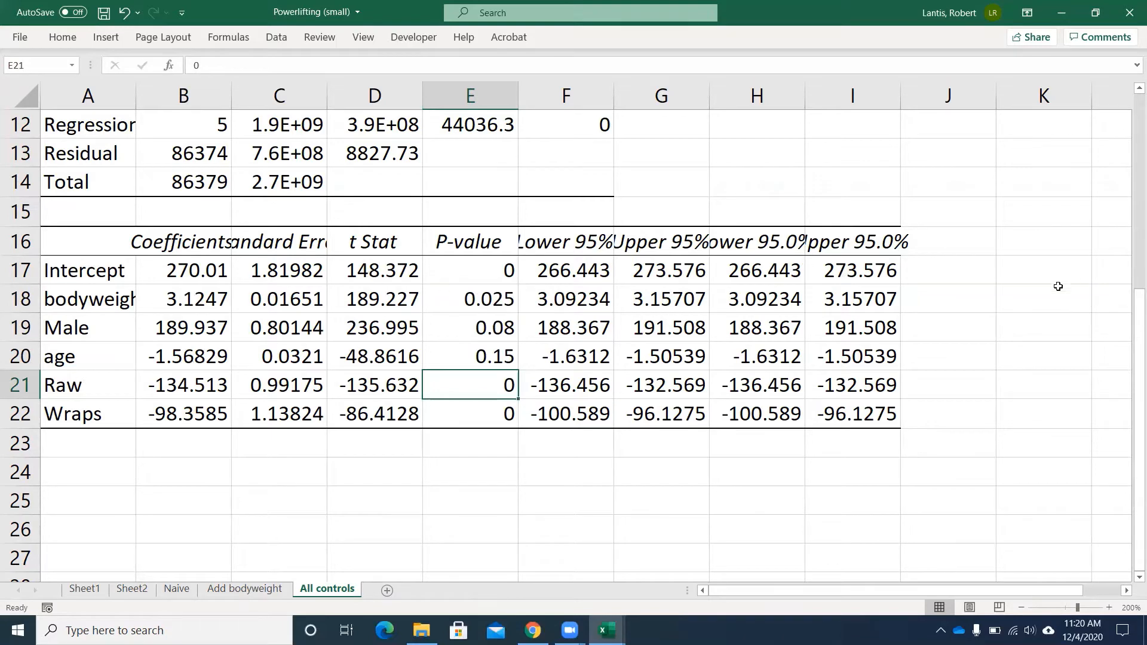
Enter an IF formula in J17 that returns "REJECT" when E17<.1 and "FAIL" otherwise.
click(969, 278)
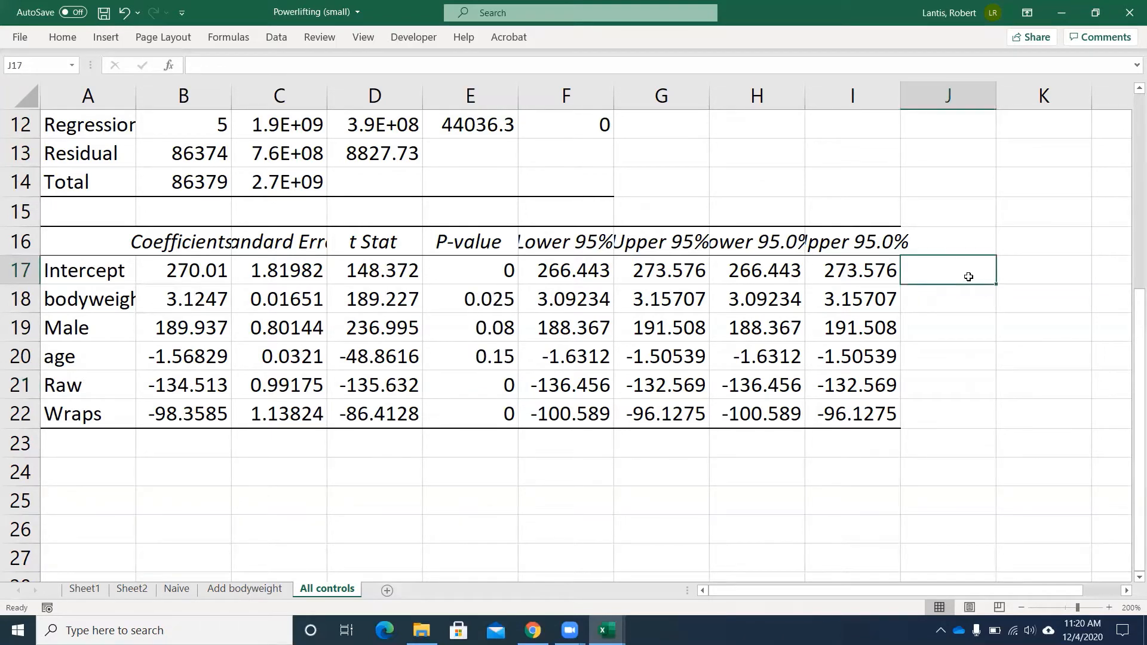
text(=if)
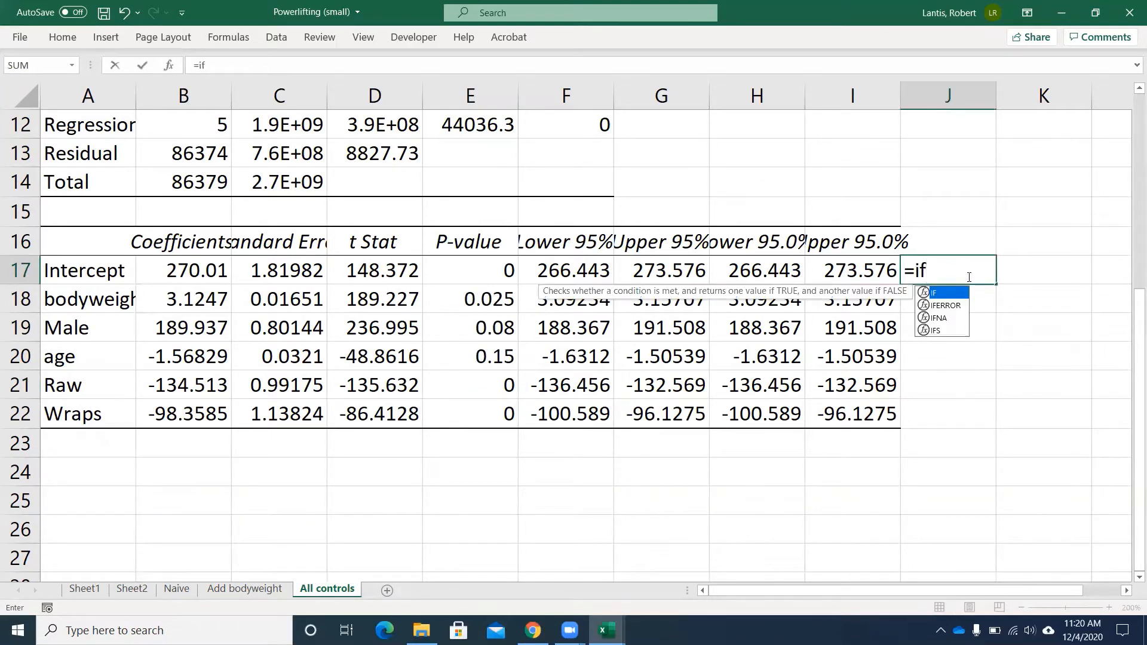
text(()
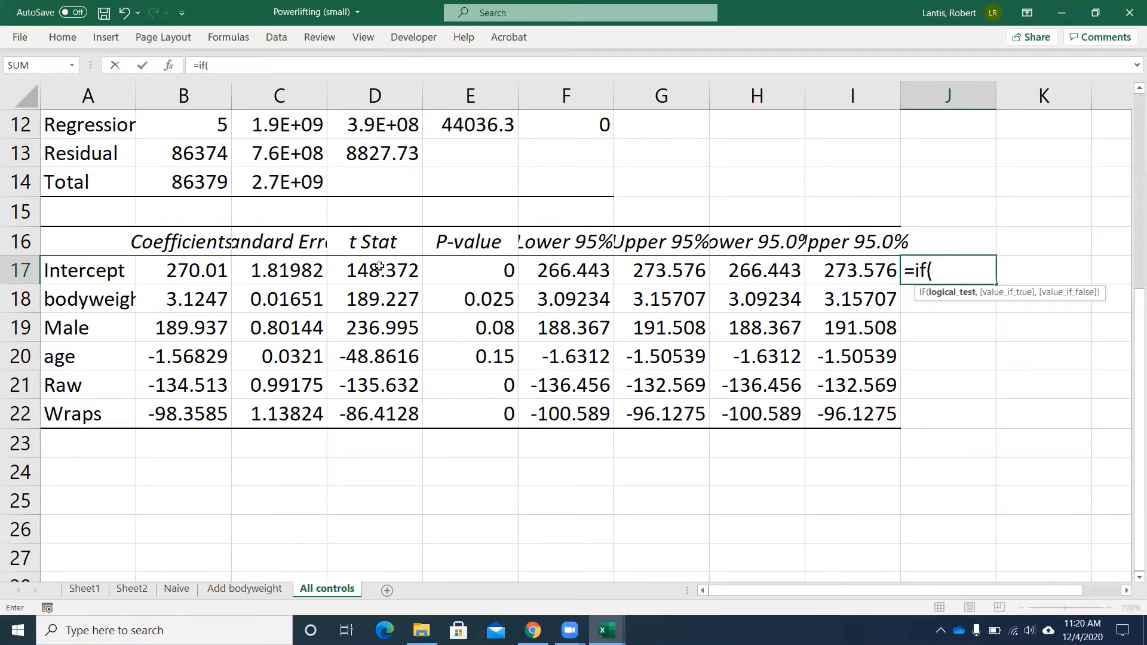
click(459, 266)
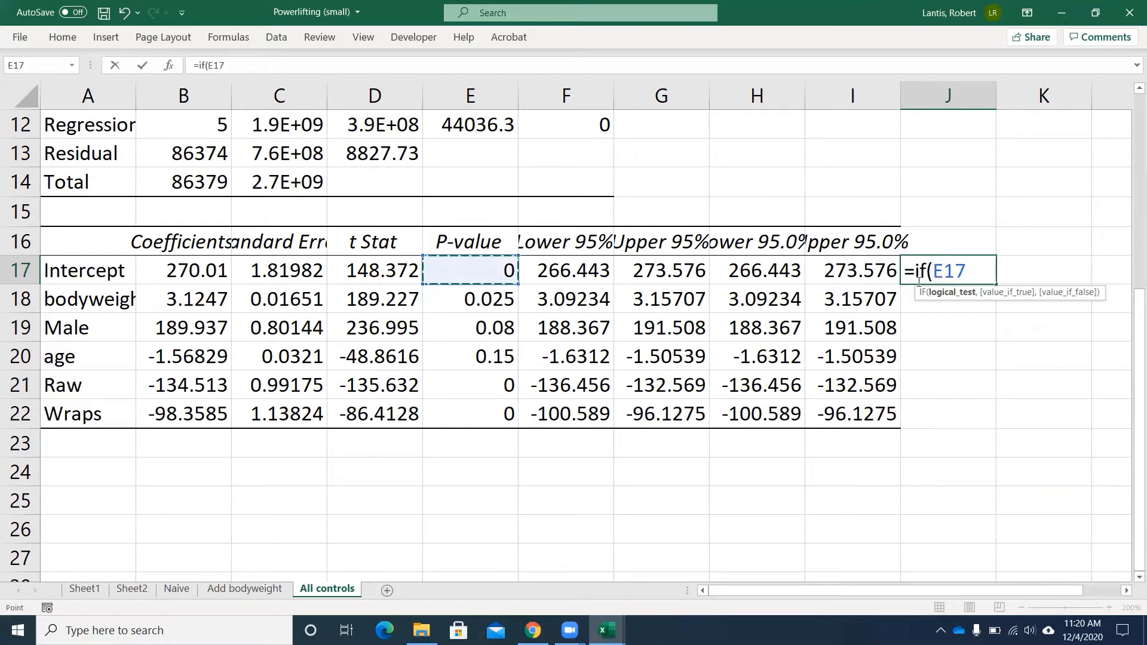
text(<.1)
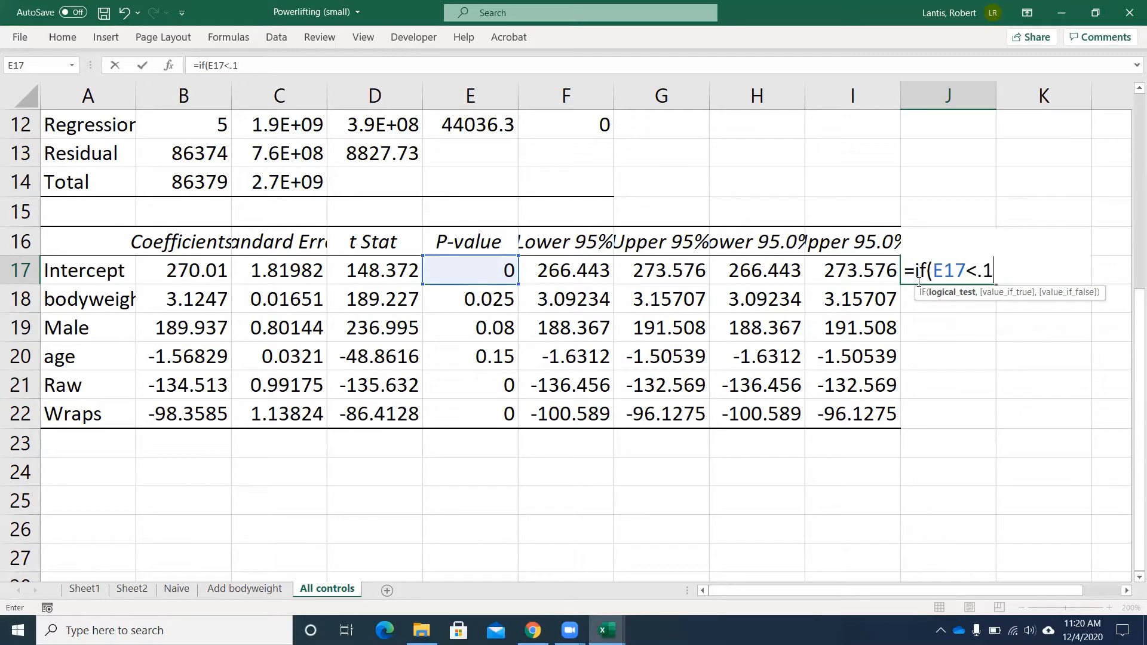
text(,)
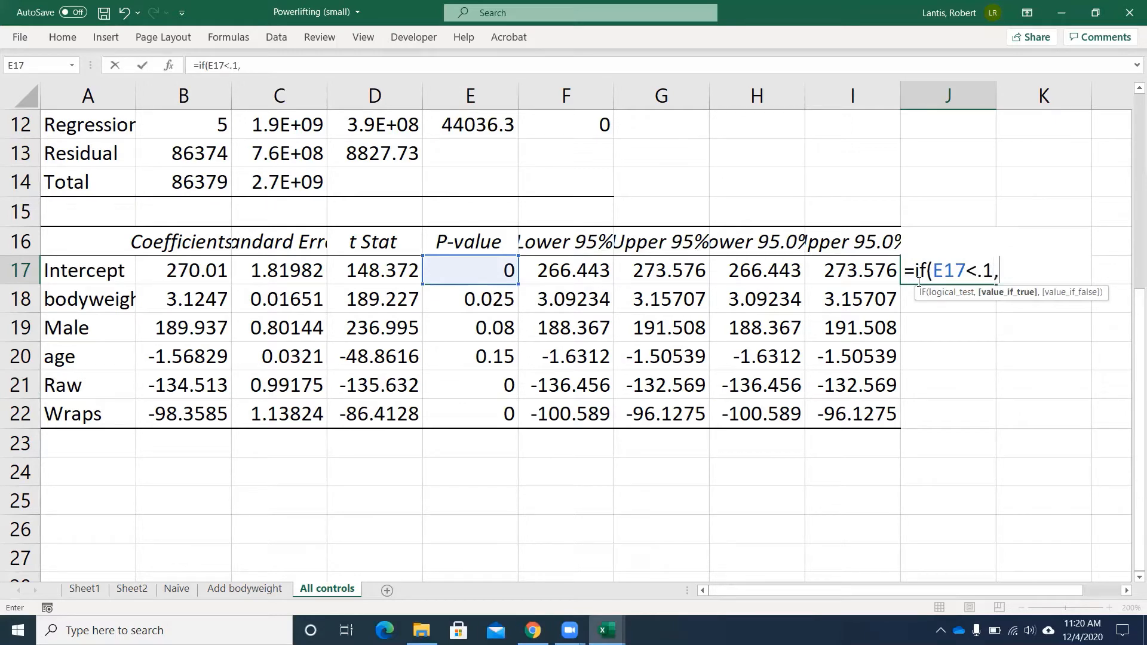
text("REJECT)
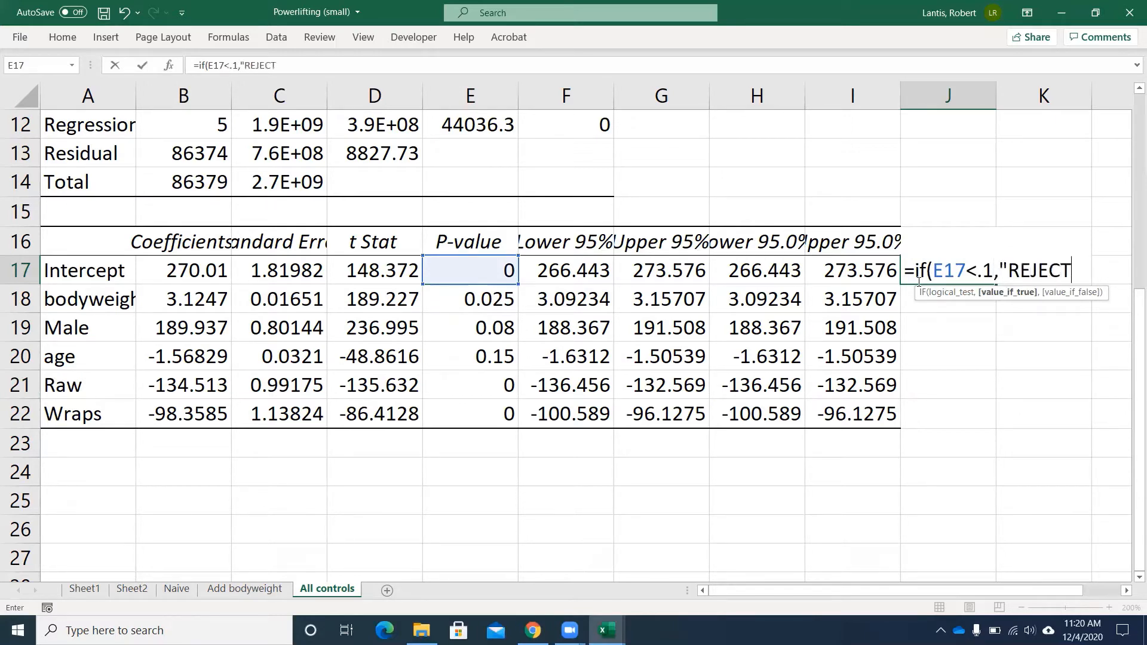
text(","FAI)
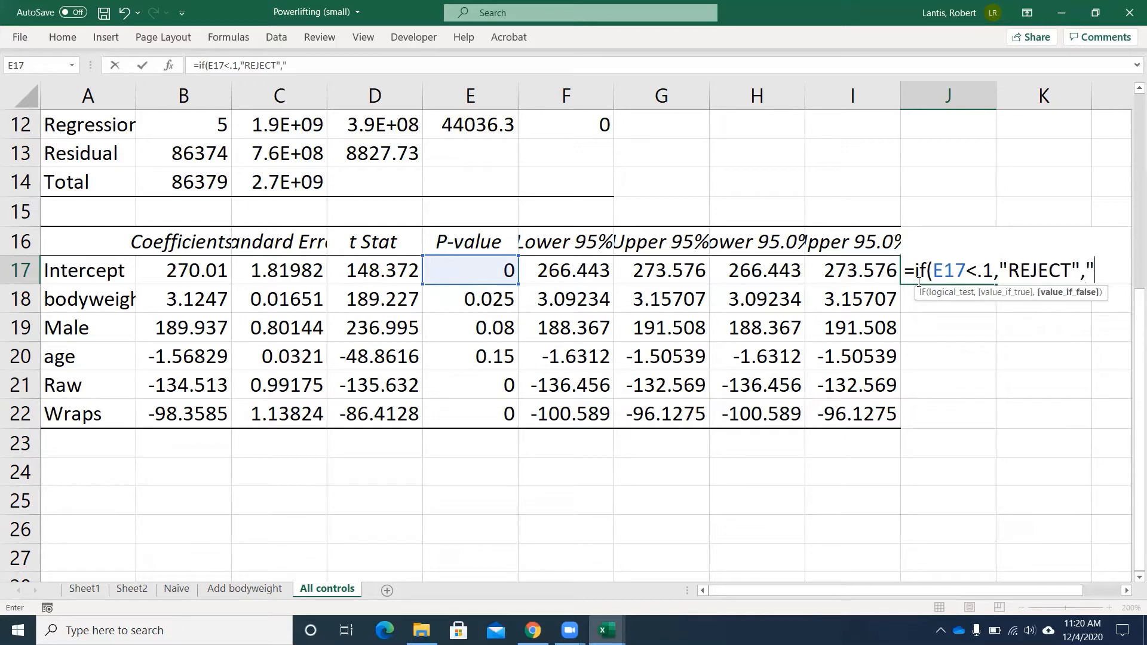
text(l")
key(BackSpace)
key(BackSpace)
key(BackSpace)
text(IL"))
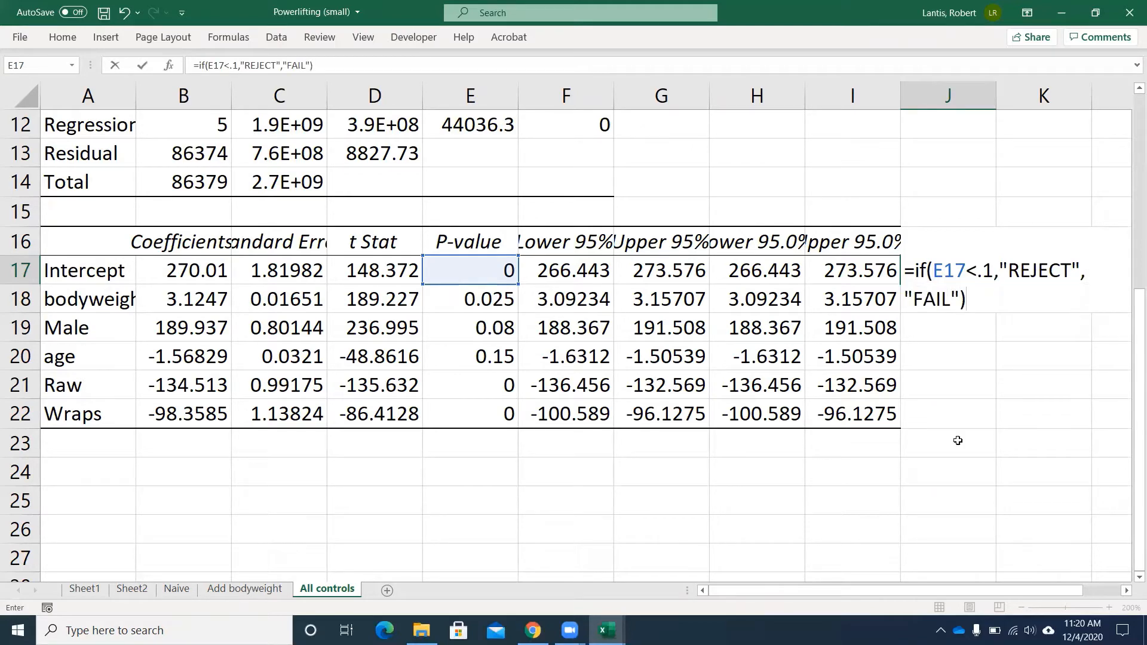
click(1127, 590)
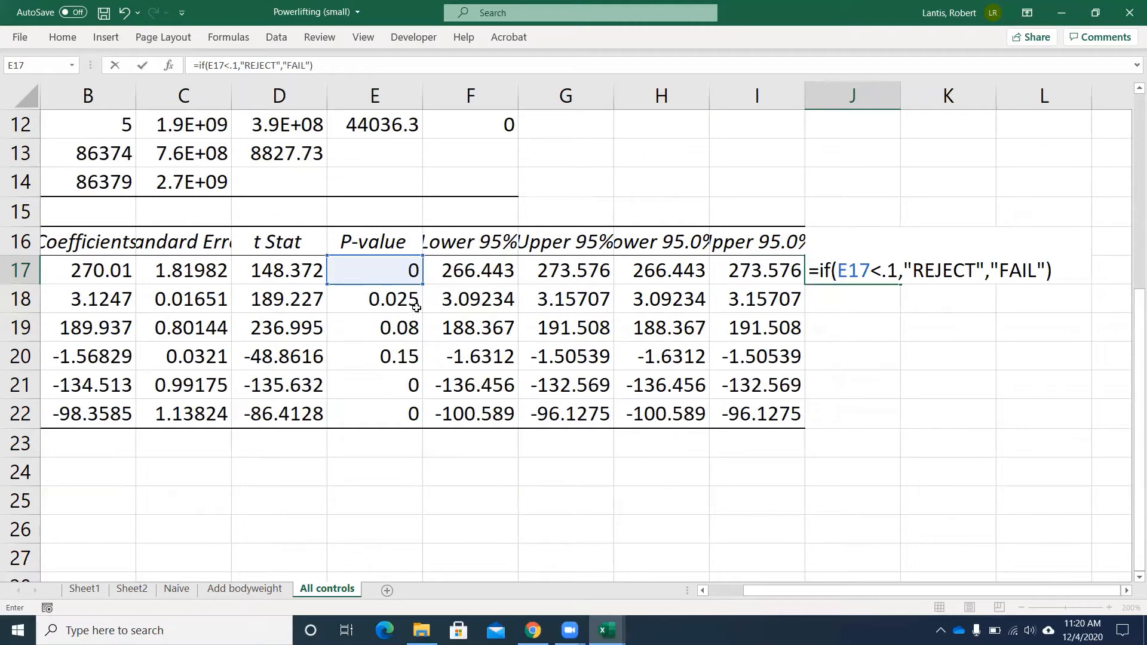
key(Return)
Fill the J17 formula down through J22 and check its logic against the age row.
click(898, 277)
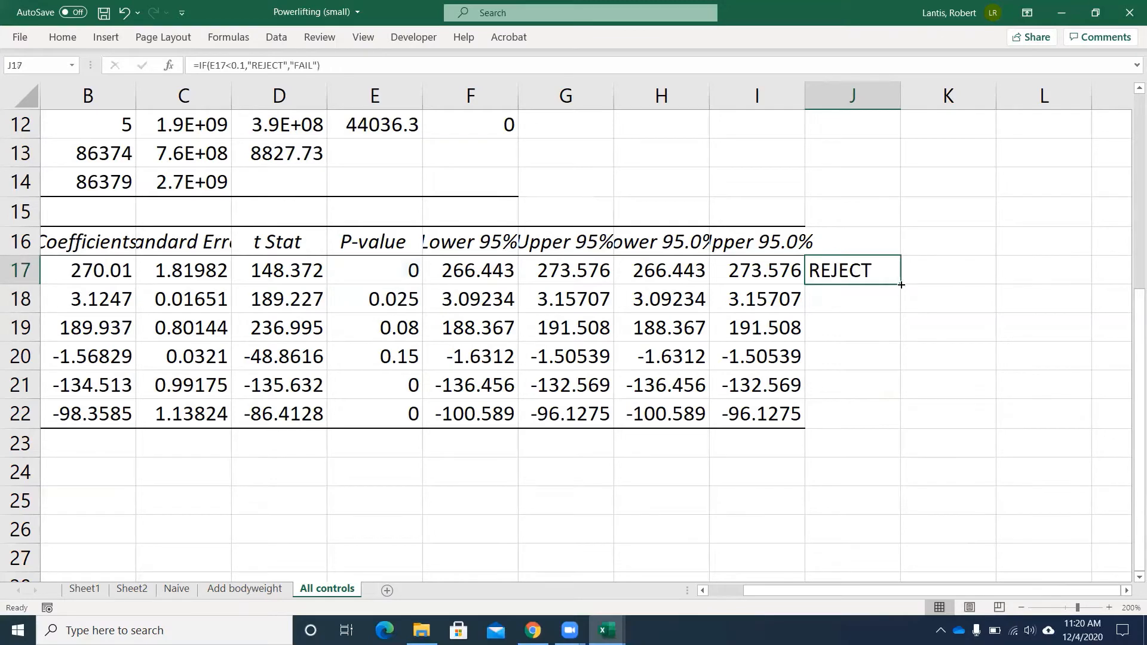
drag(901, 285, 866, 414)
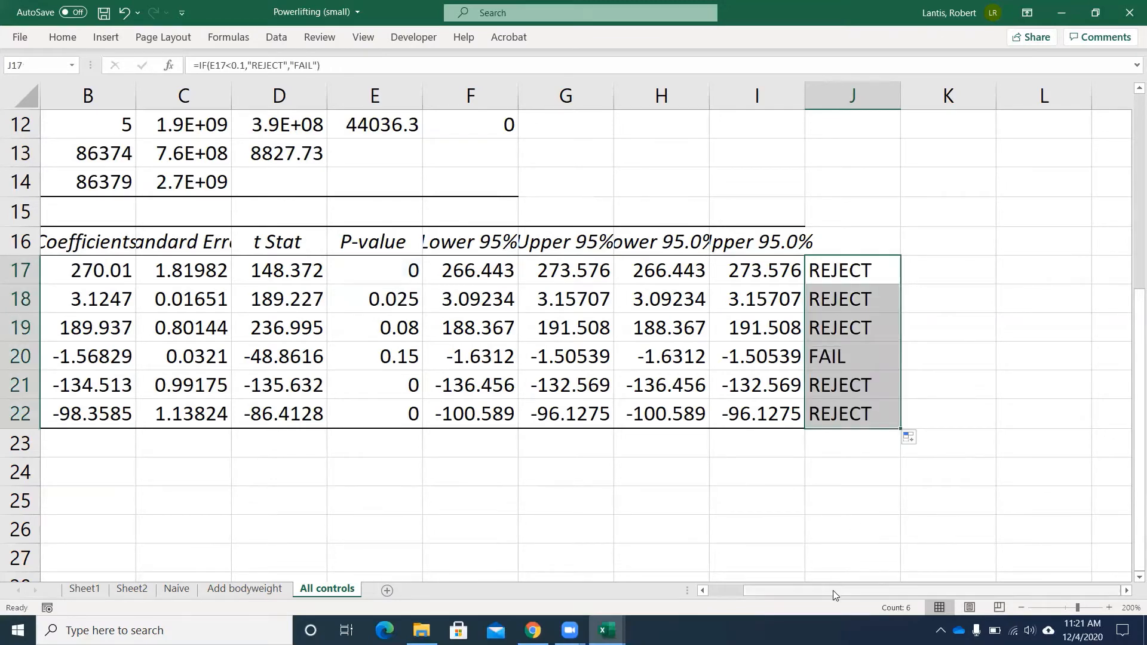
scroll(833, 591, left, 1)
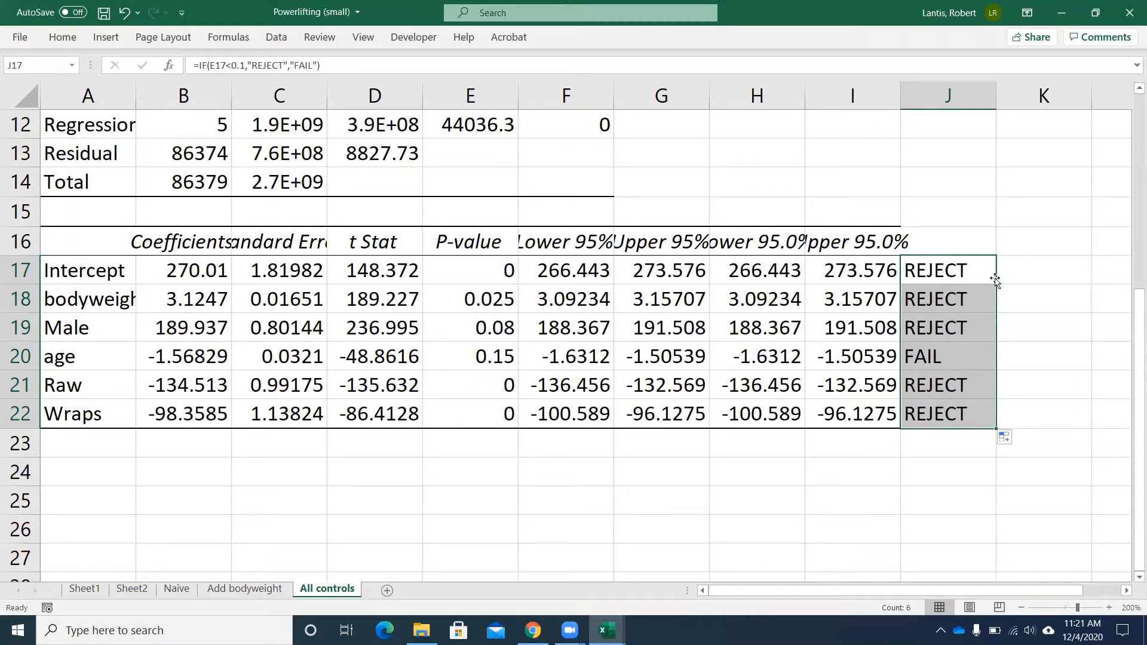
click(984, 274)
double_click(984, 275)
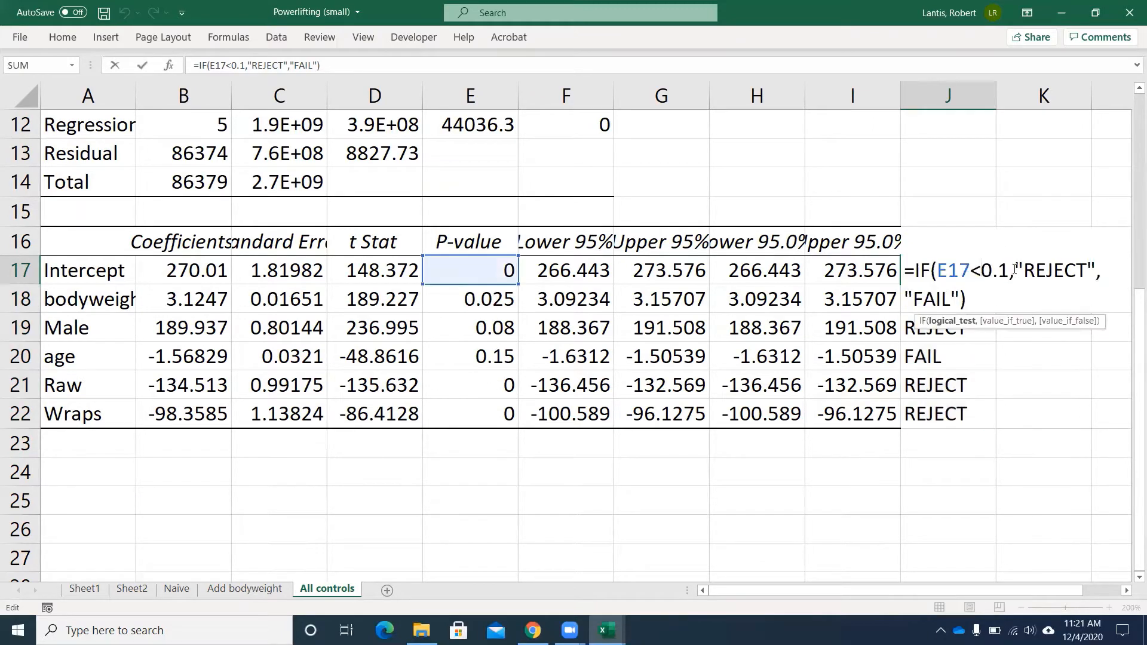
key(Return)
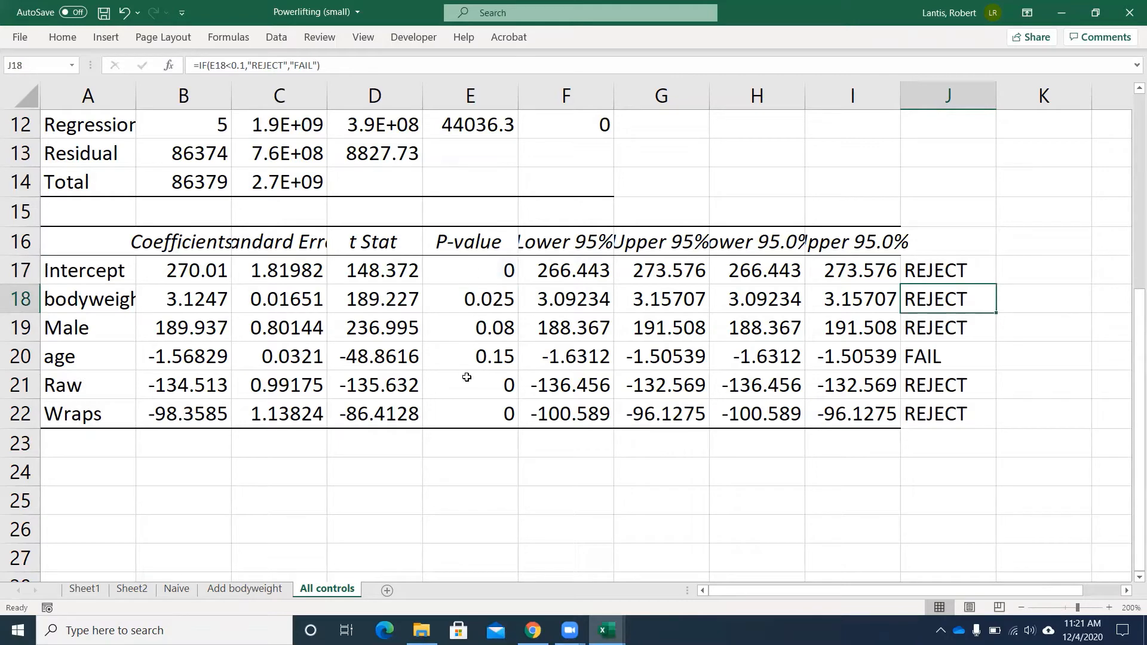
click(941, 365)
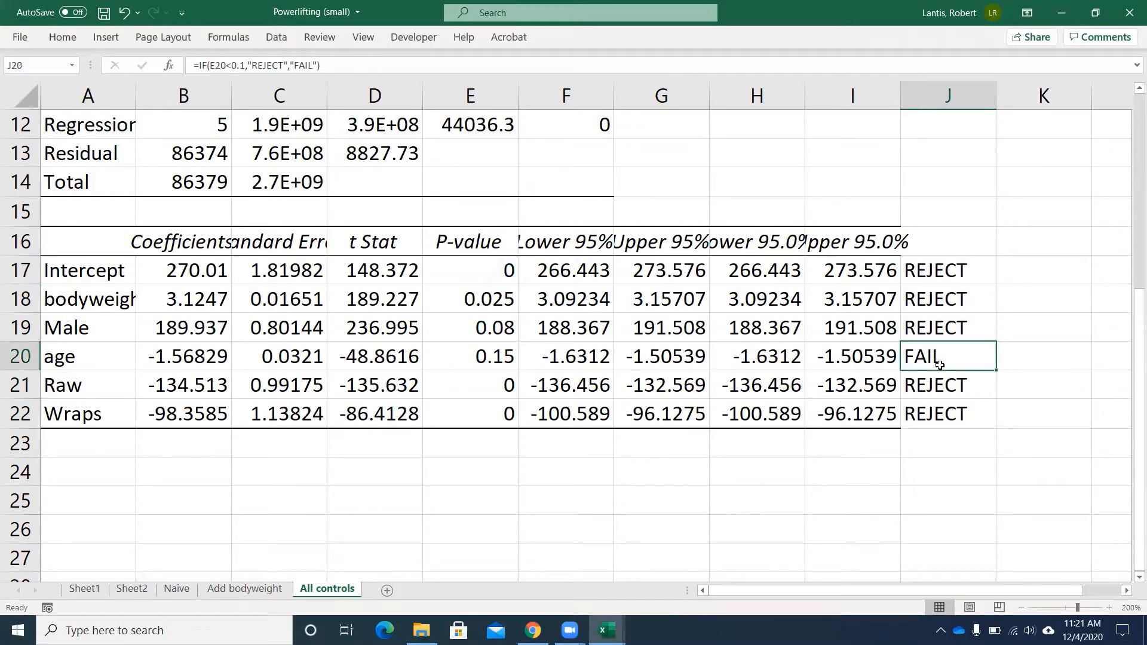
Label J16 "Significant at 10%" and autofit column J to the heading.
click(951, 242)
text(20%)
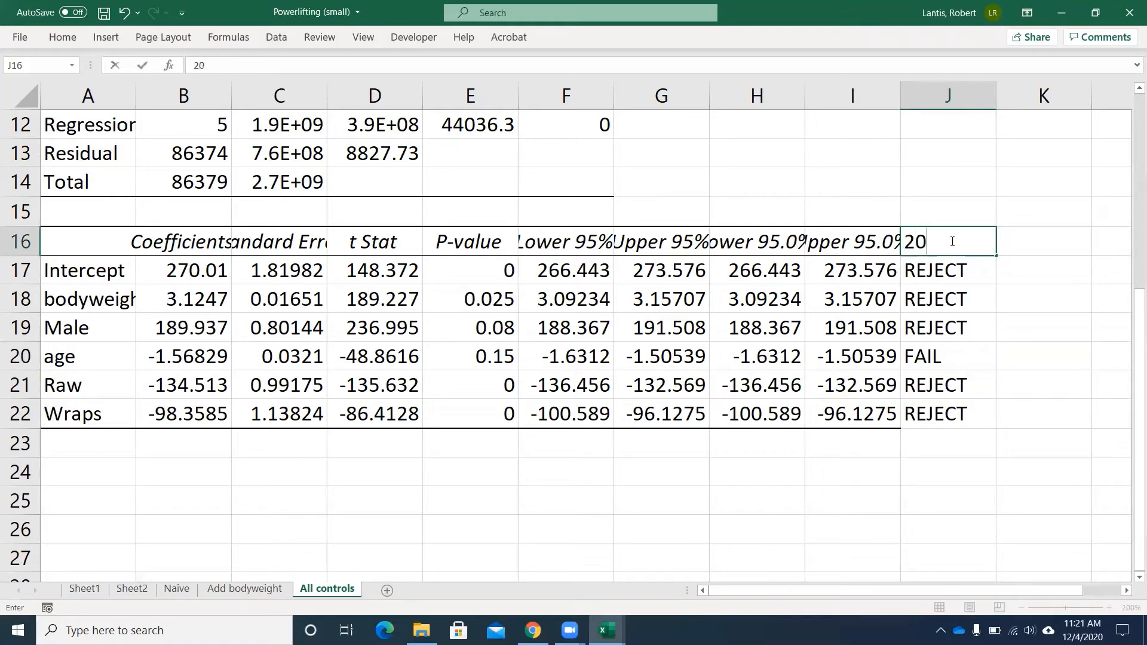
key(BackSpace)
key(BackSpace)
key(BackSpace)
text(Significant at 10%)
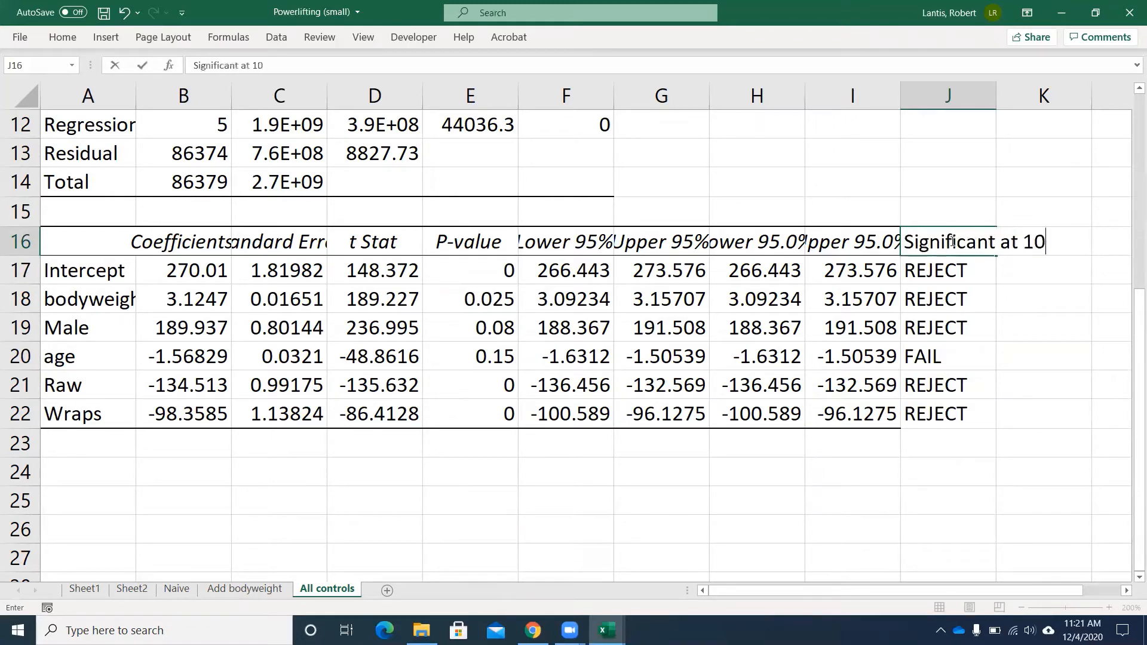
key(Return)
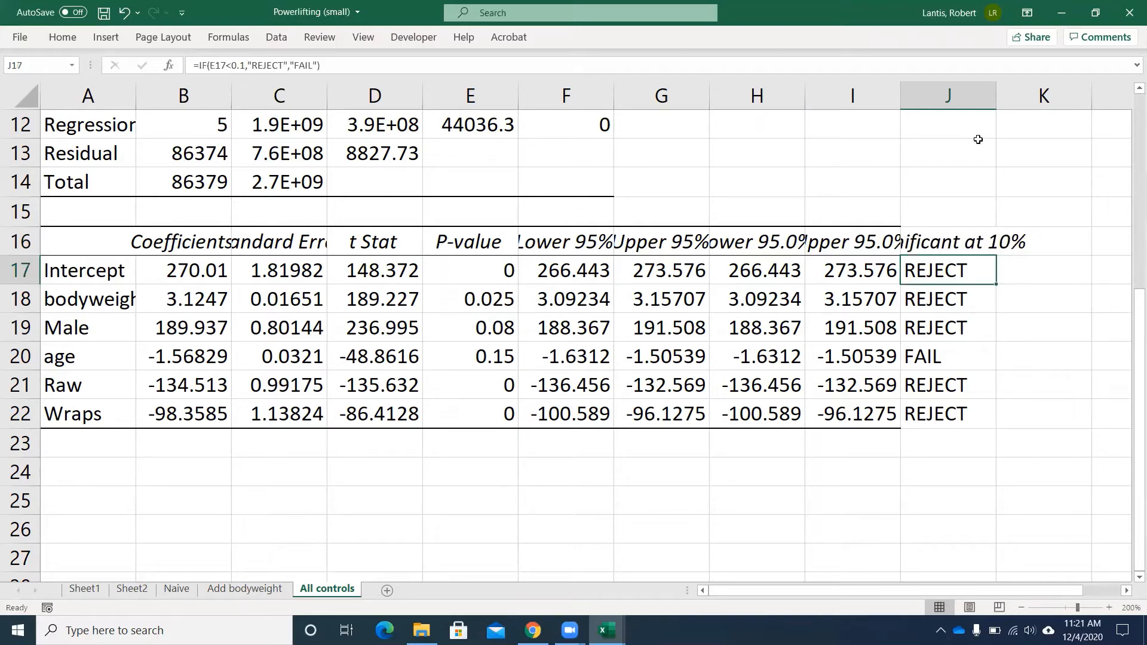
double_click(997, 97)
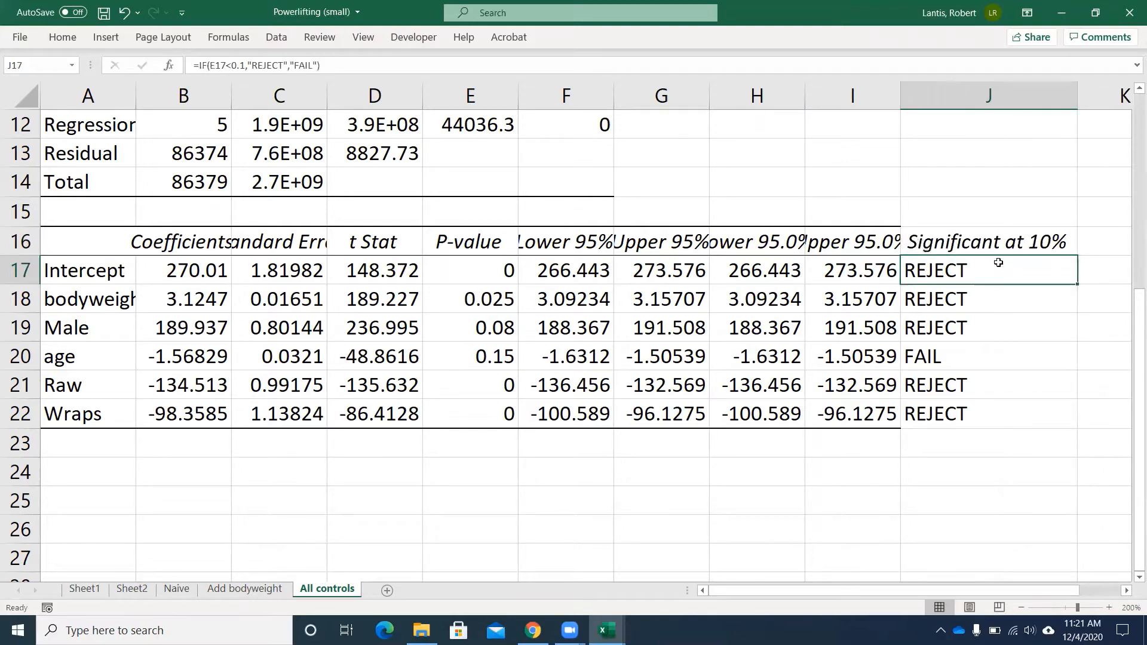
Change the value-if-true text in the J17 IF formula to "SIGNIFICANT".
double_click(968, 270)
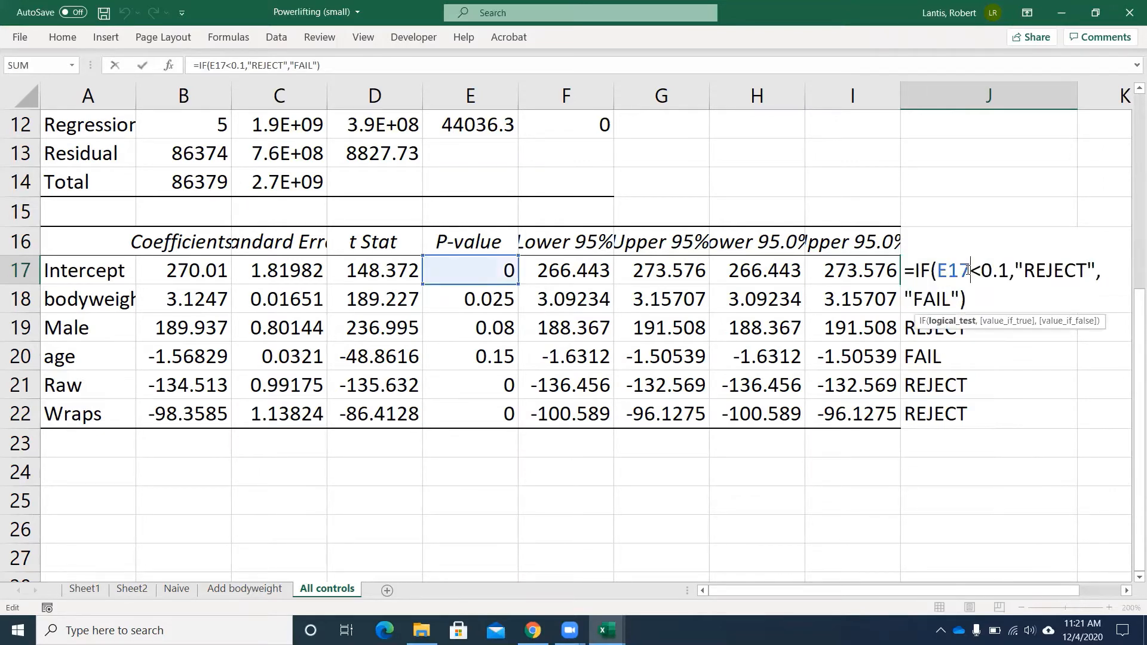
drag(1024, 270, 1080, 270)
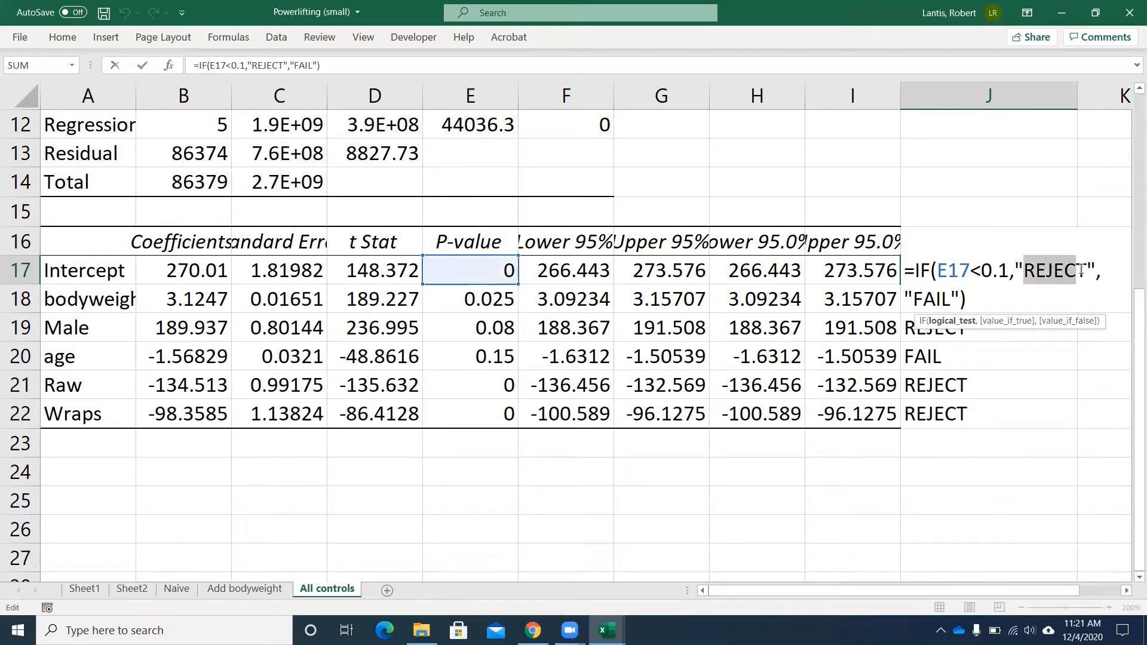
text(SIGNIF)
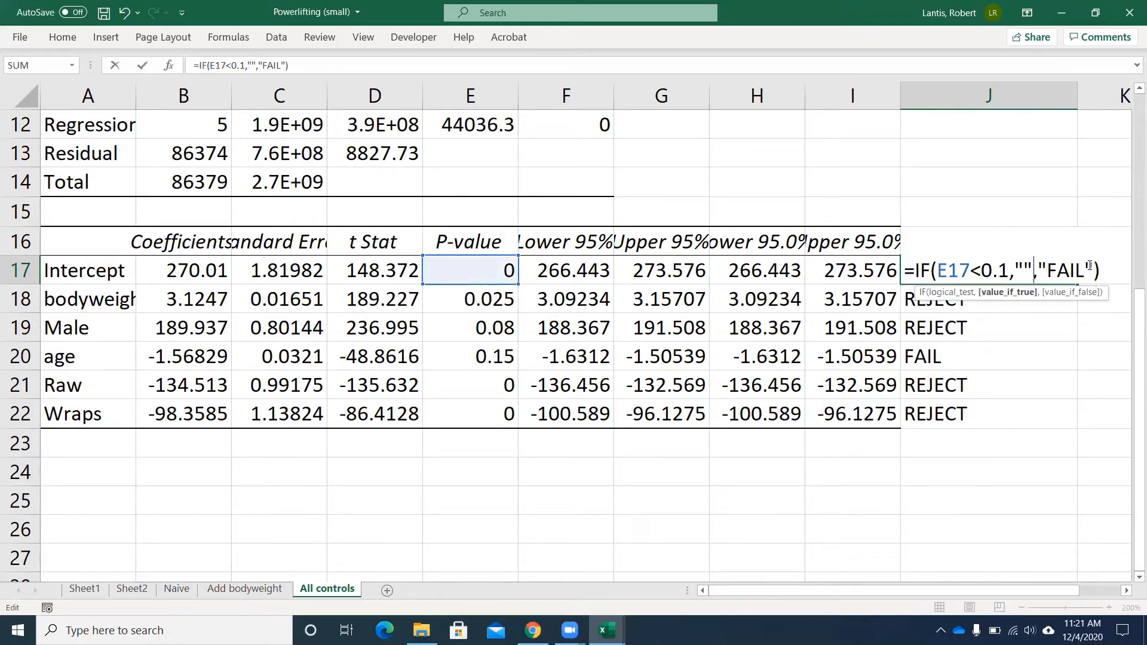
text(CA)
key(BackSpace)
key(BackSpace)
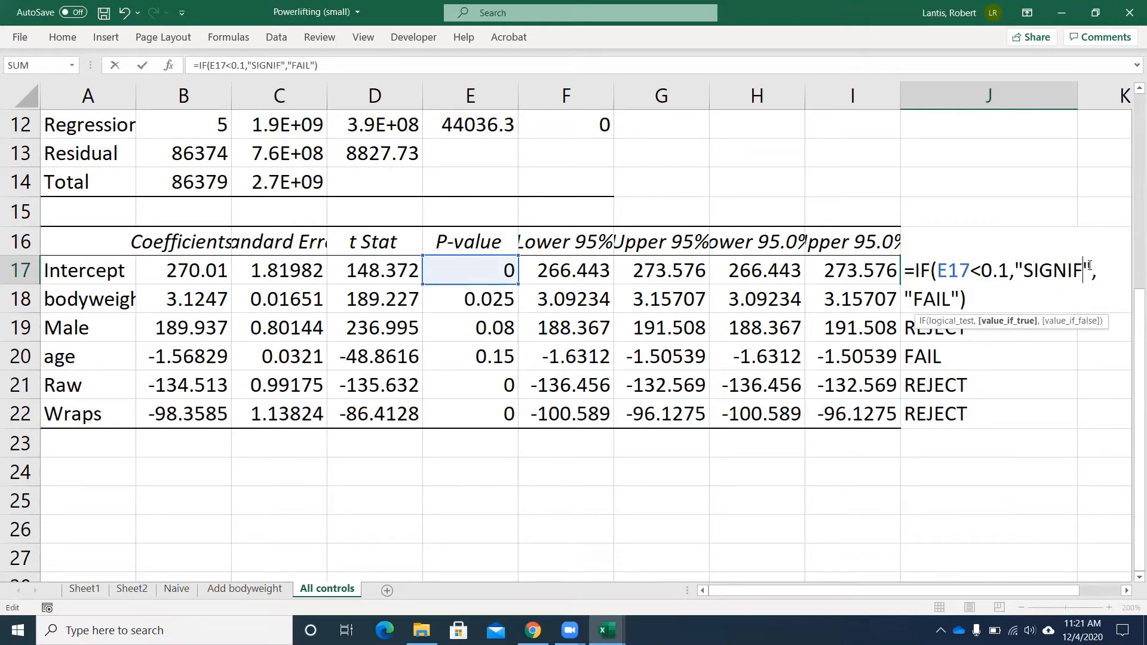
text(ICANT)
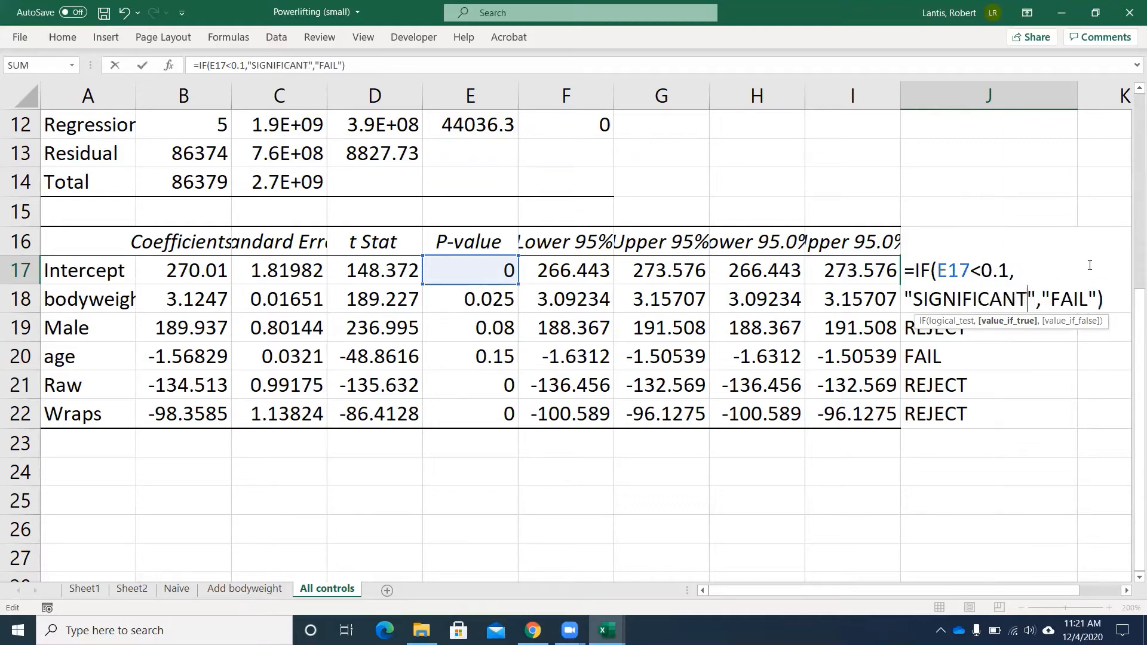
Change the value-if-false text in the J17 formula to "NOT SIG." and fill the formula down through J22.
key(Right)
key(Right)
key(shift+Right)
key(shift+Right)
key(shift+Right)
key(shift+Right)
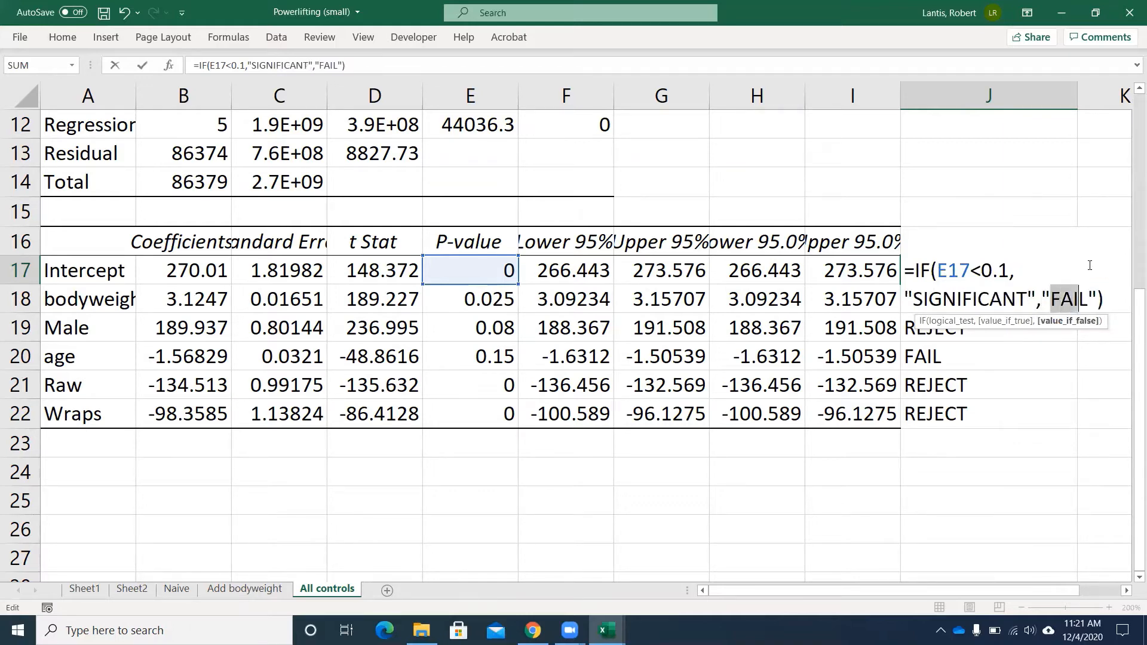
text(NOTSIG)
key(BackSpace)
key(BackSpace)
key(BackSpace)
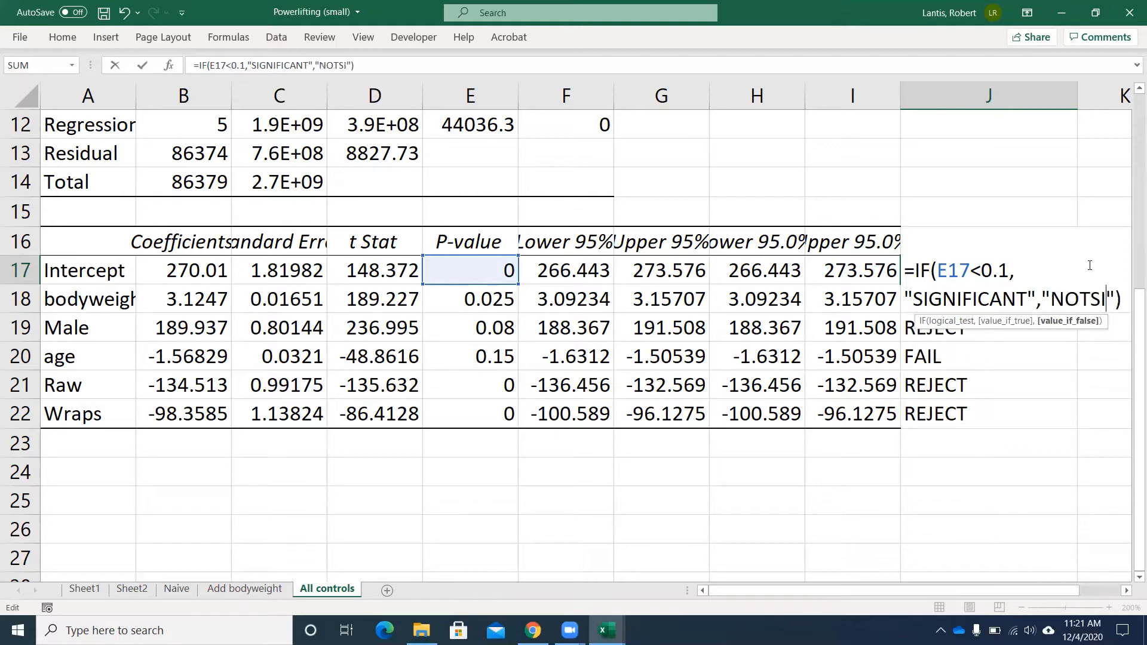
text(SIG.)
key(Return)
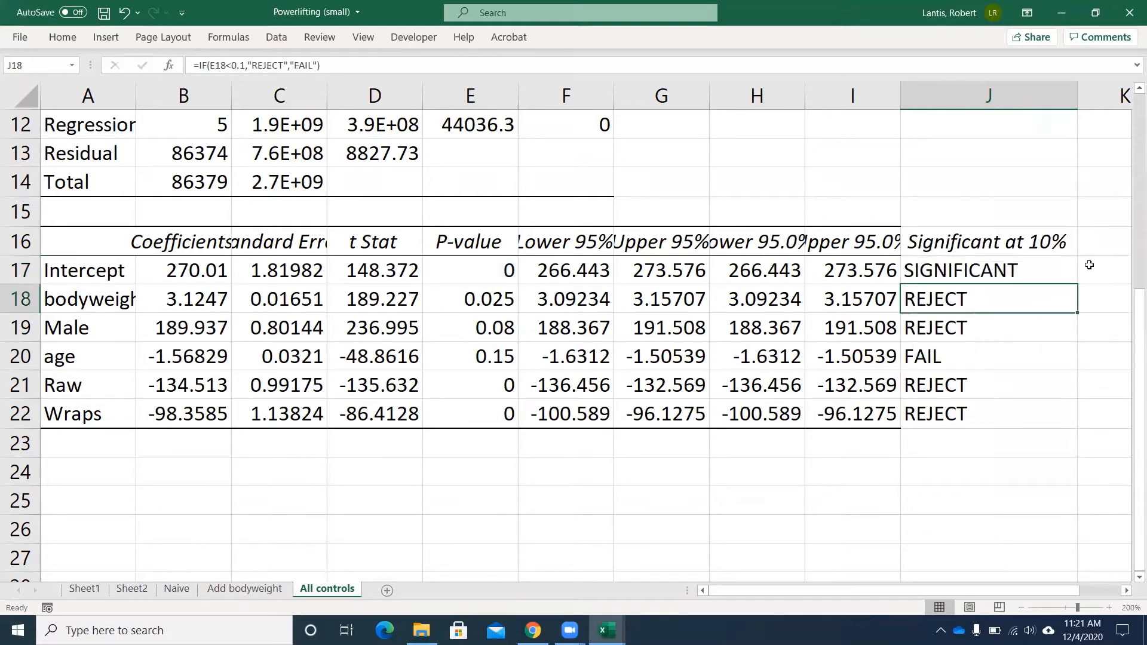
click(1076, 279)
drag(1076, 282, 1070, 418)
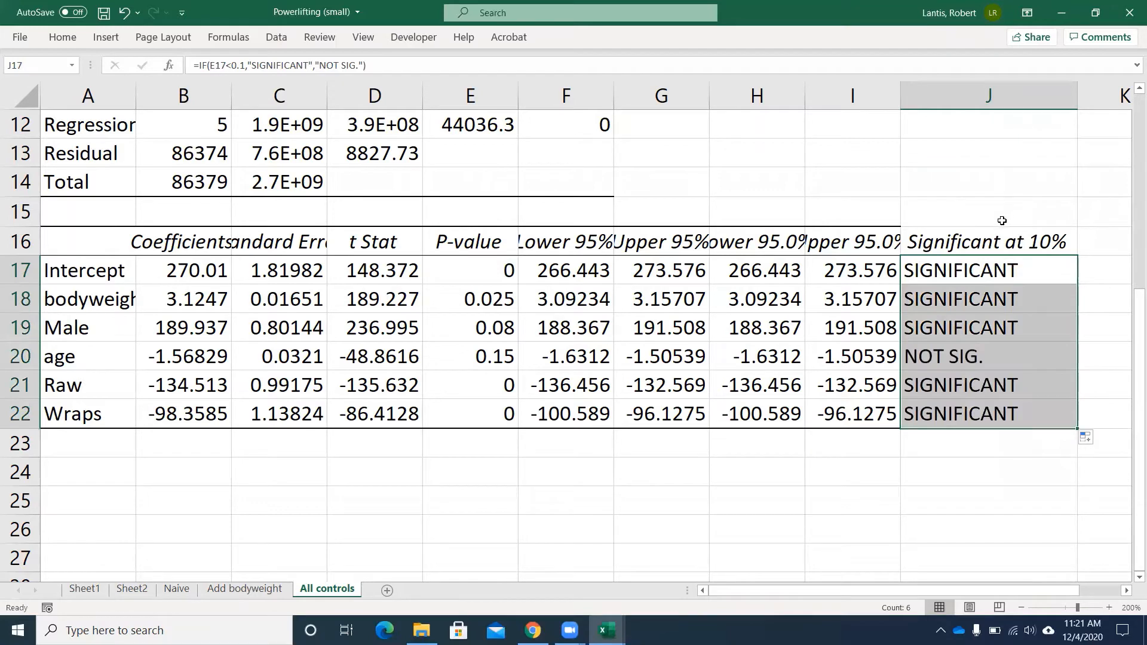
Label I14 "Alpha" and enter 0.1 beside it in J14 as the significance threshold.
click(867, 180)
text(Alpha)
key(Tab)
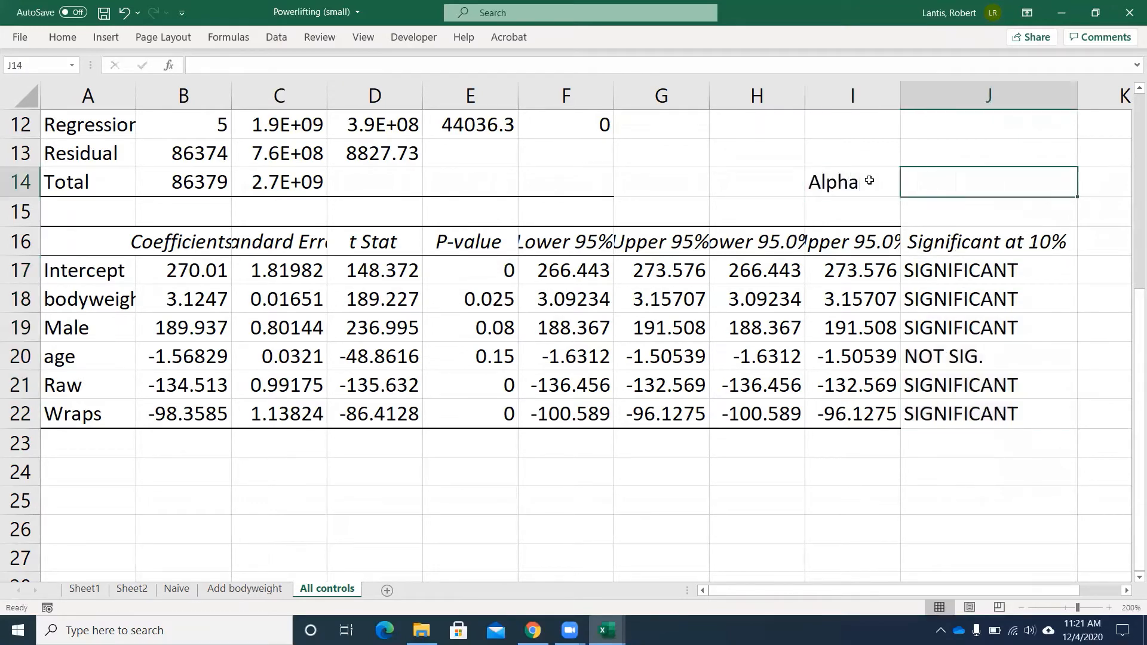
text(0.1)
key(Return)
Replace the 0.1 threshold in the J17 IF formula with the absolute reference $J$14 and fill the formula down through J22.
click(933, 280)
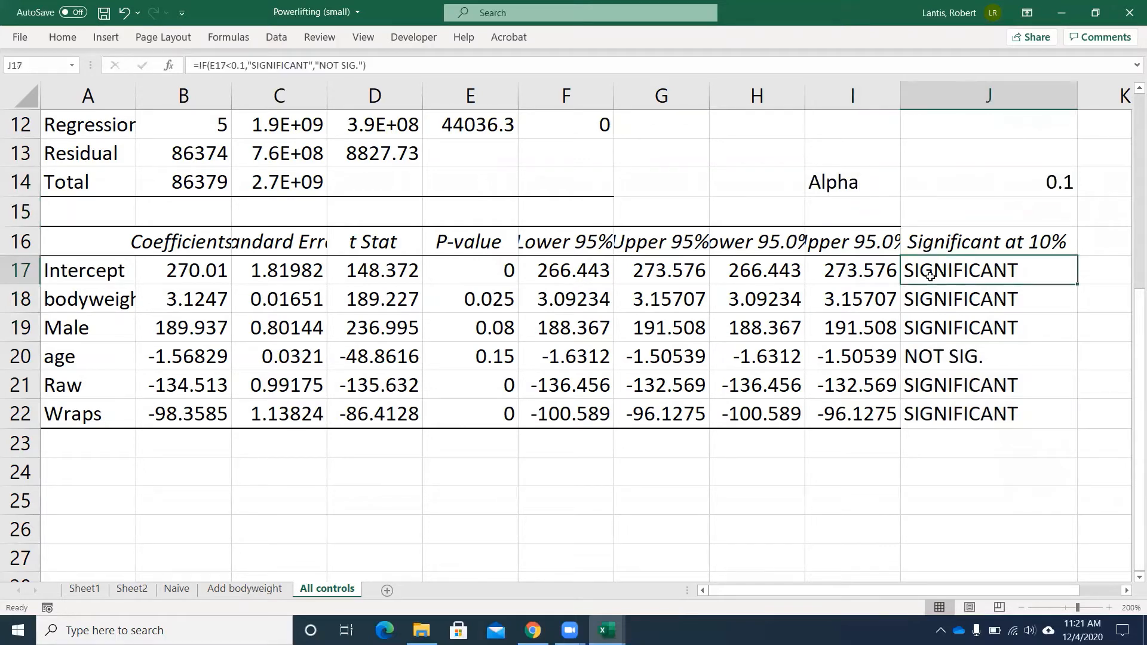
double_click(933, 277)
drag(984, 269, 1004, 269)
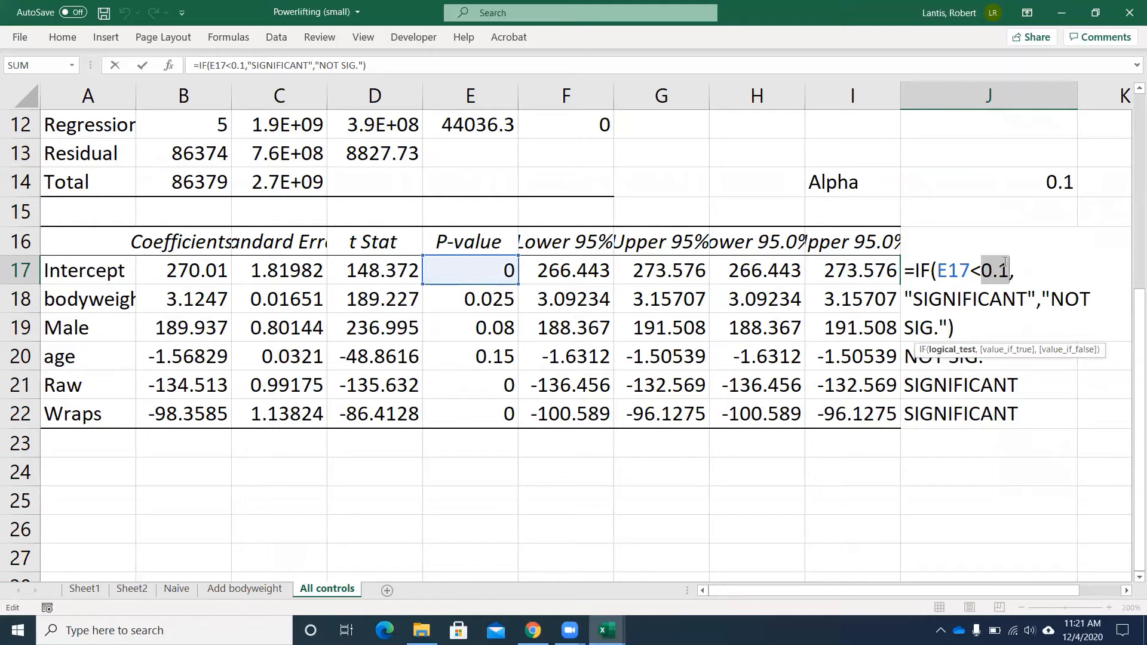
click(1049, 182)
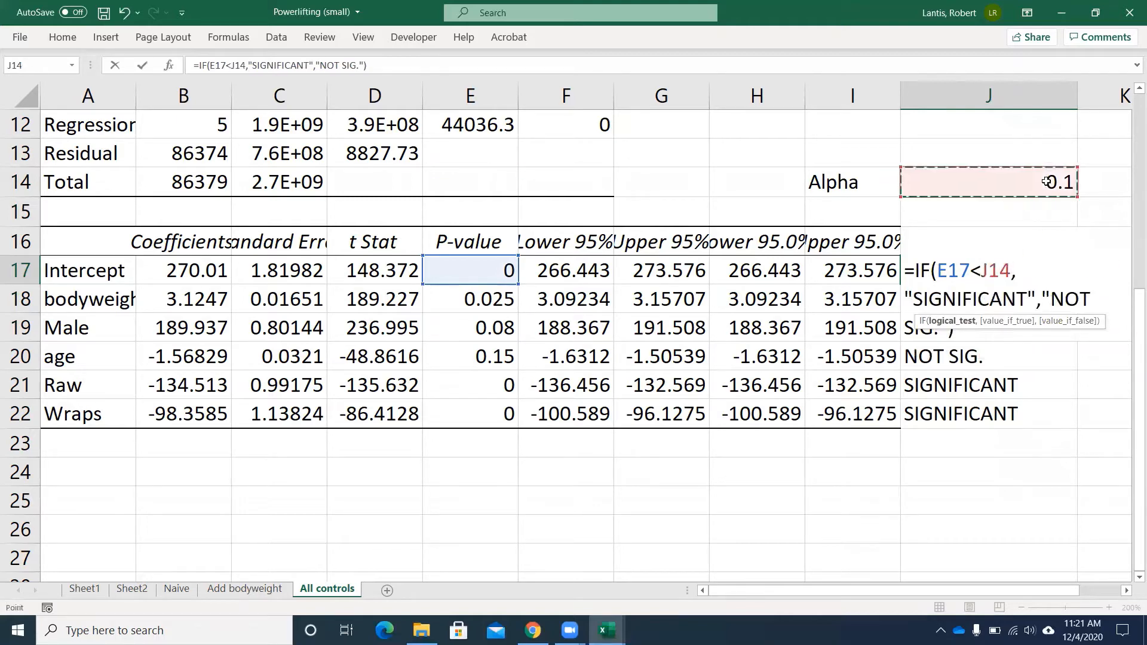
click(983, 270)
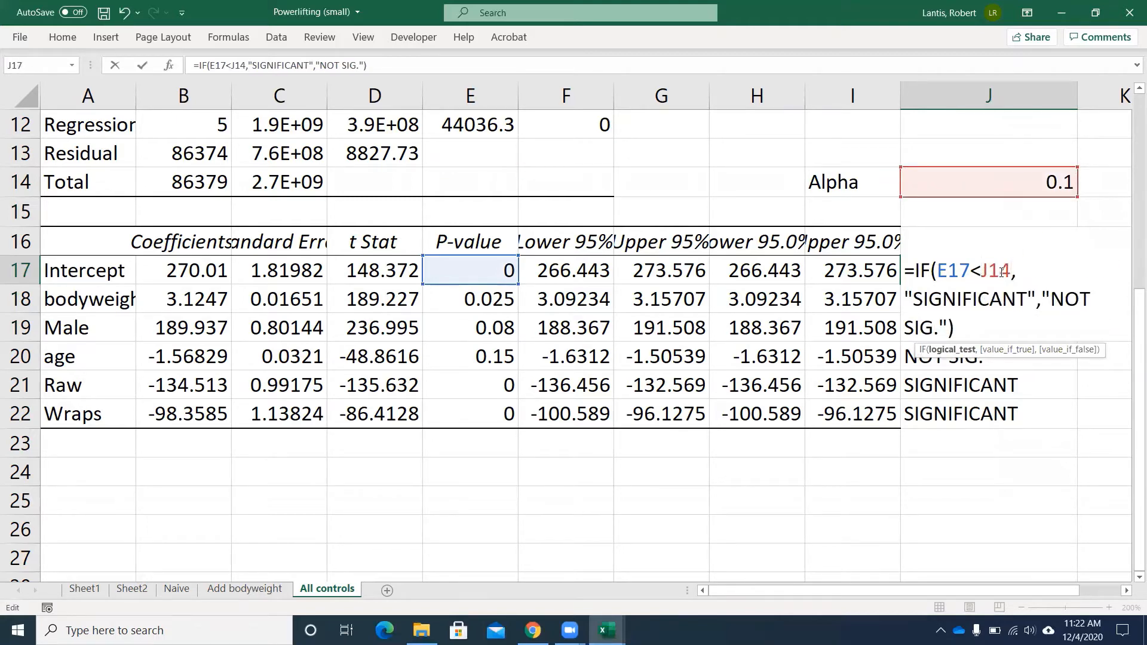
text($)
key(Right)
text($)
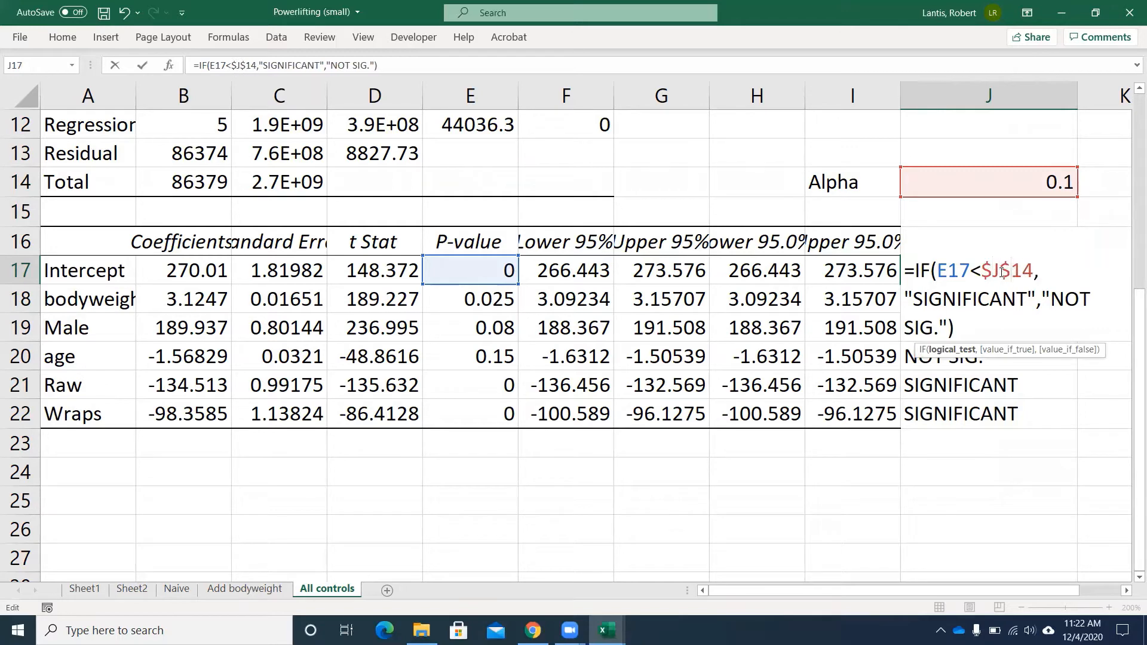
key(Return)
click(1000, 271)
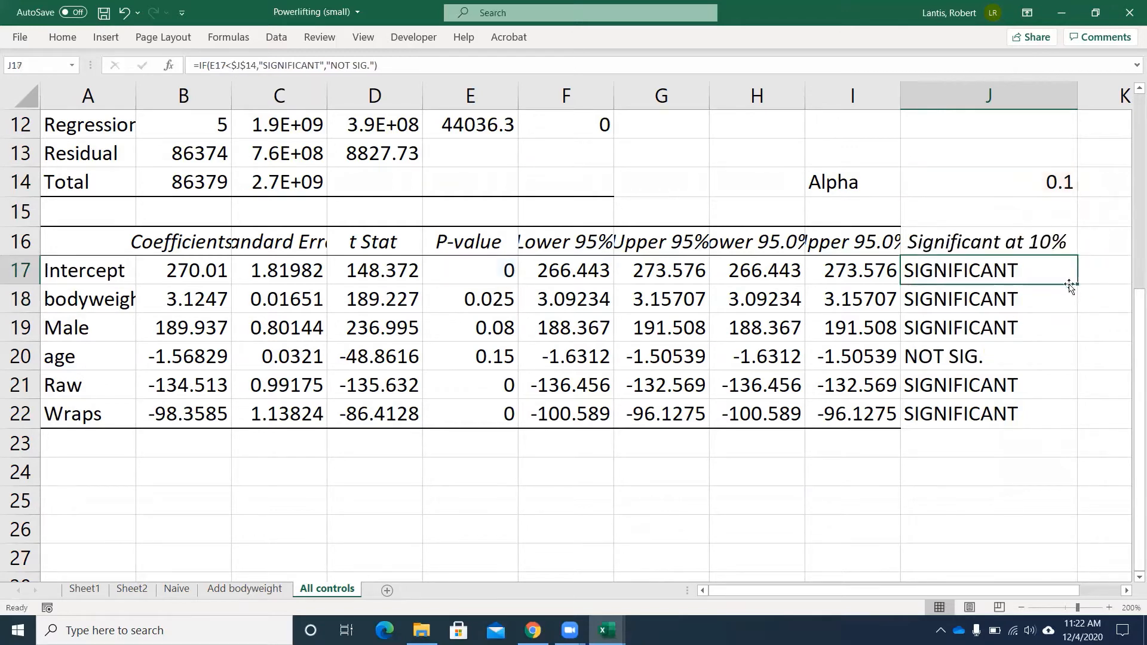
drag(1076, 285, 1021, 416)
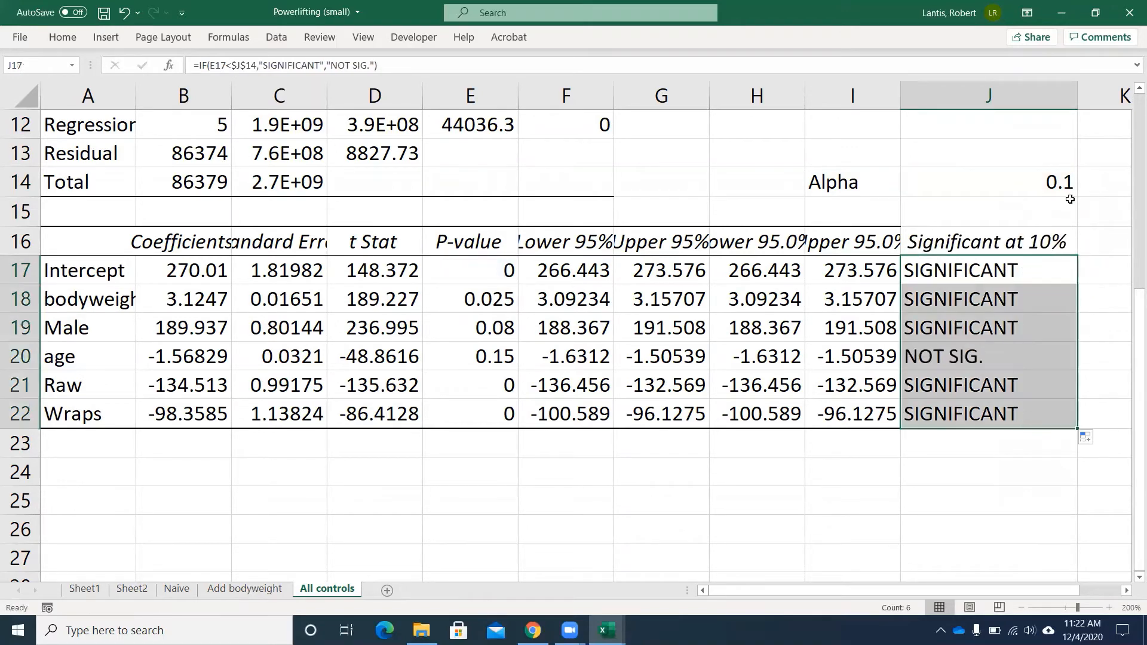
Test the significance flags with an Alpha of 0.01 in J14 and restore the value to 0.1.
click(1055, 187)
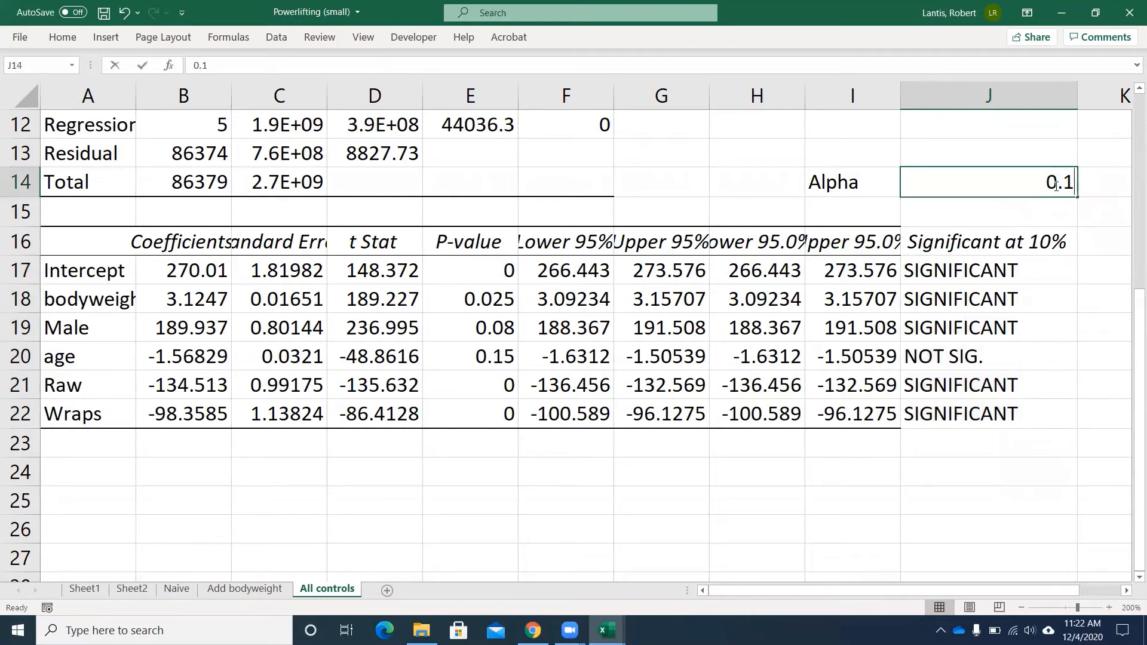
double_click(1055, 185)
text(0)
key(Return)
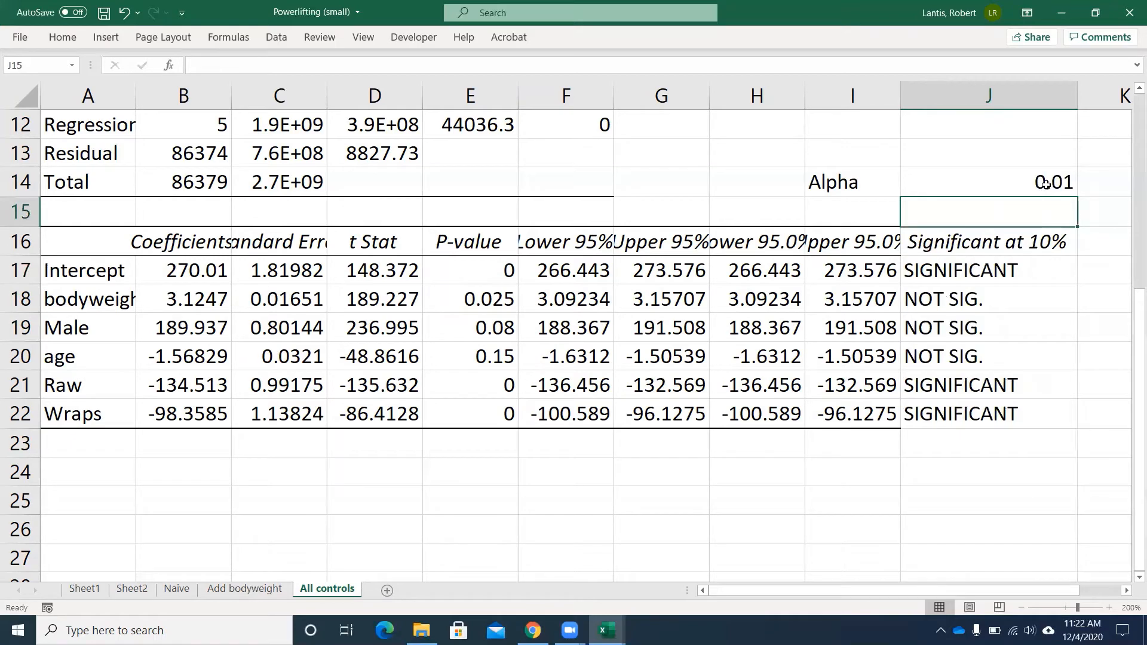
click(1038, 180)
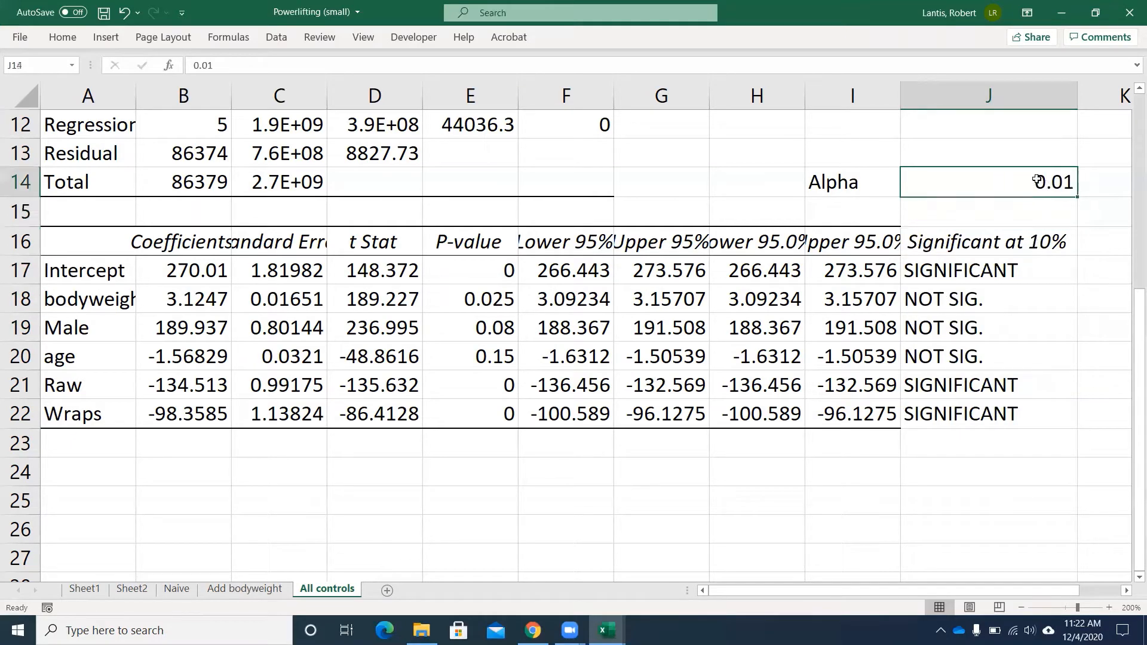
text(.1)
key(Return)
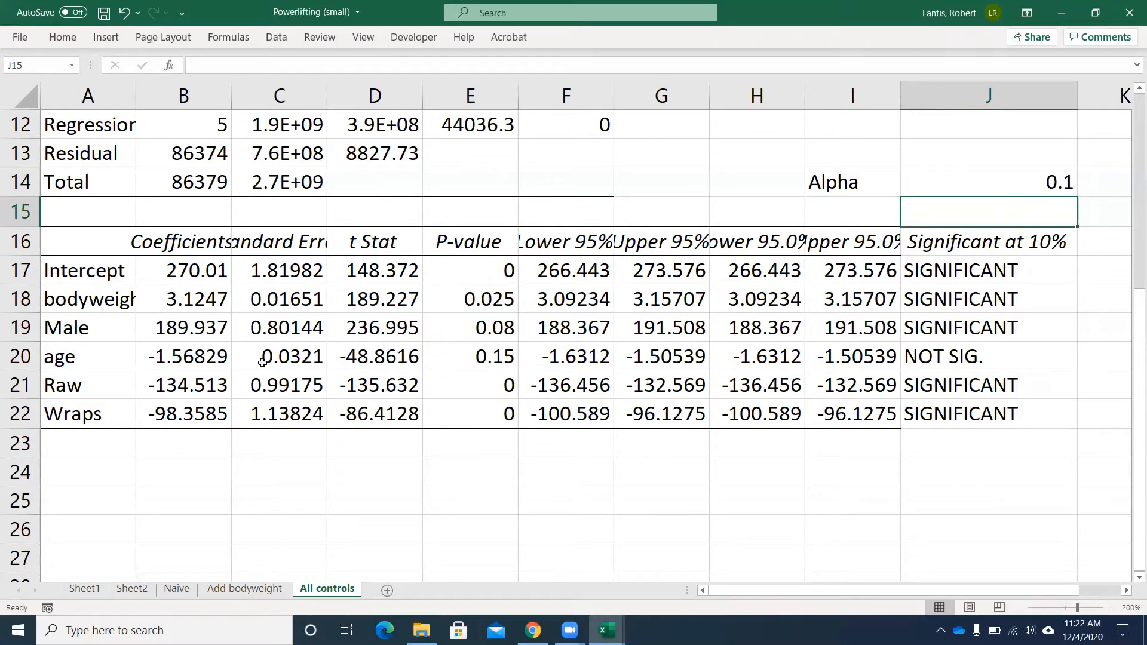
Write the regression equation "totalkg=a+b1*bodyweight+b2*male+b3*age+..." as text in B24.
click(187, 474)
text(total)
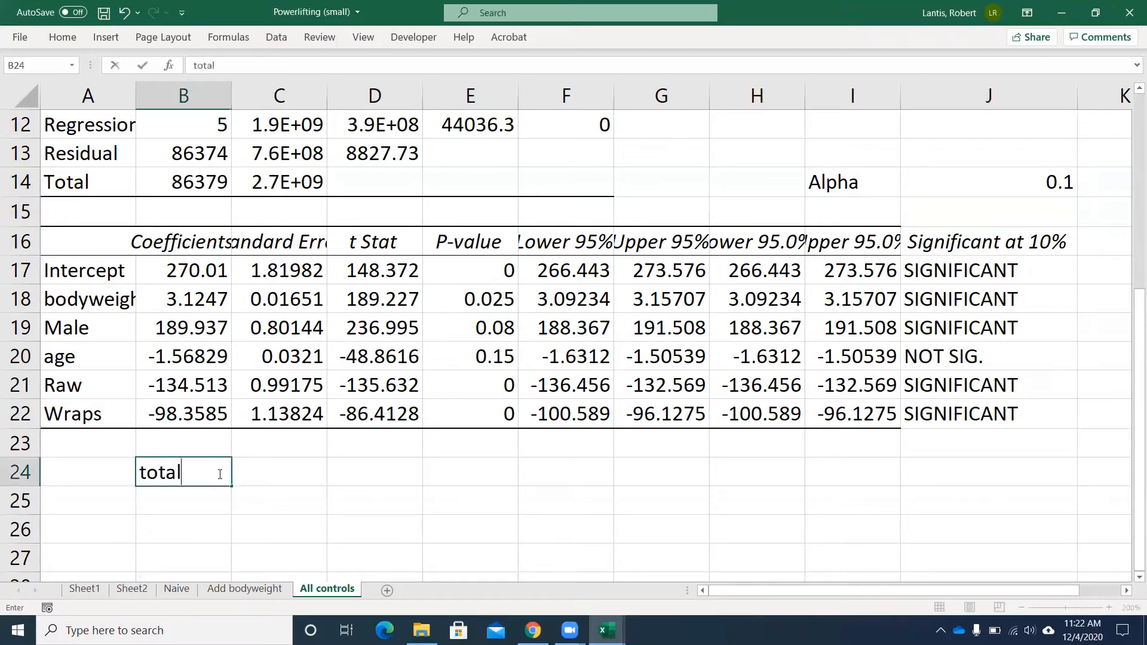
text(kg=a+b1*)
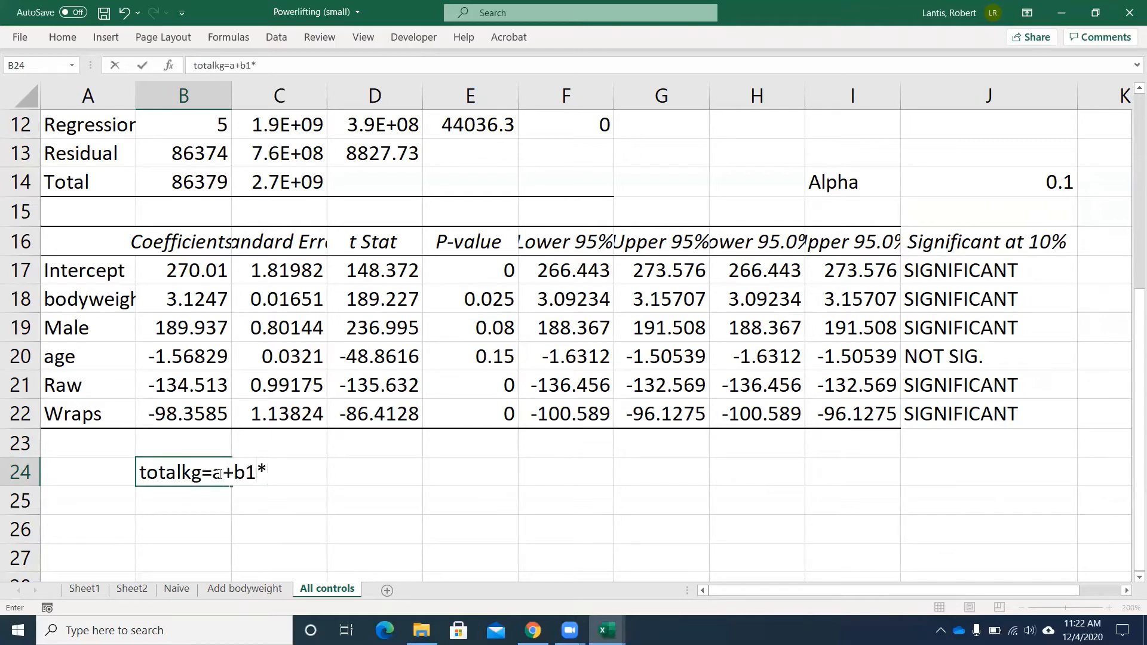
text(bodyweight)
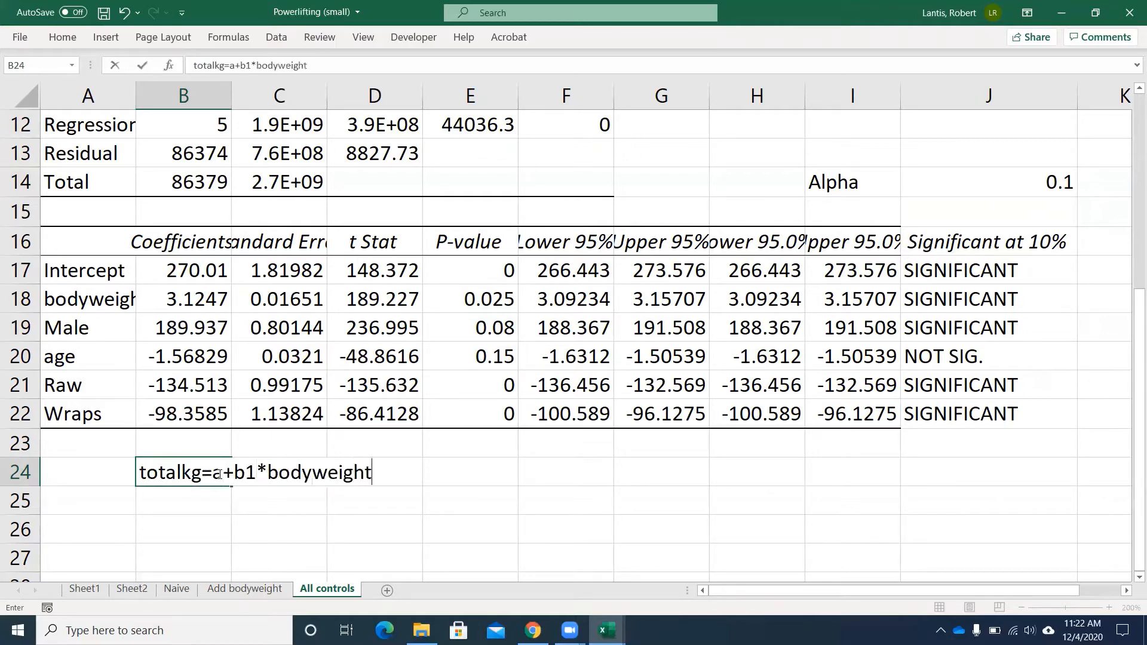
text(+b2 )
text(male+)
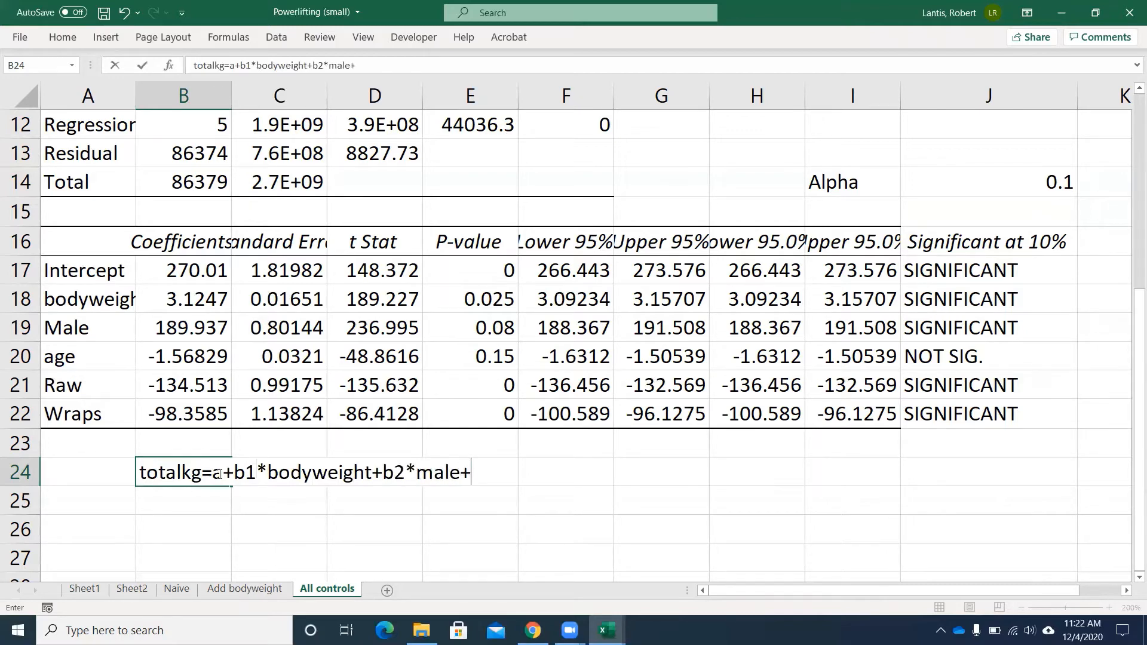
text(age*)
click(476, 472)
text(b3)
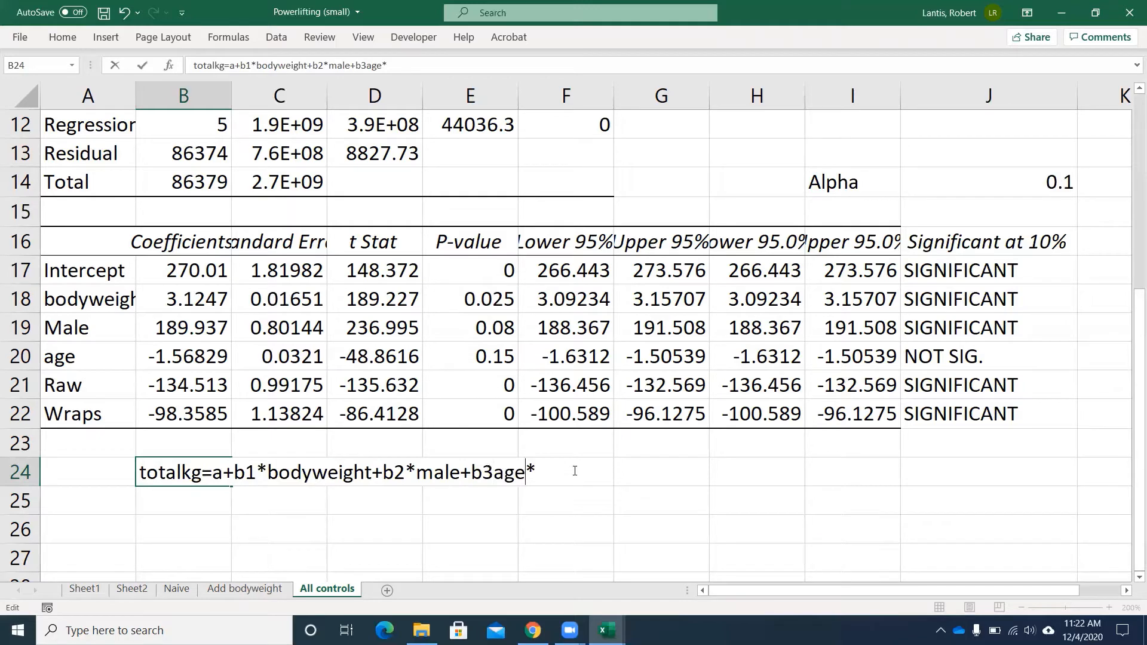
text(*)
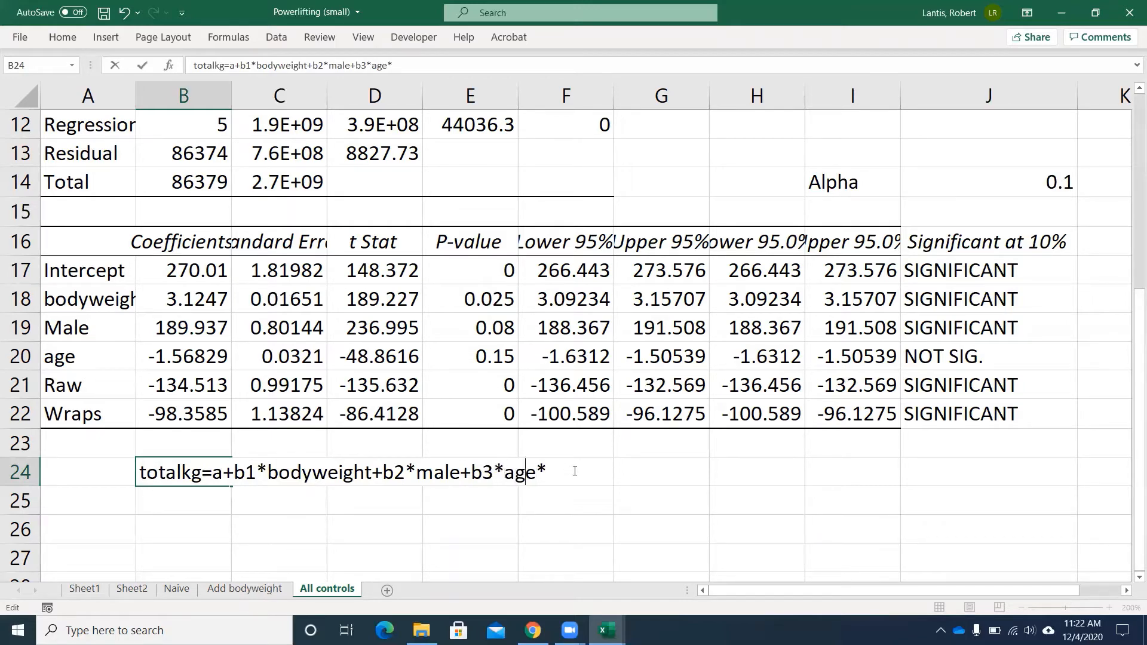
key(BackSpace)
text(+...)
key(Return)
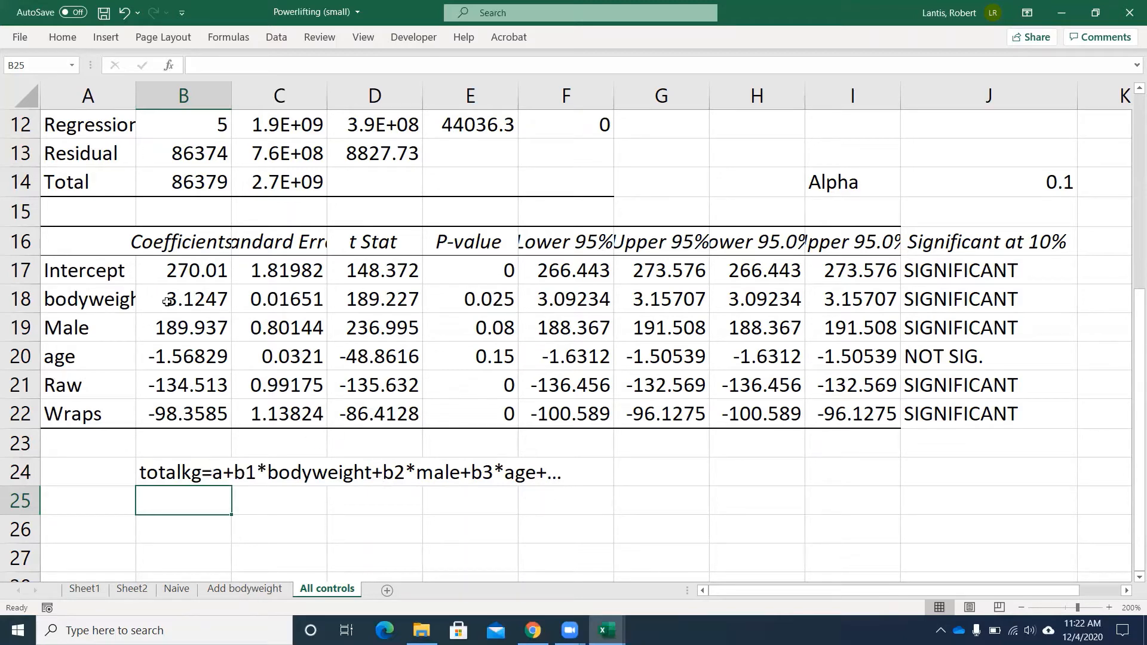
Add the heading "Prediction" in K16, beside the "Significant at 10%" column.
drag(744, 597, 795, 592)
click(1016, 243)
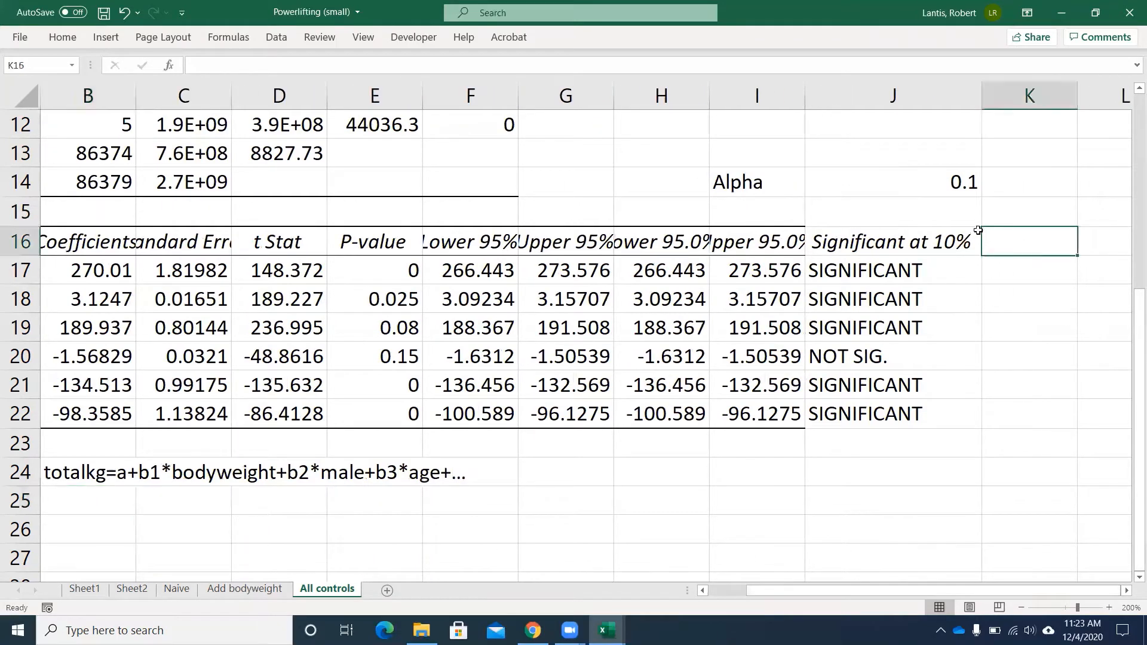
text(Prediction)
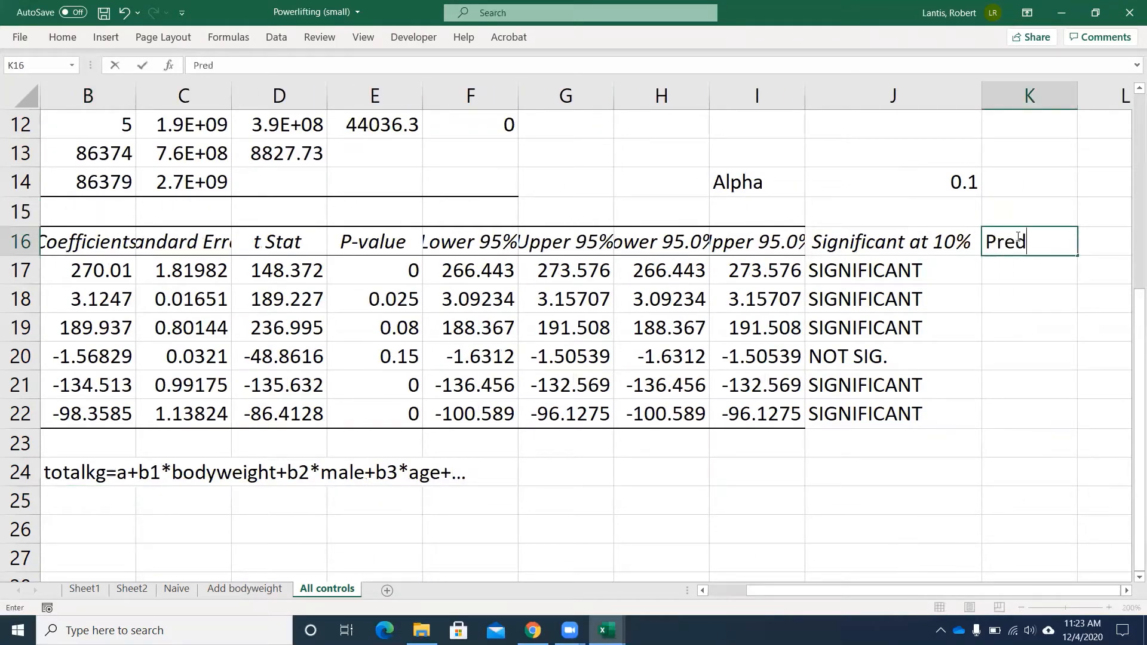
key(Return)
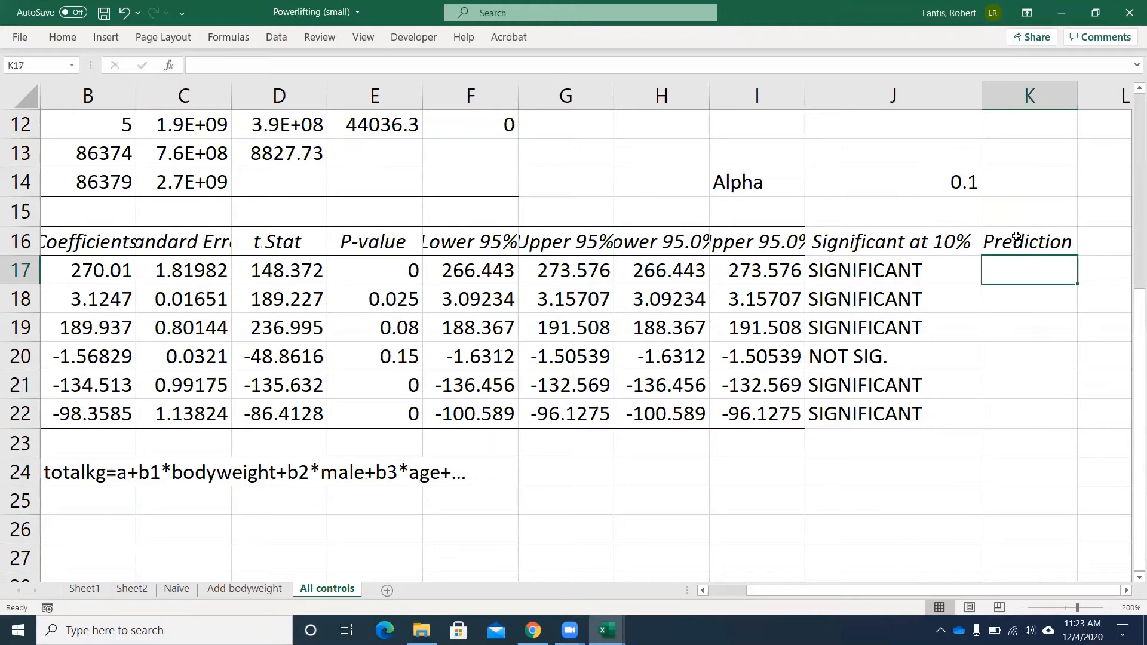
Set the worksheet magnification to 150% so the whole coefficient table fits in view with the Prediction column.
click(364, 37)
click(497, 75)
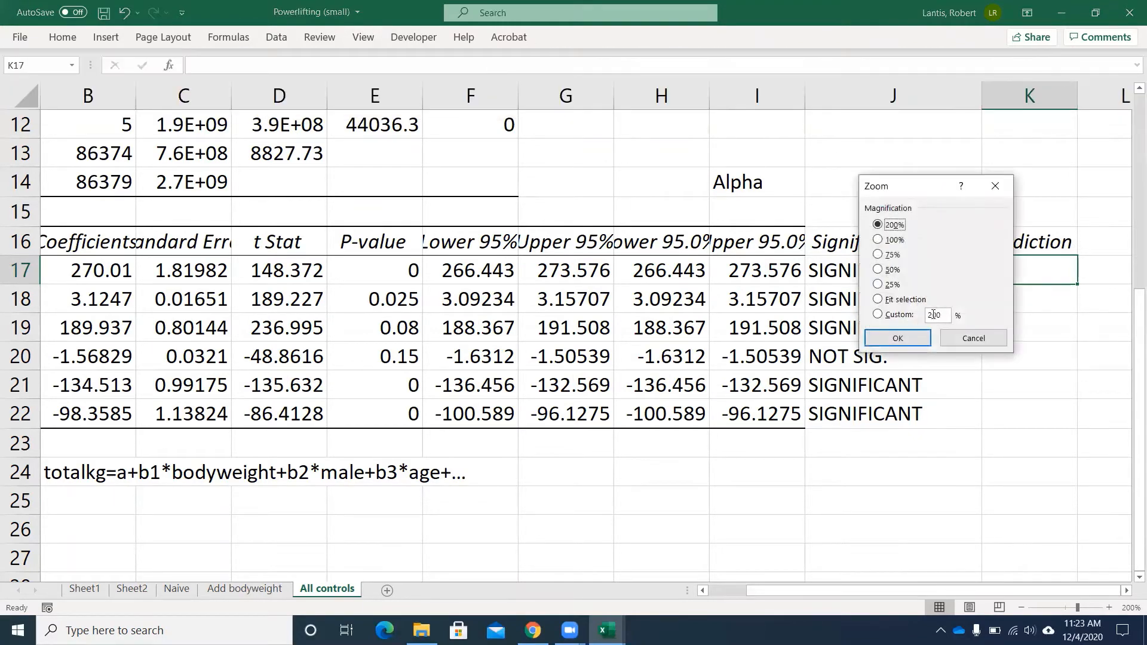
key(BackSpace)
key(BackSpace)
text(15)
key(Return)
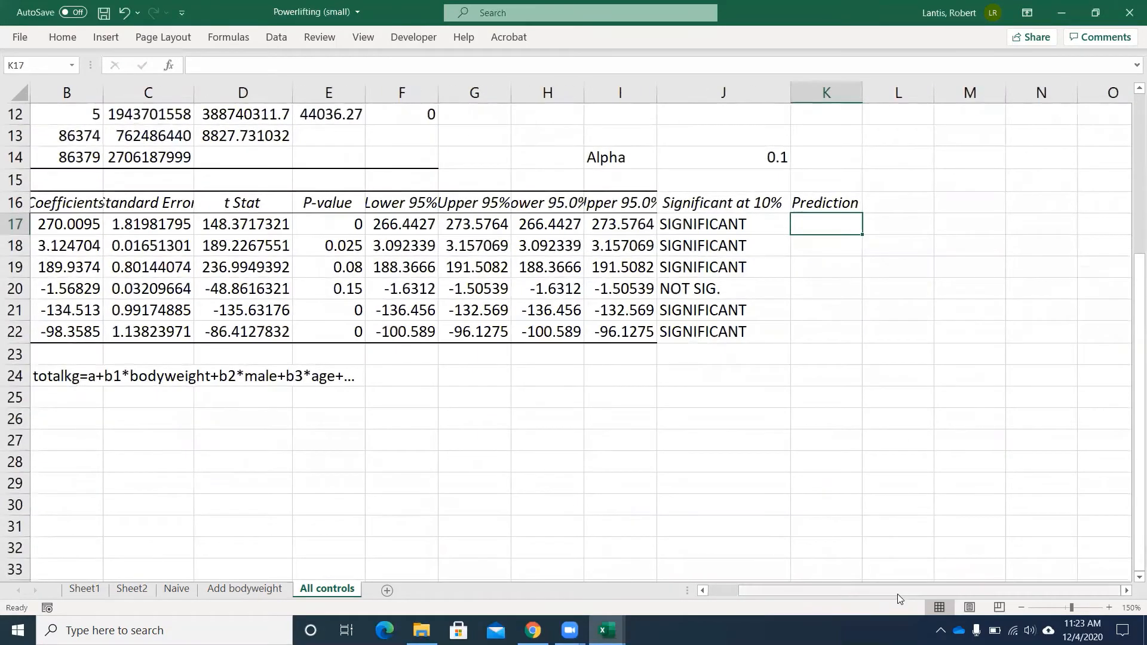
drag(898, 592, 841, 591)
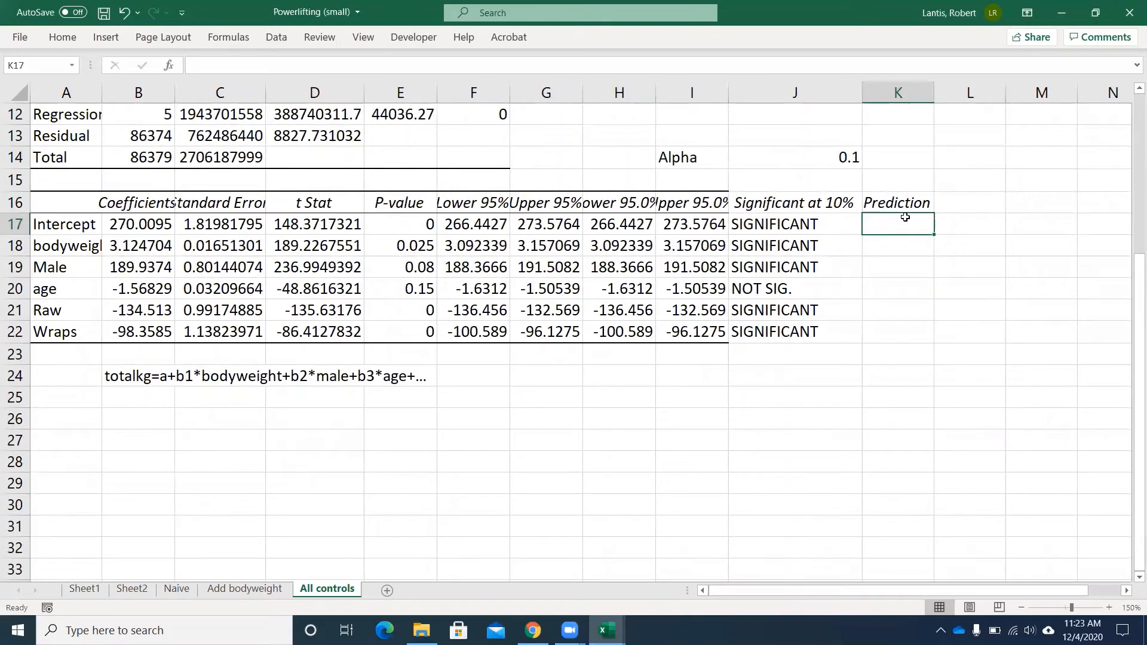
Enter the prediction inputs in K18:K22: bodyweight 80, Male 1, age 33, Raw 1 and Wraps 0.
key(Down)
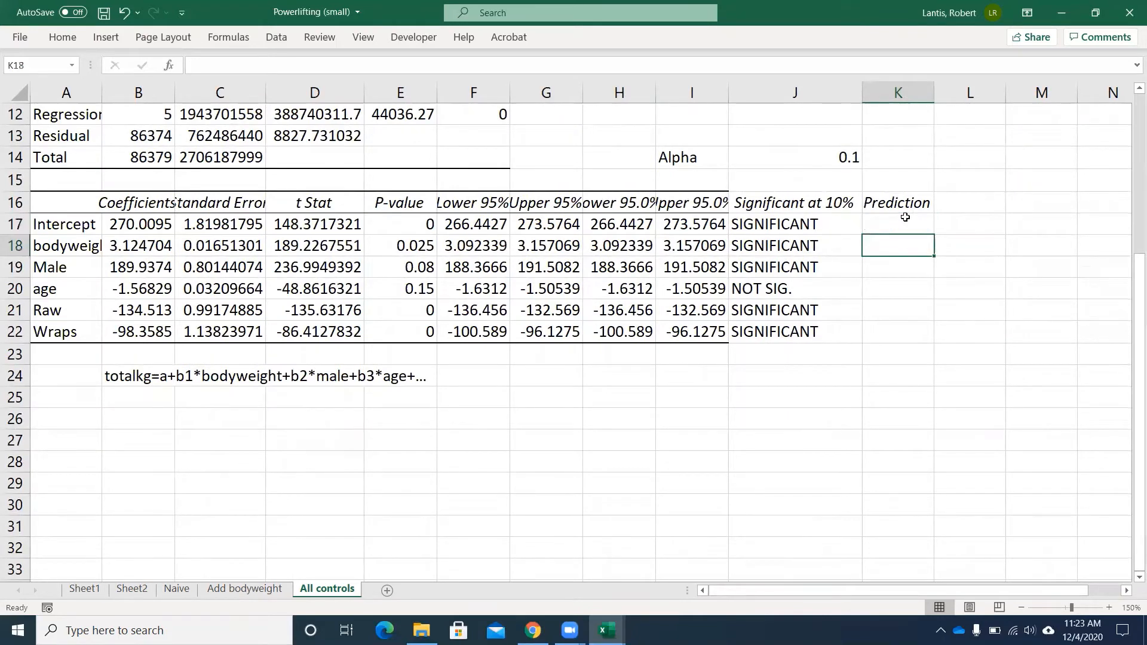
text(80)
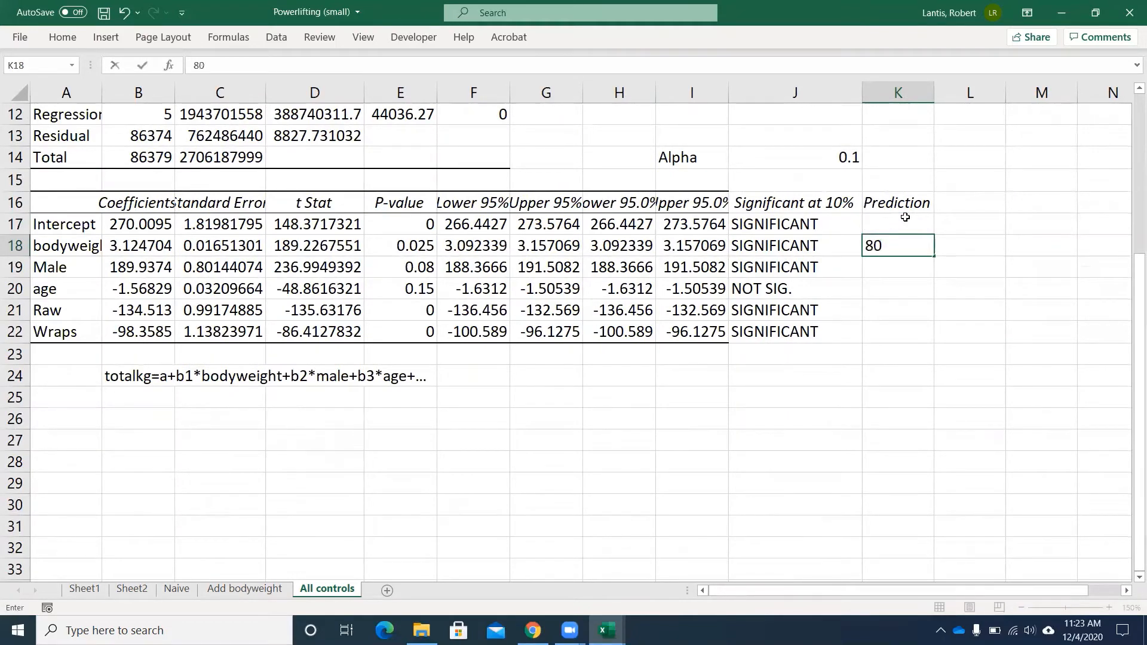
key(Return)
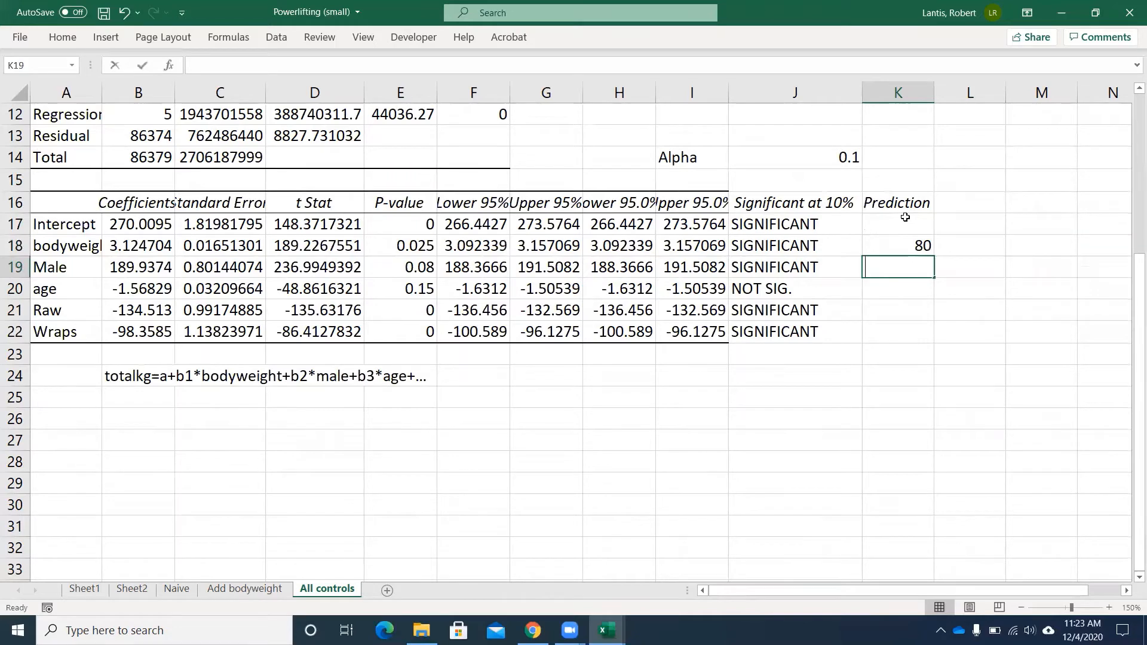
text(1)
key(Return)
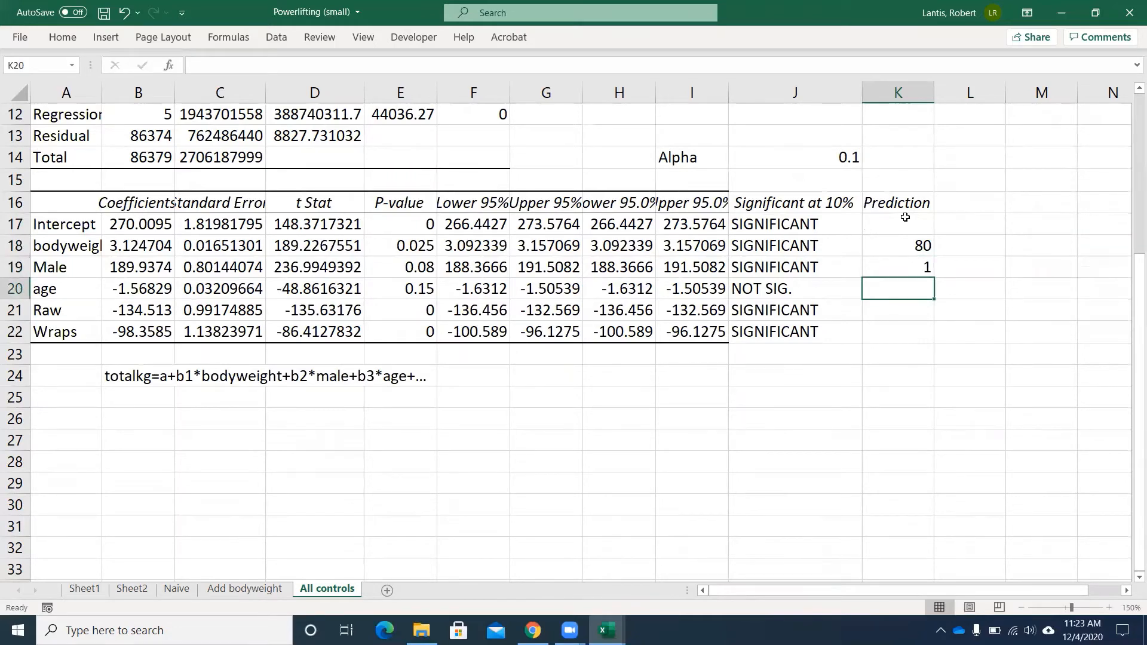
text(33)
key(Return)
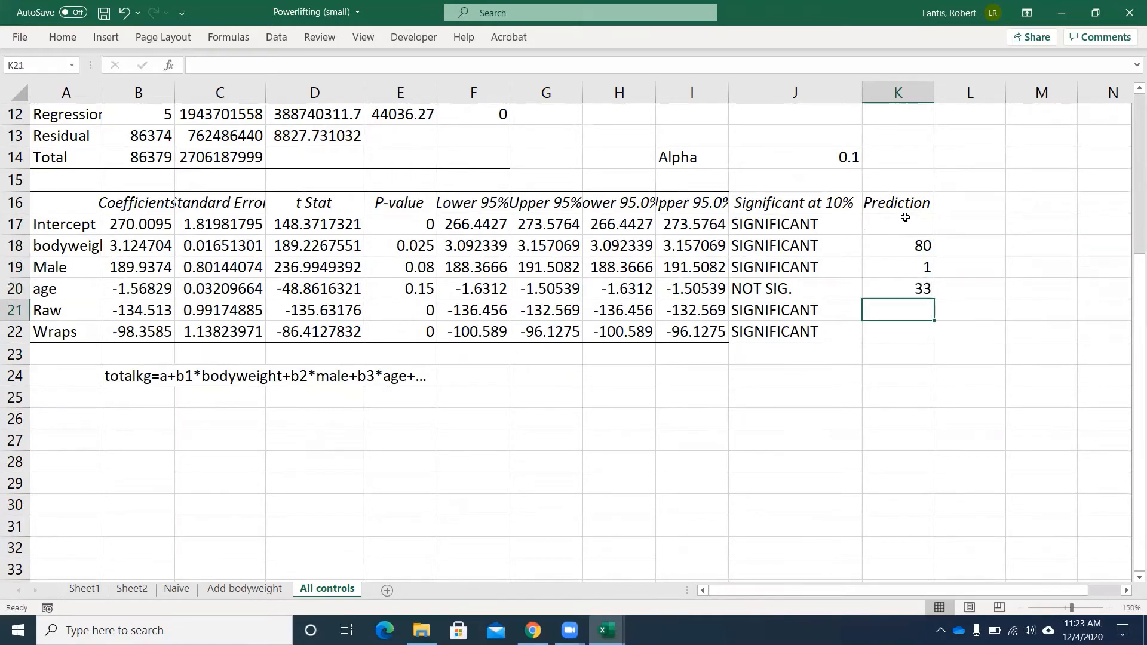
text(1)
key(Return)
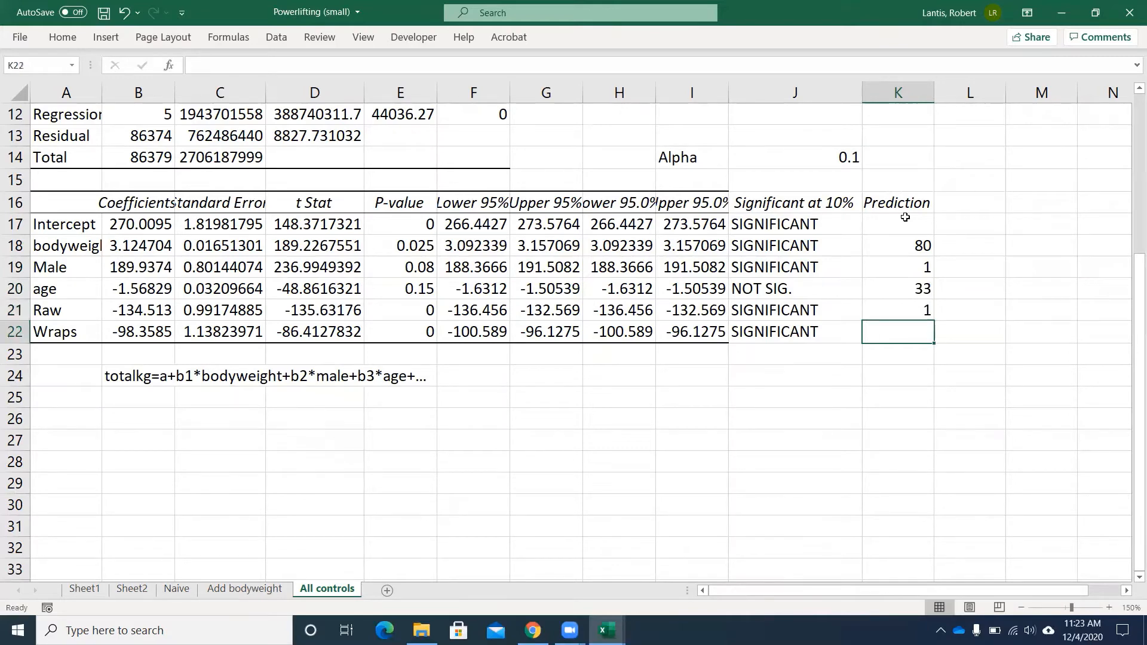
text(0)
key(Return)
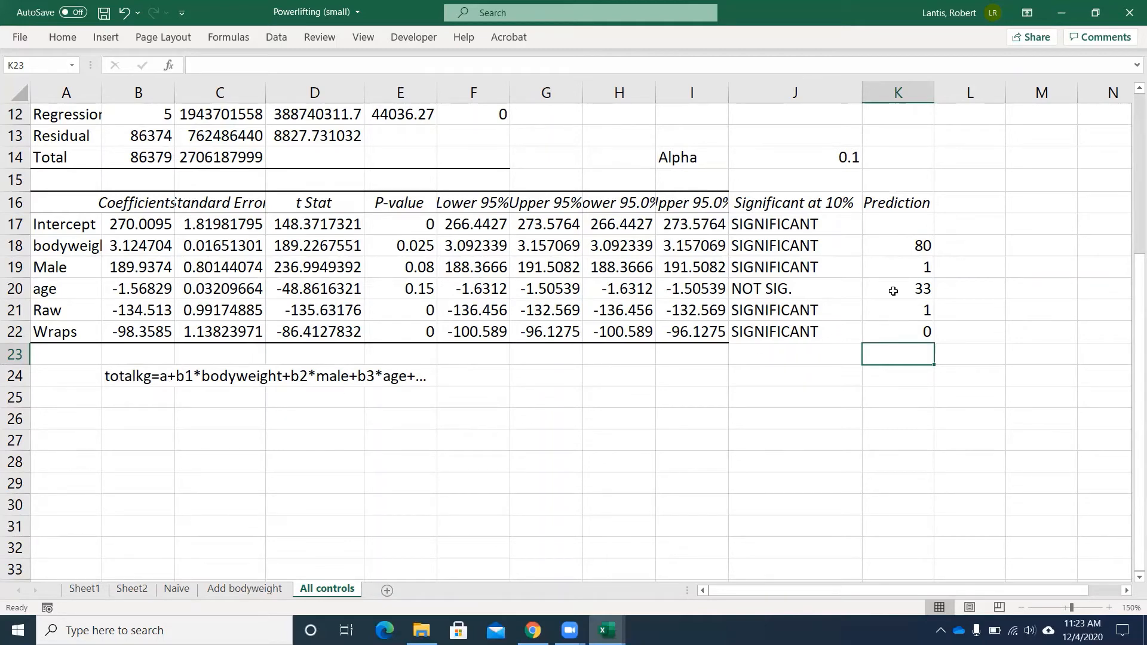
In L18, multiply the bodyweight coefficient by its prediction input with the formula =B18*K18.
click(968, 252)
text(=)
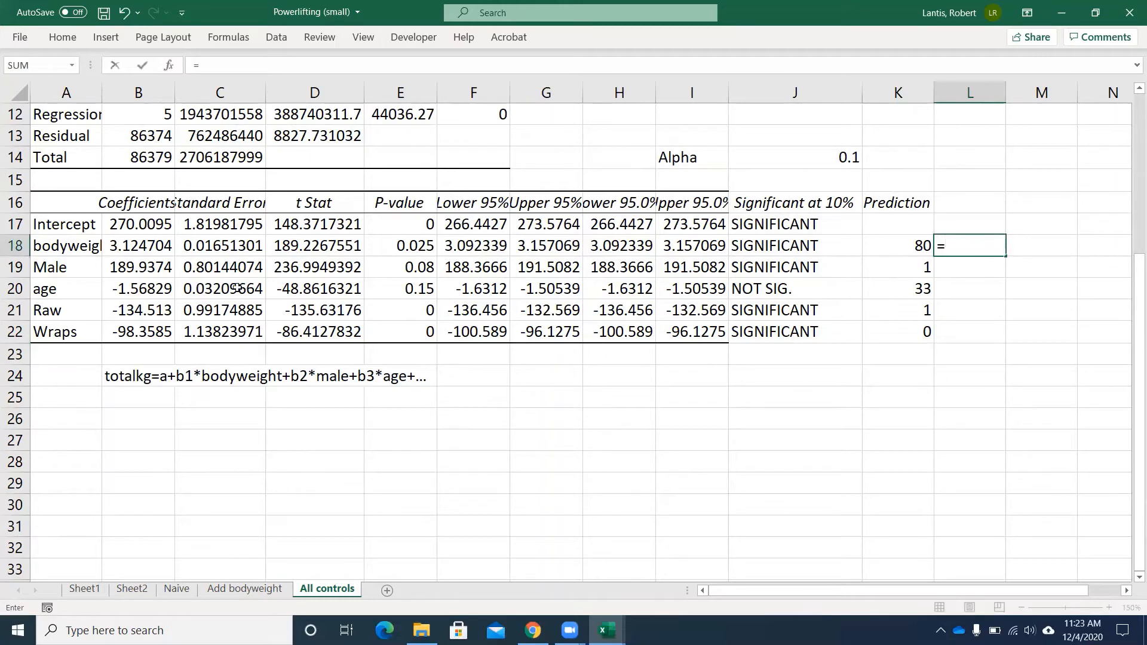
click(147, 248)
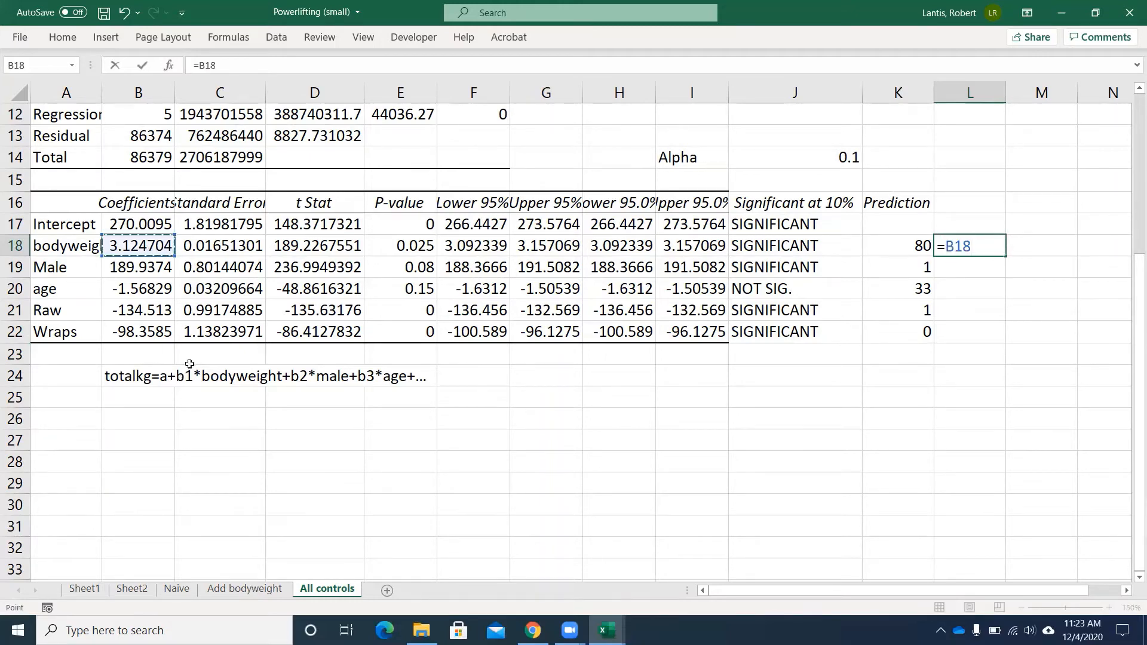
text(*)
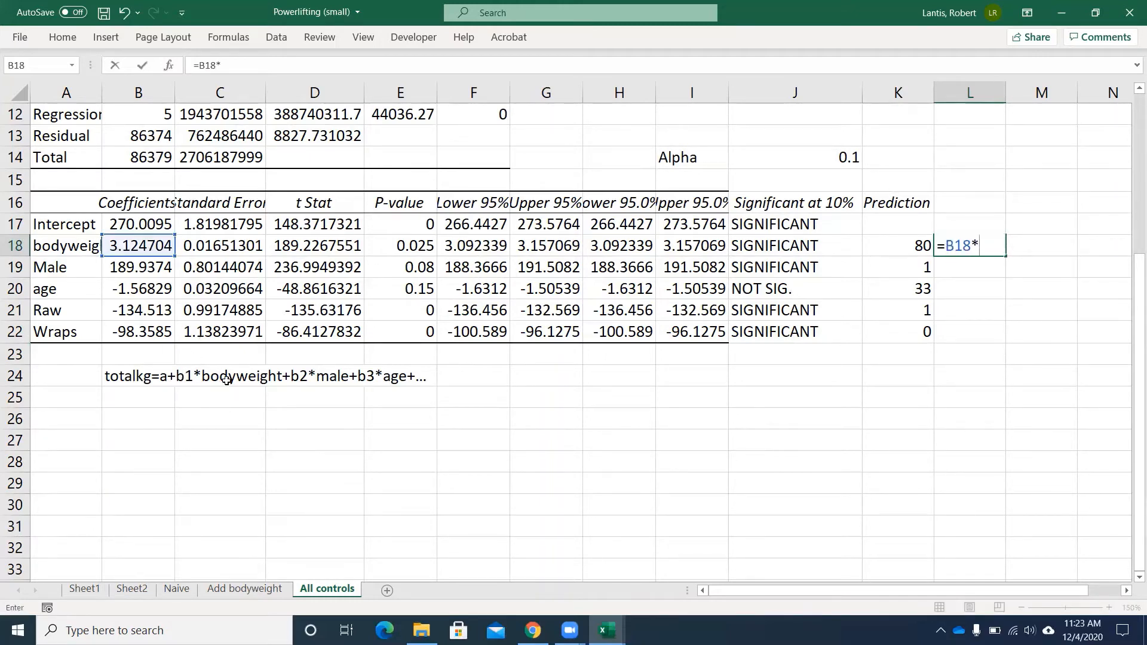
click(906, 247)
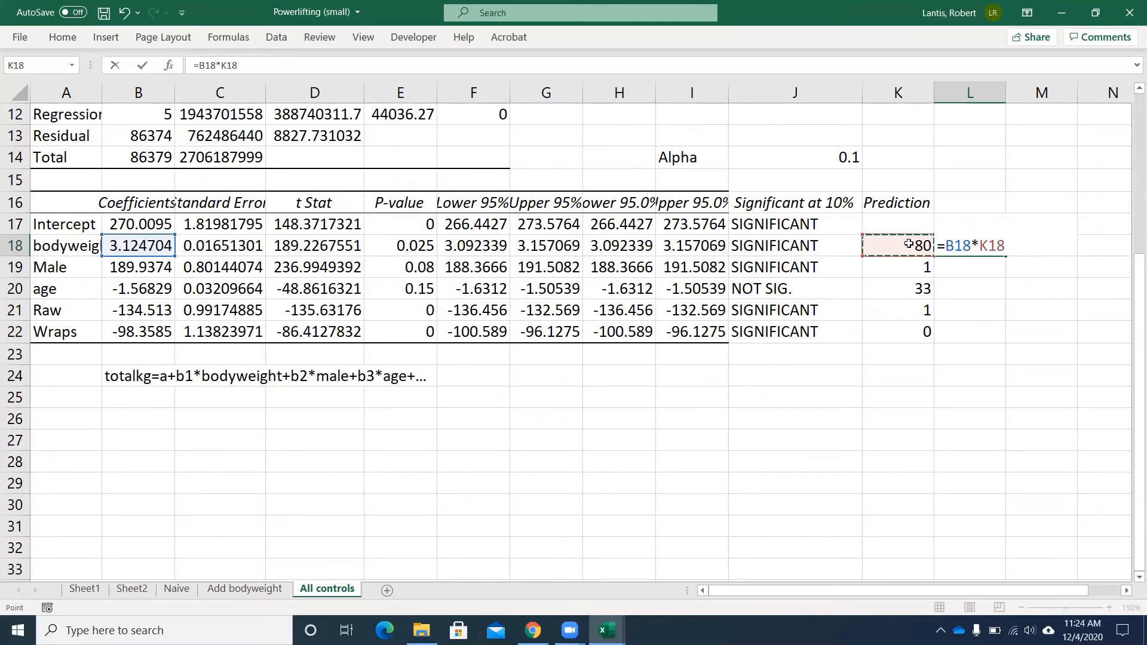
key(Return)
Fill the coefficient-times-input formula from L18 down to L22 and check the cell references in the age row.
click(980, 245)
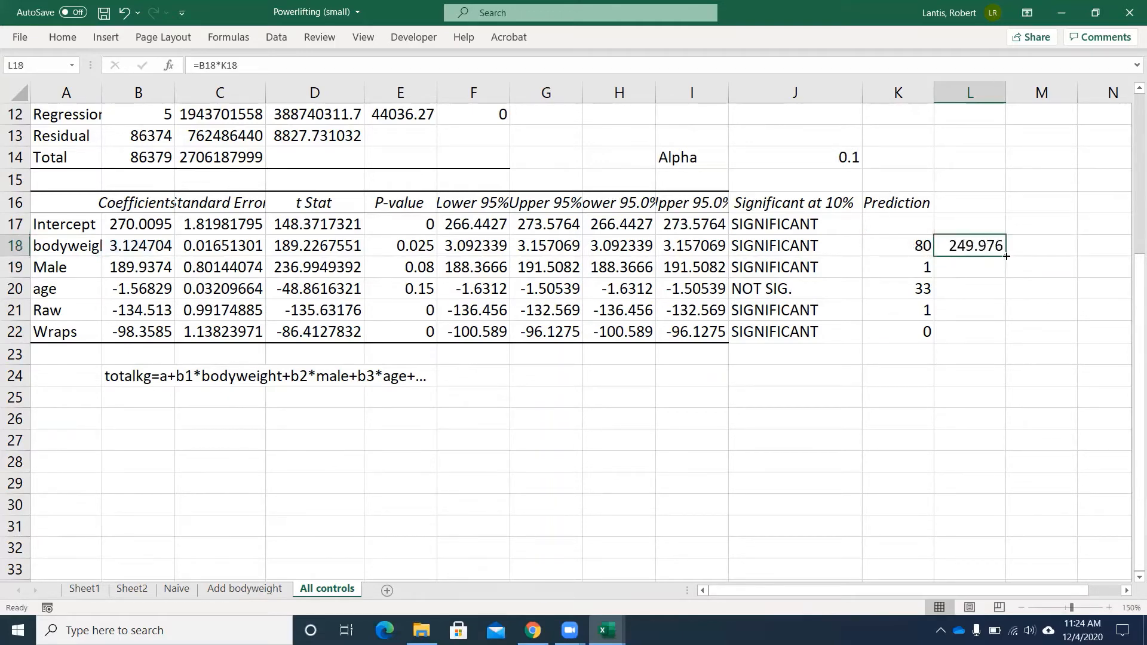
drag(1006, 257, 990, 330)
double_click(968, 286)
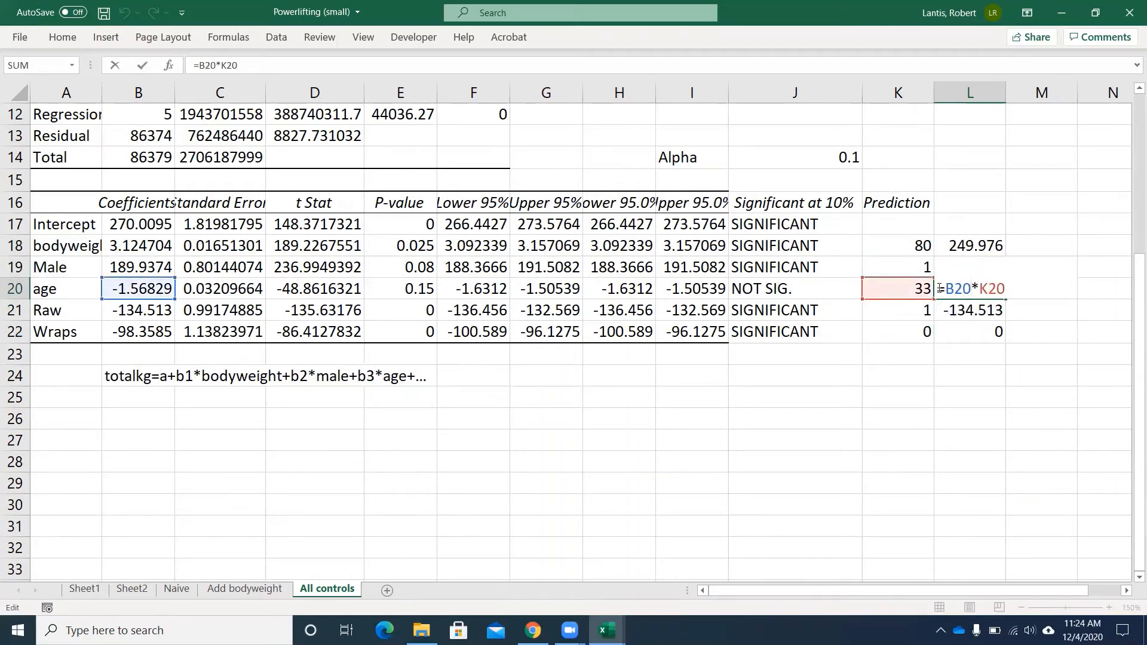
key(Return)
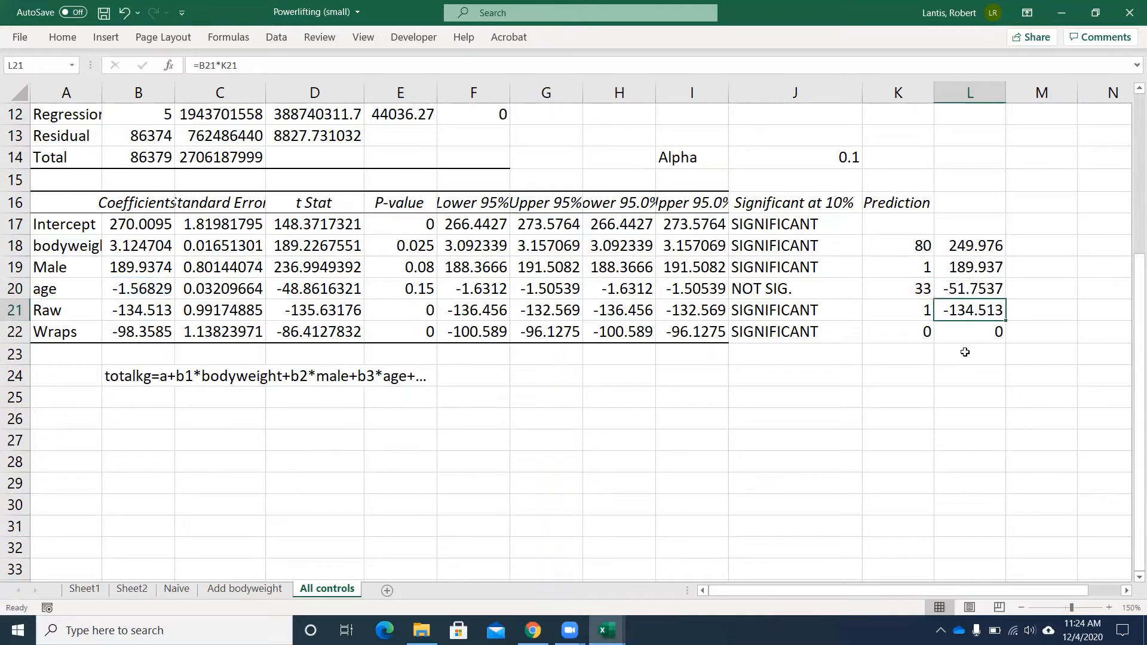
Sum the products in L18:L22 in cell L23.
click(966, 352)
text(=sum()
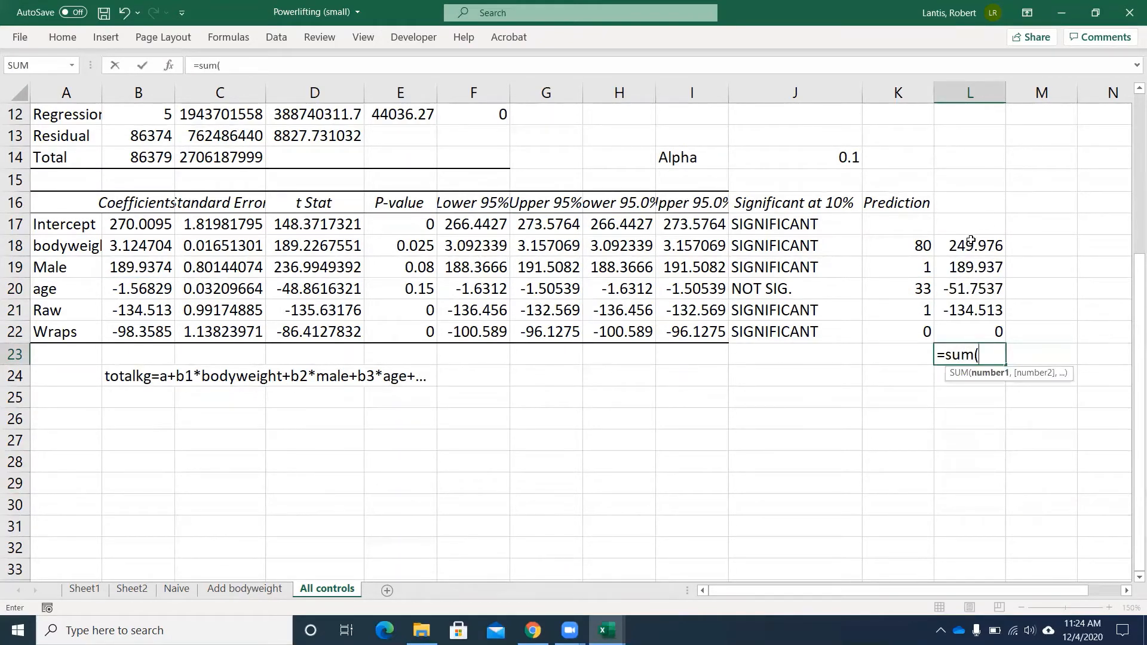
drag(972, 242, 980, 338)
key(Return)
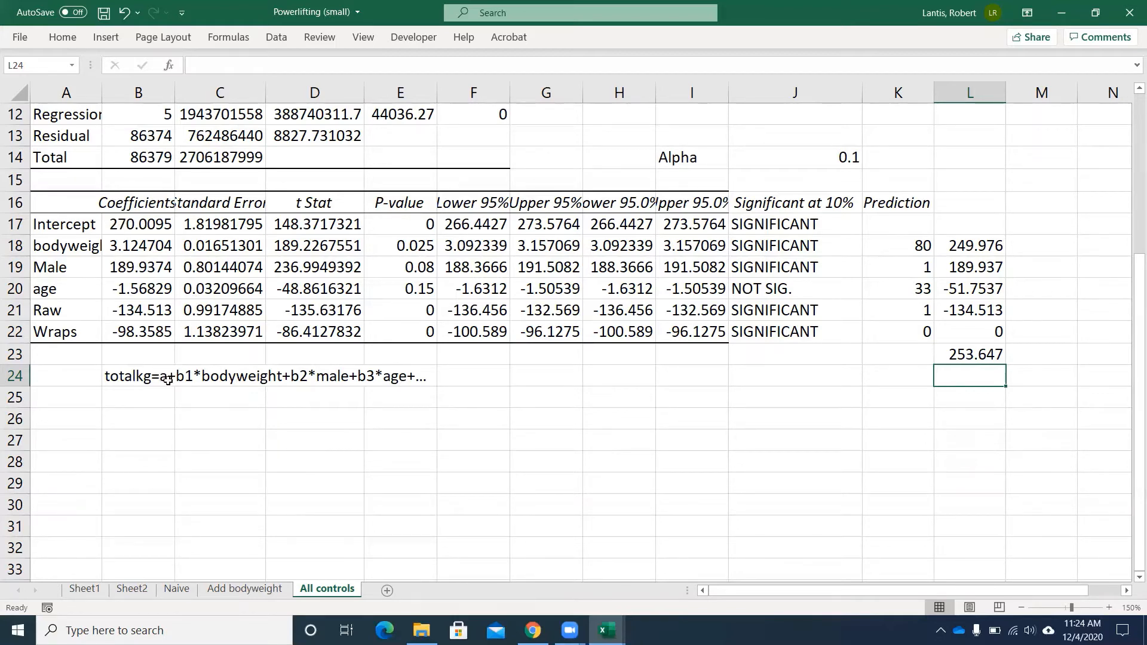
Enter 1 as the Intercept input in K17 and extend the product formula from L18 up to L17.
click(908, 224)
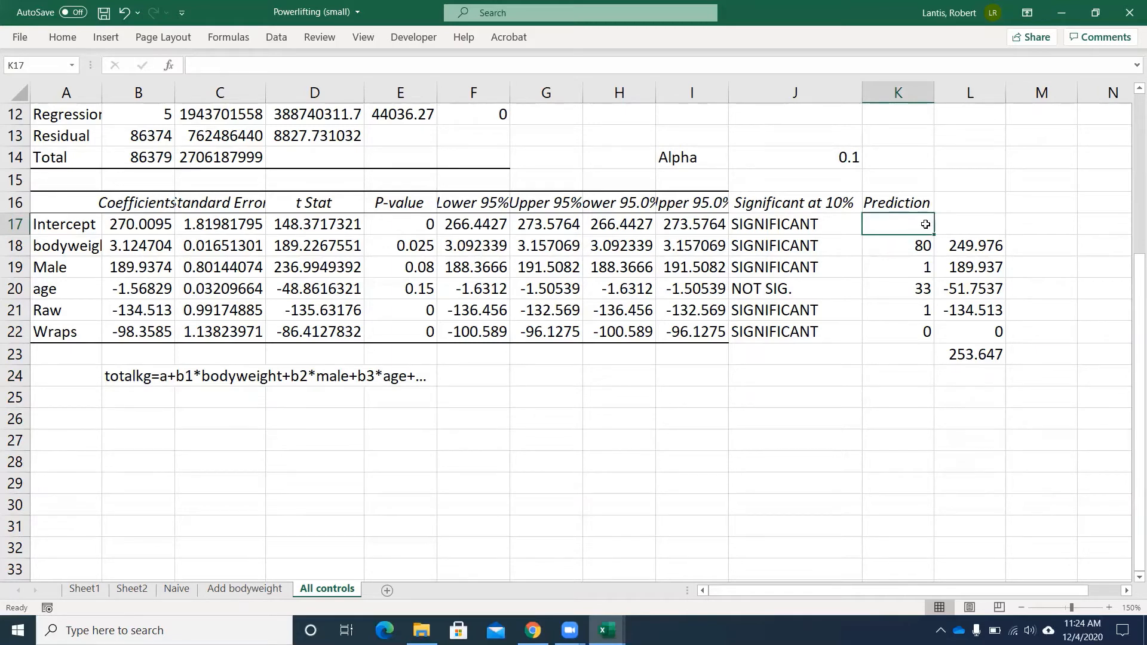
text(1)
key(Return)
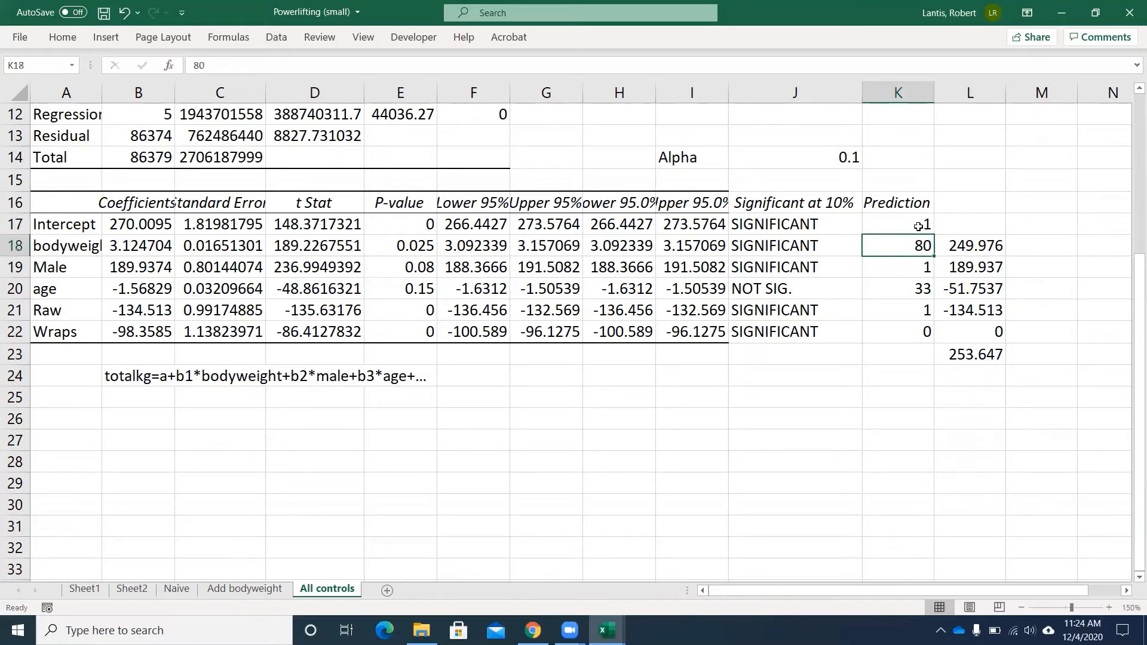
click(966, 246)
drag(1005, 255, 1002, 219)
key(ctrl+z)
click(973, 206)
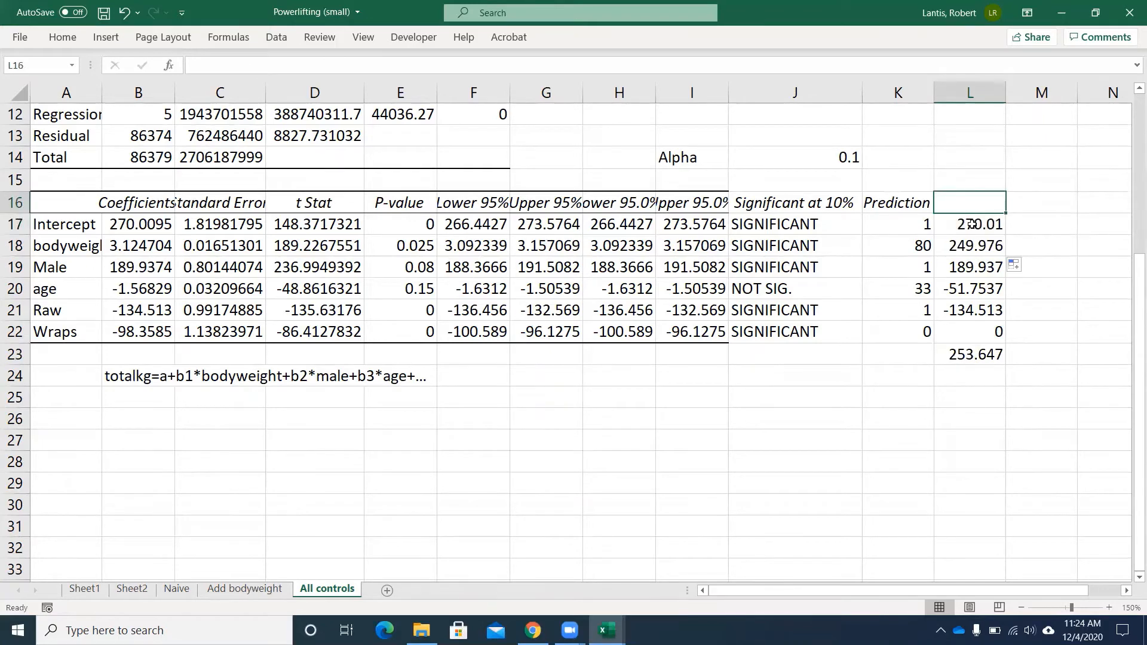
Replace the total in L23 with a SUM of L17:L22 so the prediction includes the intercept.
click(974, 351)
text(=)
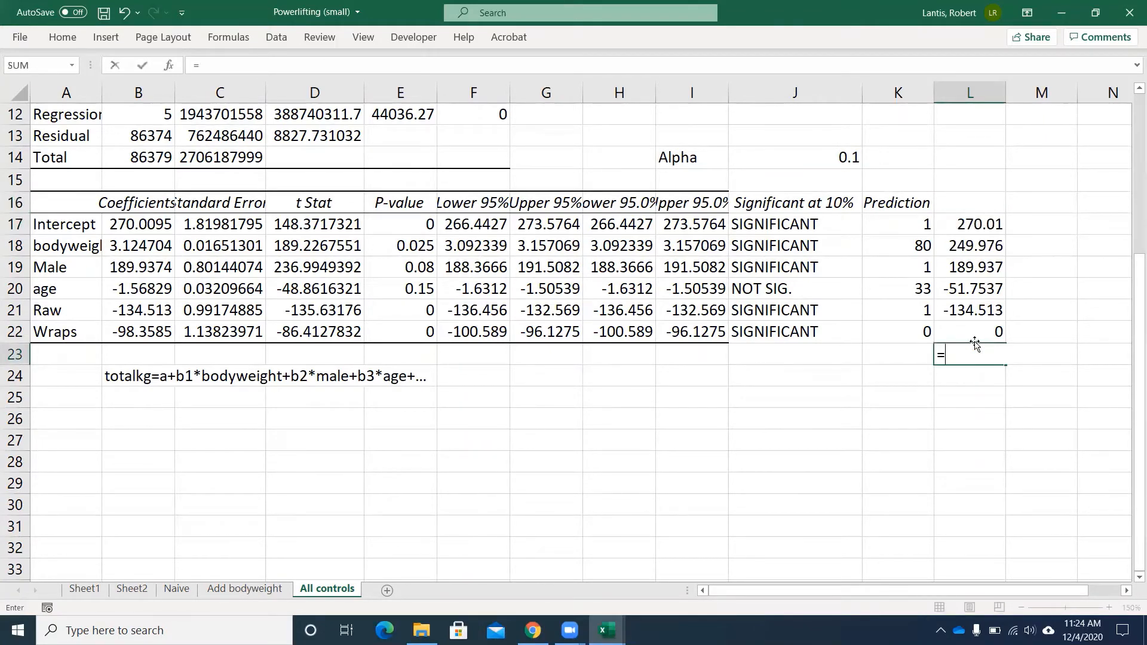
text(sum()
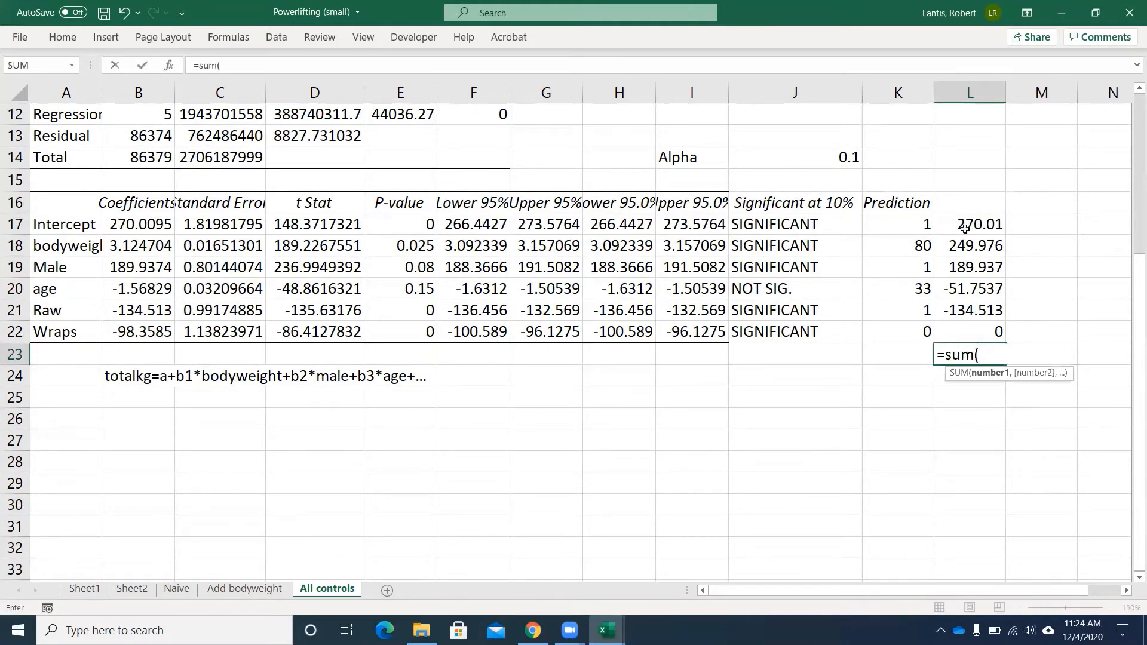
drag(967, 226, 968, 311)
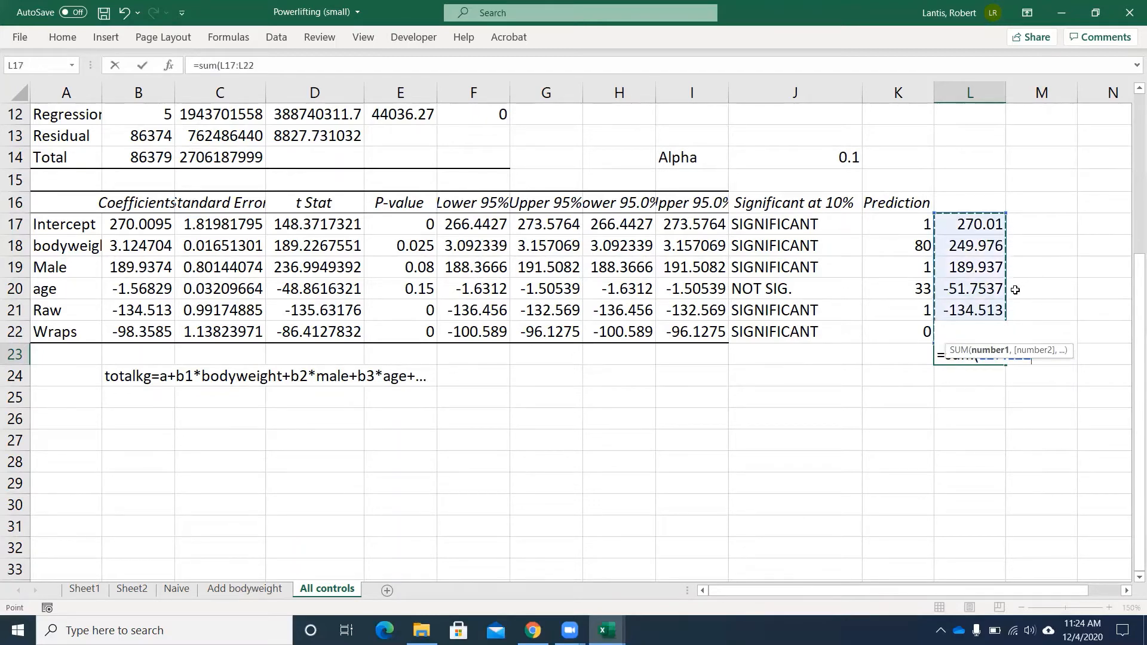
key(Return)
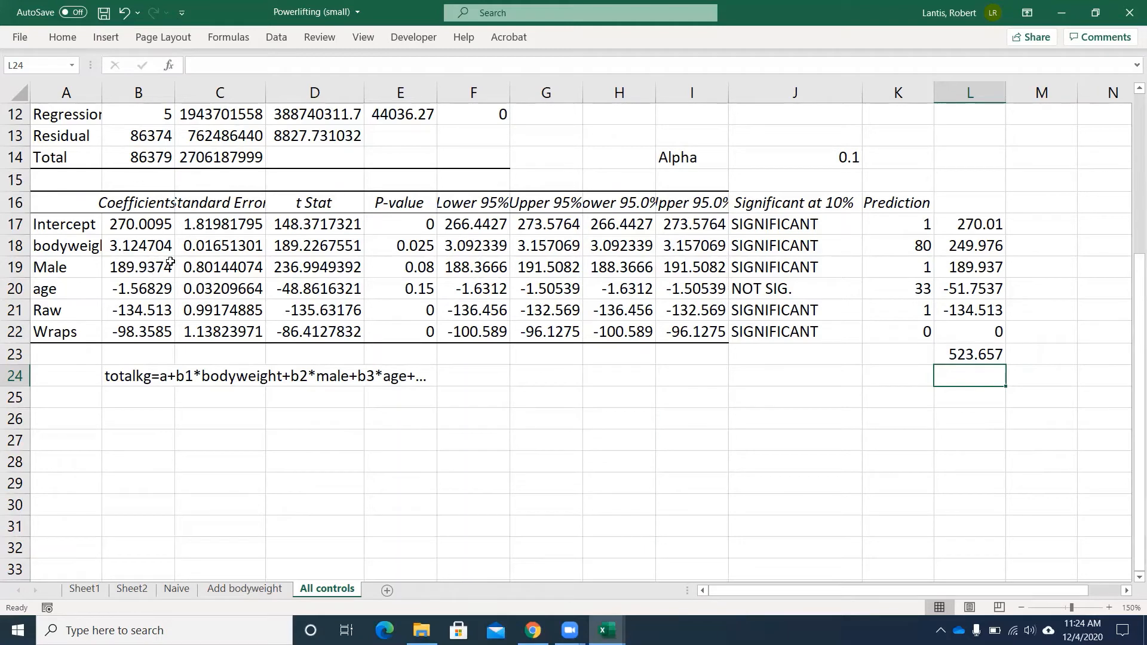
Change the prediction inputs in K18:K22 to bodyweight 90, Male 0, age 24, Raw 0 and Wraps 1.
click(903, 229)
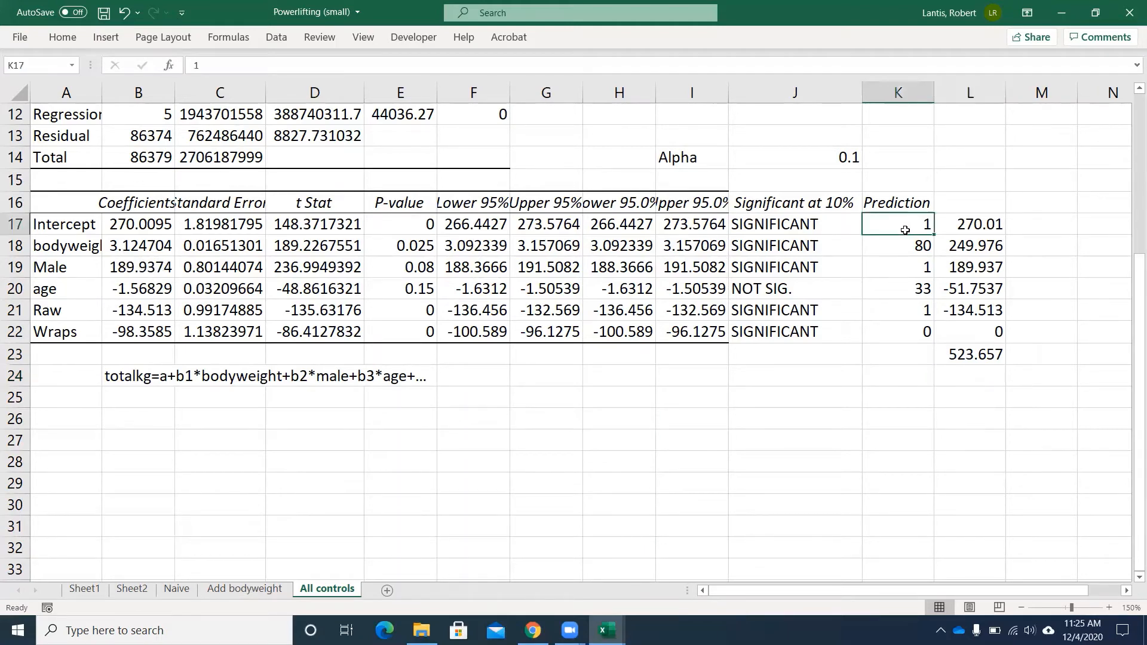
key(Down)
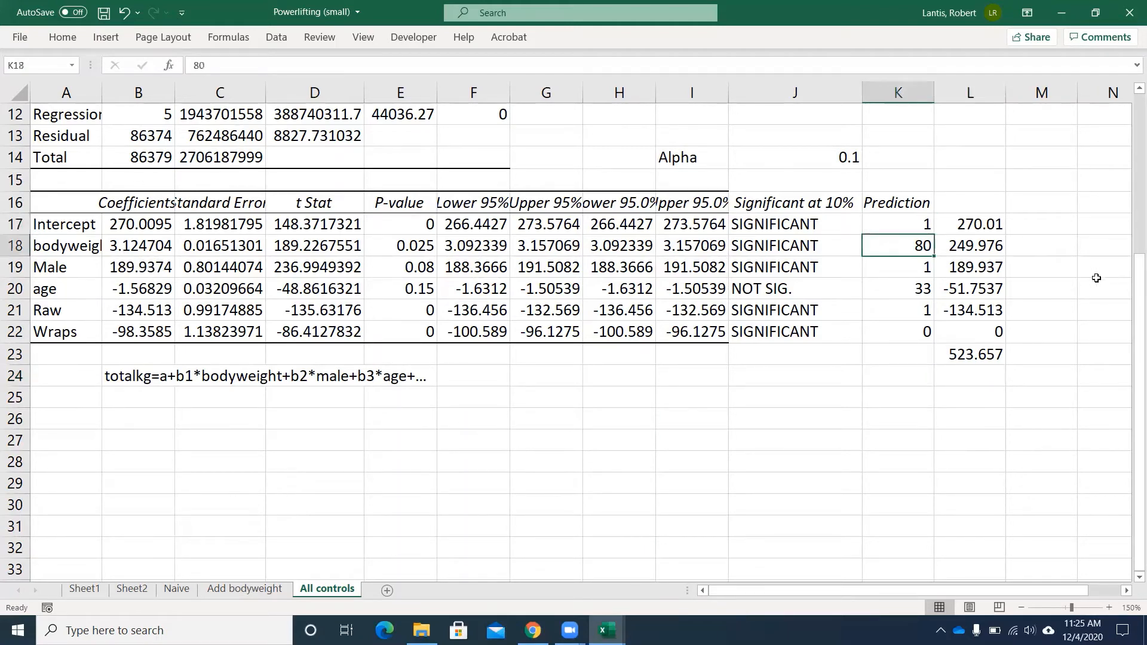
text(90)
key(Return)
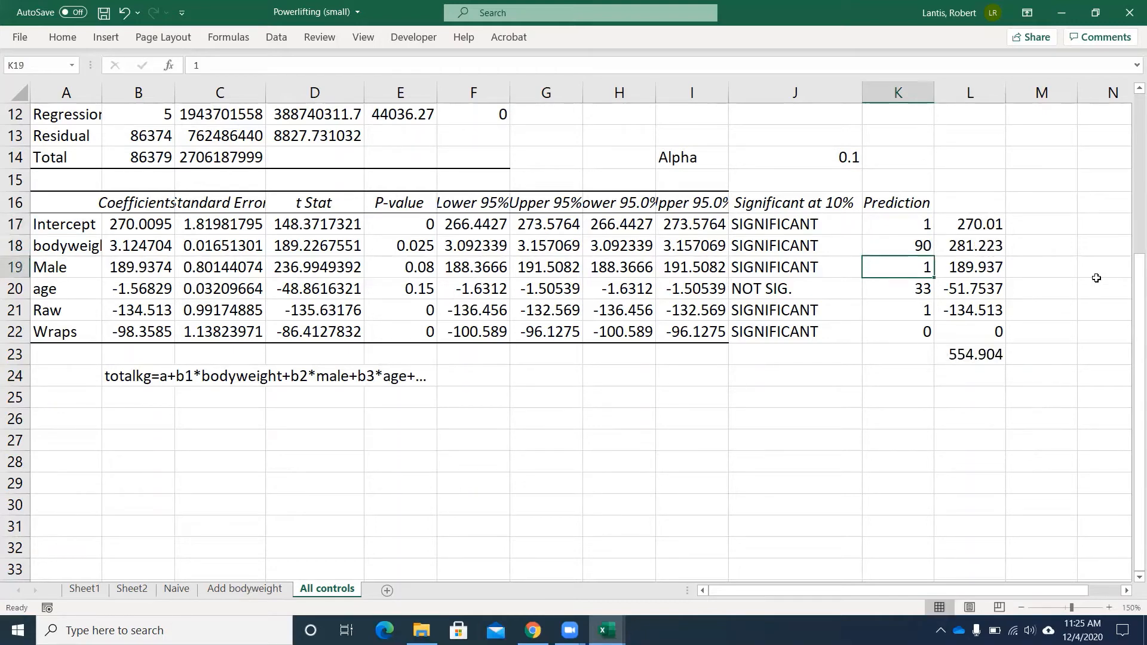
text(0)
key(Return)
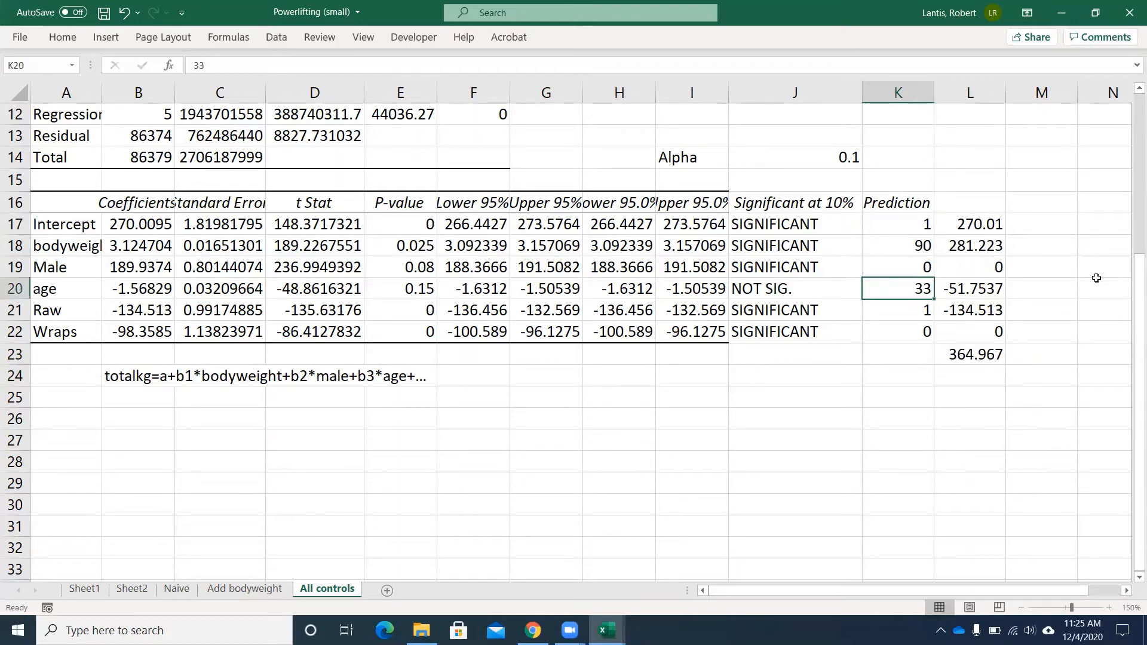
text(24)
key(Return)
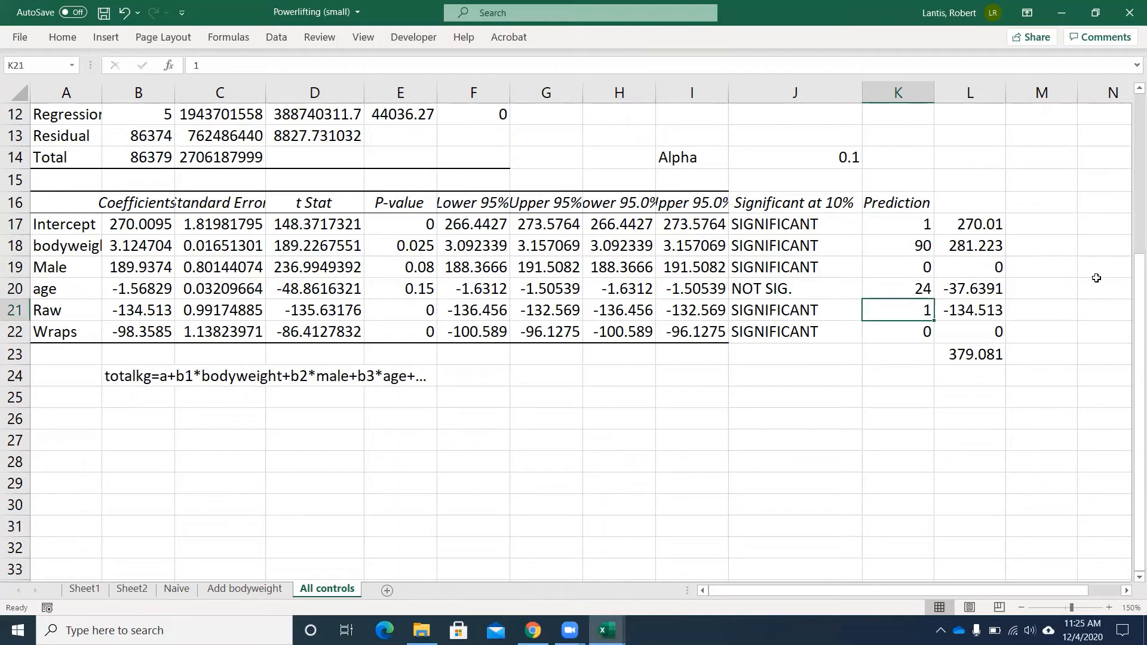
text(0)
key(Return)
text(1)
key(Return)
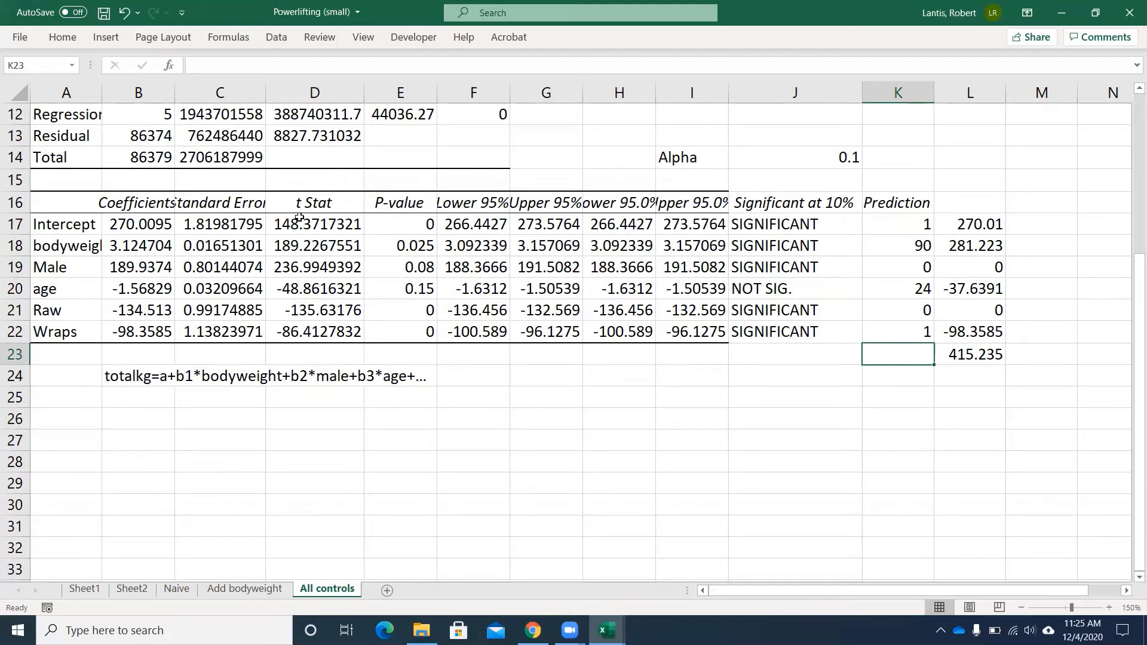
Review the regression output on the All controls sheet and save the Powerlifting (small) workbook.
scroll(418, 256, up, 3)
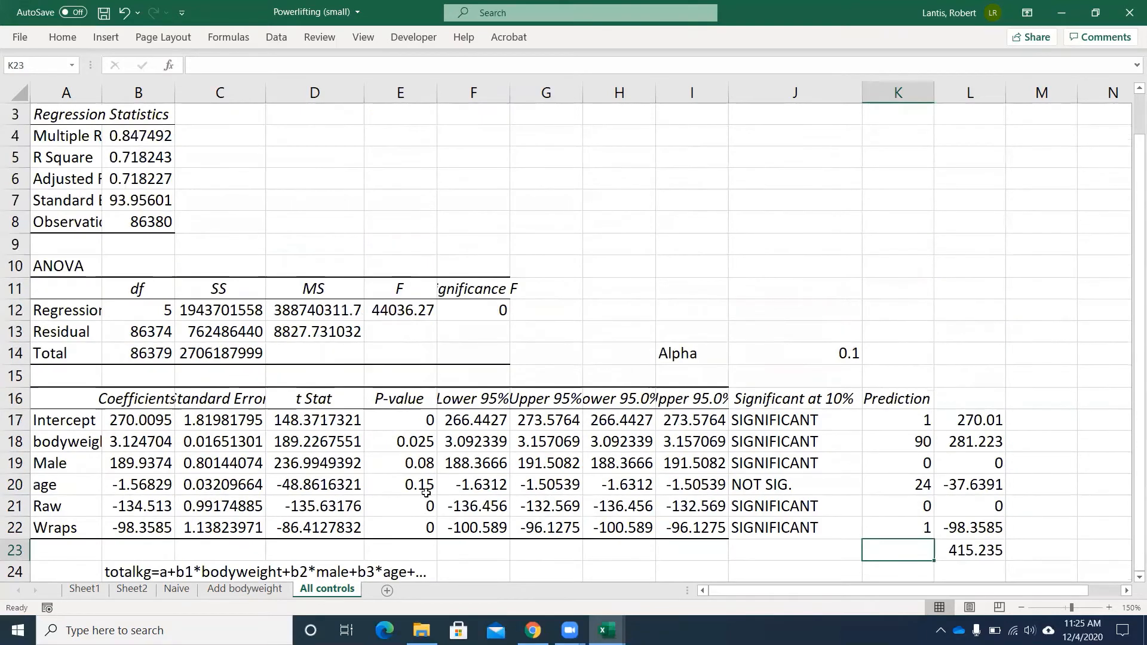
scroll(426, 492, down, 1)
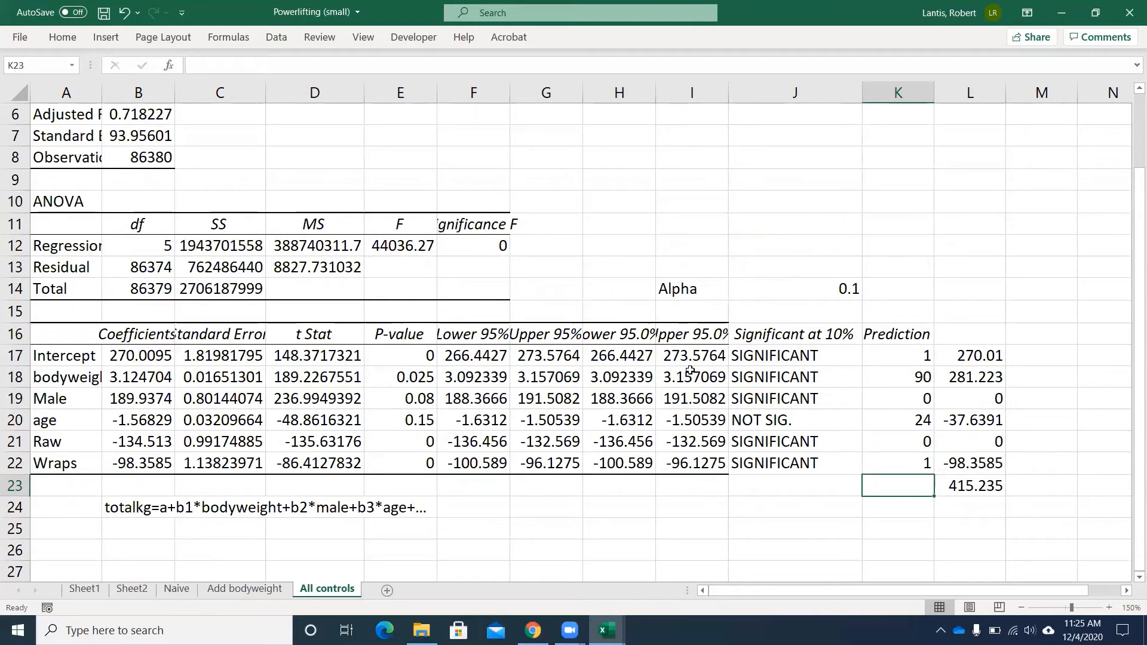
click(101, 17)
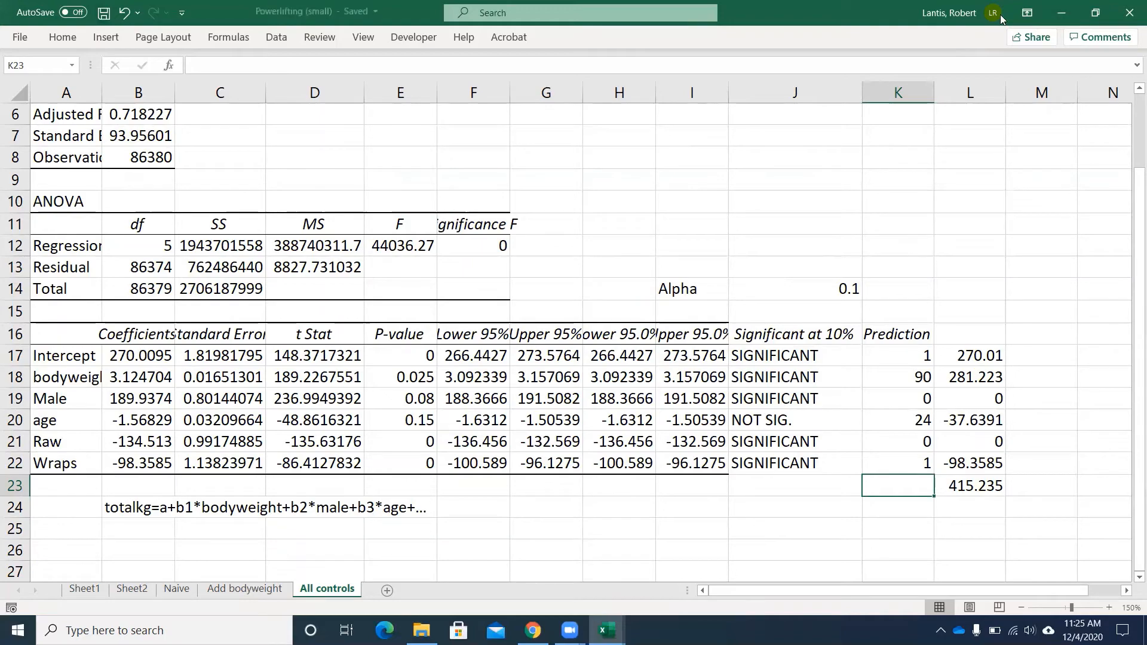
Switch to the Expenses workbook and reapply the filter to the whole Sheet2 data range, including the Undergraduates 1000s column.
click(1068, 16)
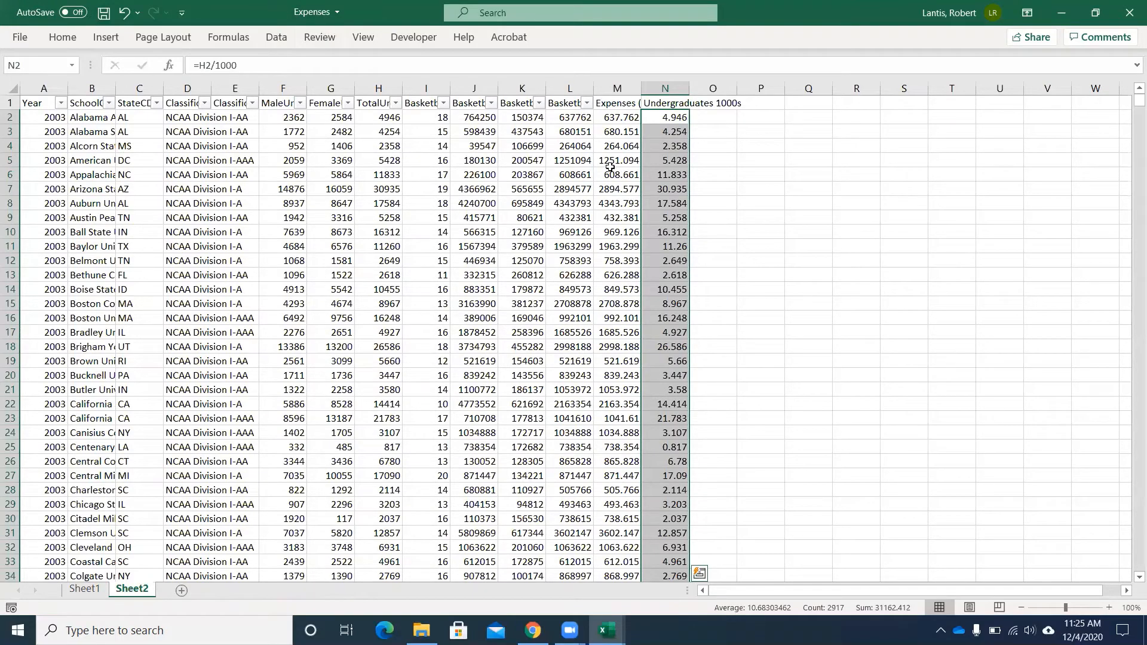
click(671, 102)
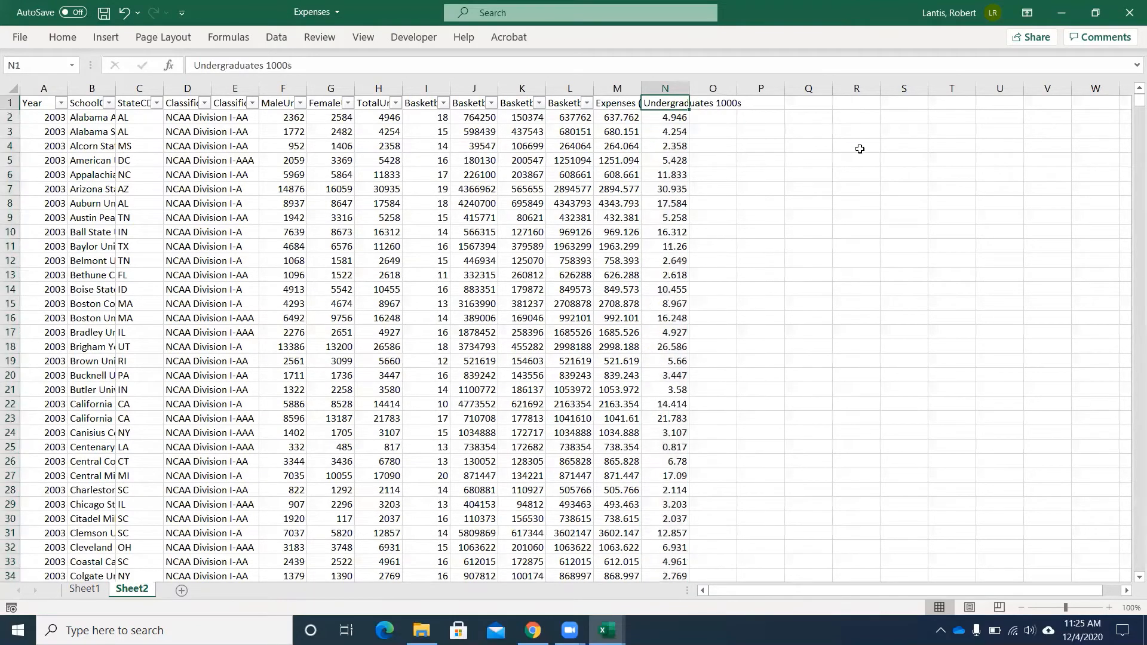
key(ctrl+shift+Left)
key(ctrl+shift+Down)
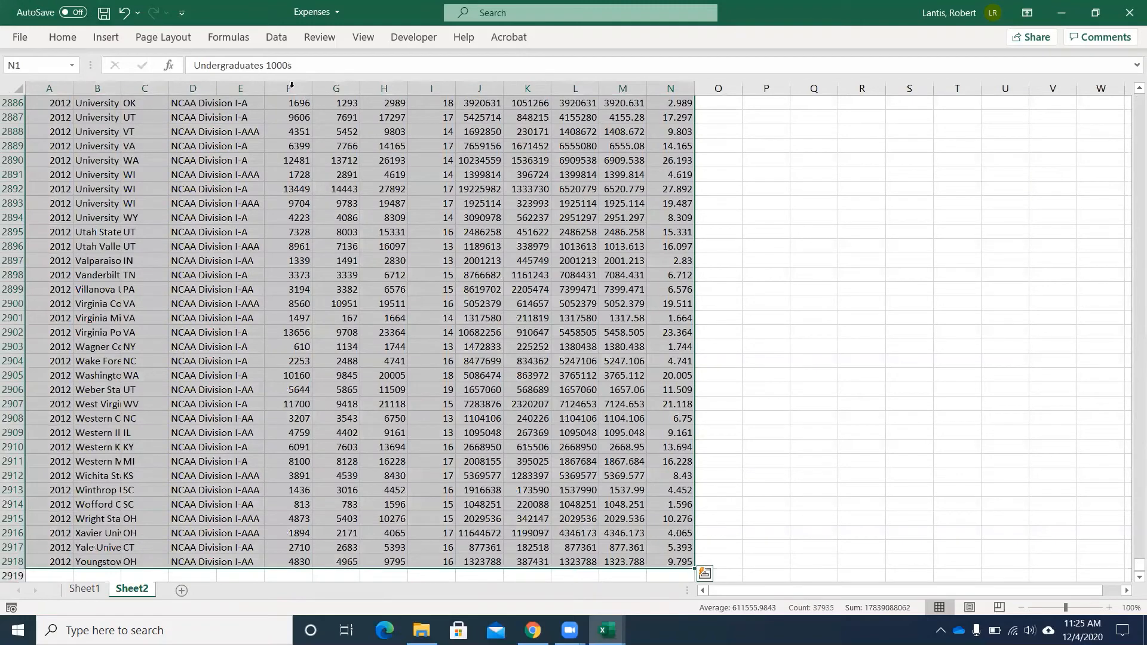
click(276, 37)
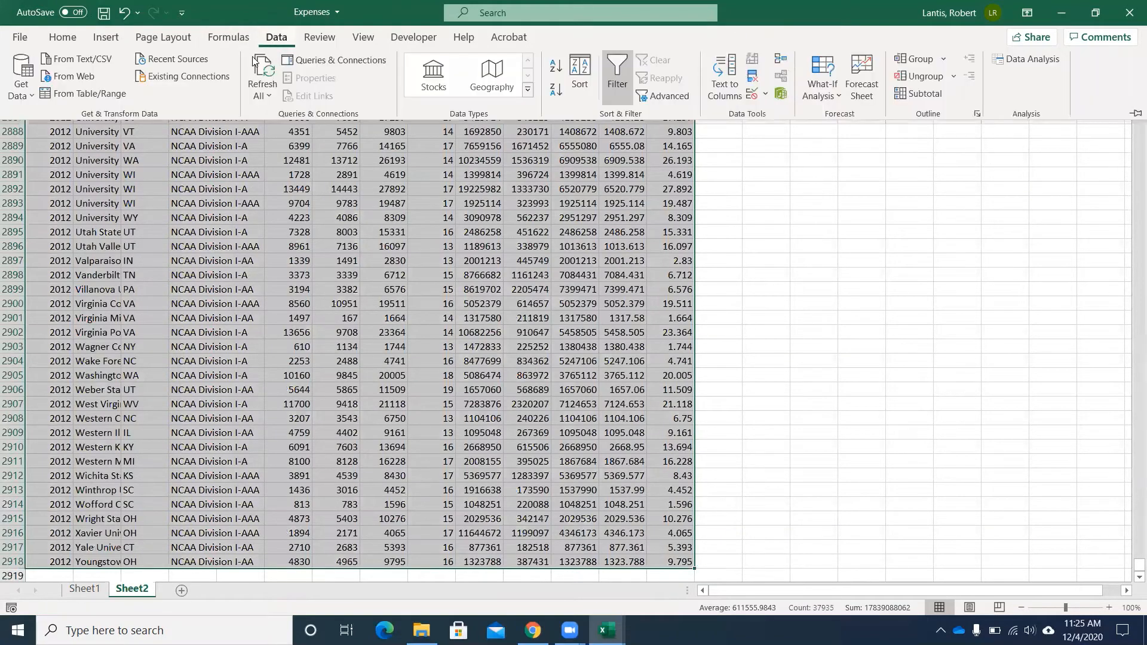
click(620, 79)
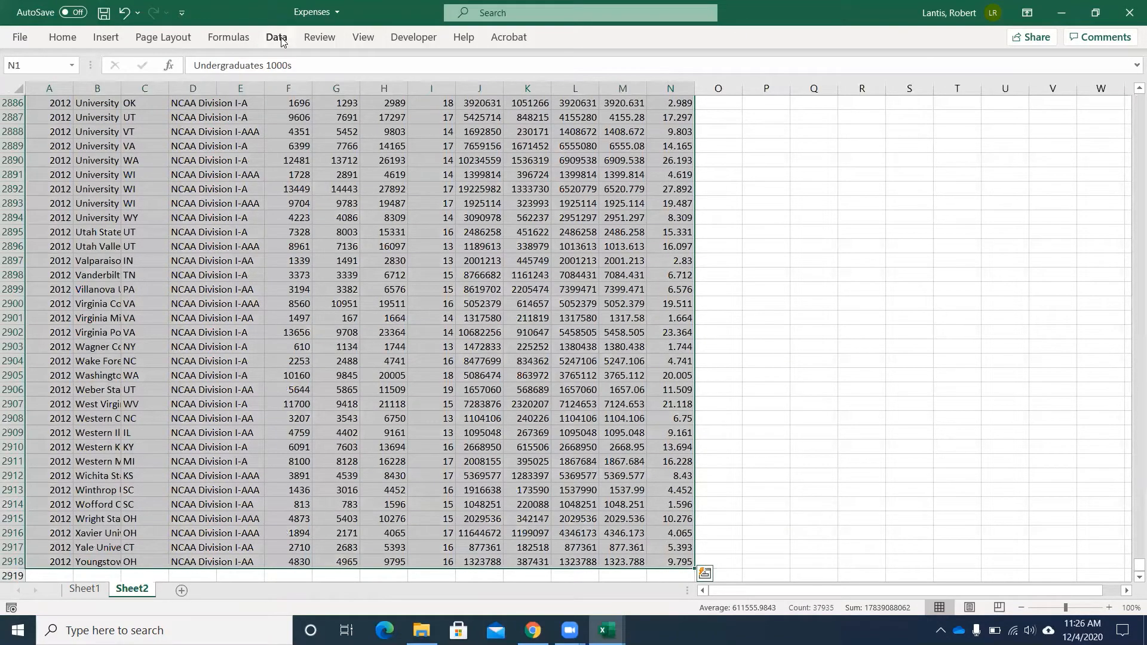
click(624, 73)
Set the magnification of Sheet2 to 150% and clear the selection of the data range by selecting C5.
drag(1139, 564, 1136, 98)
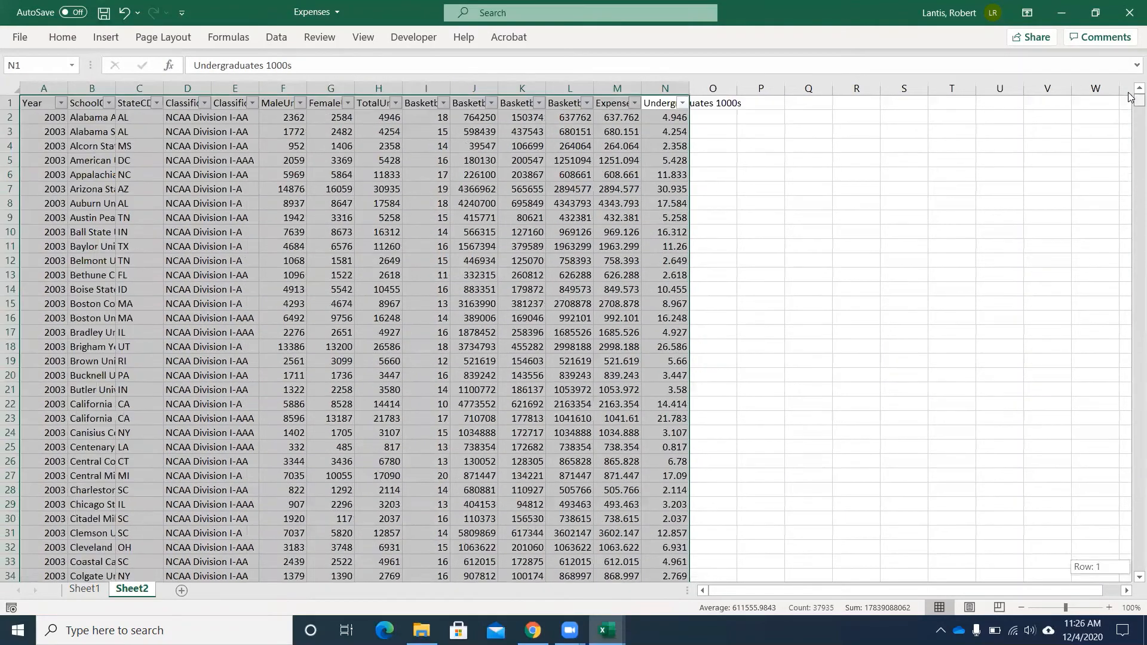
click(363, 37)
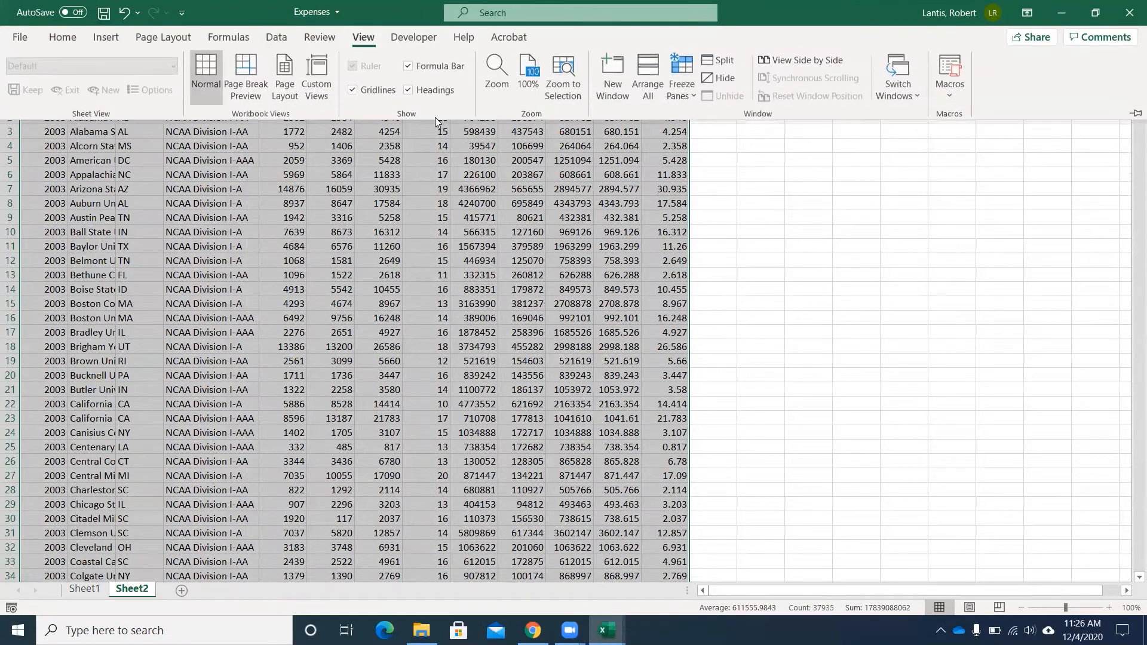
click(489, 81)
click(933, 315)
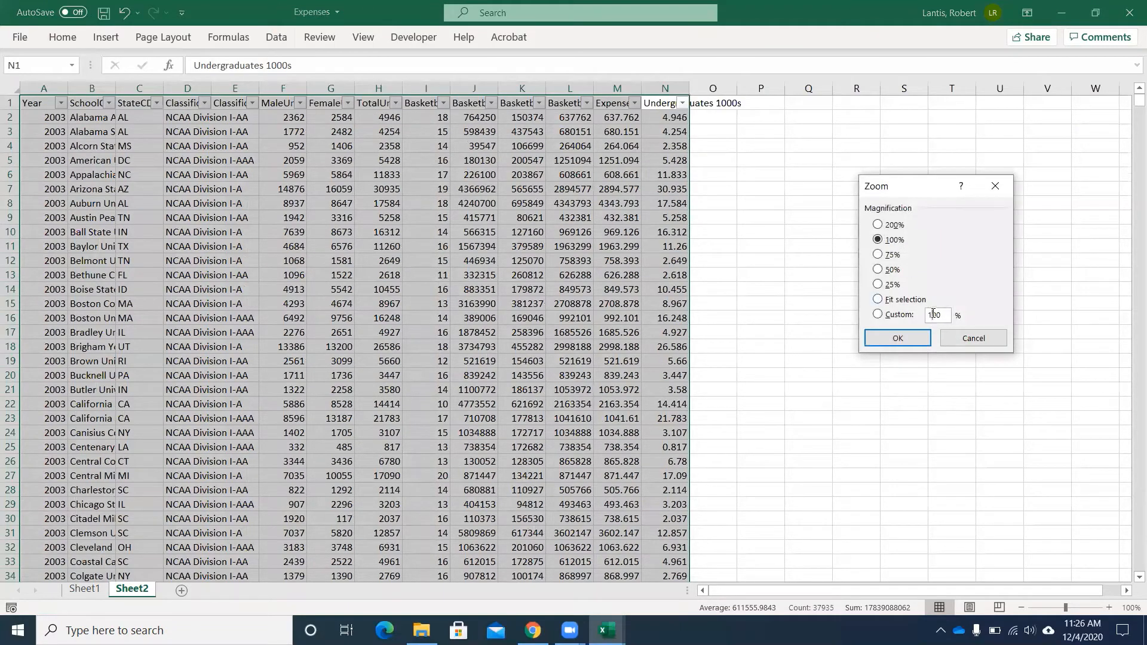
text(5)
key(Return)
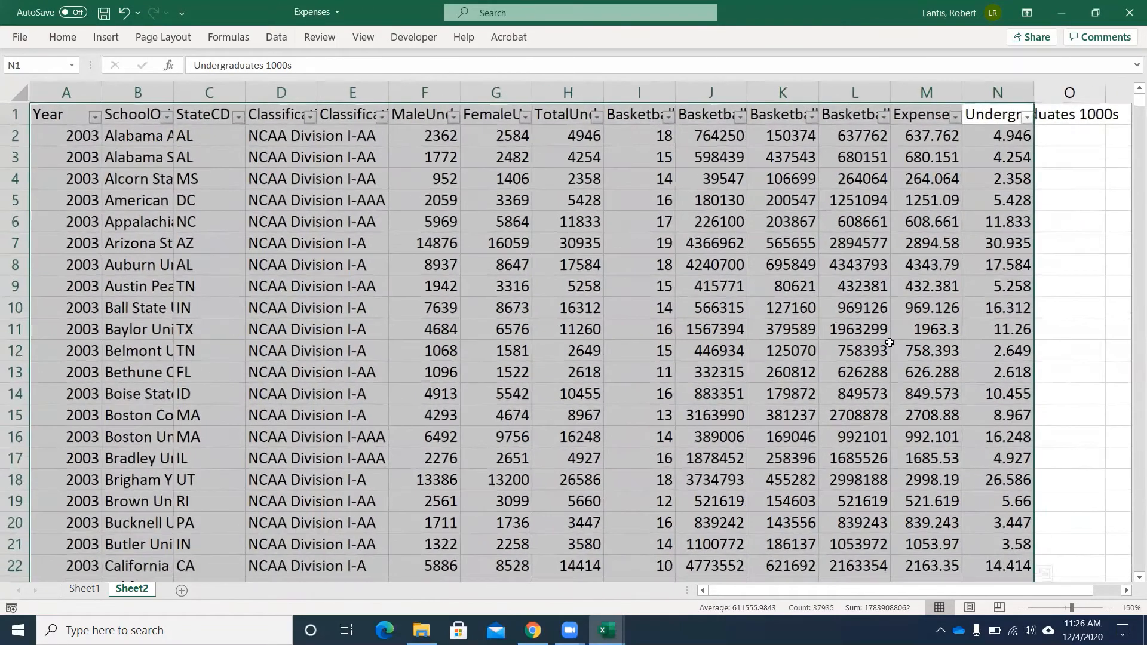
click(234, 198)
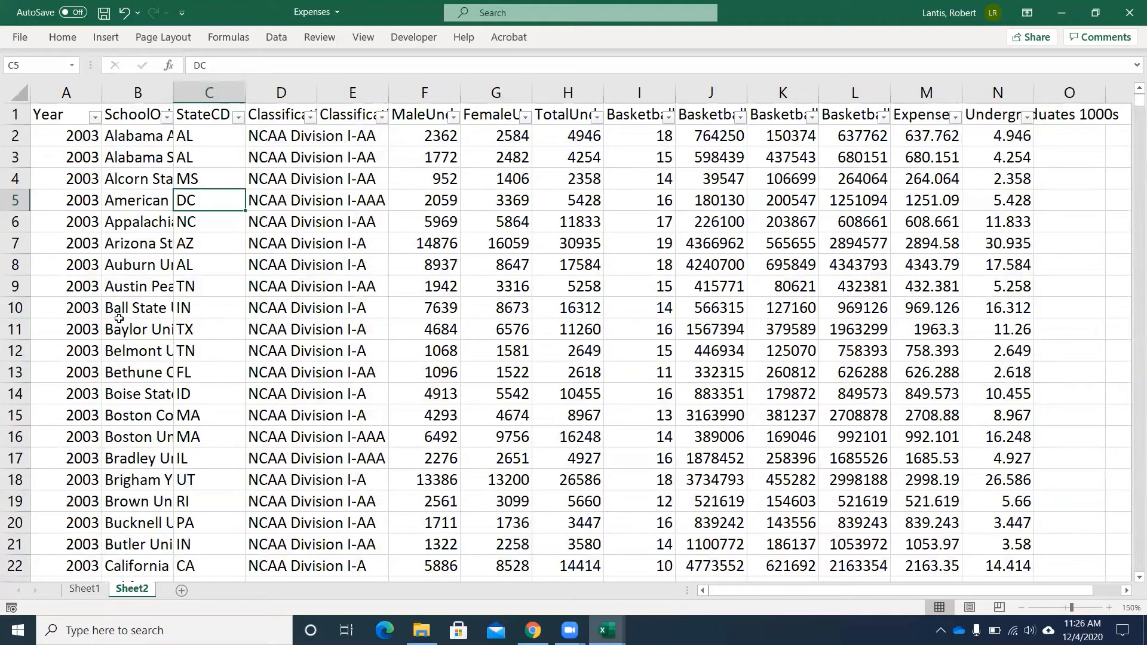
Widen the TotalUndergraduates and BasketballMensTeamExpenses columns on Sheet2 to fit their full headers.
double_click(605, 91)
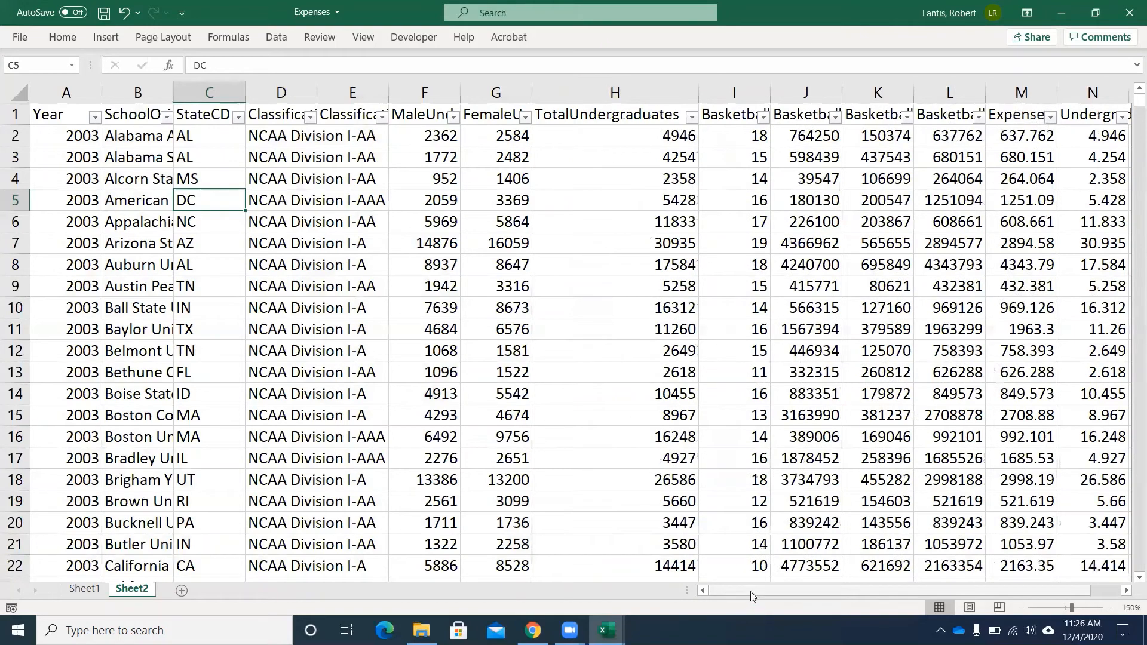
drag(751, 592, 778, 592)
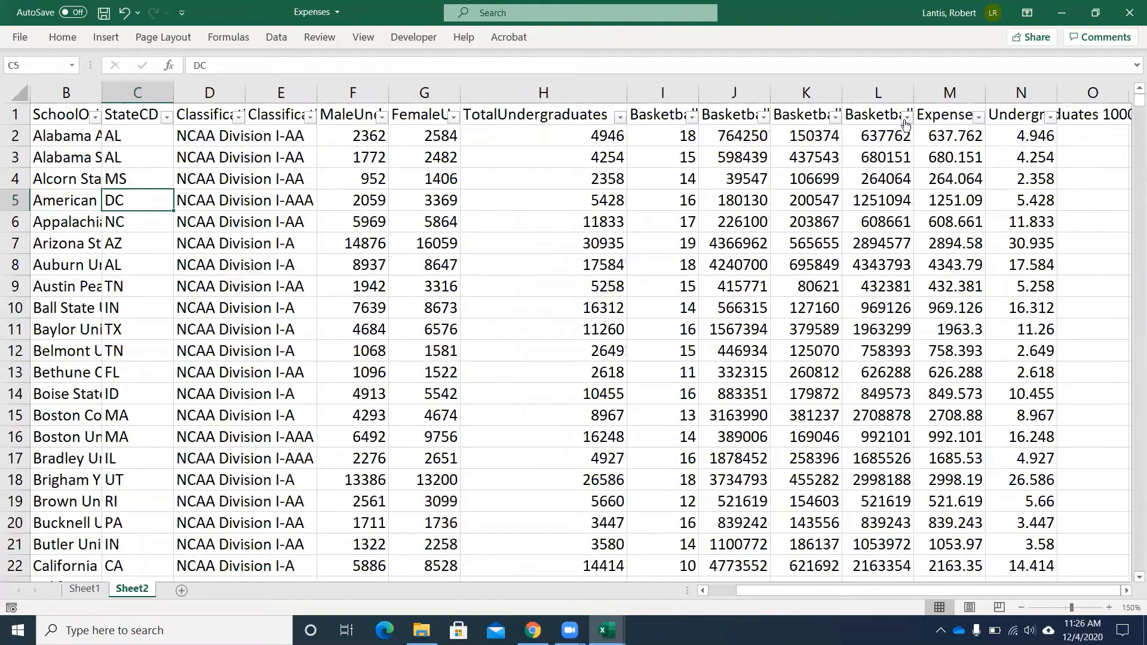
double_click(914, 93)
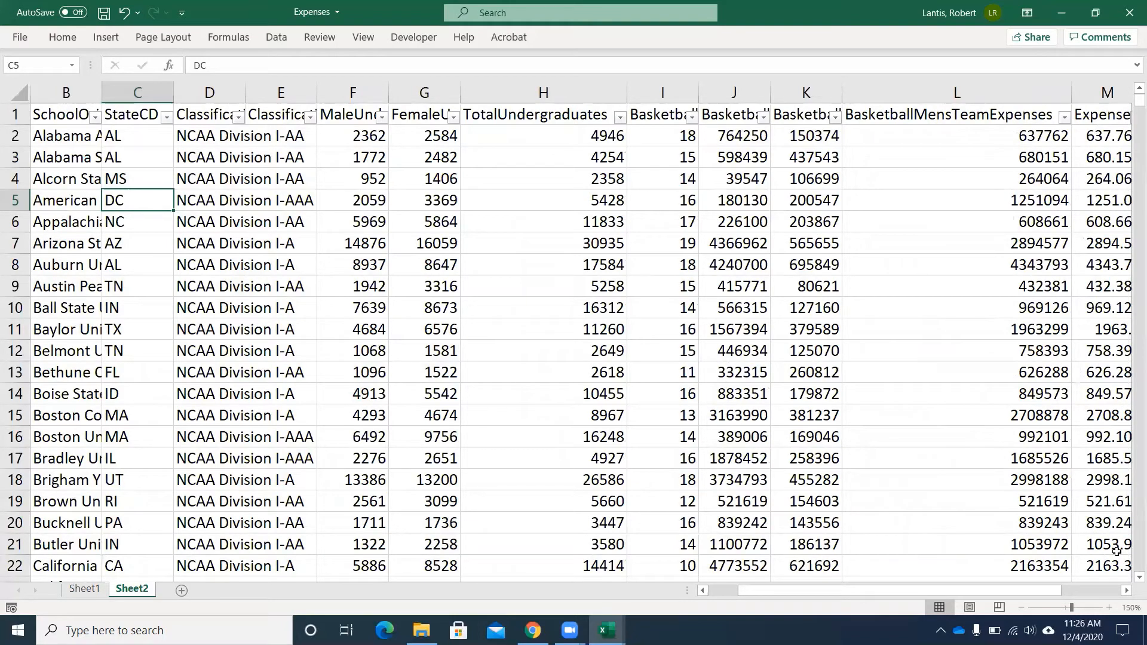
Start a Regression analysis and set its Y range to the BasketballMensTeamExpenses data, $L$1:$L$2918.
drag(879, 592, 949, 596)
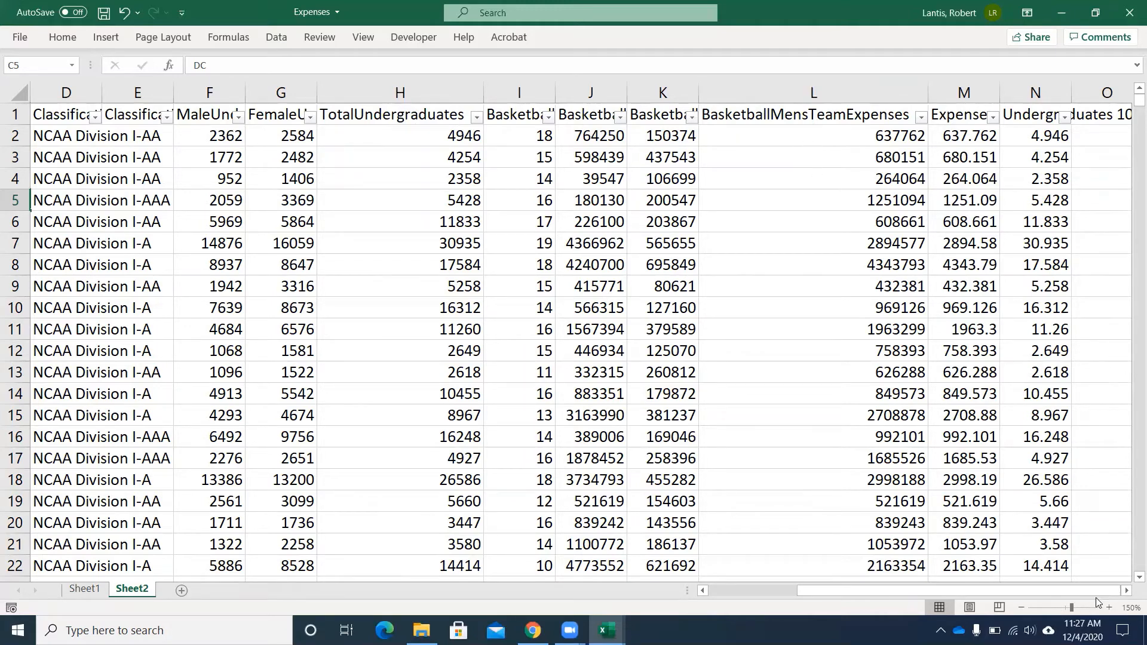
click(1127, 591)
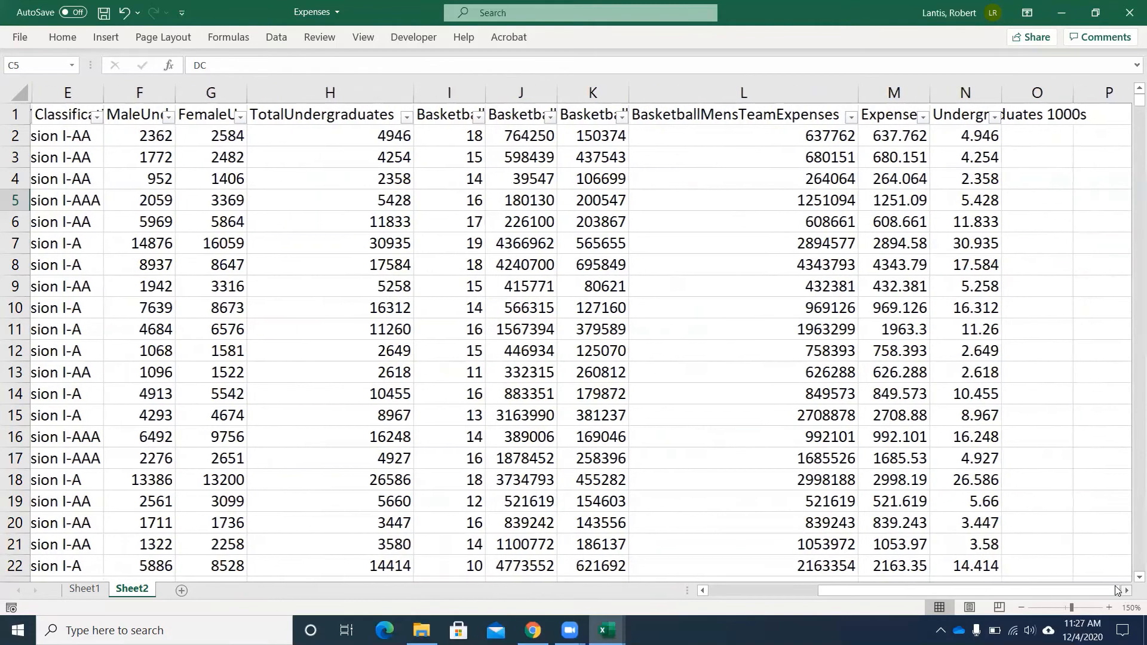
click(276, 37)
click(1070, 54)
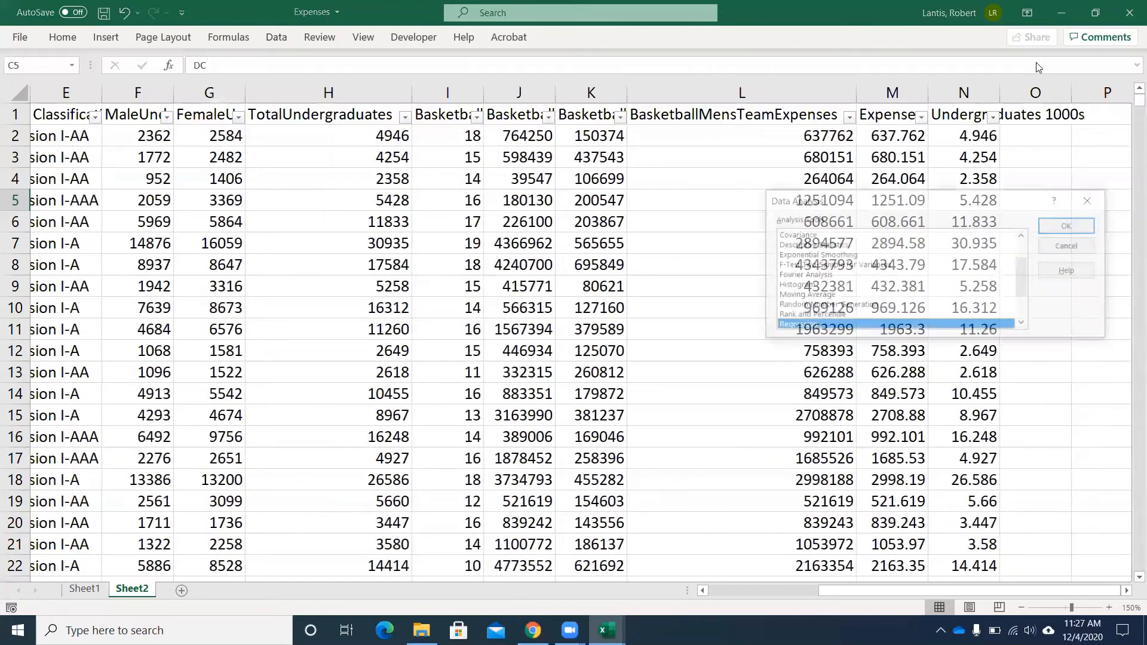
click(1064, 226)
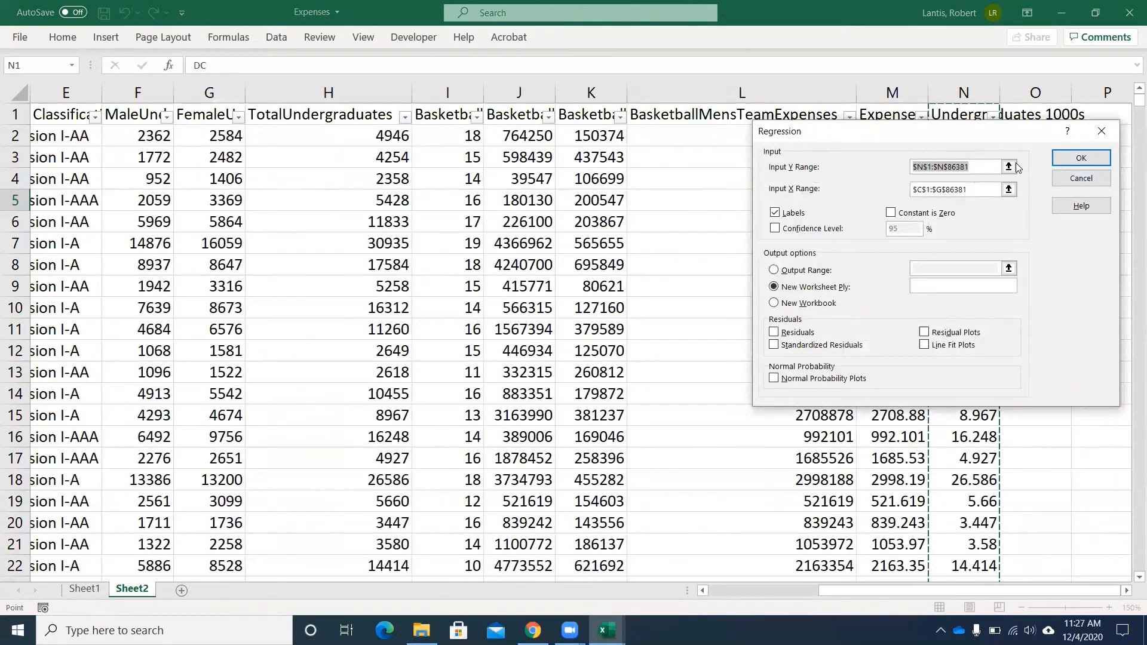
click(1009, 167)
click(674, 113)
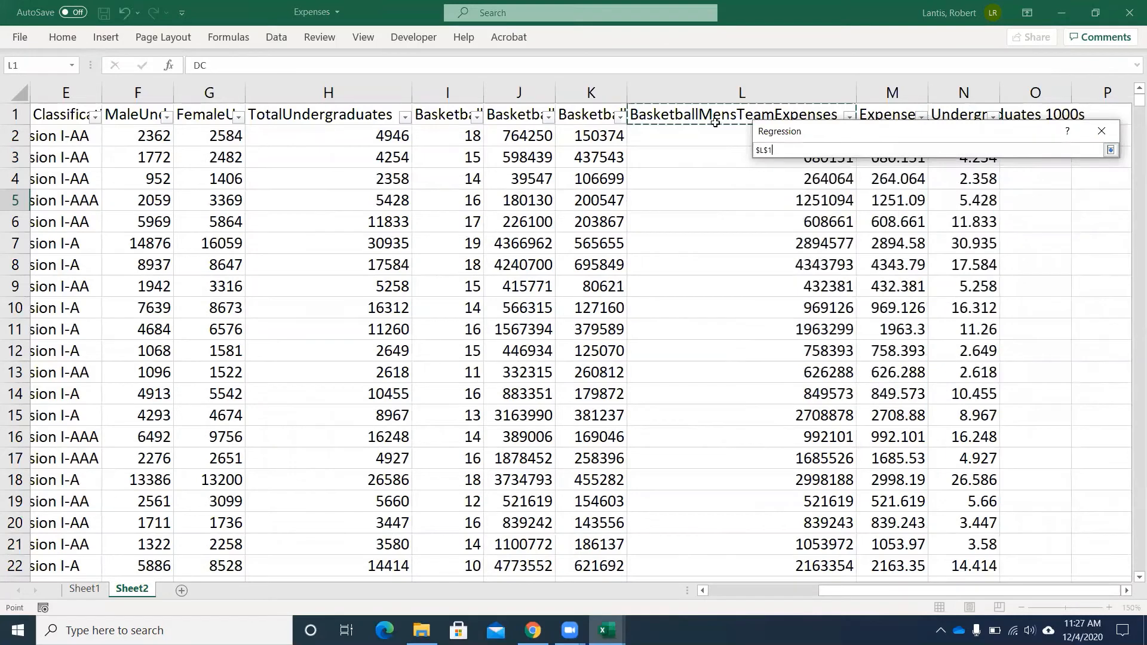
key(ctrl+shift+Down)
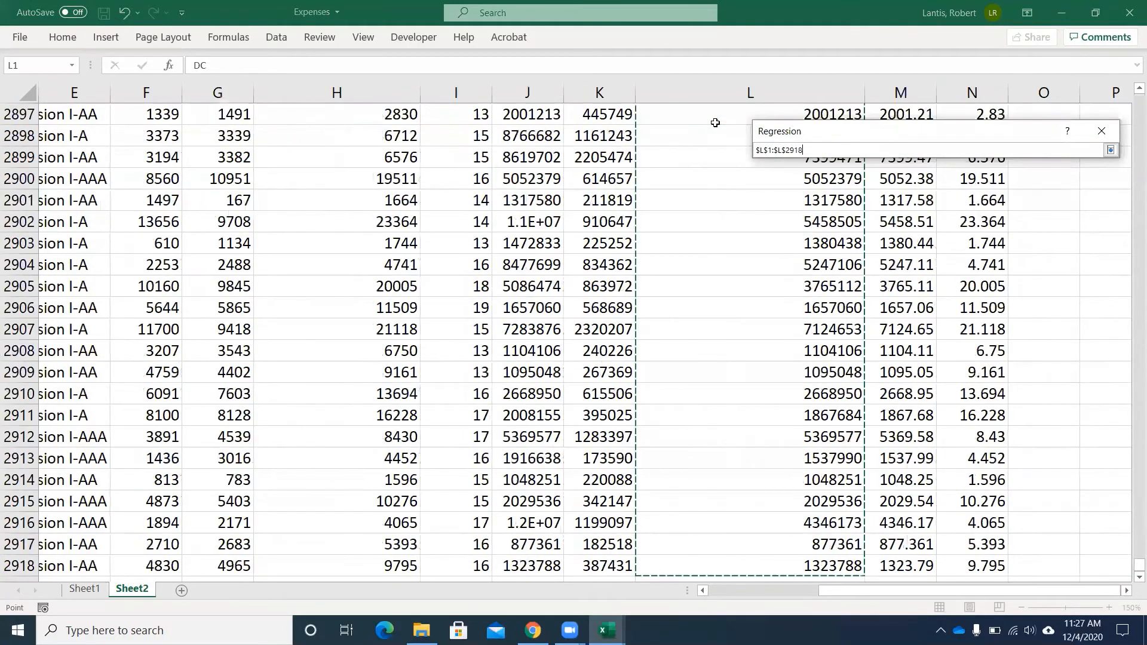
click(1110, 150)
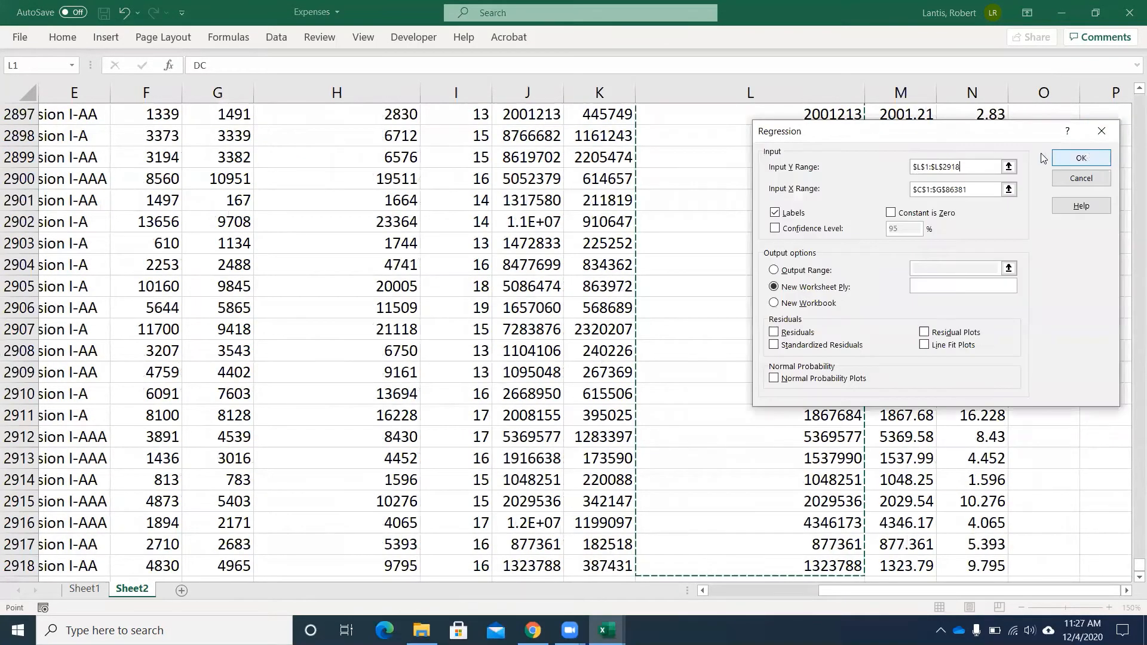
Set the regression's X range to TotalUndergraduates, $H$1:$H$2918, and run it with labels, sending the output to a new worksheet.
click(1010, 189)
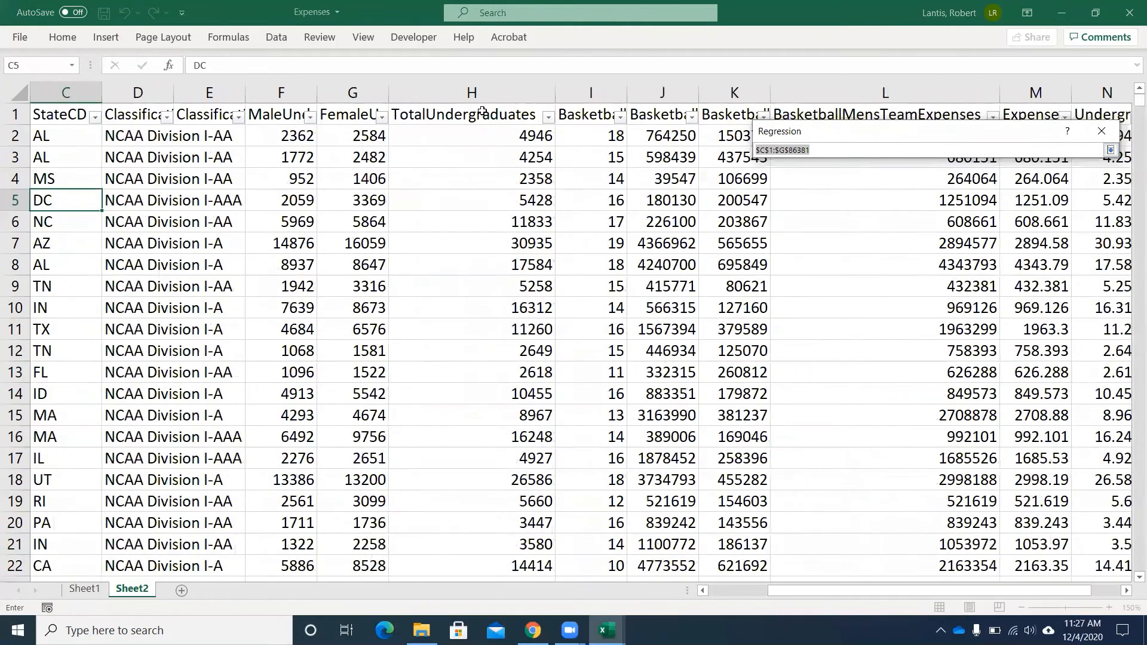
click(469, 114)
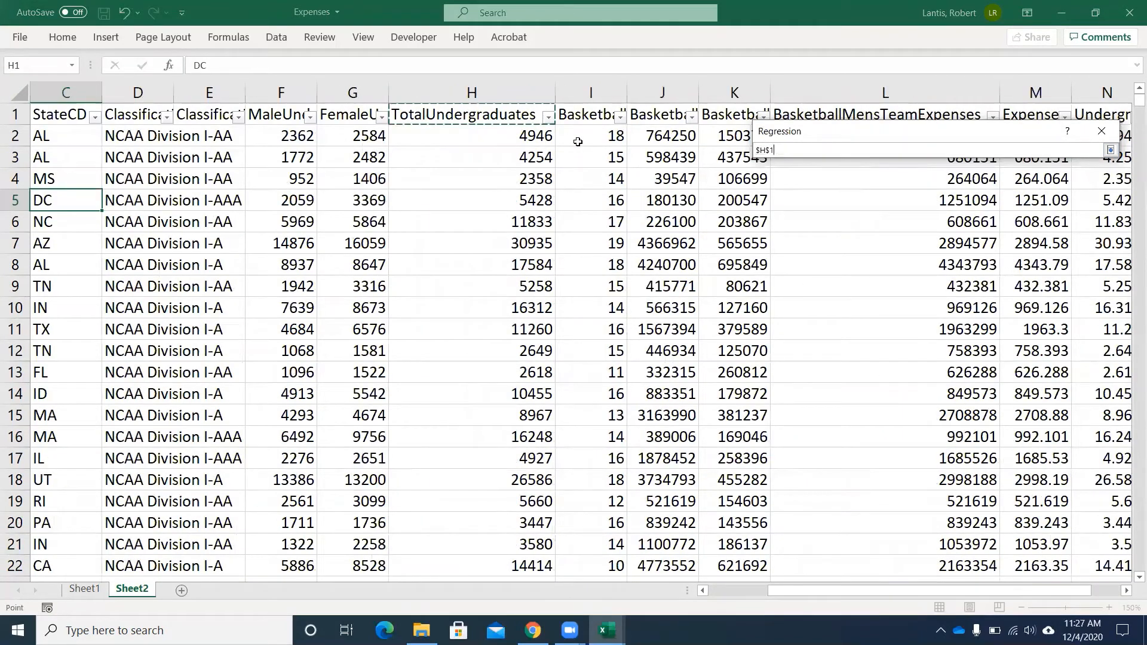
key(ctrl+shift+Down)
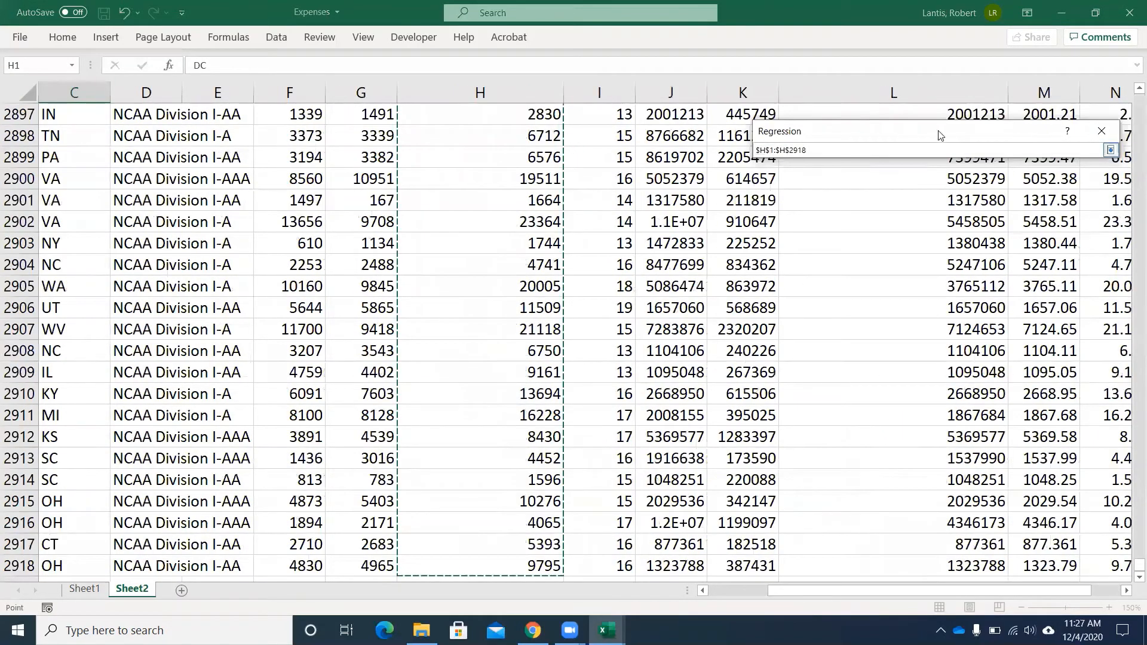
click(1110, 150)
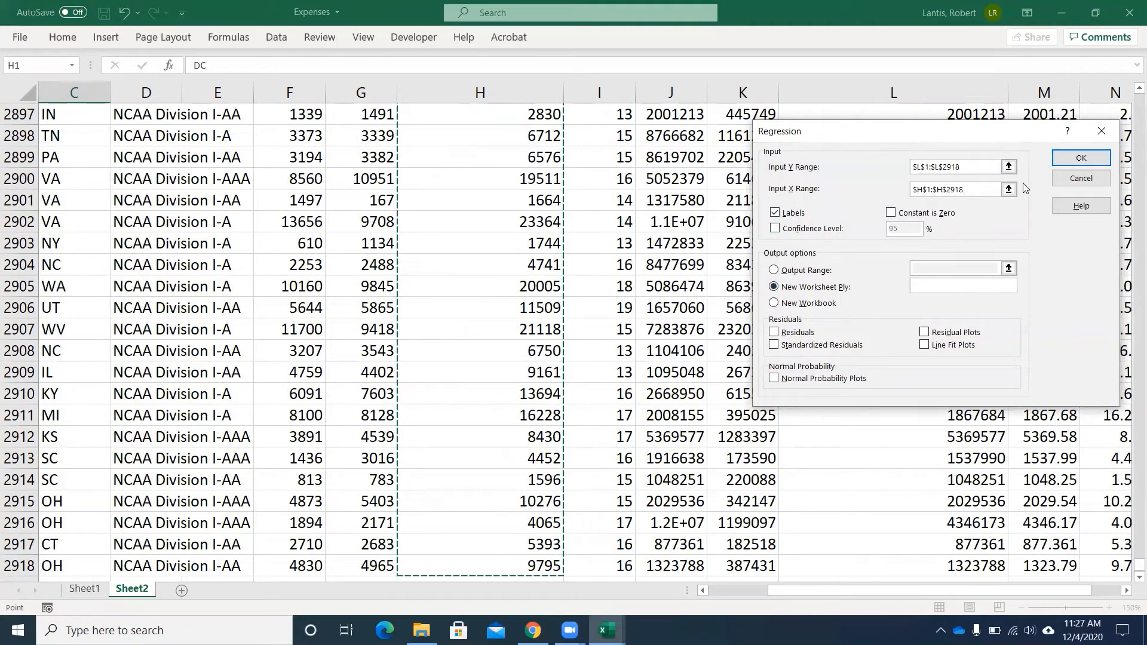
click(1082, 158)
Rename the regression output sheet as Reg1 and clear the selection of the output range.
drag(144, 590, 196, 595)
right_click(180, 593)
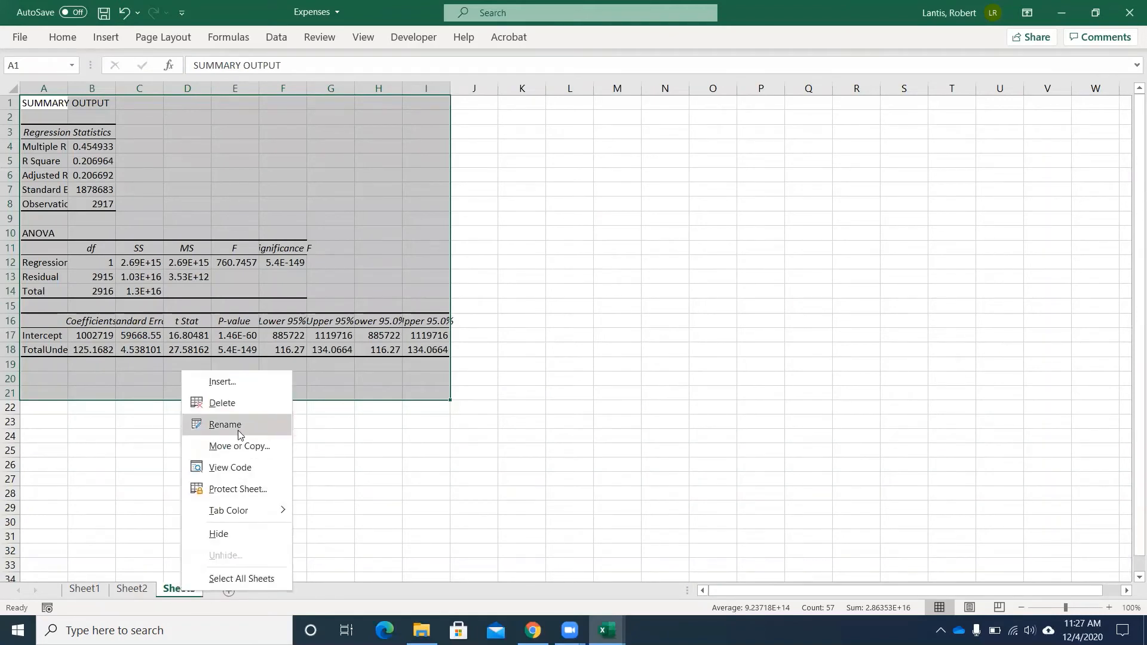
click(245, 425)
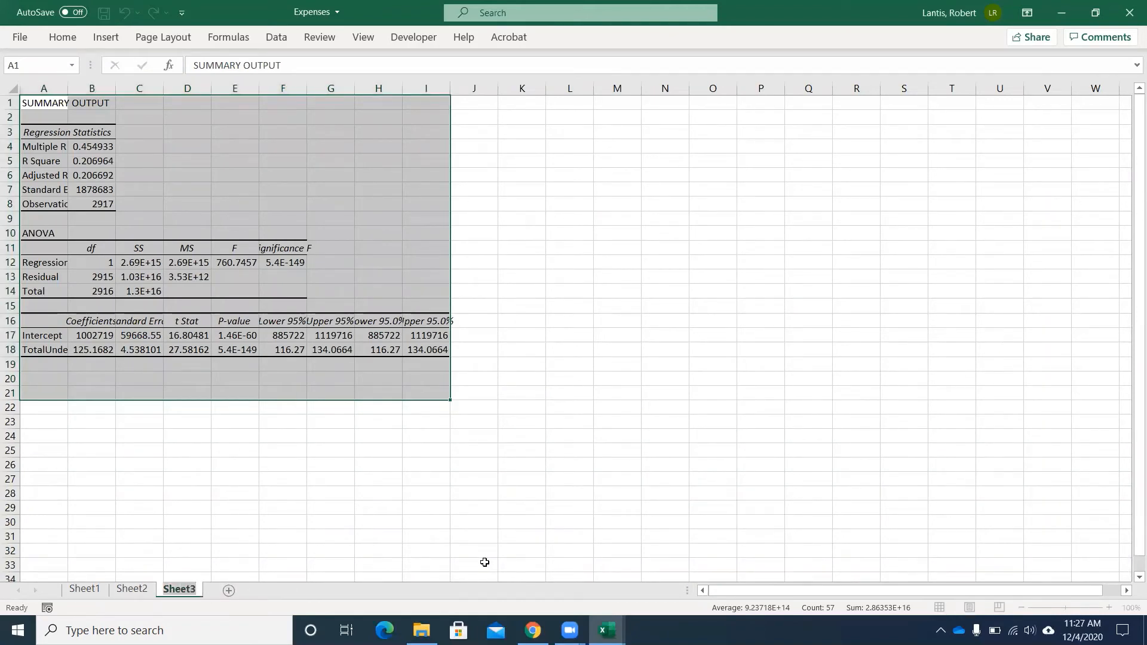
text(d)
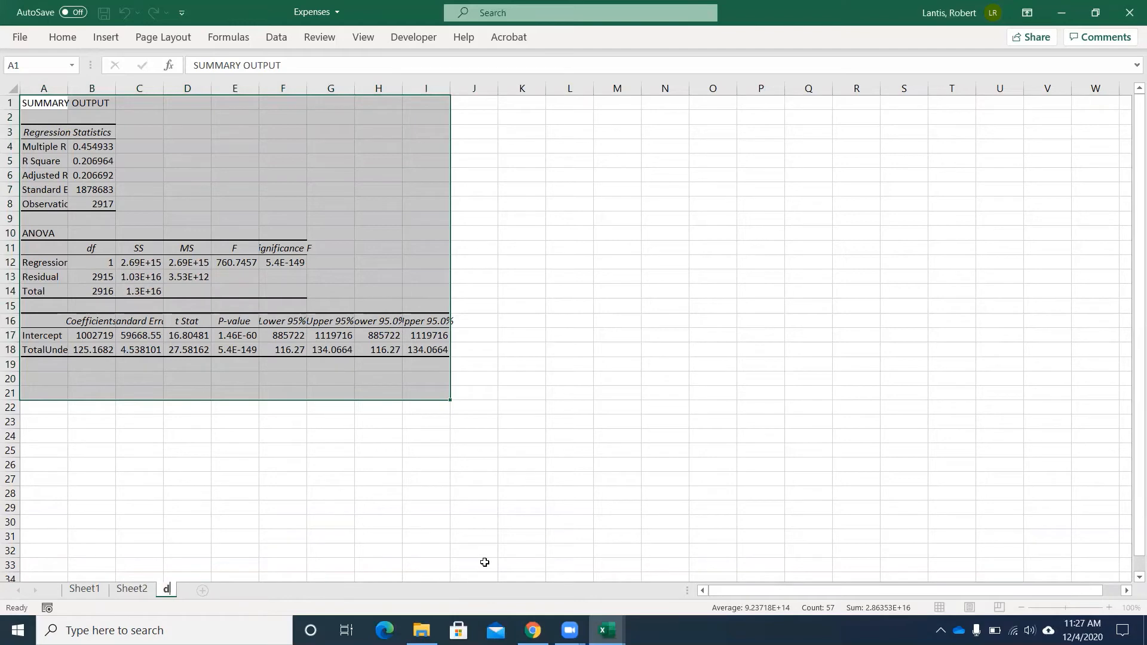
key(BackSpace)
text(Reg1)
click(429, 336)
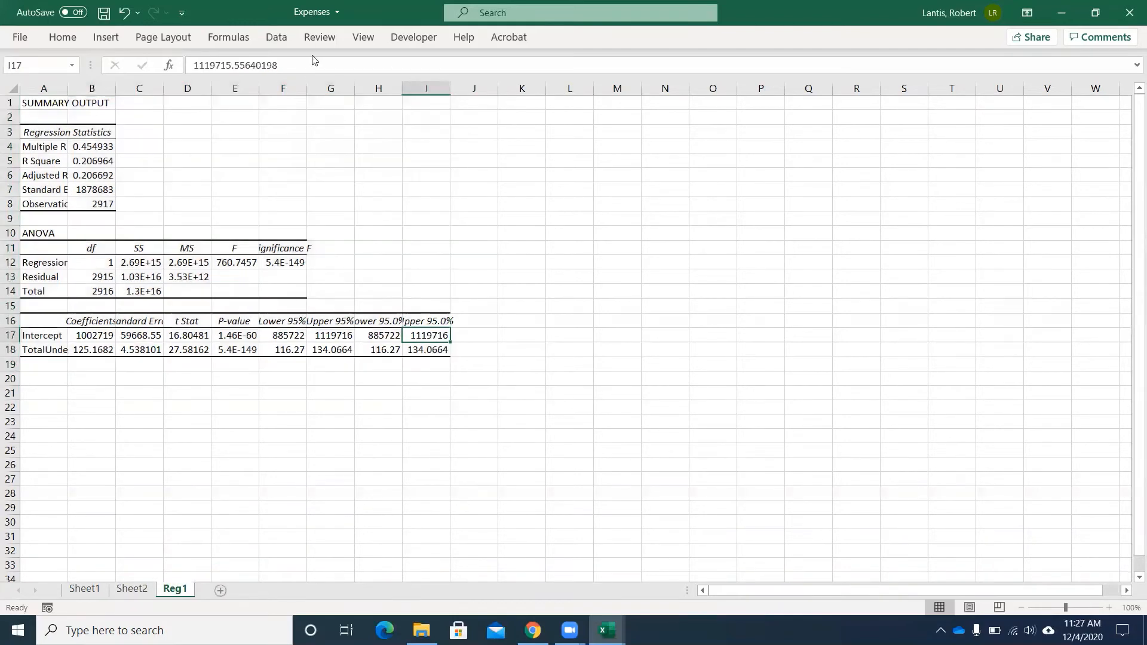
Set the magnification of Reg1 to 200%, widen column A to fit its labels and select the R Square value.
click(363, 37)
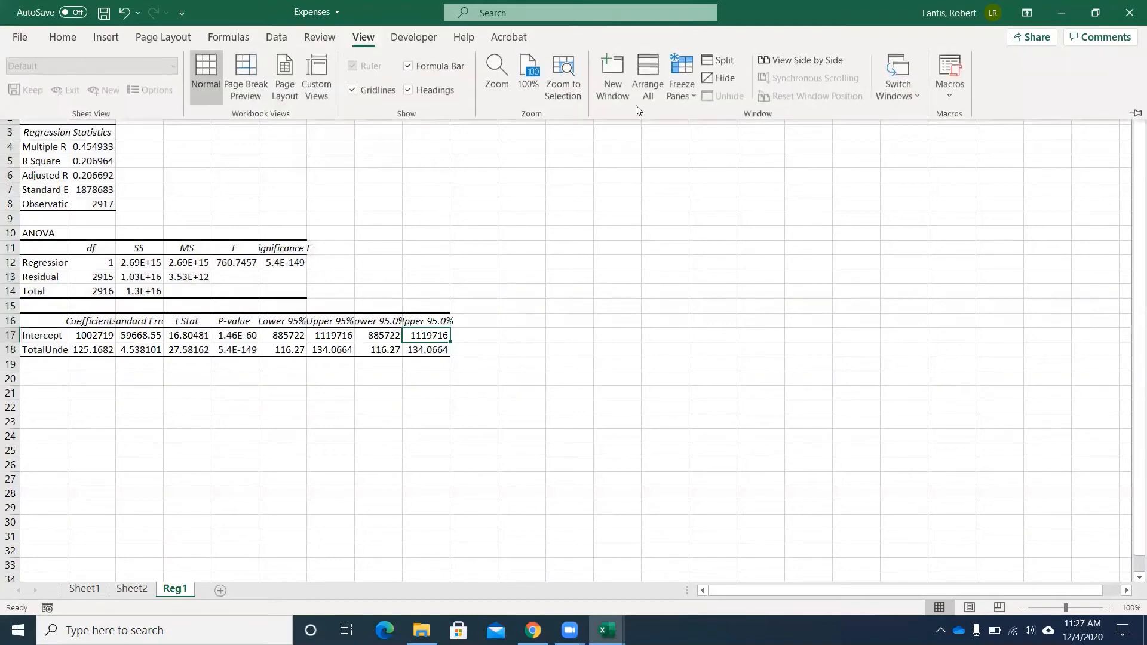
click(497, 69)
click(878, 224)
click(897, 338)
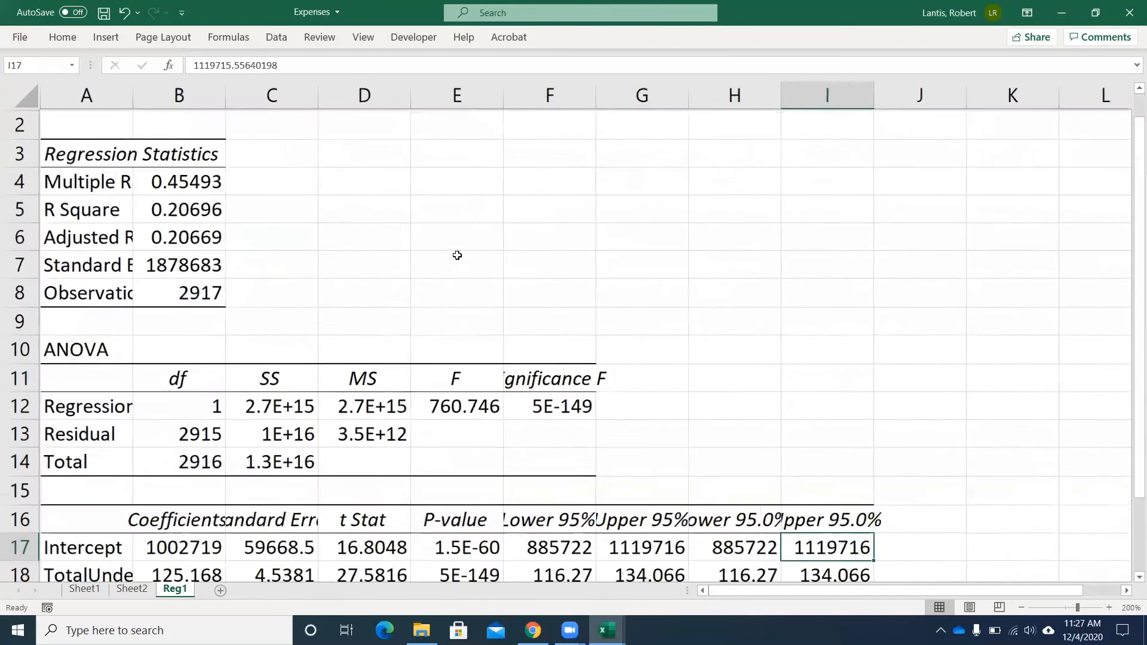
click(311, 217)
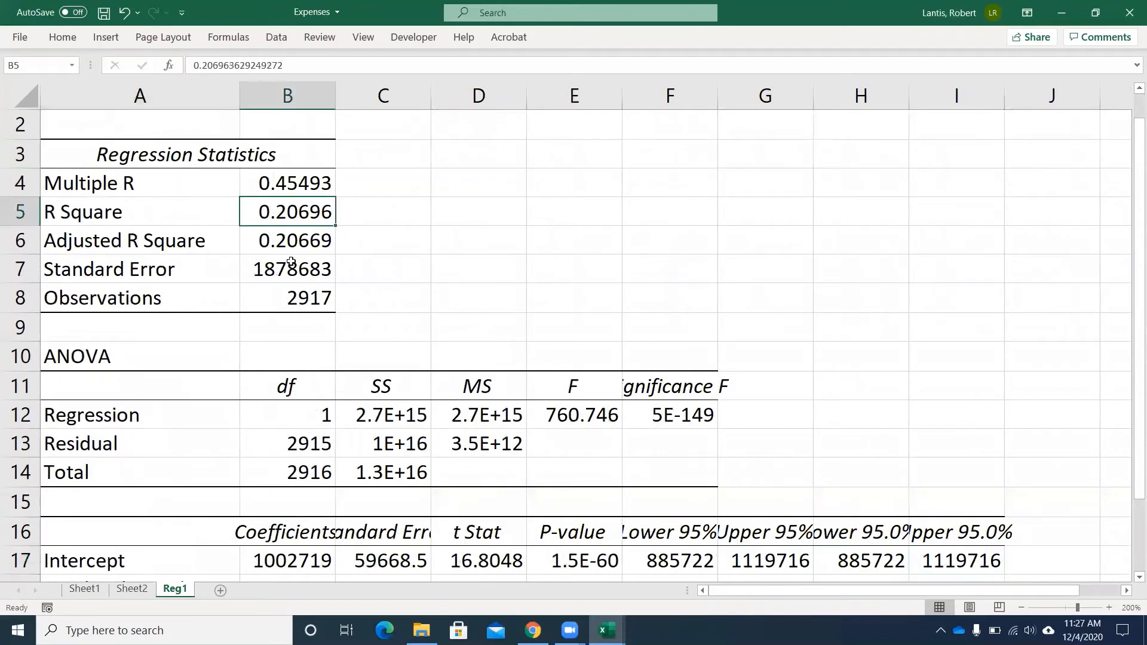
Enter the model equation Expenses=a+b*undergraduates in B20 below the coefficients table and check the P-value for TotalUndergraduates.
scroll(318, 253, down, 1)
scroll(317, 253, down, 1)
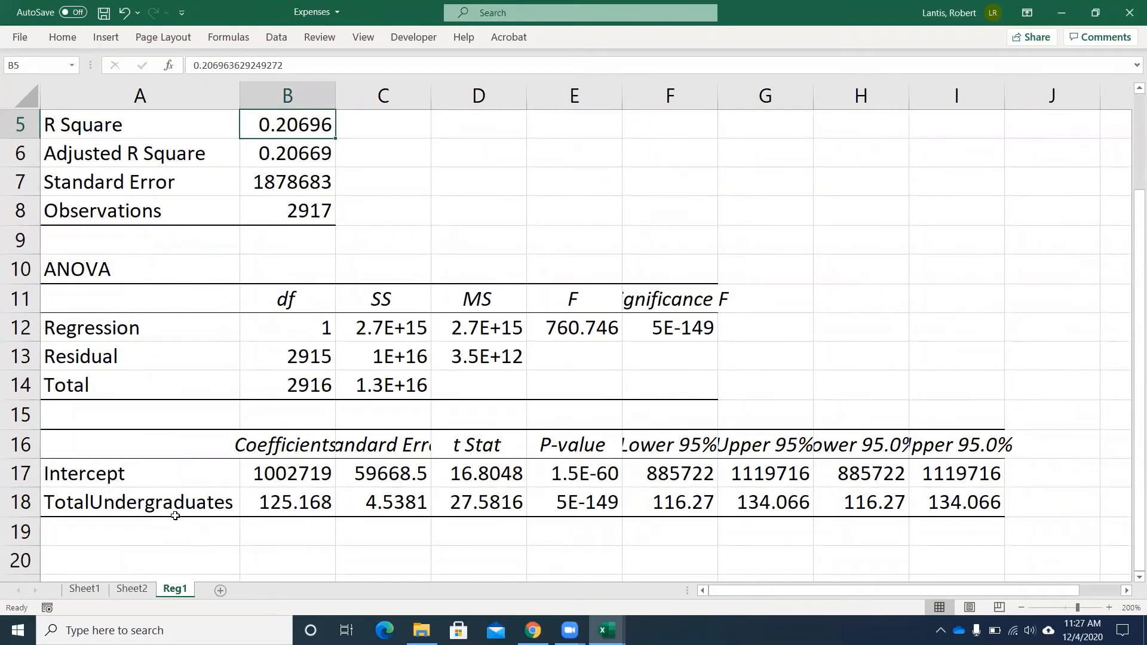
scroll(175, 516, down, 1)
click(276, 473)
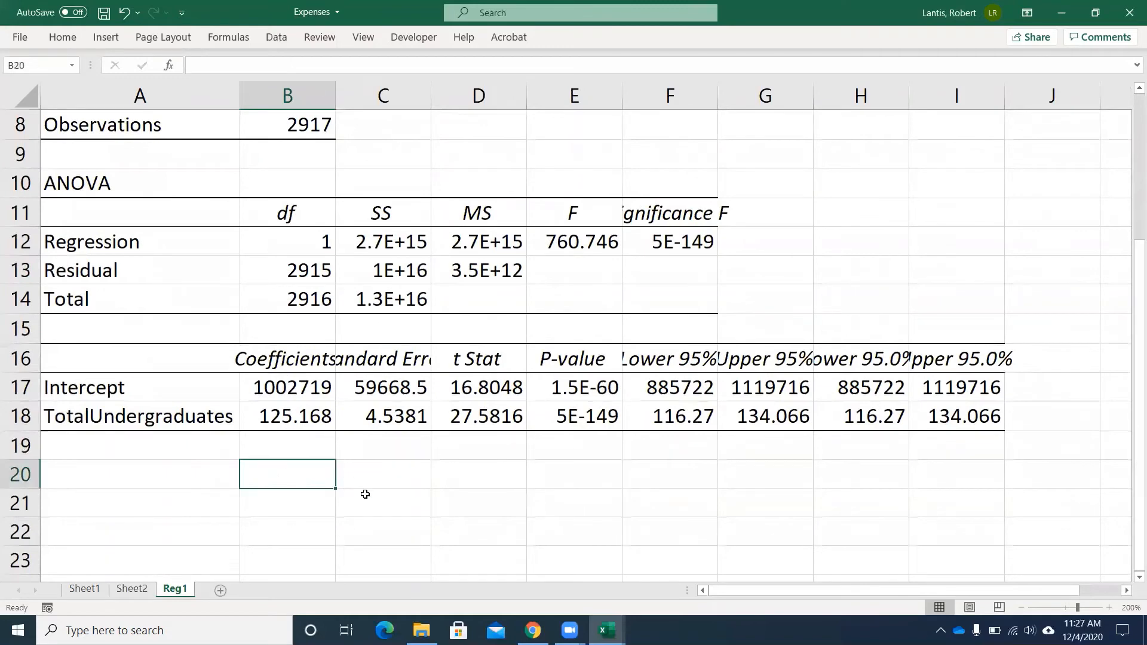
text(Expenses)
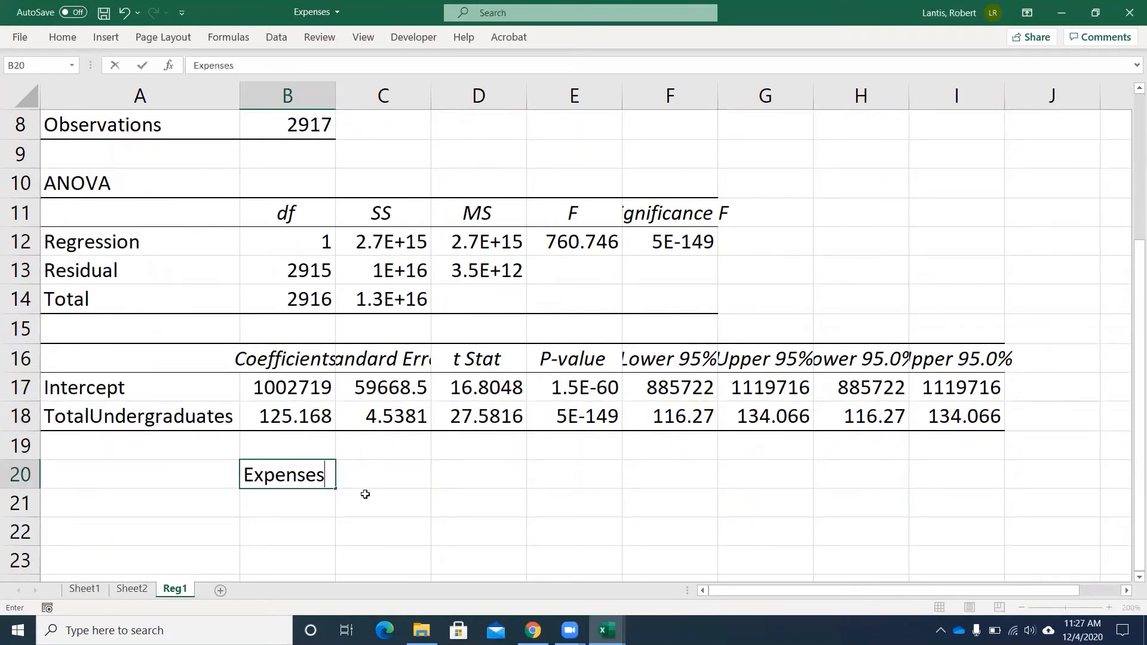
text(=a+b*underg)
key(BackSpace)
text(r)
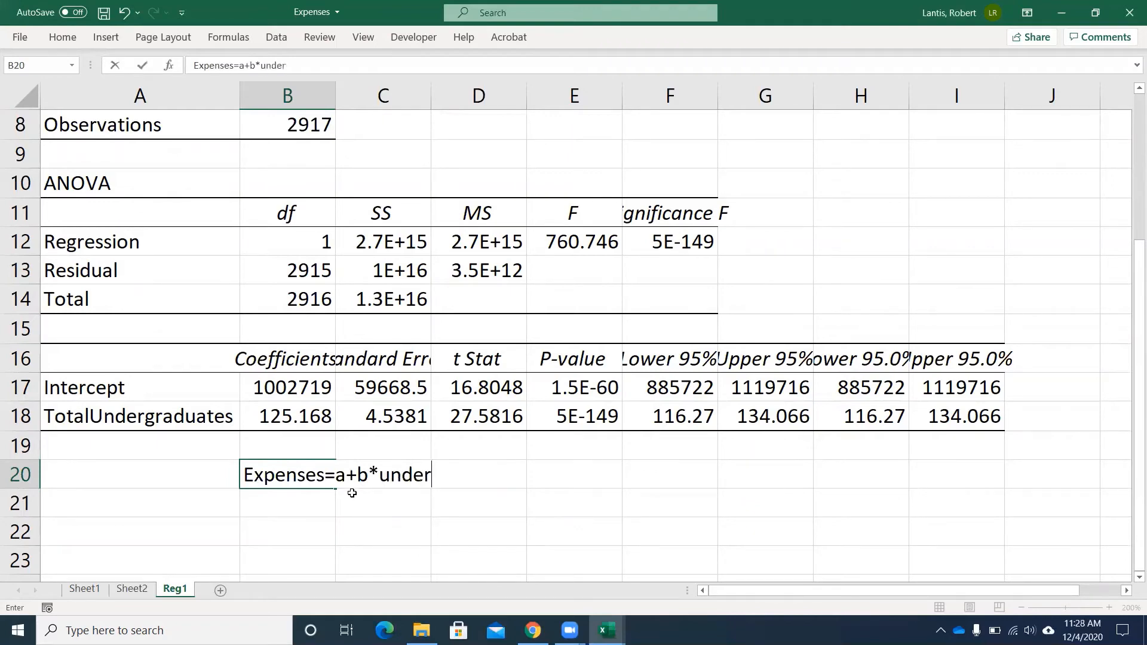
text(graduates)
key(Return)
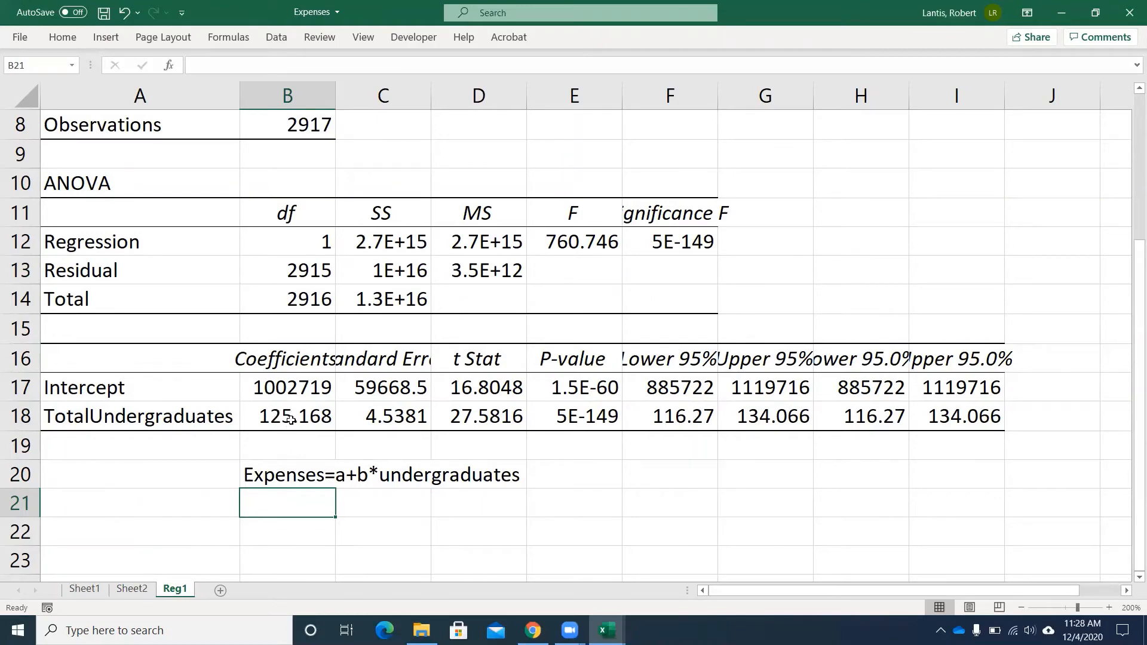
click(594, 423)
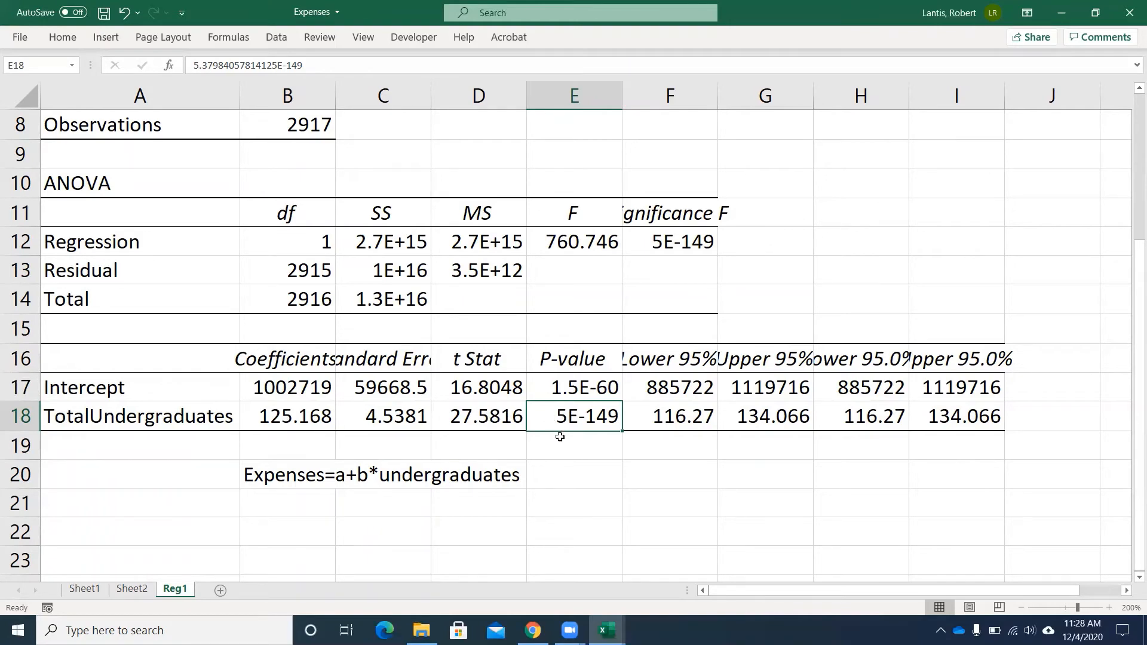
scroll(492, 434, up, 1)
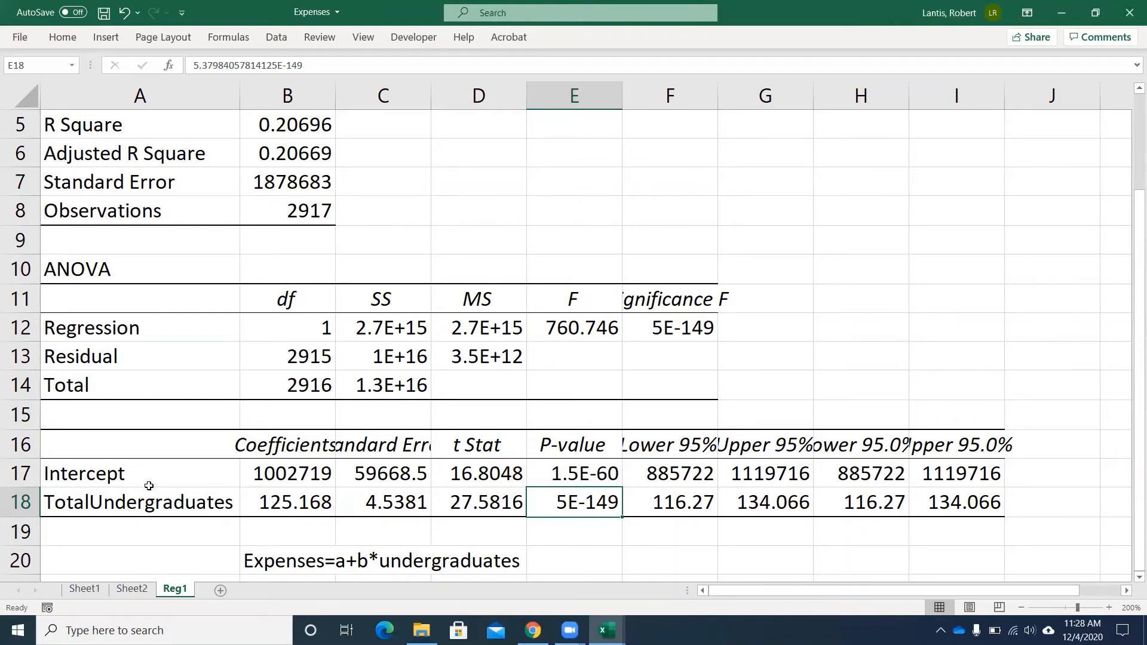
Return to Sheet2 and widen the Expenses (1000s) and Undergraduates 1000s columns to fit their headers.
click(132, 590)
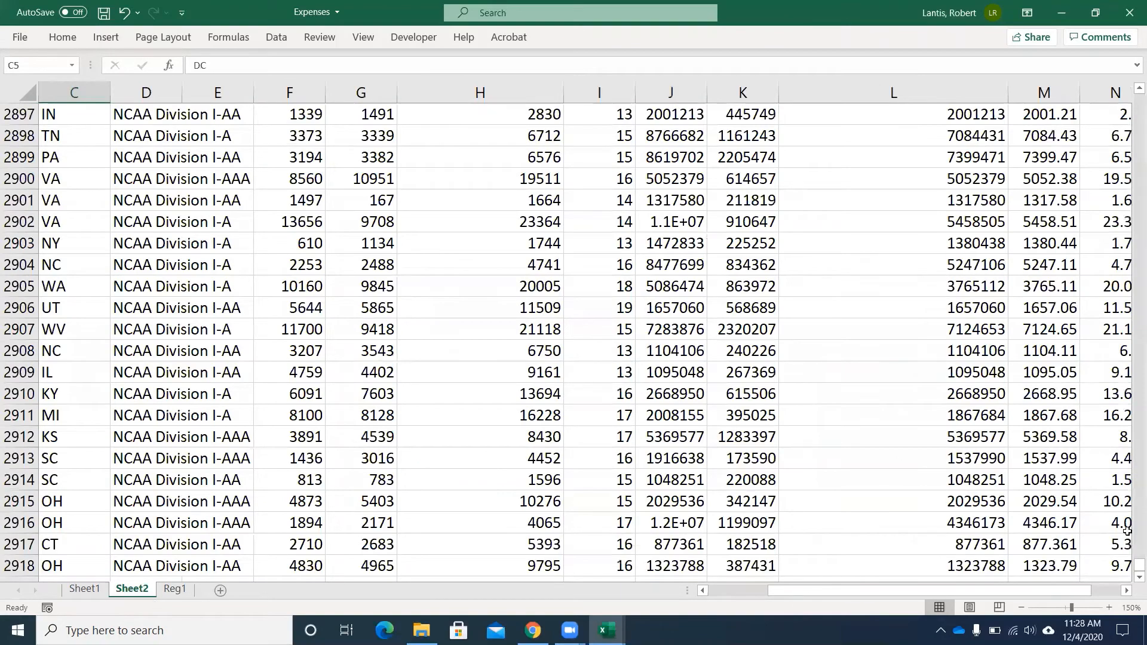
drag(1140, 564, 1139, 98)
drag(802, 594, 1126, 593)
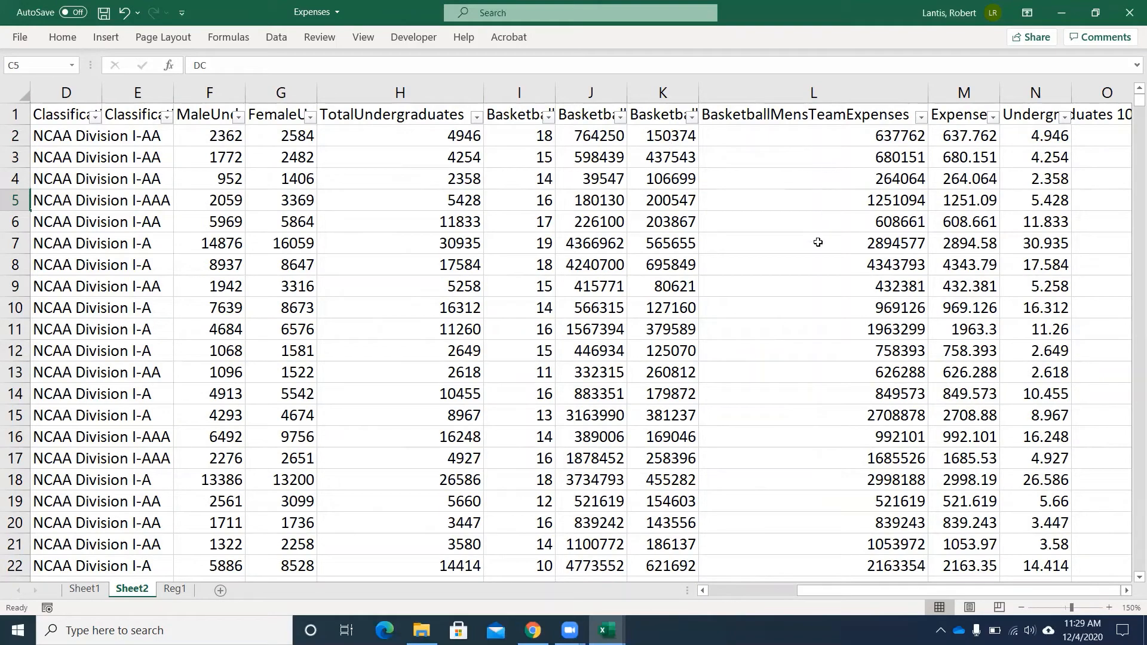
click(1127, 591)
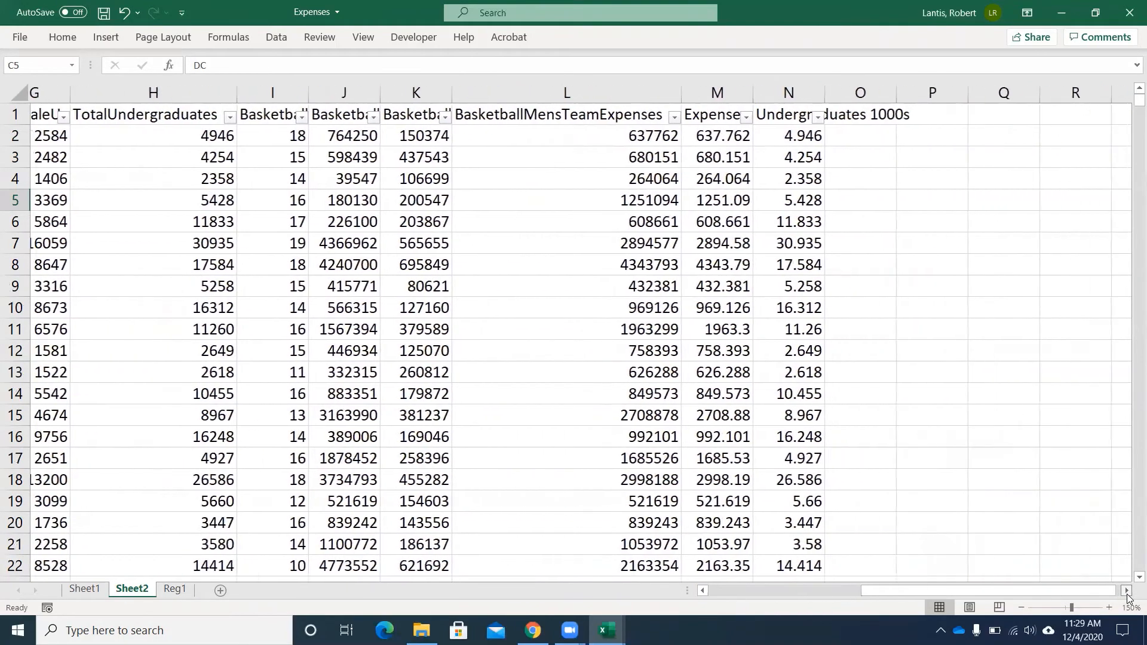
click(1127, 592)
double_click(341, 92)
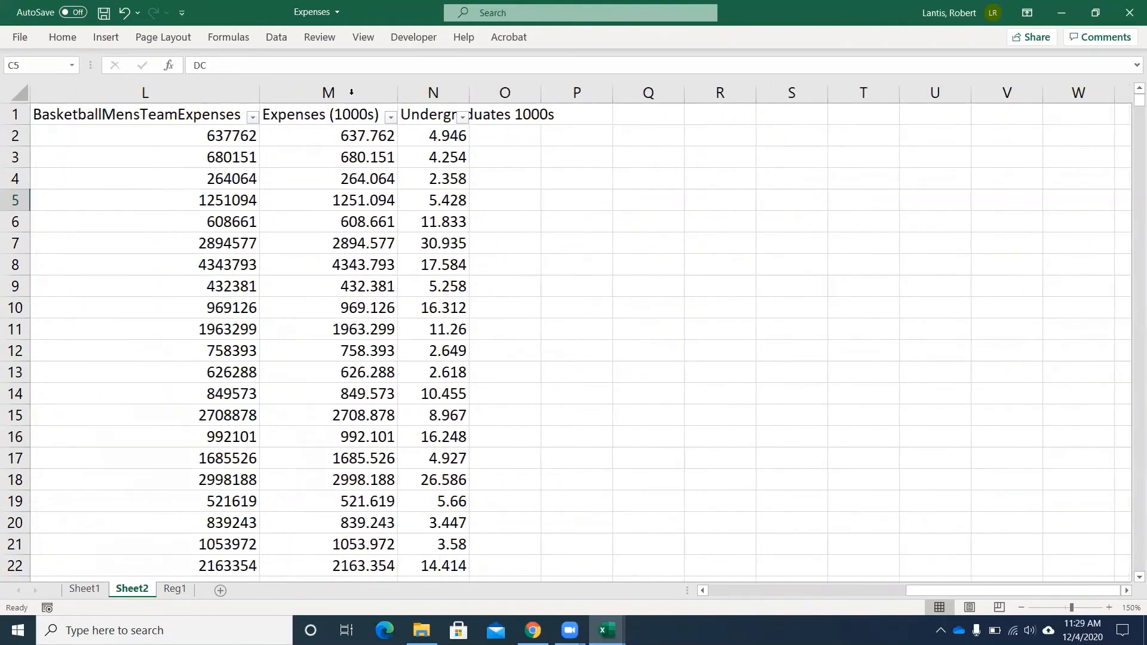
double_click(470, 93)
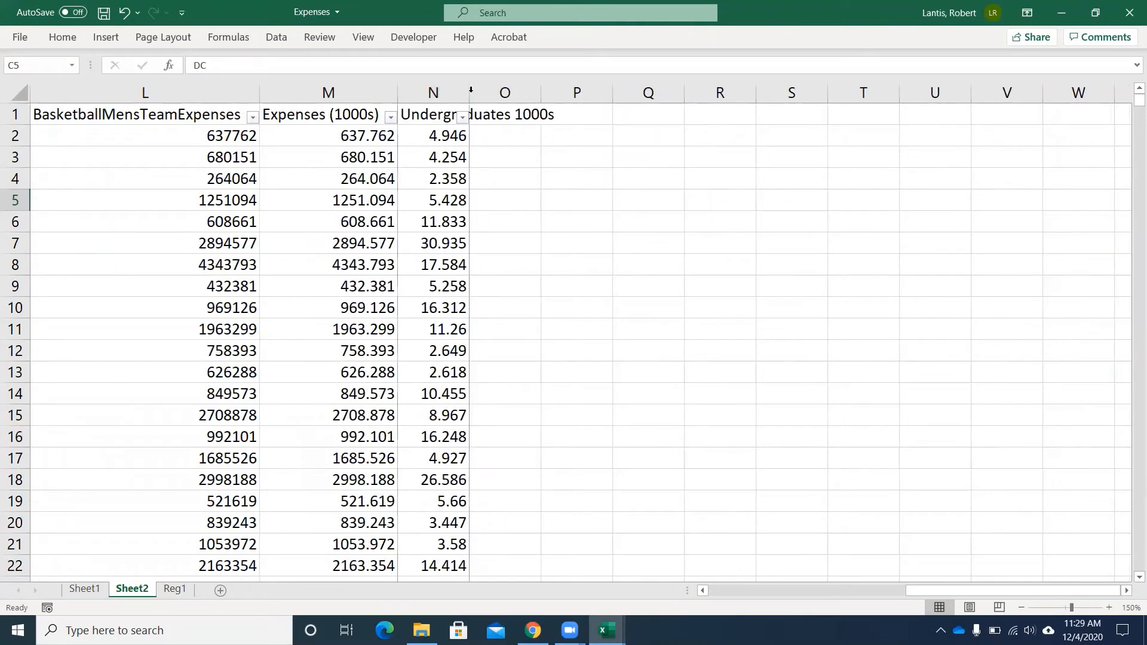
Start a Regression analysis and set its input Y range to the Expenses (1000s) column with its header, $M$1:$M$2918.
click(354, 133)
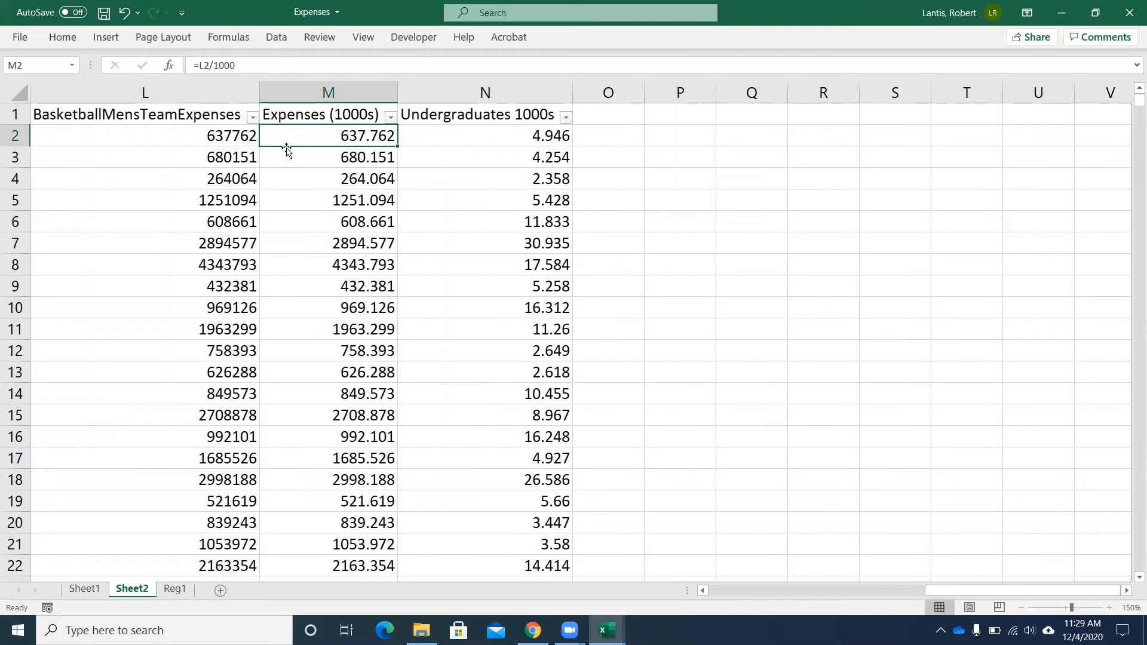
click(279, 40)
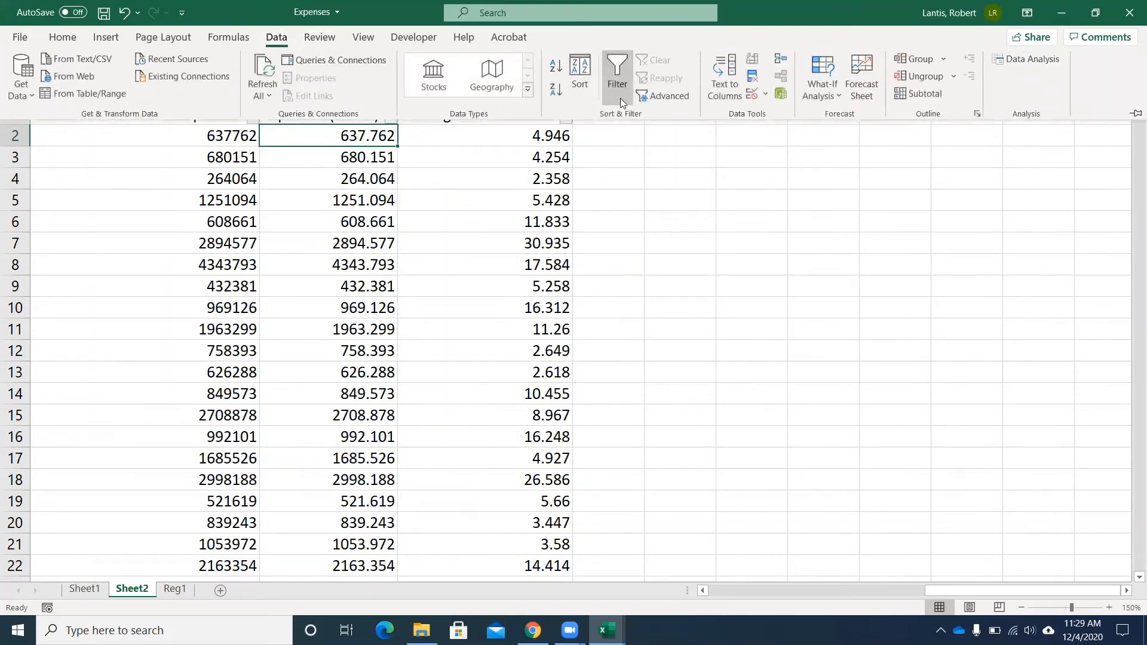
click(1026, 59)
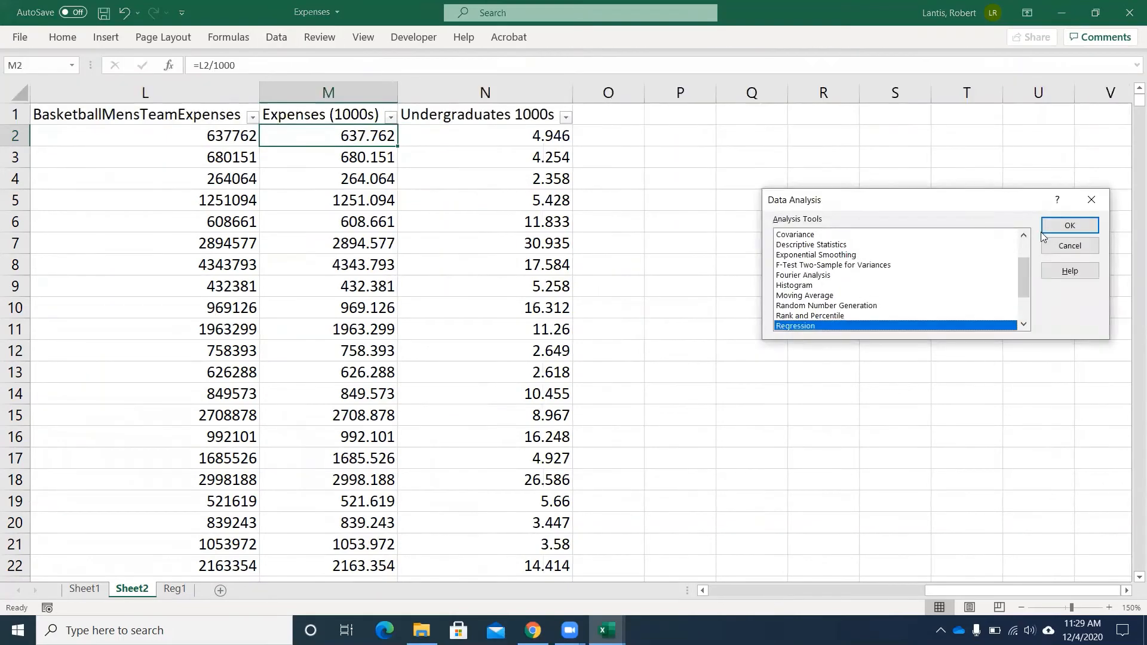
click(1070, 226)
click(1008, 166)
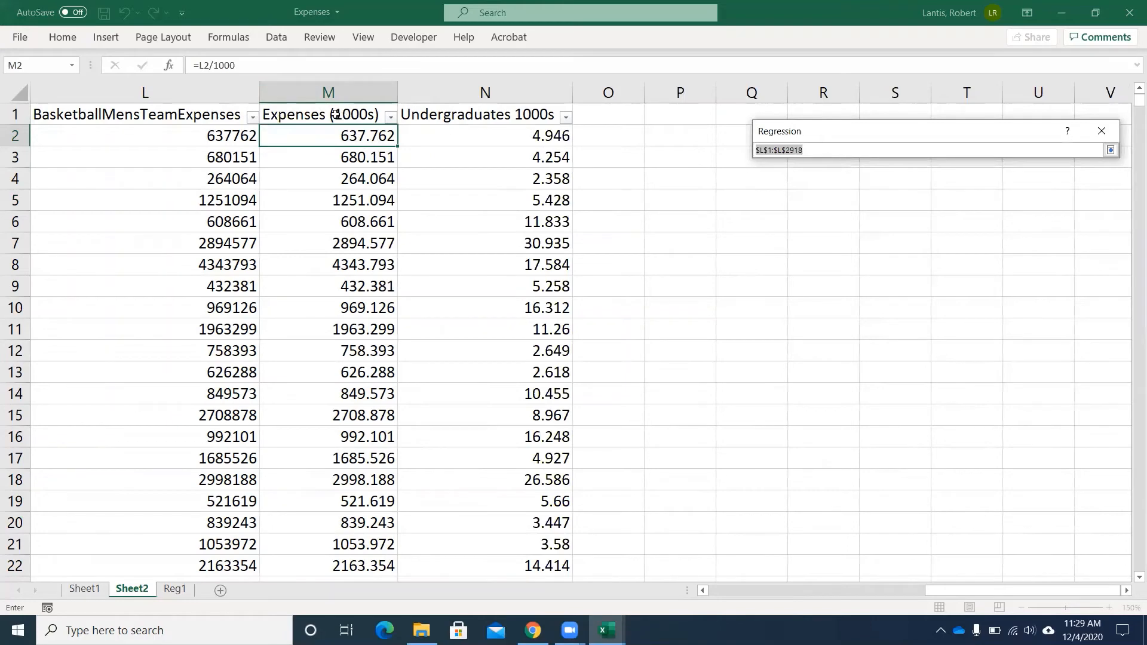
click(353, 115)
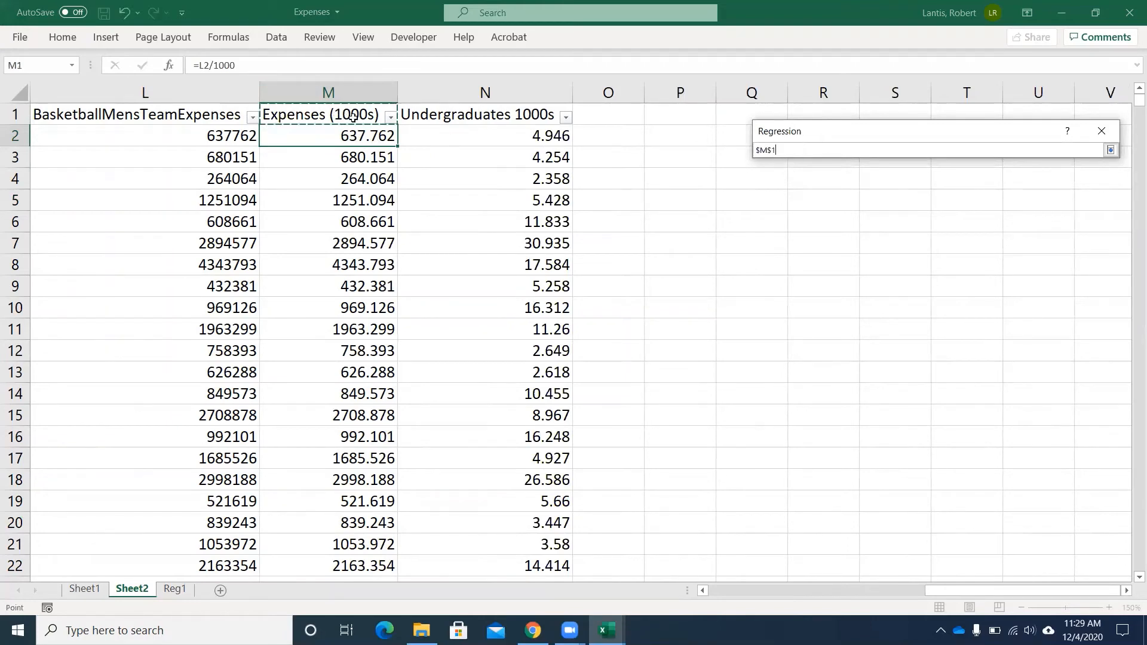
key(ctrl+shift+Down)
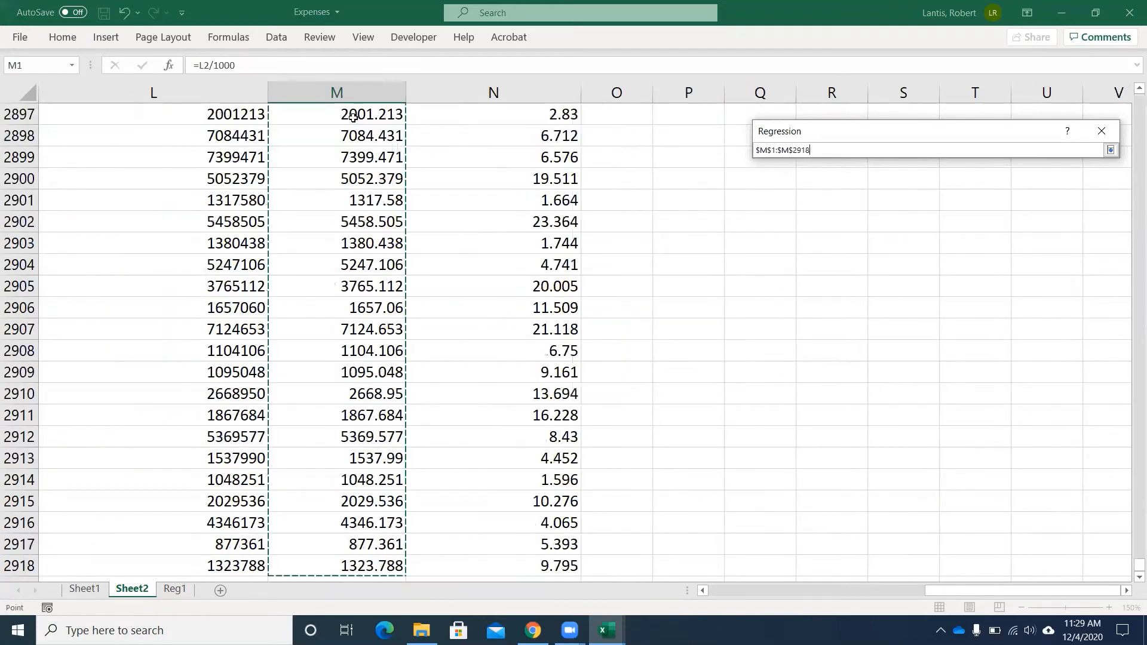
click(1111, 150)
Set the input X range to the Undergraduates 1000s column, $N$1:$N$2918, and run the regression to a new worksheet.
click(1008, 193)
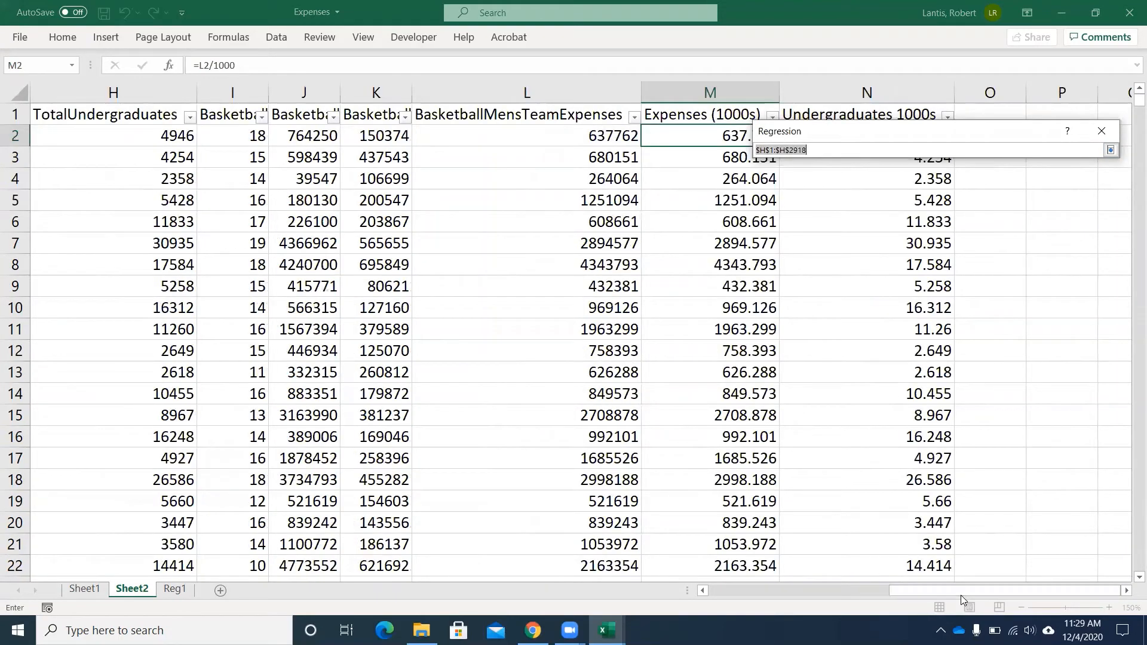
click(896, 121)
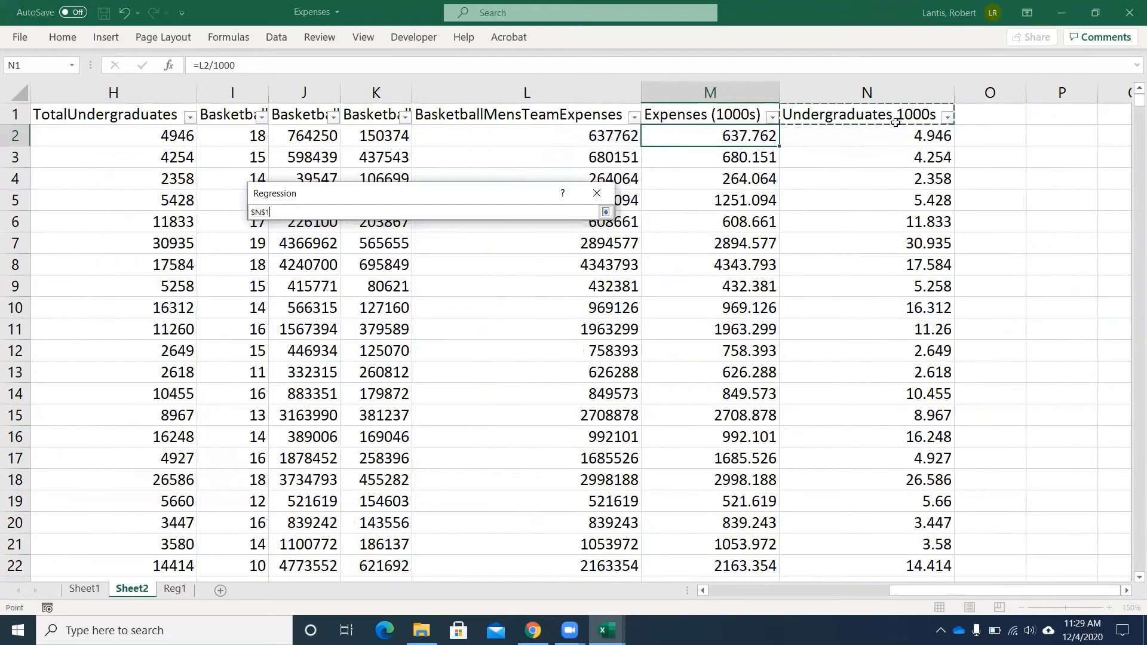
key(ctrl+shift+Down)
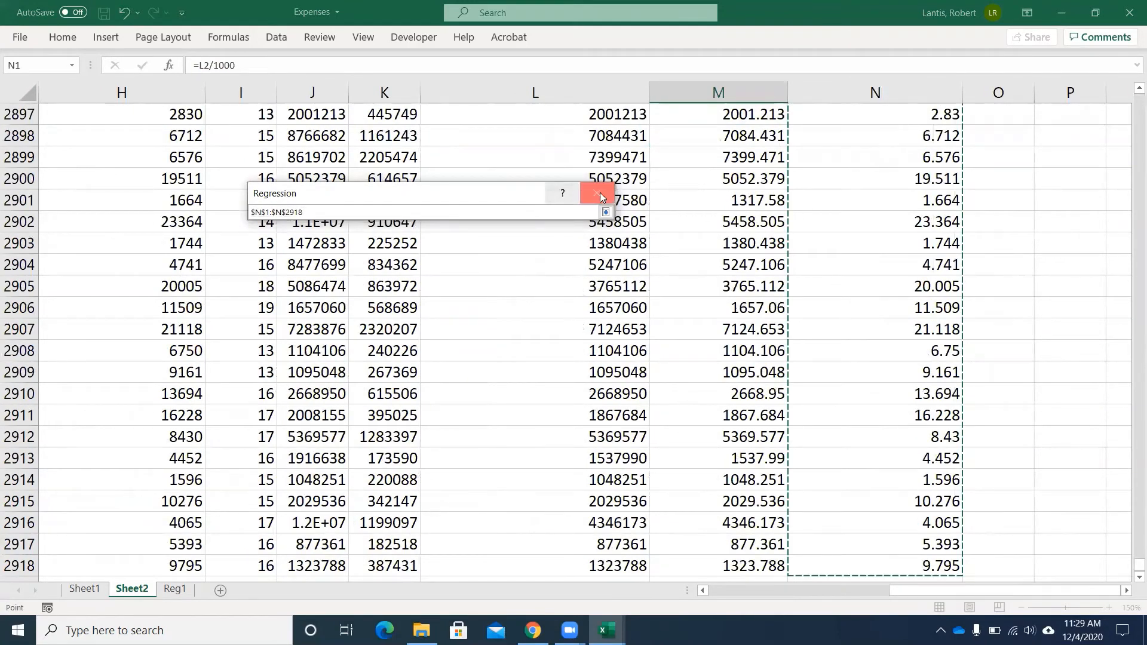
click(606, 212)
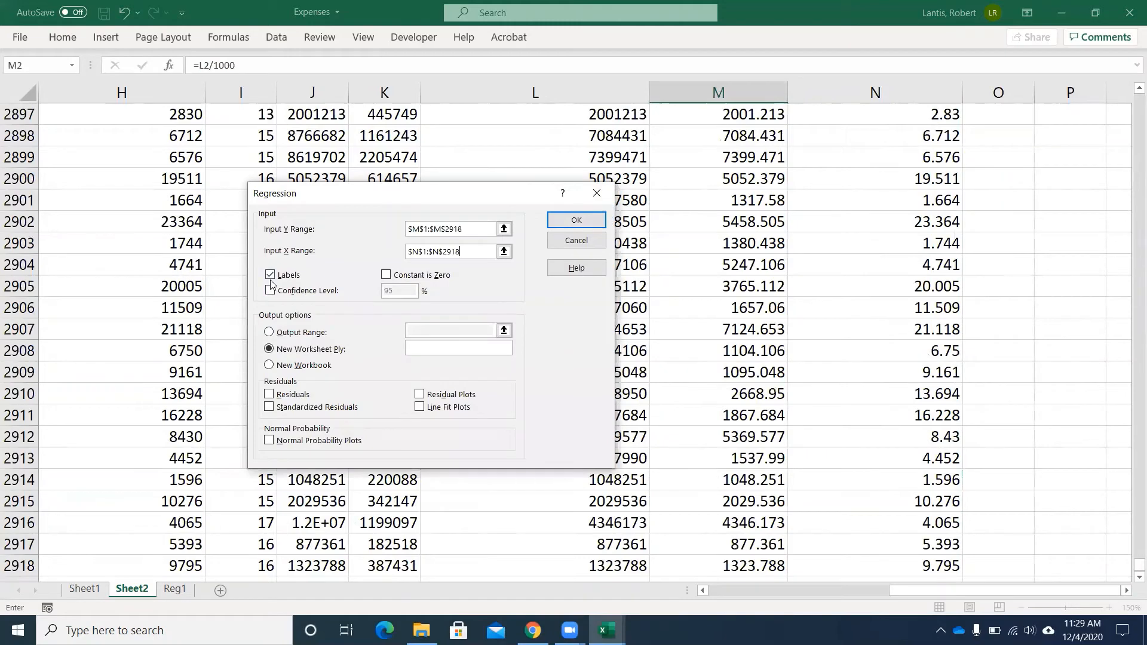
click(575, 221)
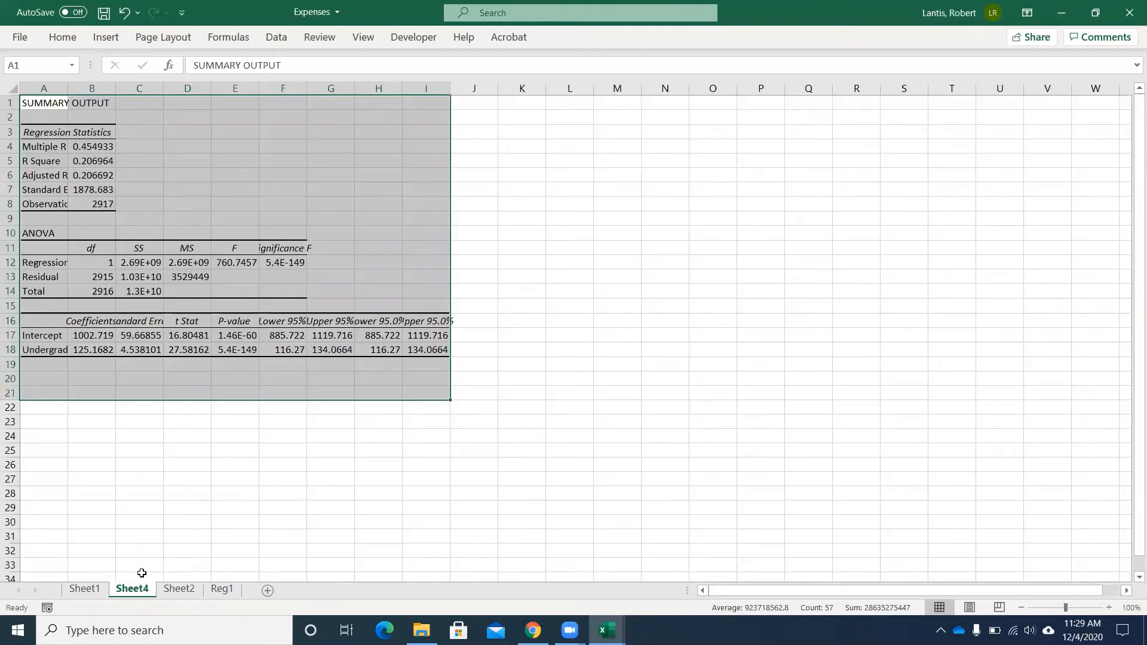
Move the new regression output sheet after Reg1, rename it Reg2 and clear the selection of the output range.
drag(141, 591, 242, 596)
right_click(242, 594)
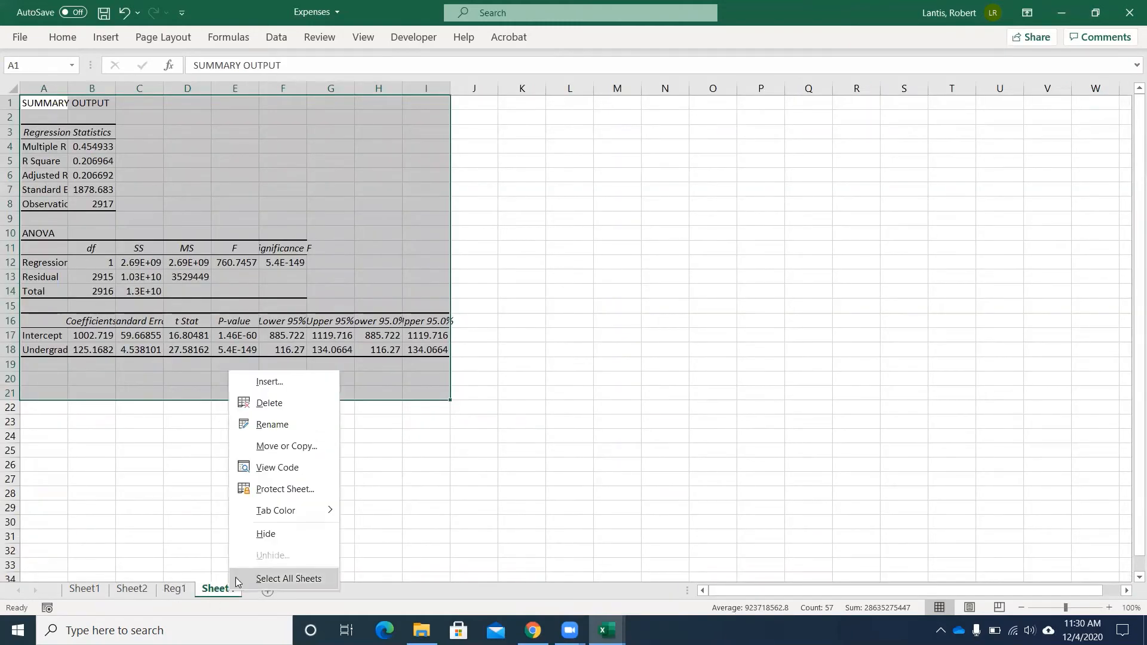
click(275, 426)
text(Reg2)
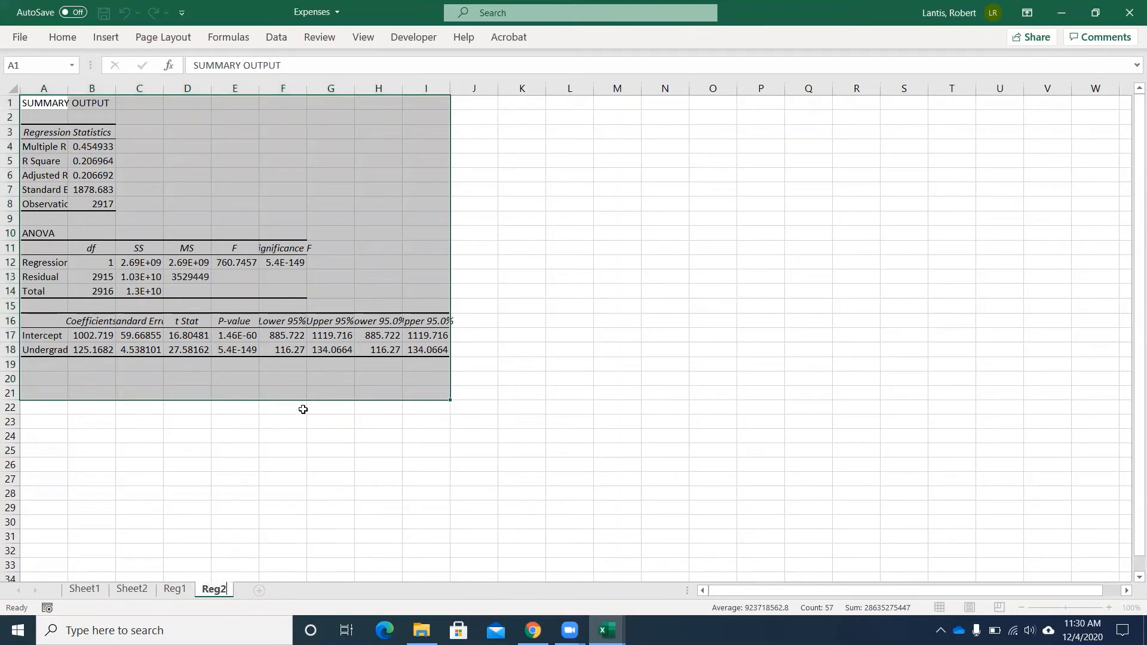
click(472, 275)
Set the magnification of Reg2 to 200% and select the R Square value.
click(364, 39)
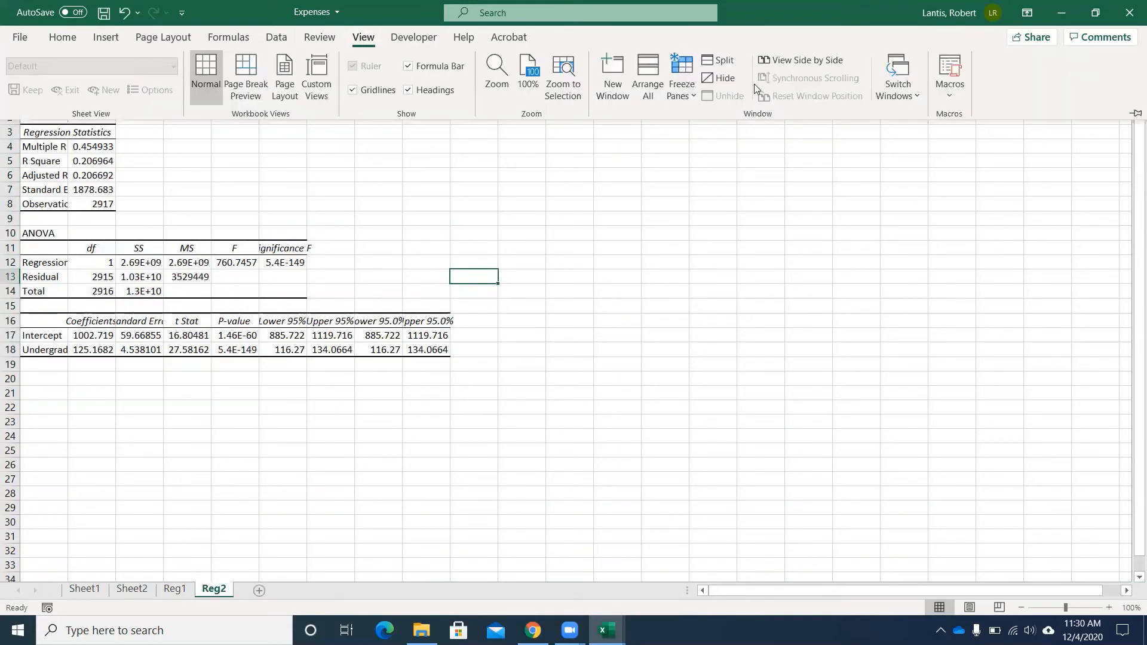
click(499, 67)
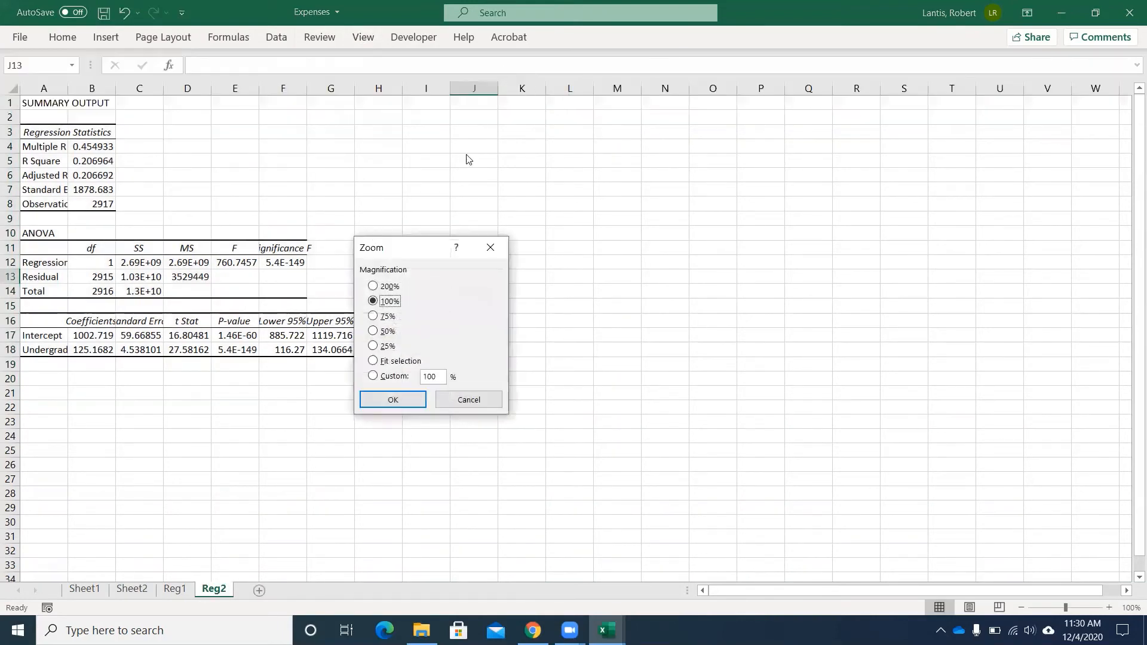
click(389, 286)
click(391, 400)
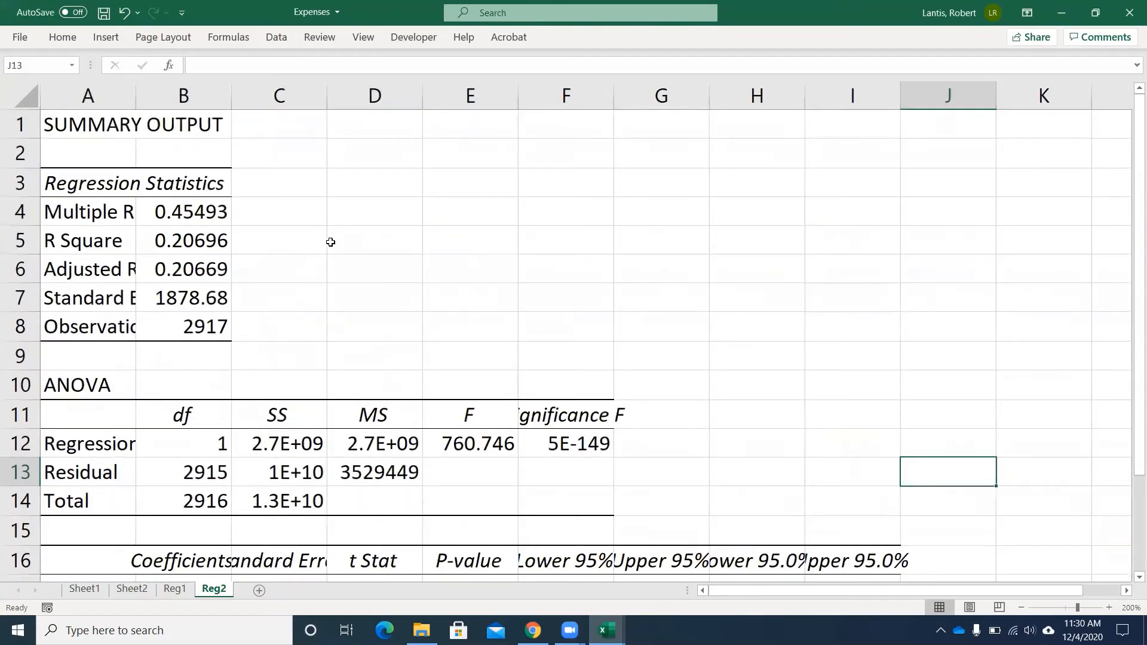
scroll(307, 238, down, 1)
scroll(215, 200, up, 1)
click(195, 235)
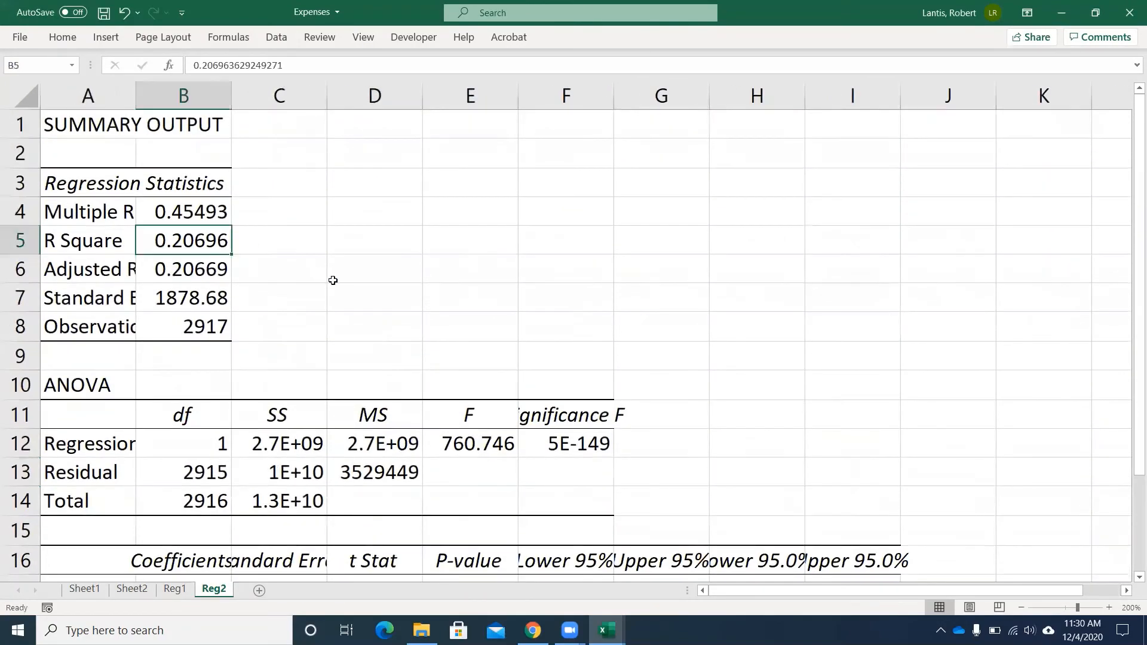
Compare the R Square value with the one on Reg1, and widen column A of Reg2 to fit its labels.
click(175, 589)
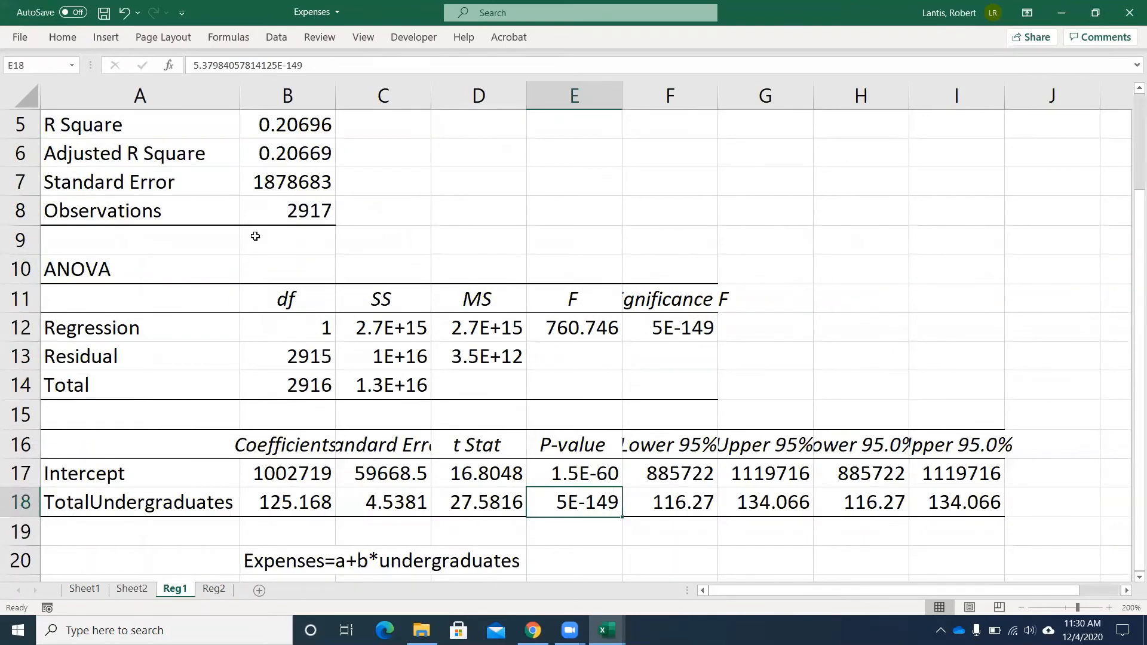
scroll(254, 233, up, 5)
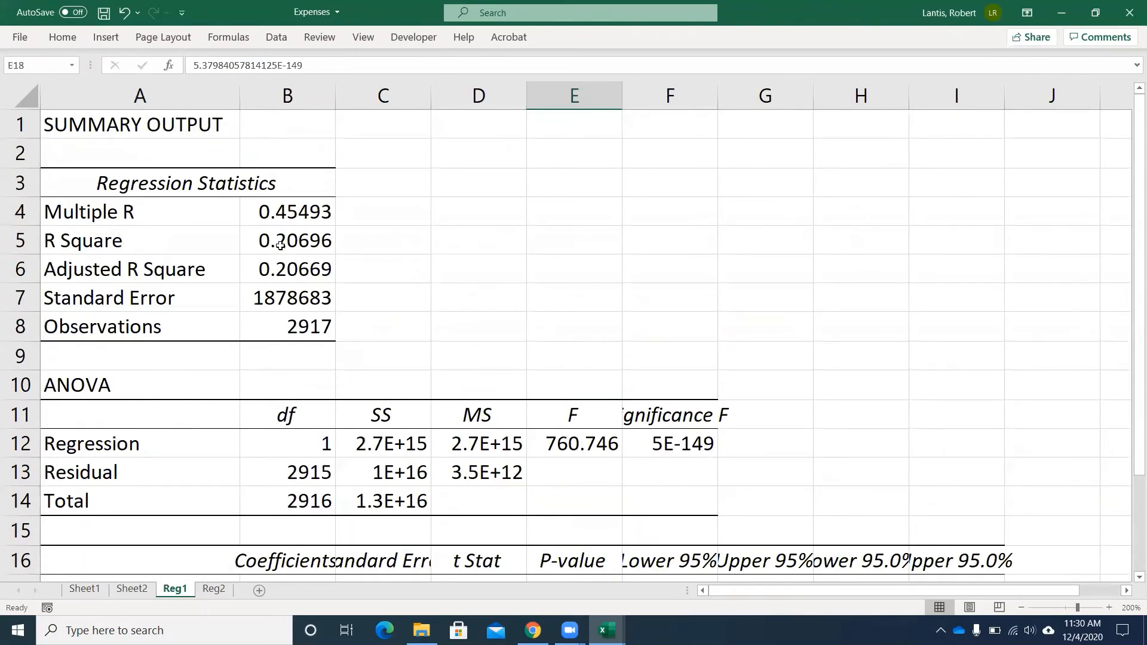
click(213, 590)
scroll(73, 541, down, 1)
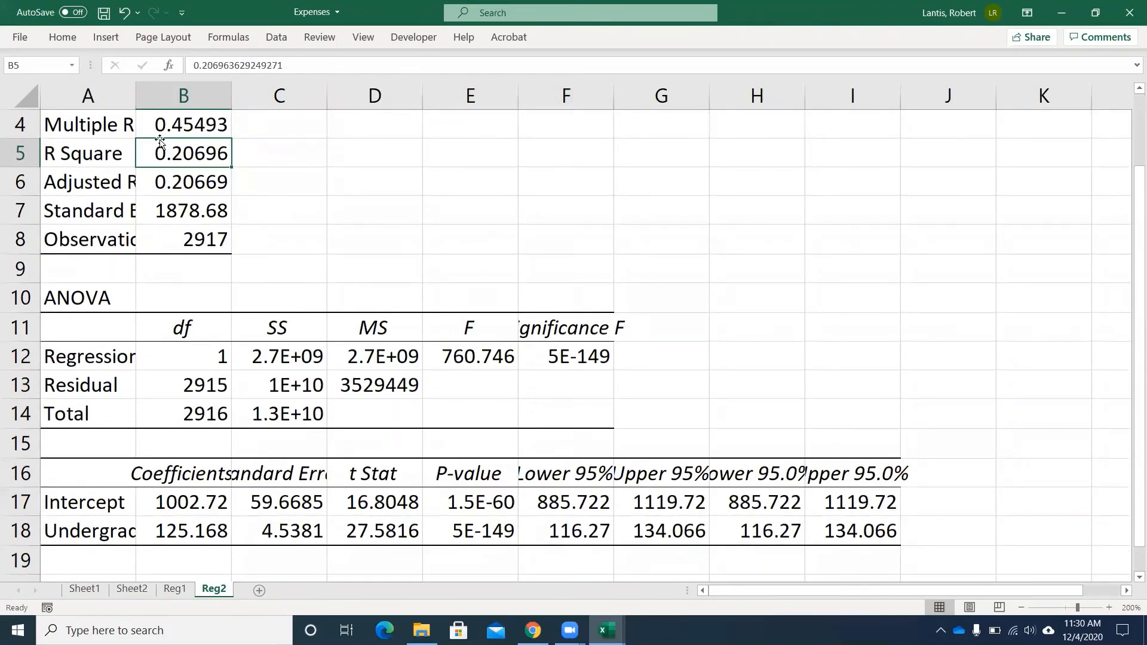
double_click(137, 90)
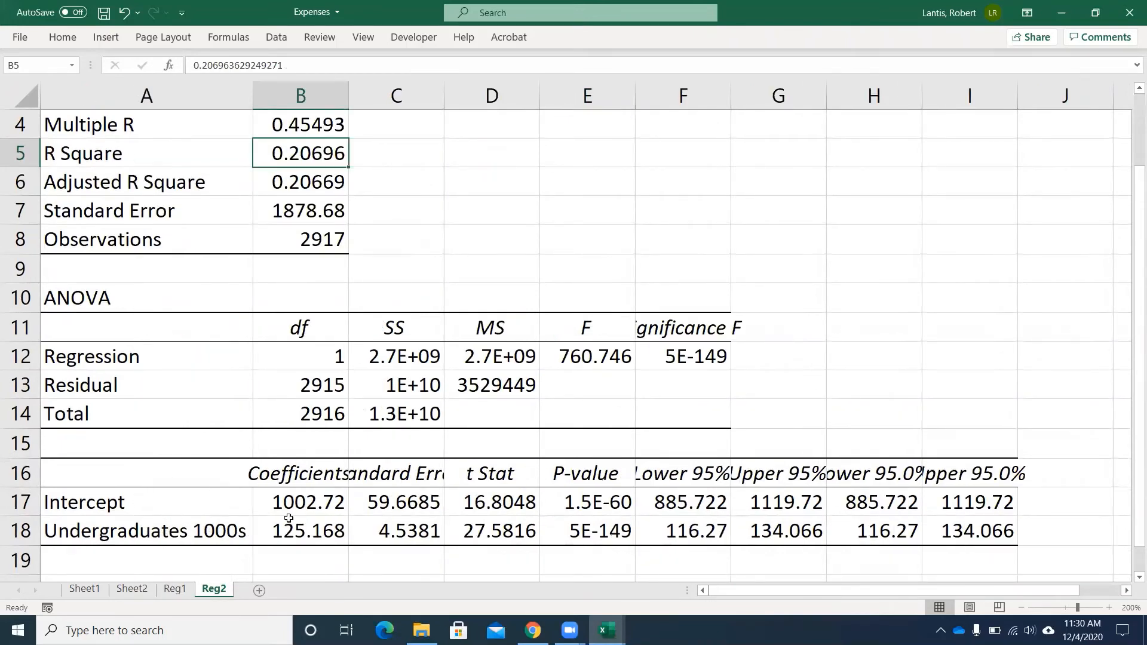
Compare the intercept and undergraduates coefficients in the Reg2 output with those on Reg1.
scroll(266, 481, down, 1)
scroll(263, 480, up, 1)
click(174, 589)
scroll(230, 541, down, 4)
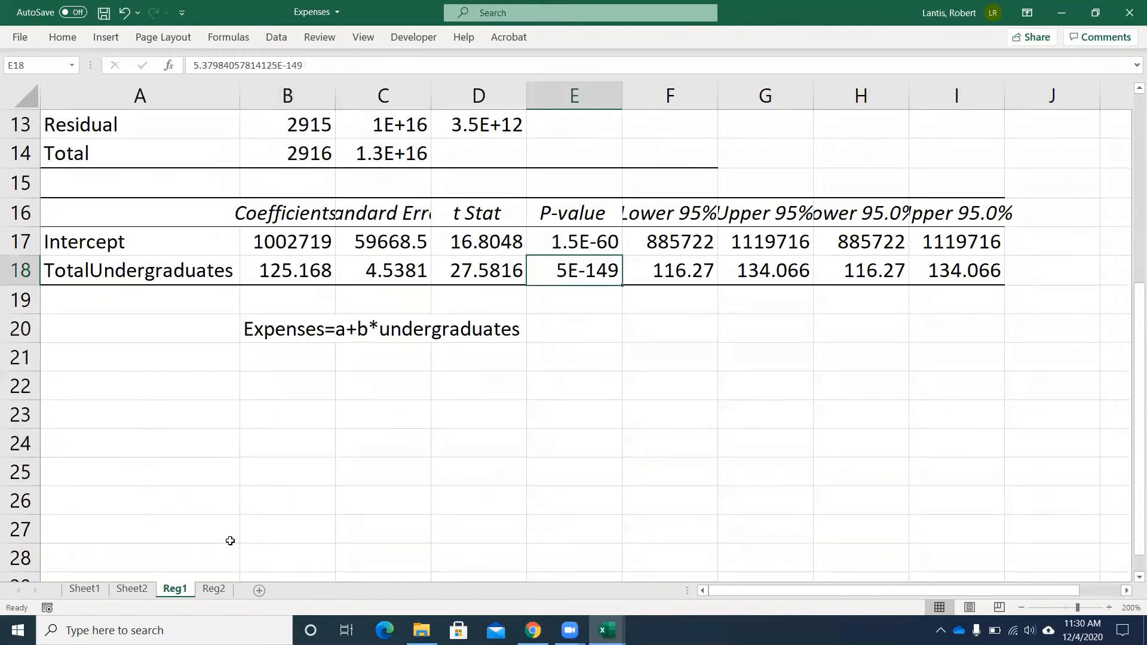
scroll(230, 541, up, 4)
click(214, 590)
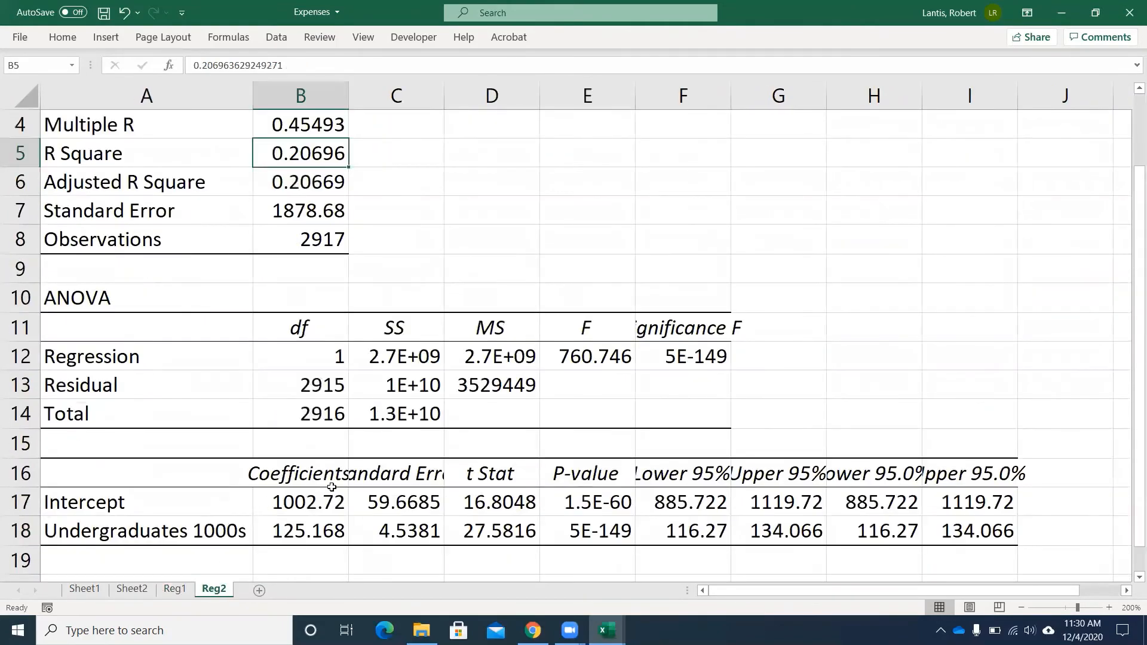
scroll(311, 460, down, 1)
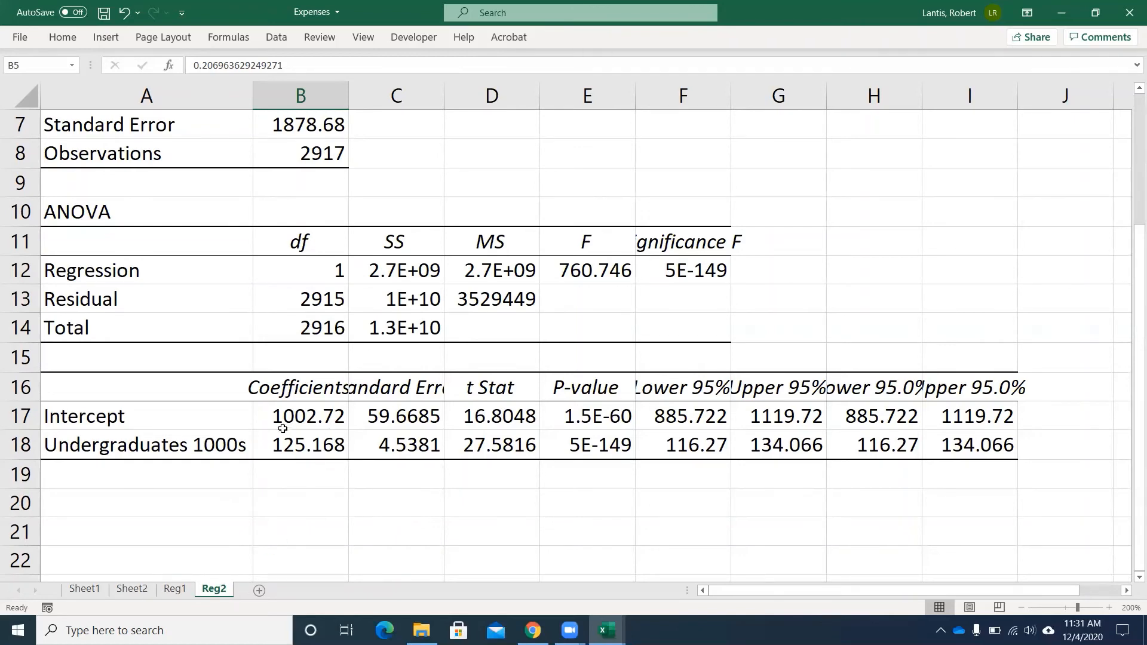
click(182, 592)
scroll(331, 478, down, 2)
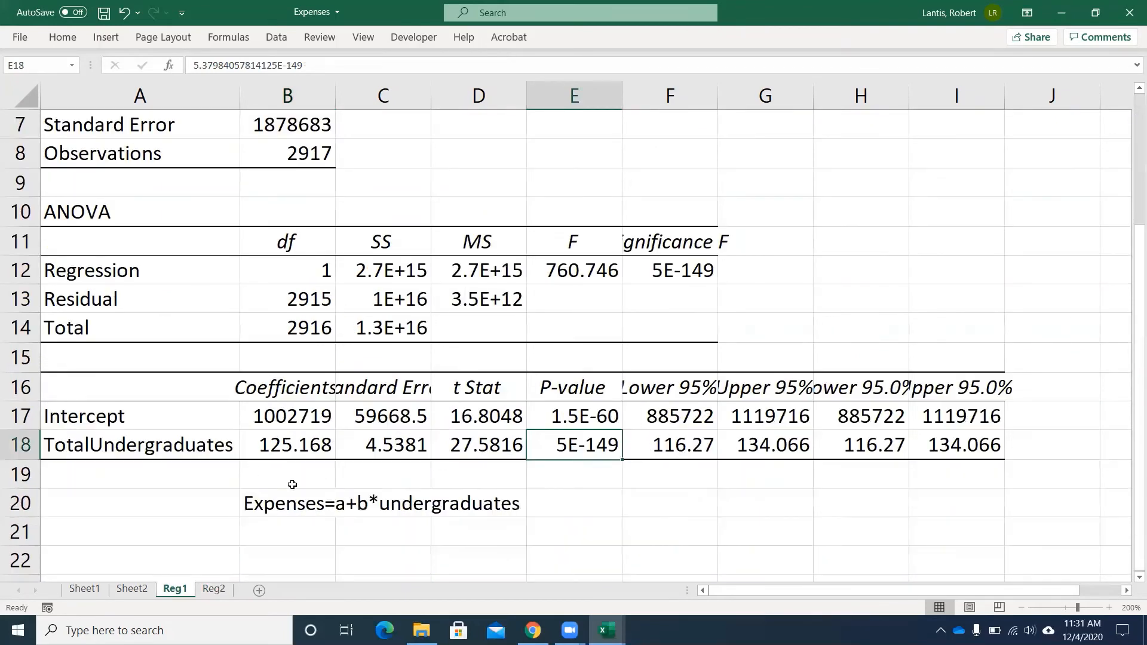
scroll(290, 437, down, 1)
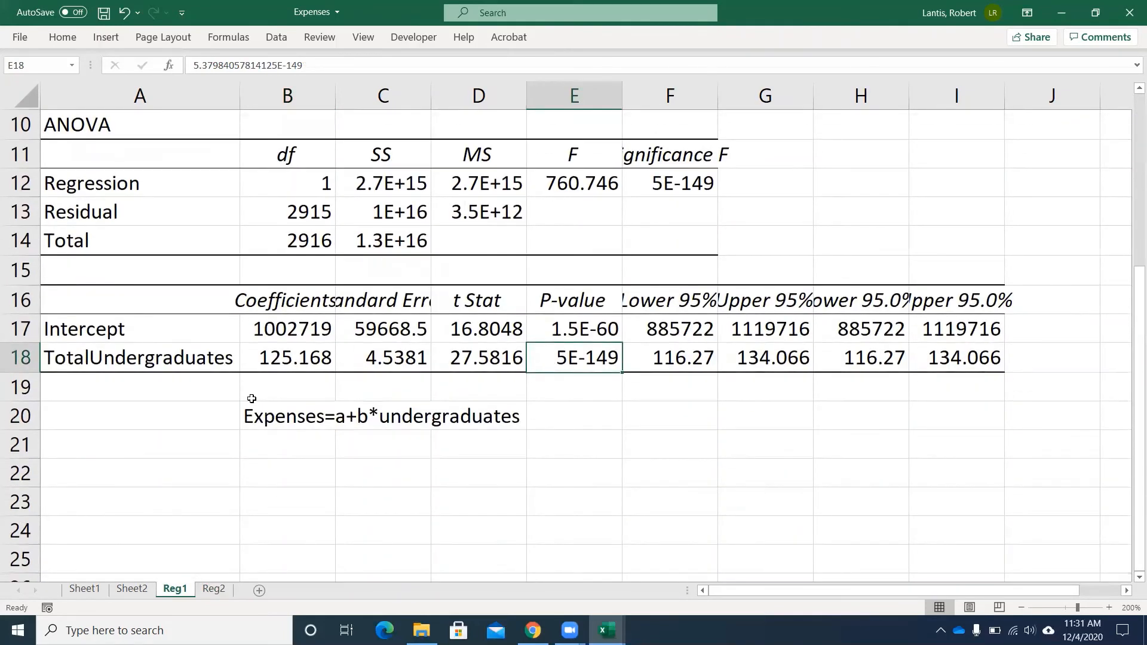
Enter the label Effect of 1000 in B22 of Reg1 and widen column B to fit its text.
click(264, 477)
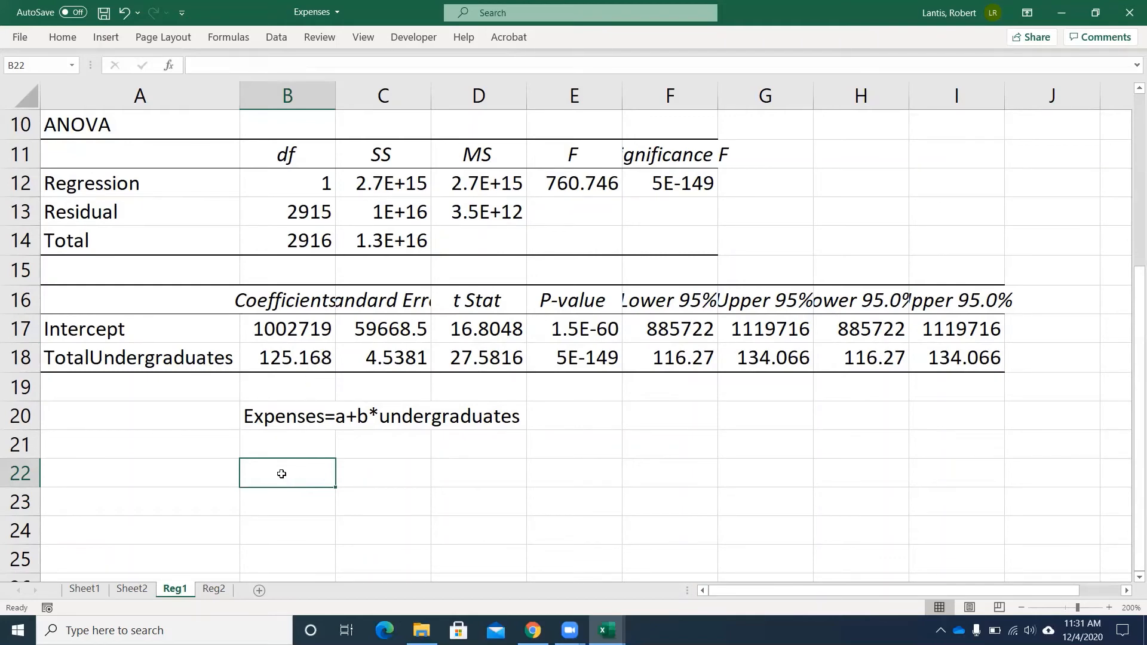
text(Effect)
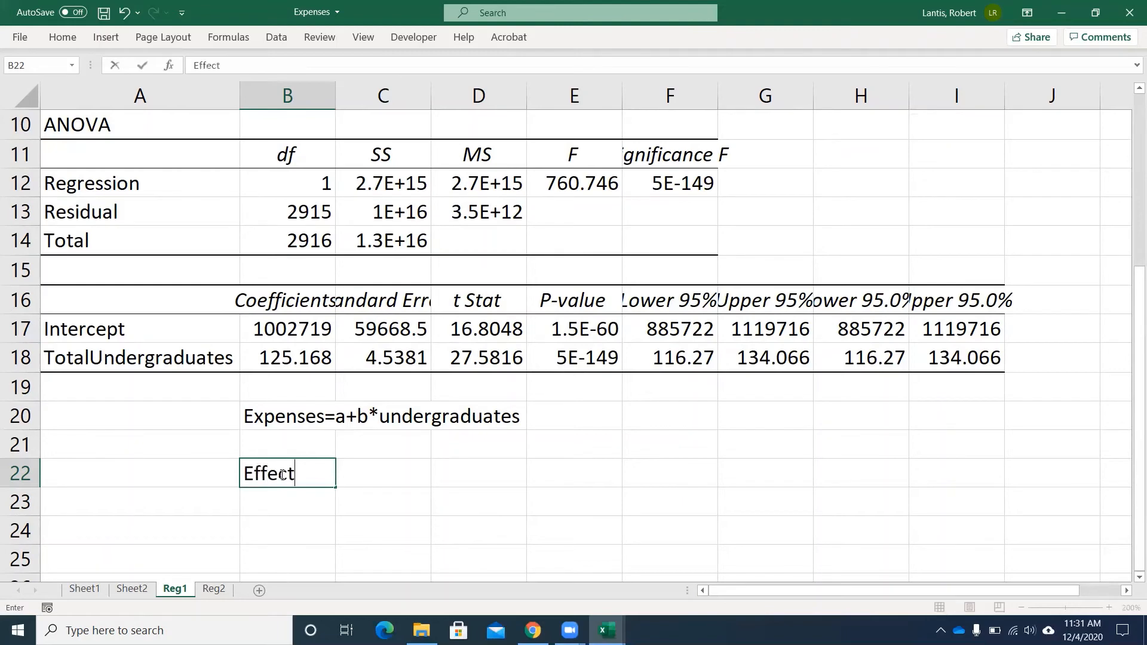
text( of 100)
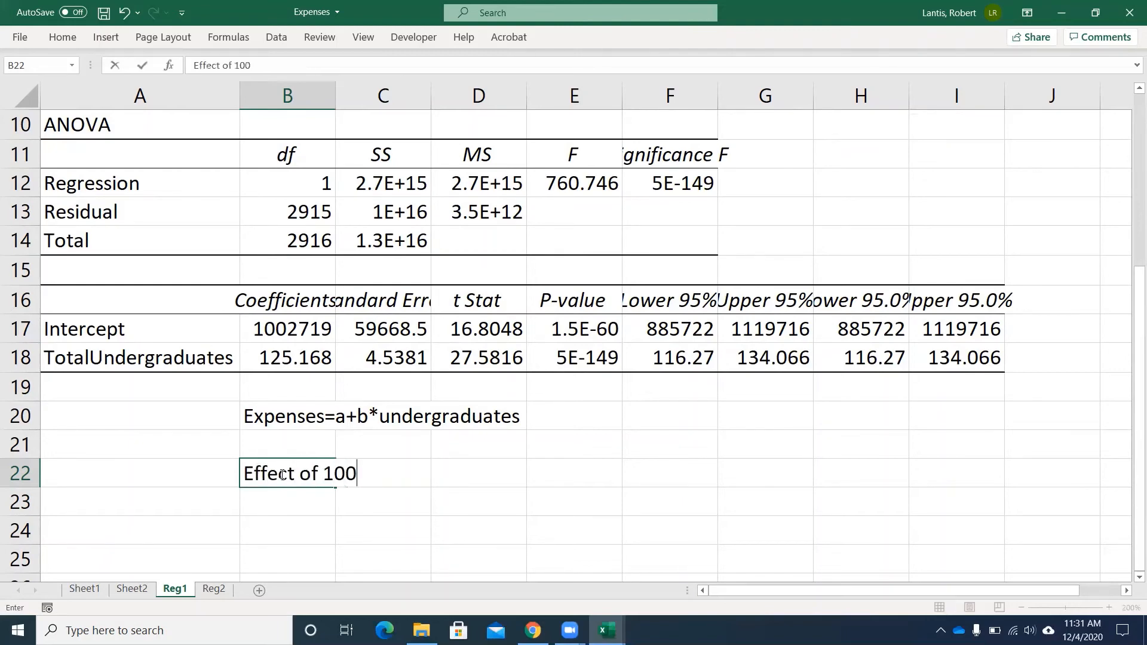
text(0)
key(Tab)
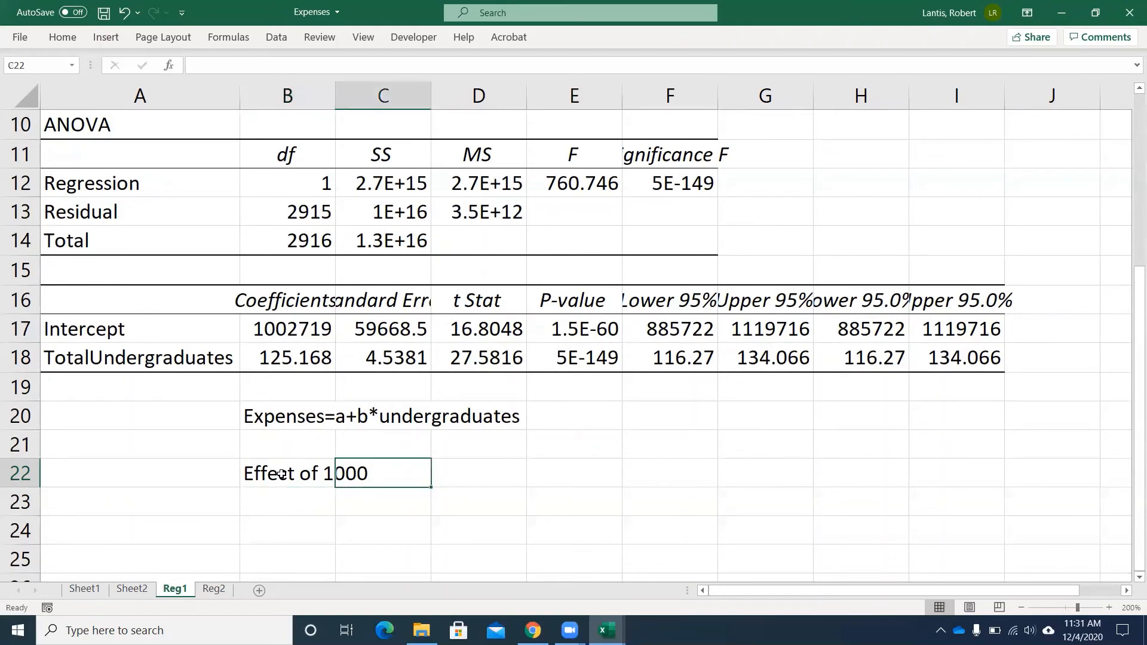
double_click(334, 96)
Calculate the effect of 1000 undergraduates in C22 of Reg1 with =B18*1000 and compare it with the undergraduates coefficient on Reg2.
click(404, 356)
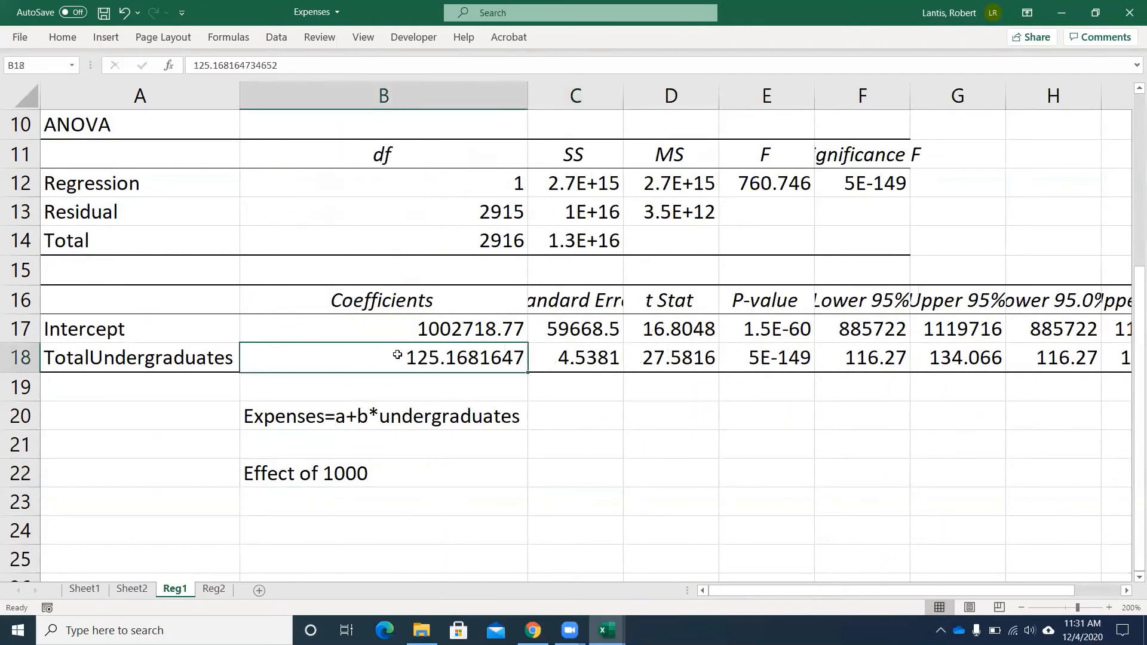
click(559, 470)
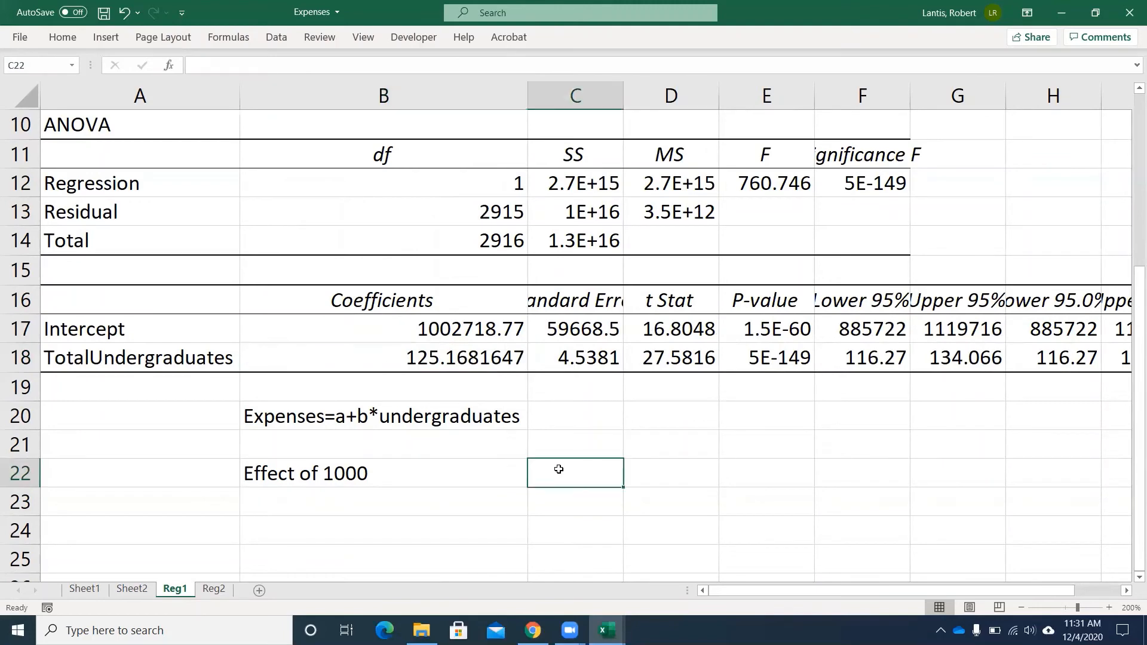
text(=)
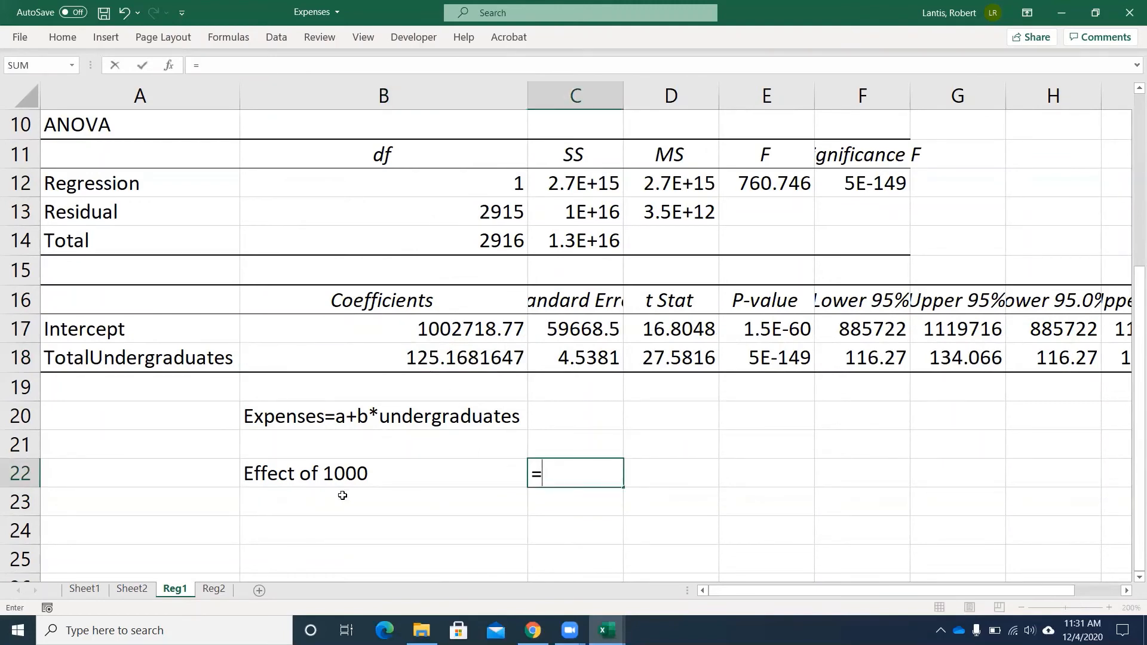
click(432, 359)
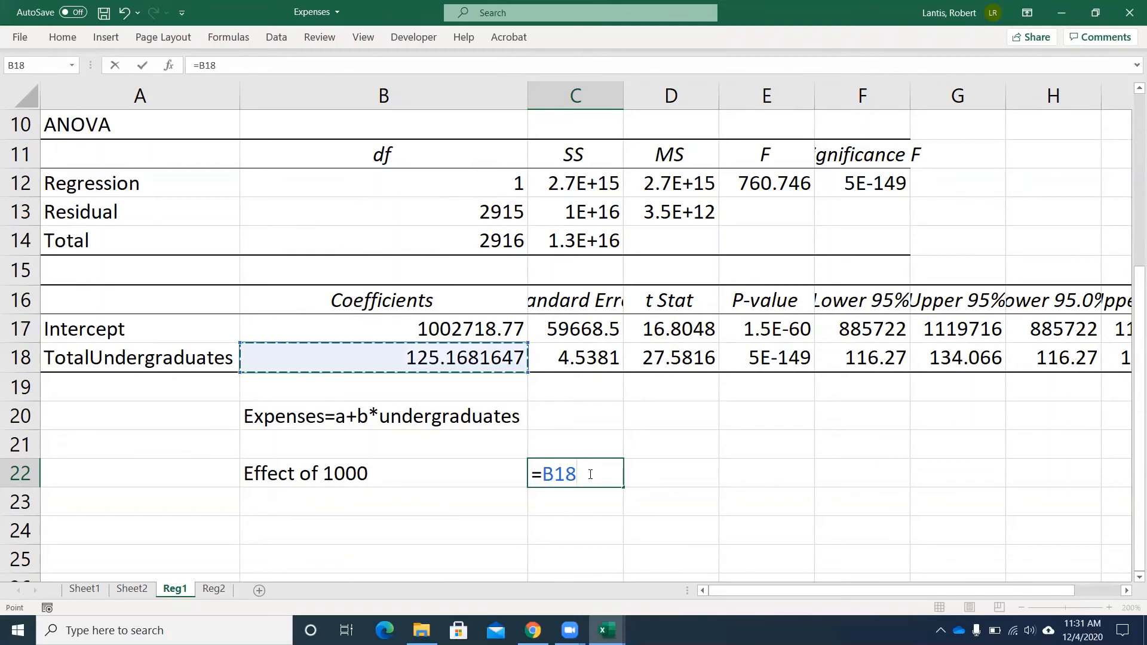
text(*1000)
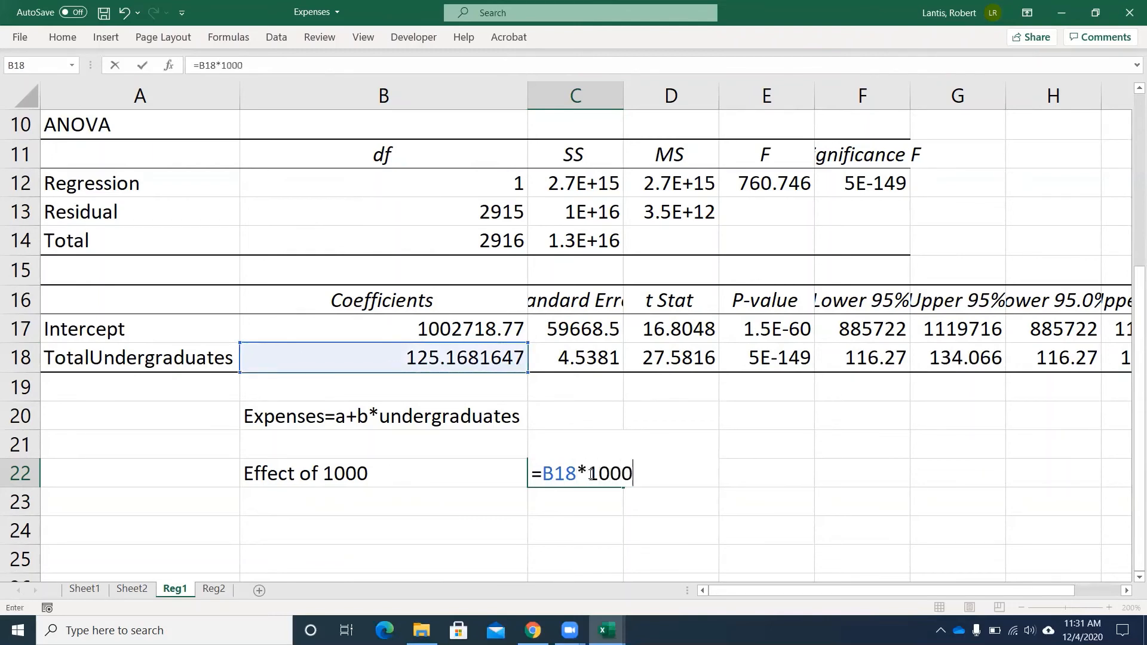
key(Return)
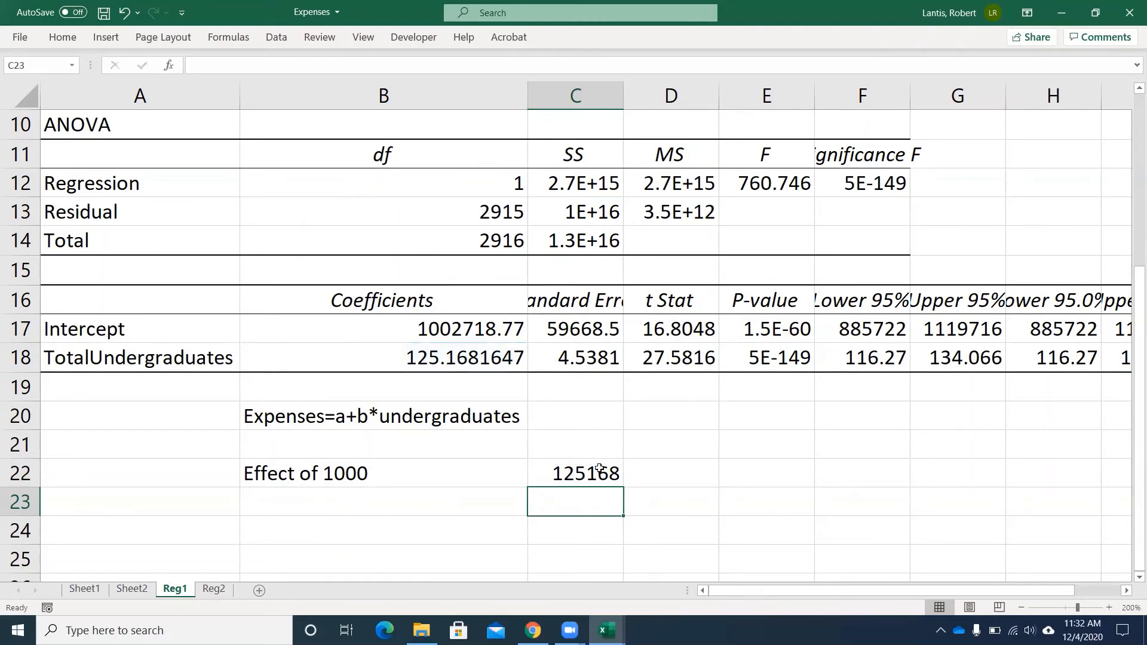
click(215, 589)
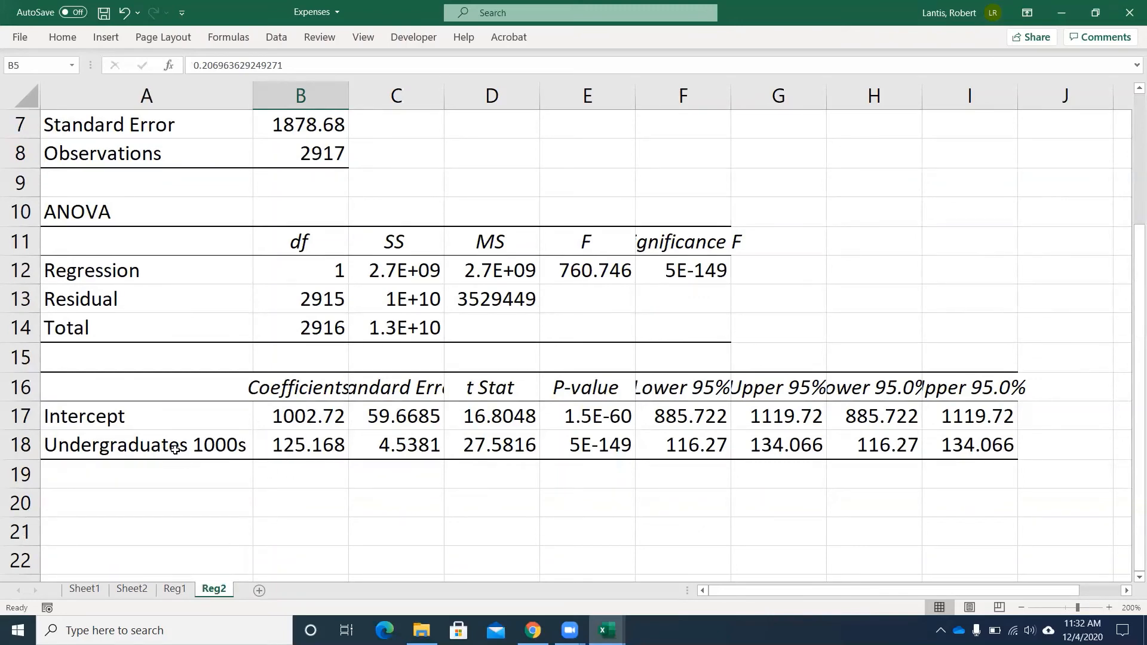
click(175, 589)
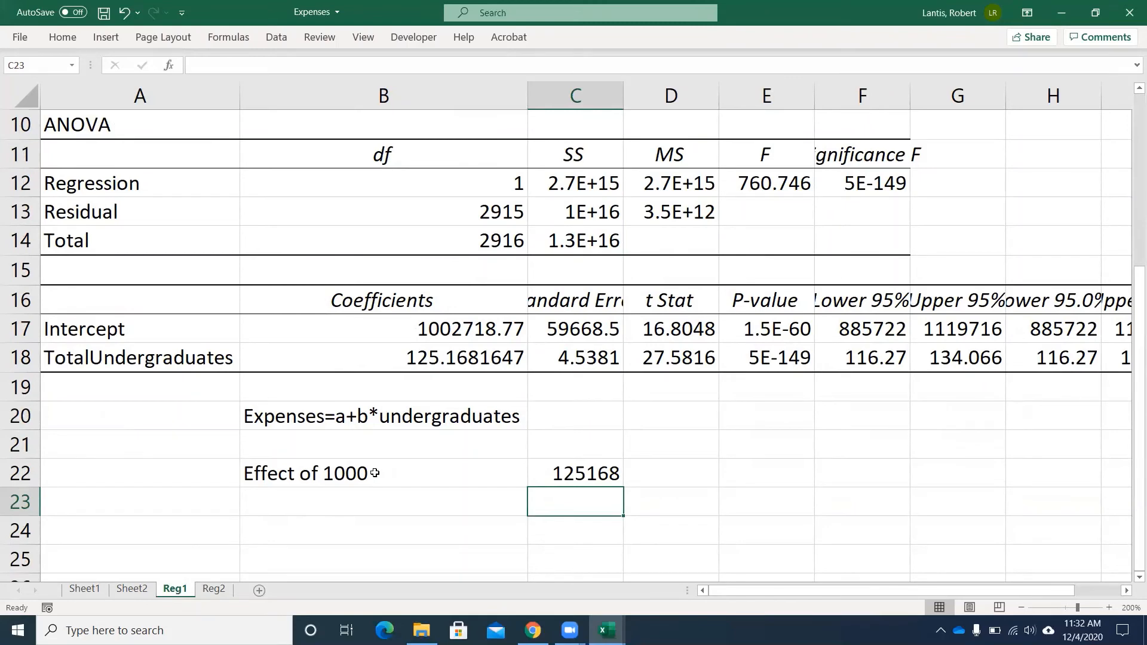
Set up a Regression analysis on Sheet2 with the BasketballMensTeamExpenses column, L1:L2918, as the Y range.
click(134, 590)
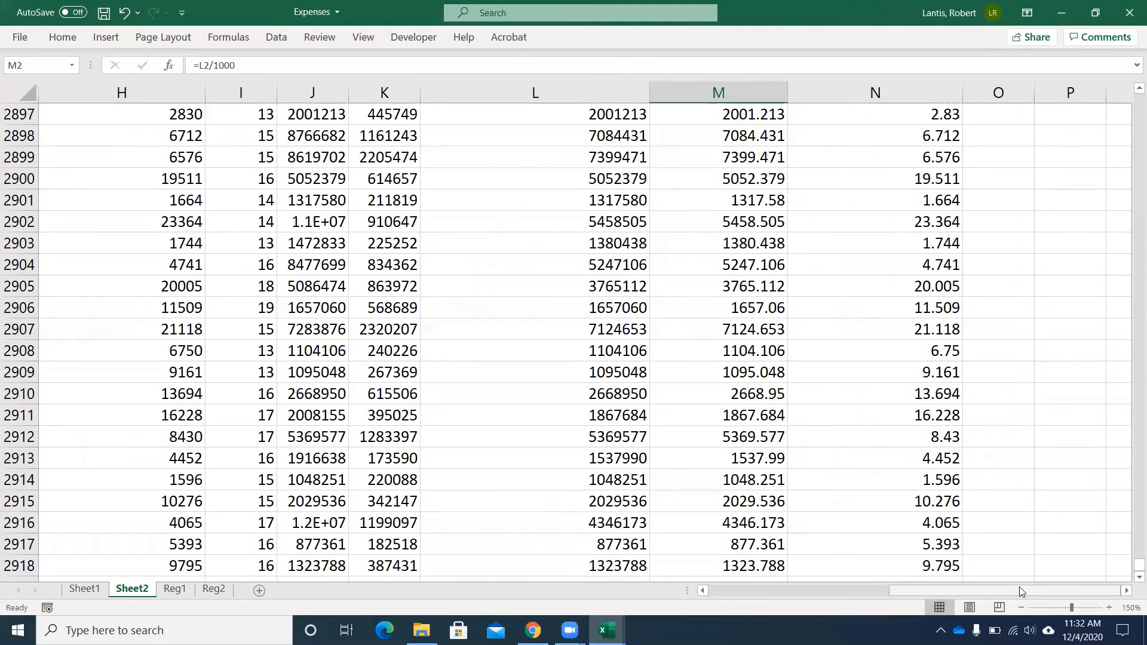
drag(1138, 564, 1130, 89)
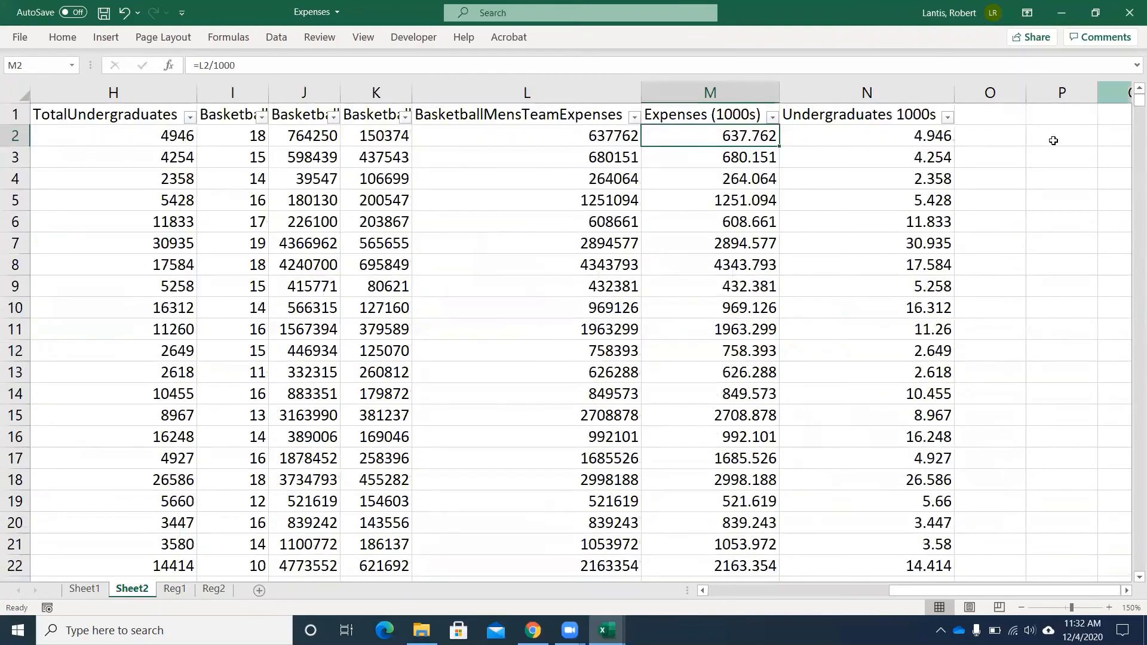
click(276, 37)
click(1061, 58)
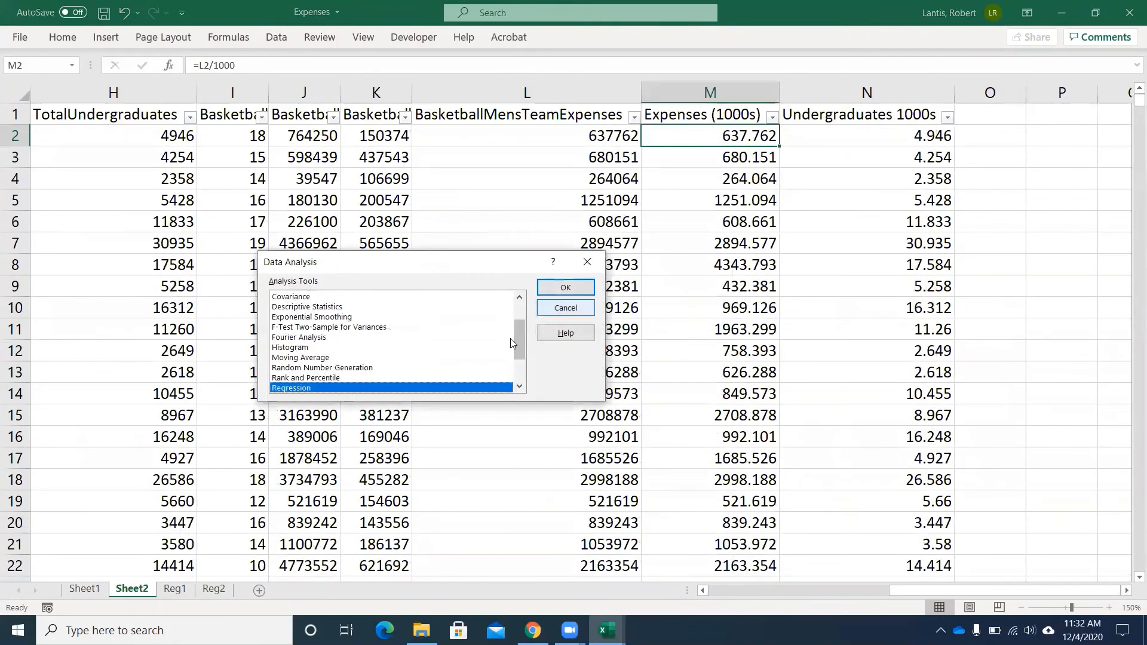
click(585, 288)
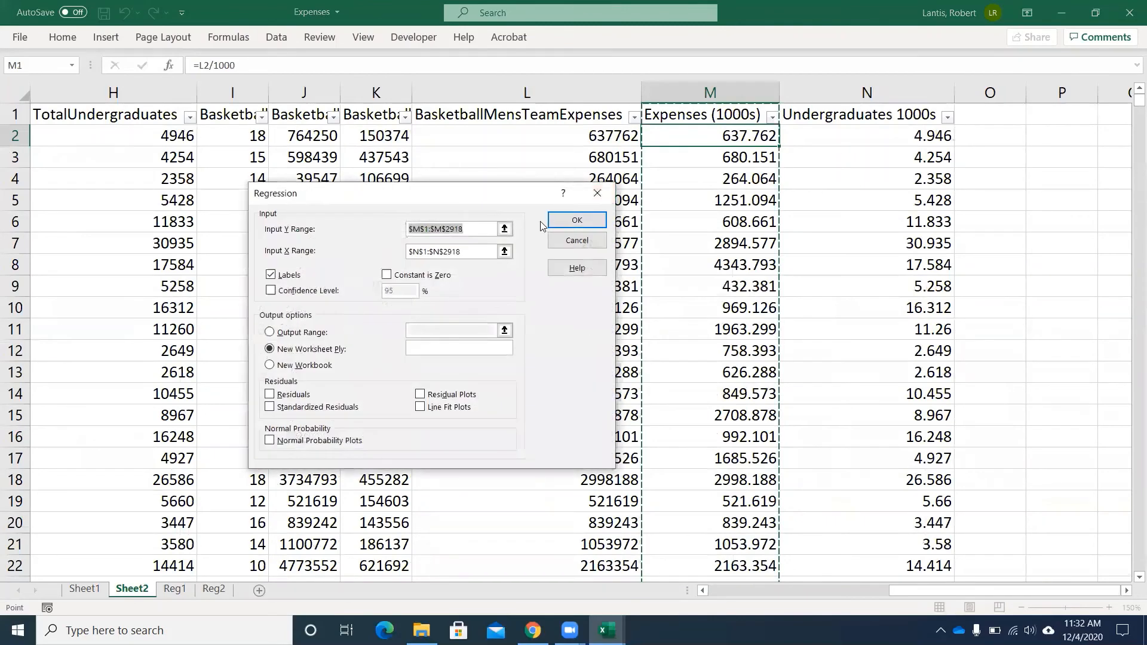
click(504, 230)
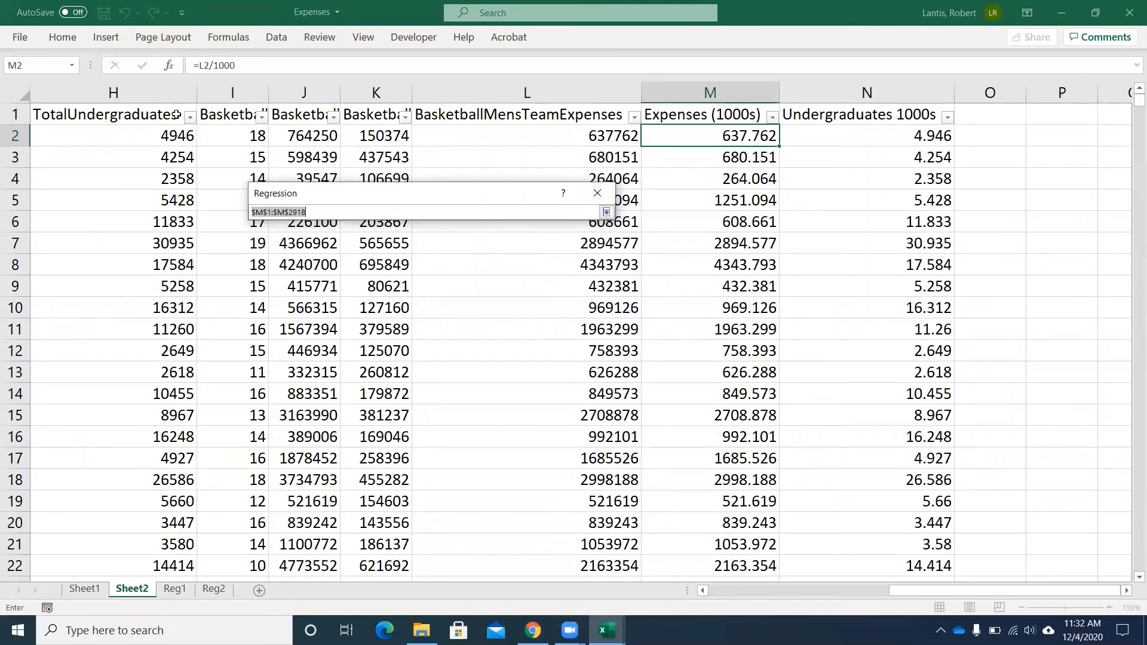
click(463, 115)
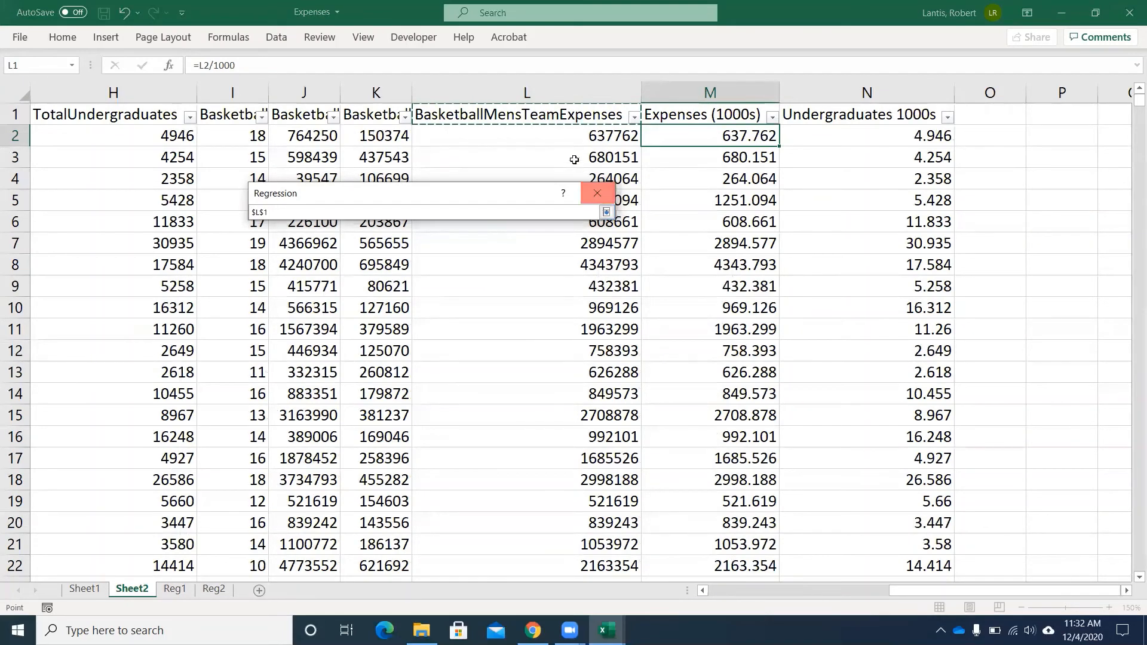
key(ctrl+shift+Down)
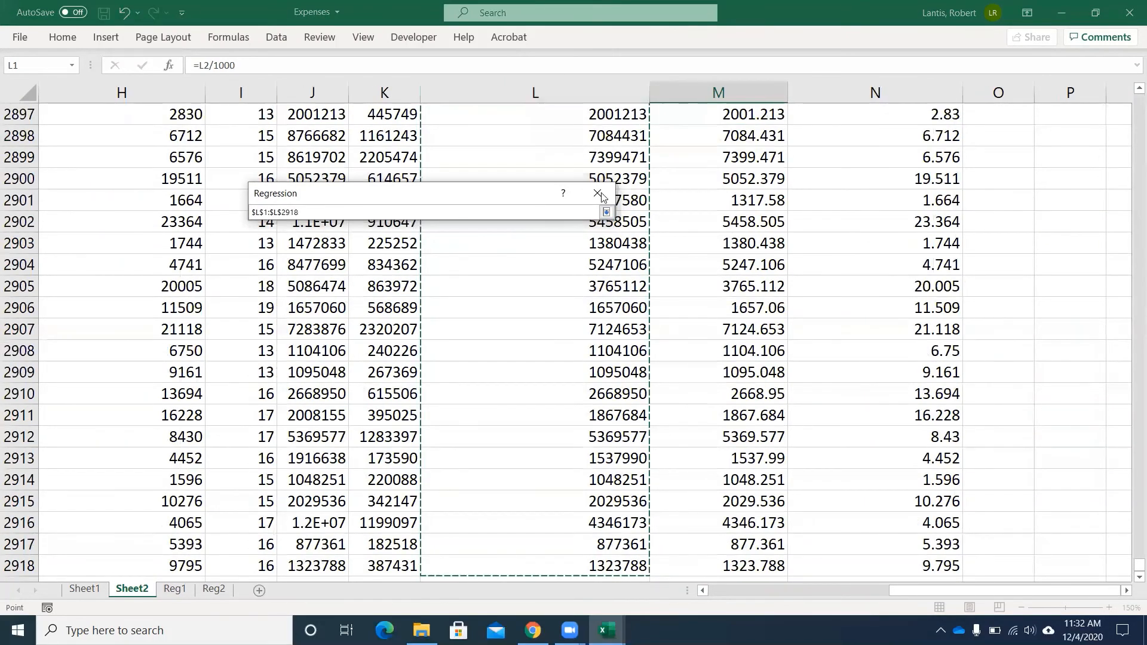
click(607, 213)
Set the X range to the Undergraduates 1000s column, N1:N2918, and run the regression with labels to a new worksheet.
click(511, 252)
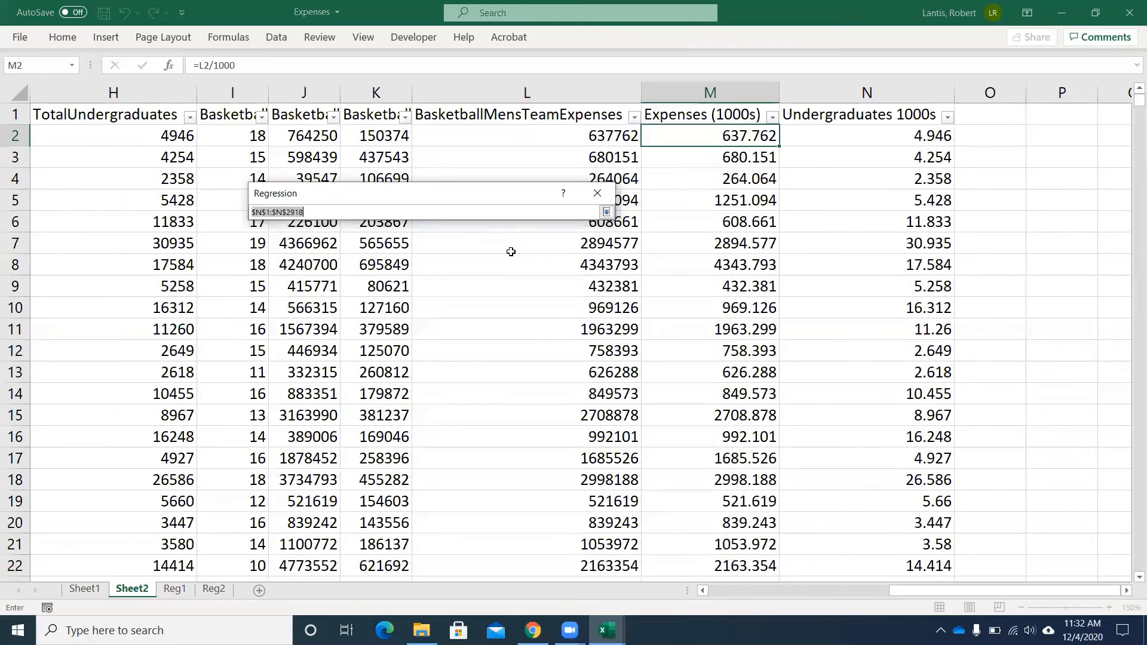
click(861, 120)
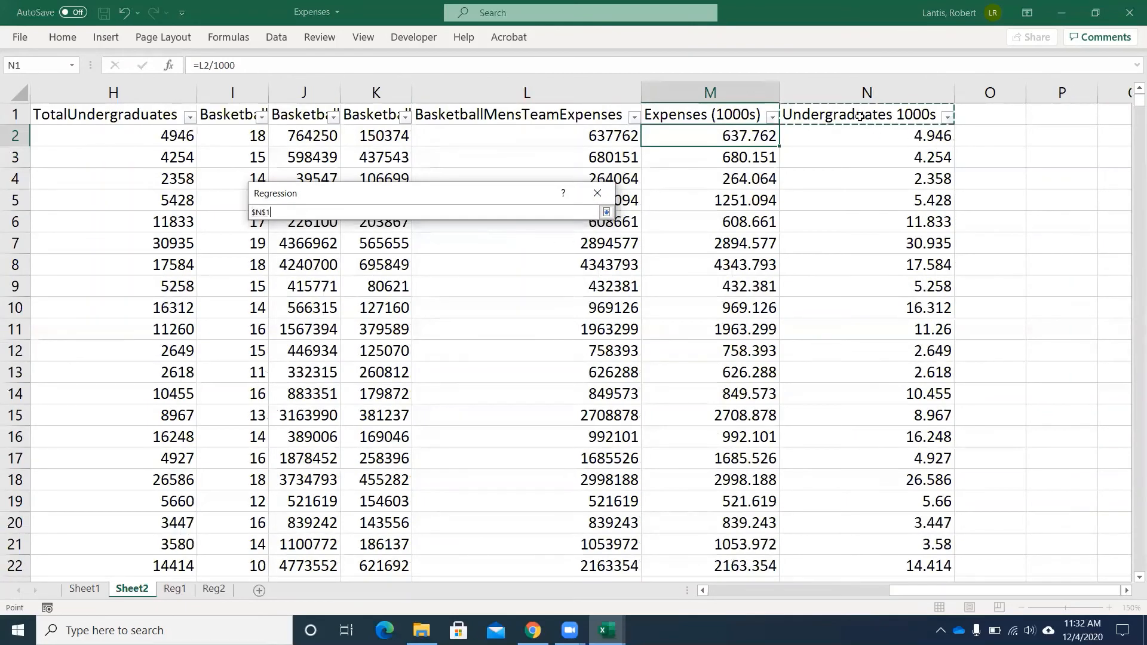
key(ctrl+shift+Down)
click(606, 212)
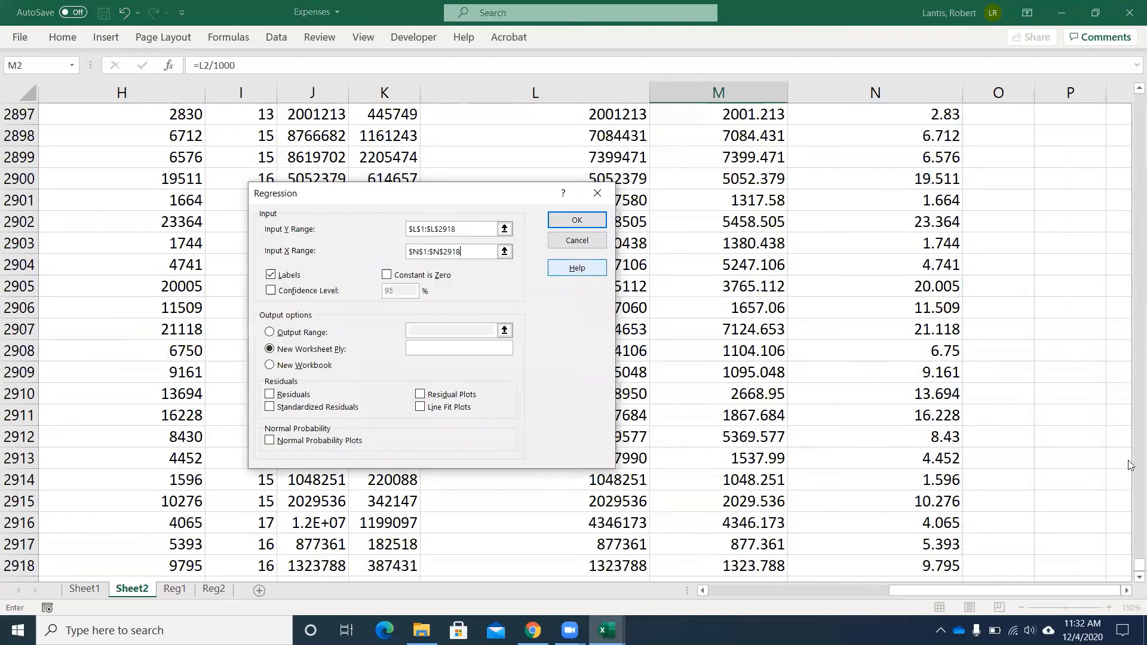
drag(1129, 574, 1128, 86)
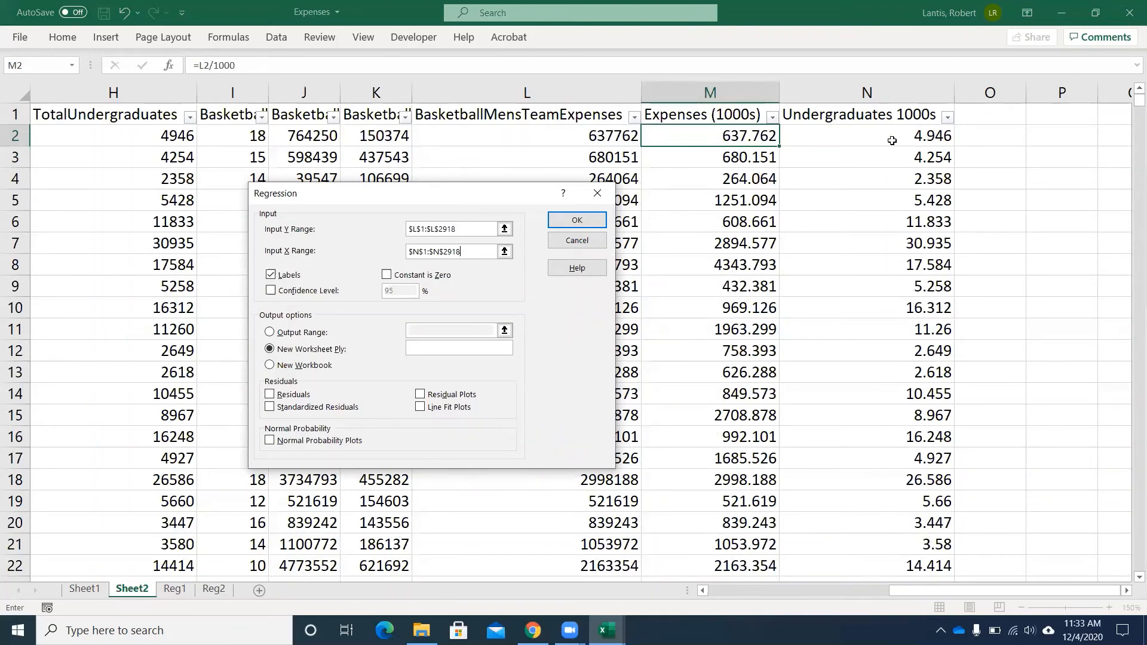
click(574, 221)
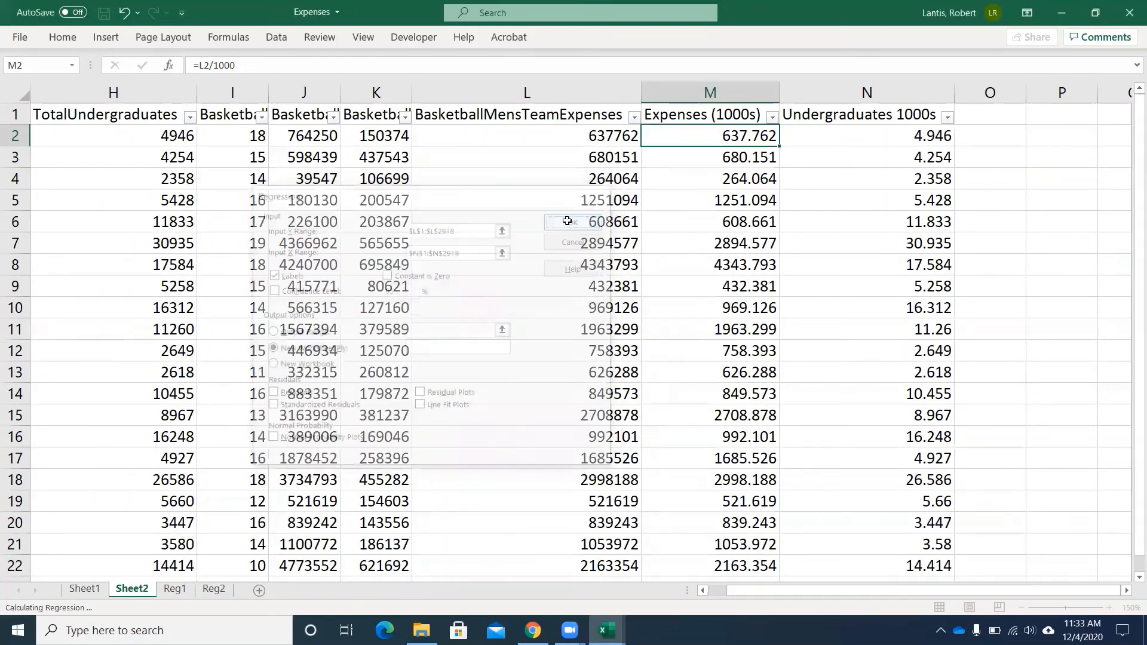
click(364, 37)
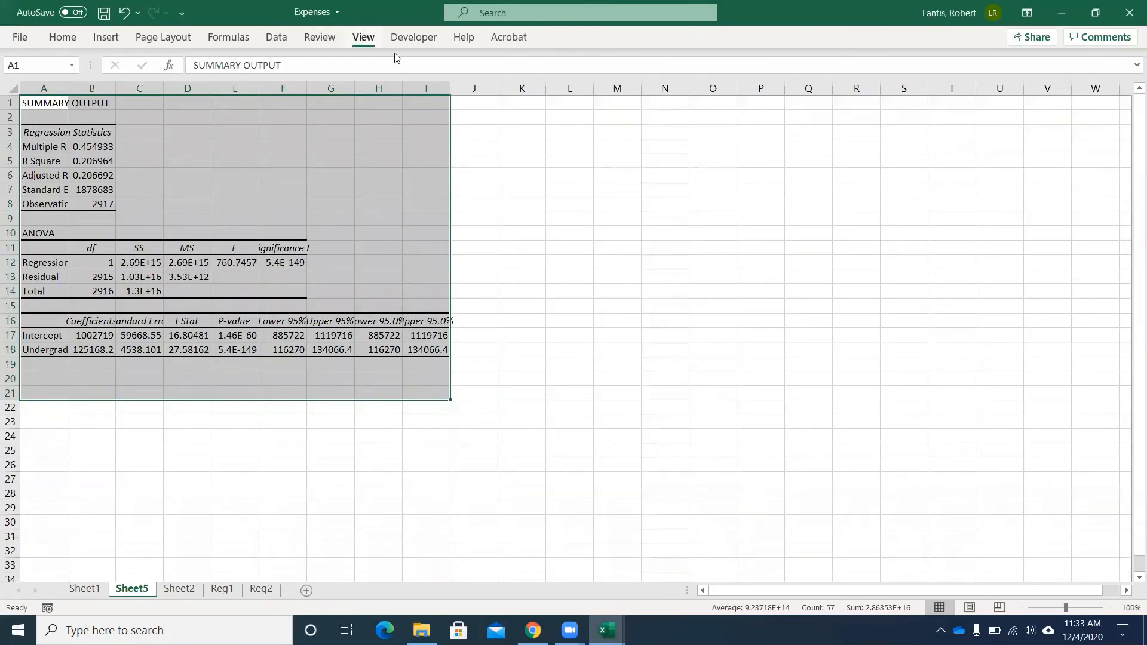
click(503, 87)
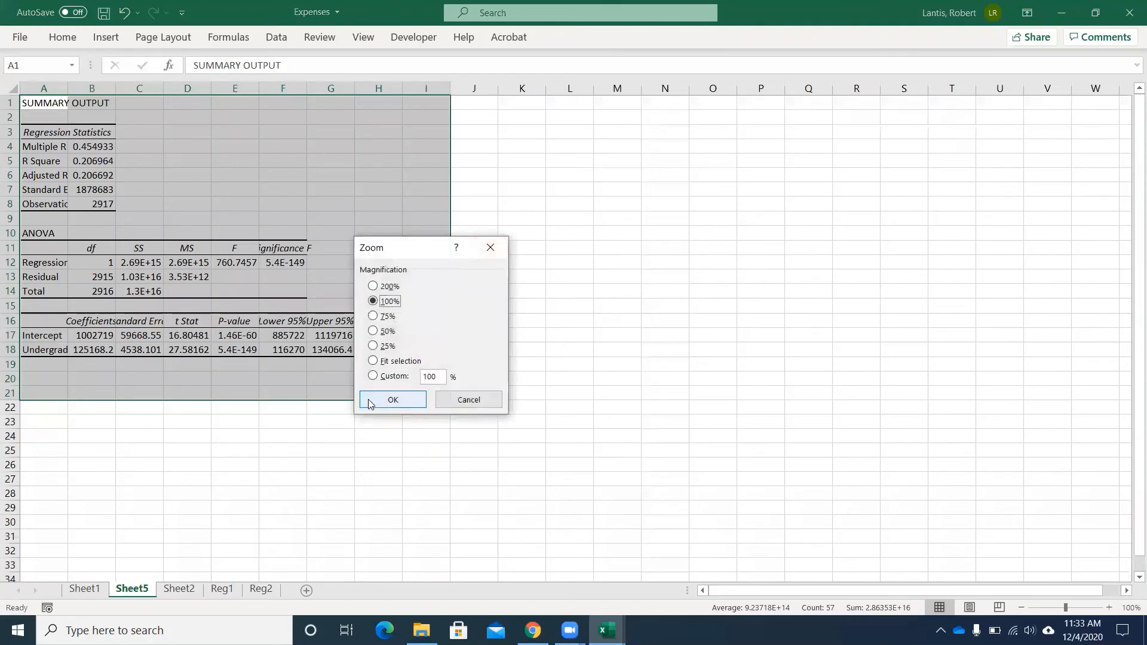
click(391, 400)
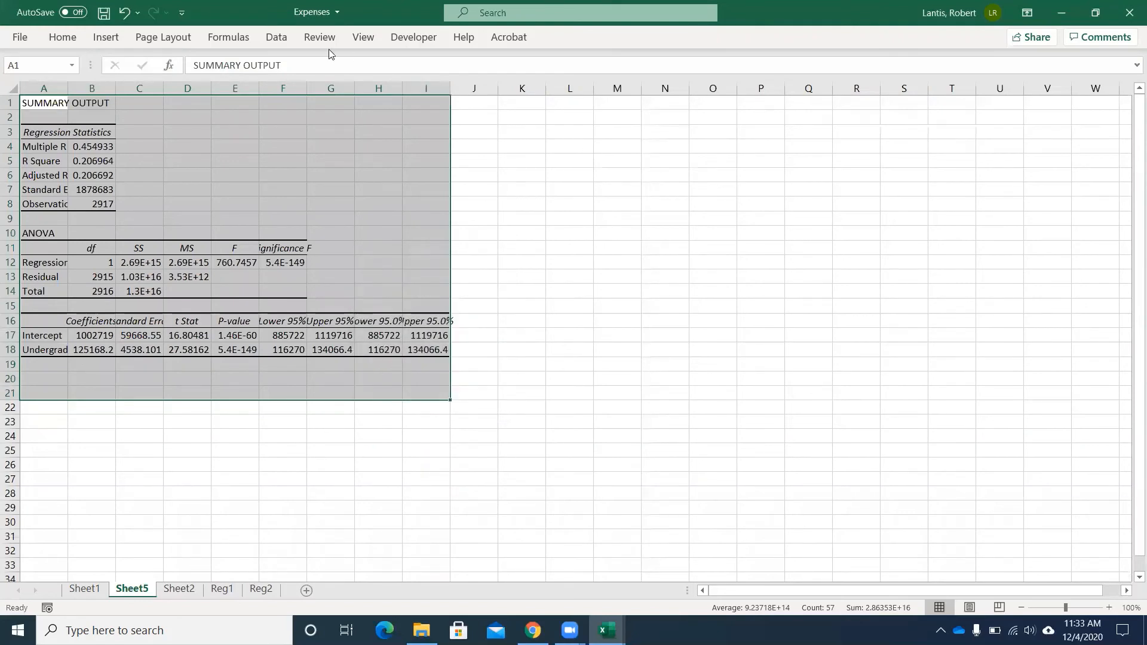
Set the magnification of the new regression output to 200% and widen column A to fit its labels.
click(364, 37)
click(494, 83)
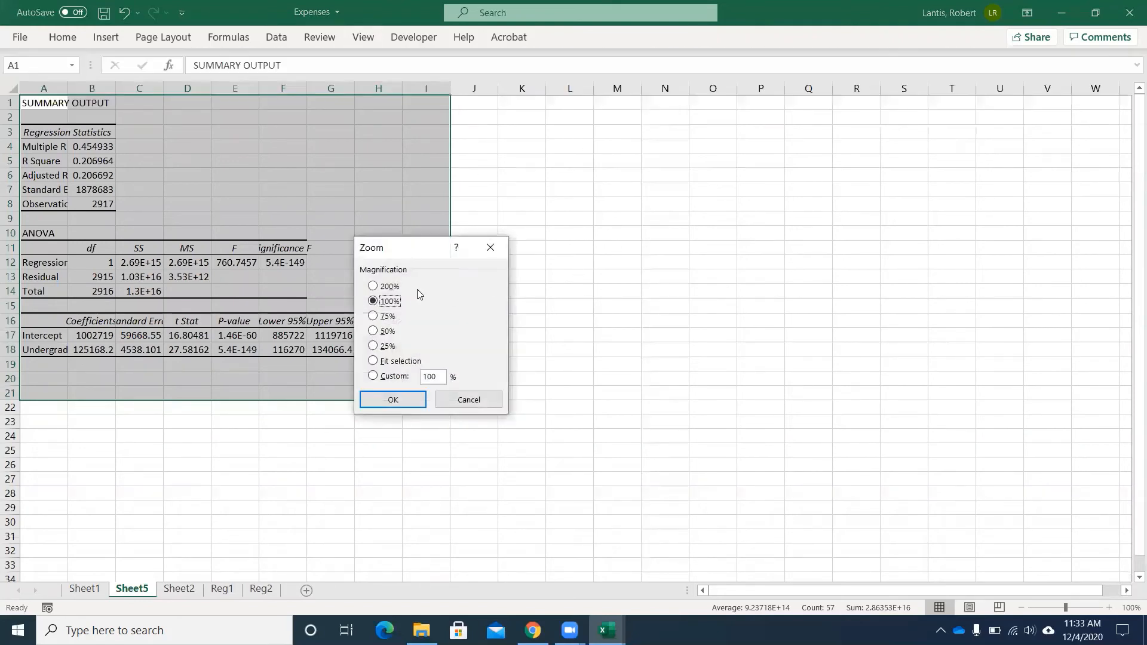
click(386, 285)
click(393, 398)
scroll(395, 402, down, 3)
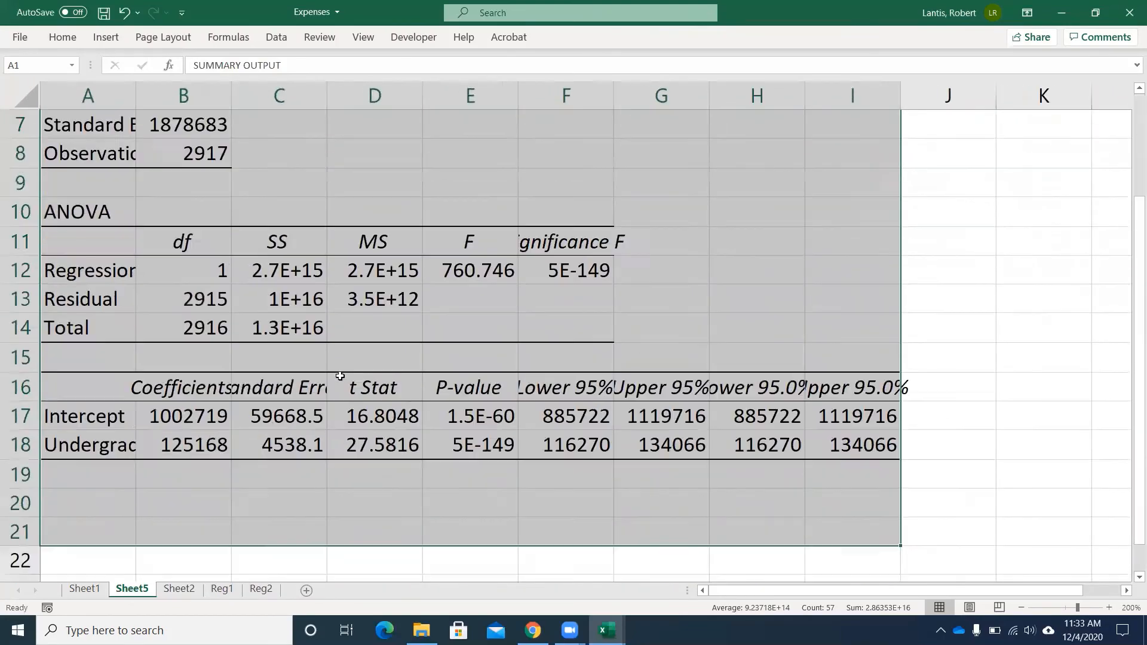
double_click(133, 96)
scroll(217, 214, up, 3)
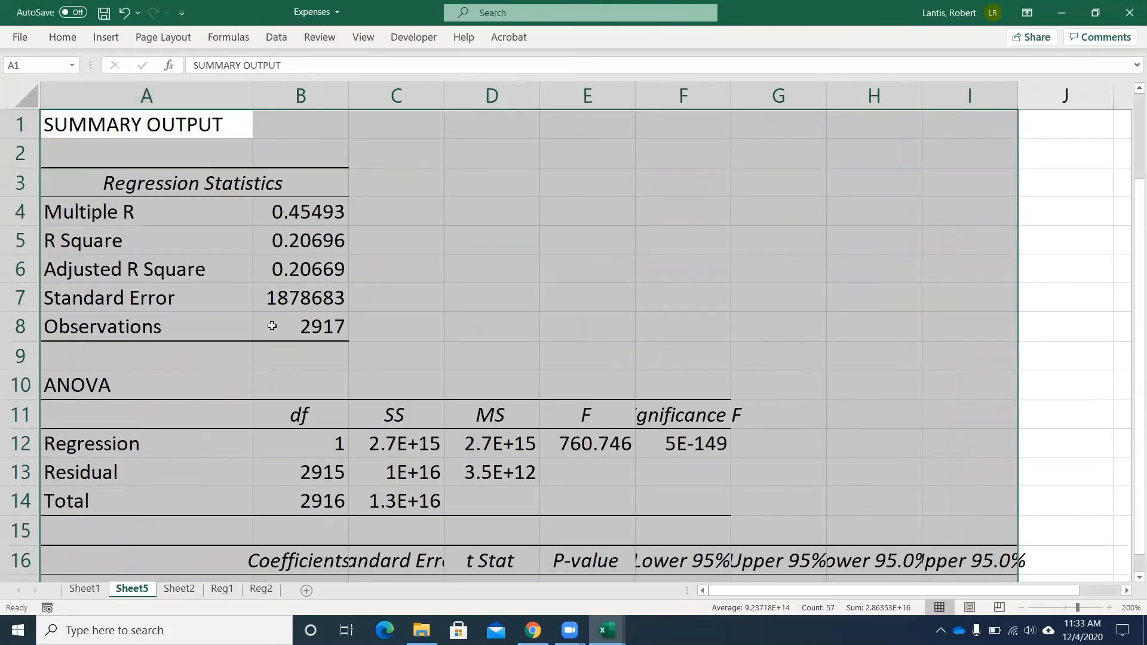
Examine the R Square value and Undergraduates 1000s coefficient on Sheet5, and compare the coefficient with the effect of 1000 on Reg1.
click(295, 241)
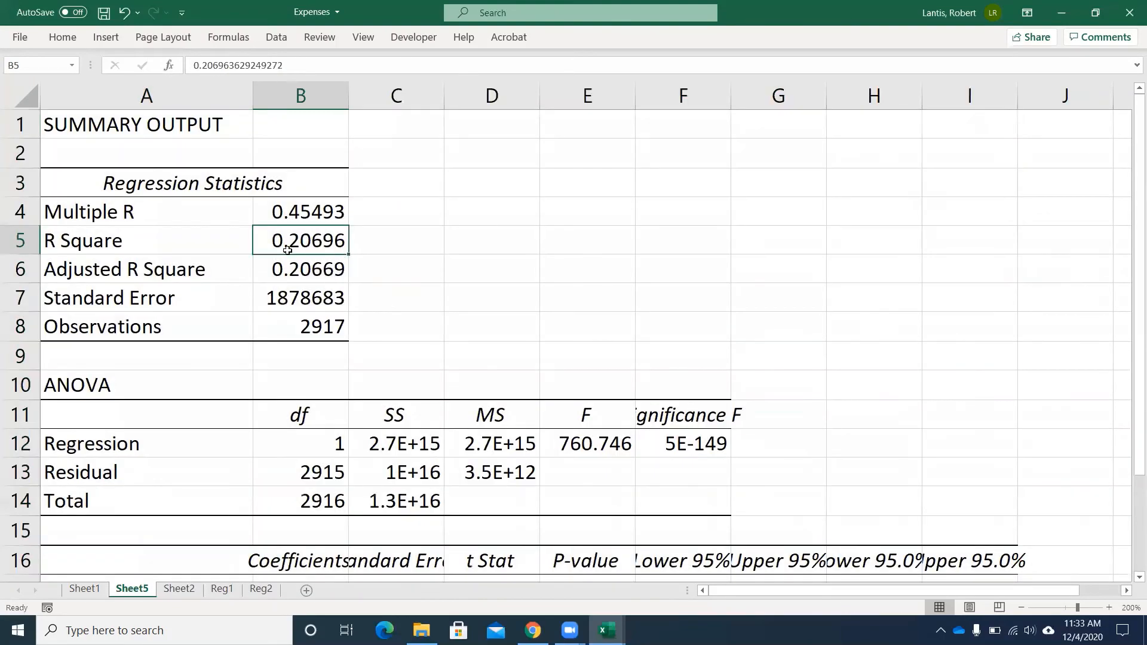
scroll(410, 327, down, 3)
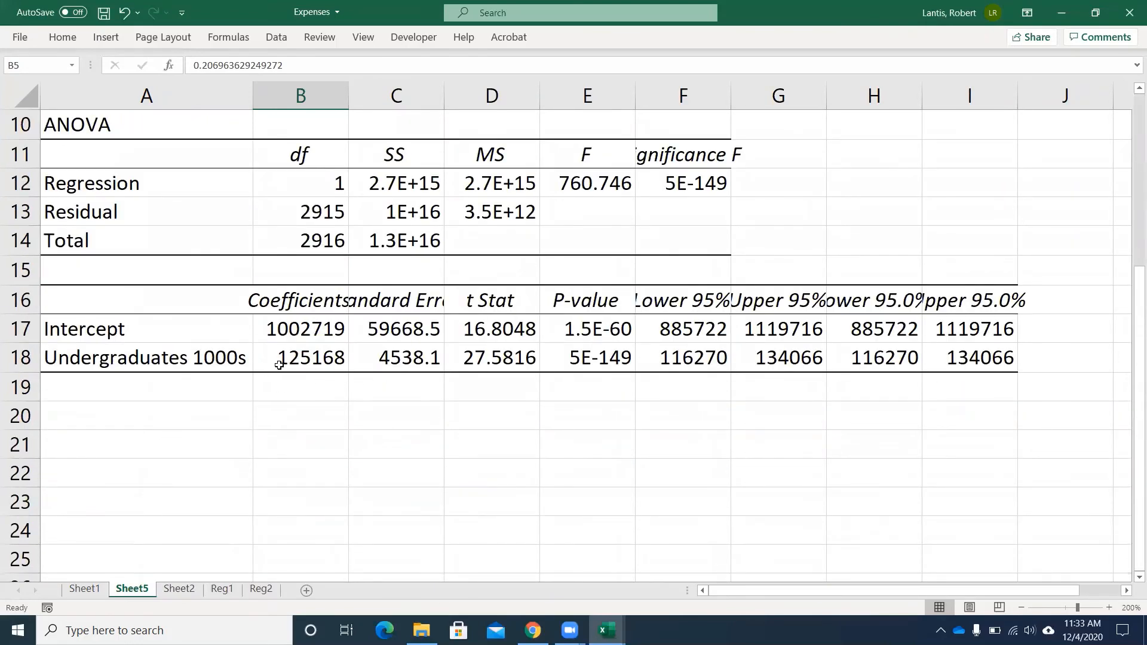
click(216, 362)
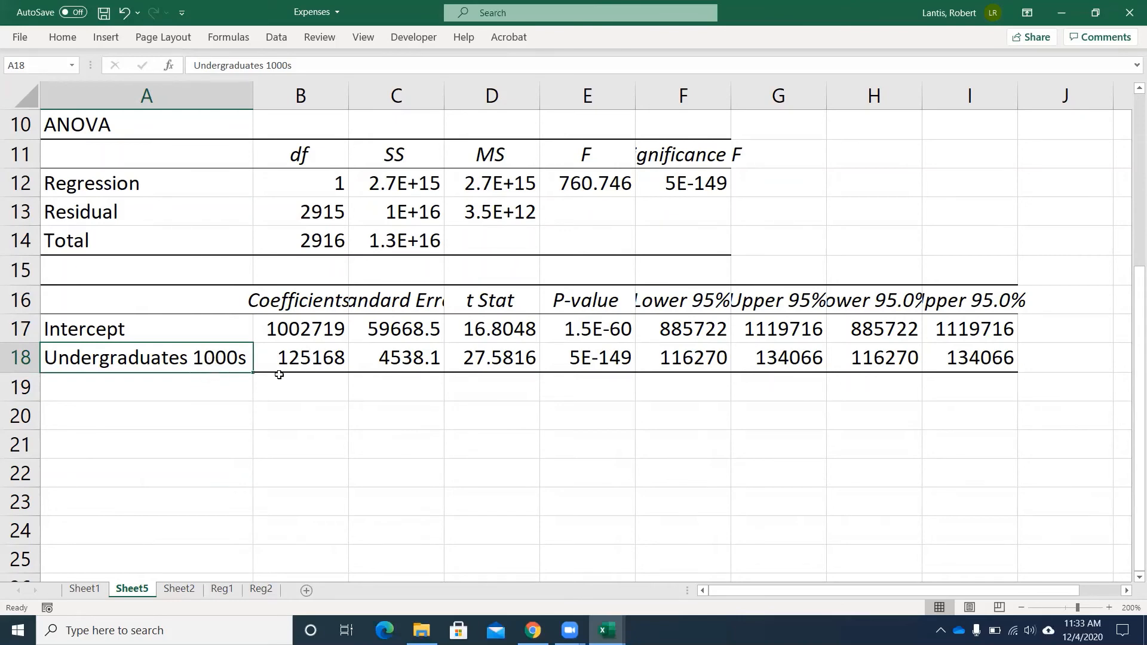
click(320, 365)
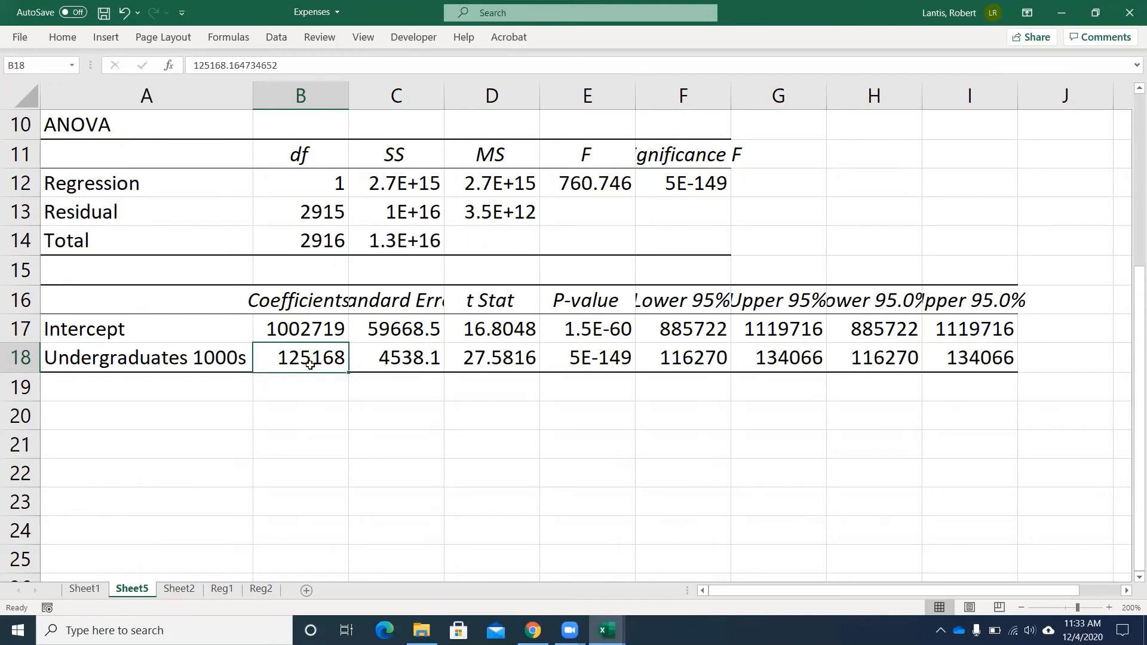
click(221, 588)
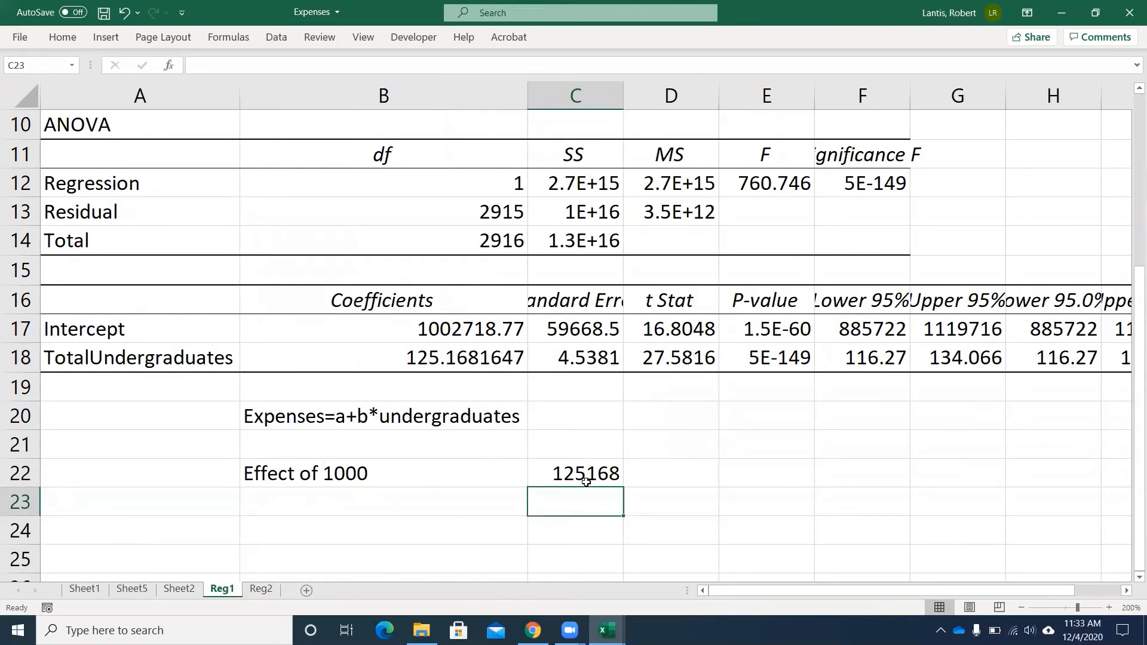
Reorder the sheets so that Sheet2 follows Sheet1 and Sheet5 comes last, after Reg2.
click(178, 589)
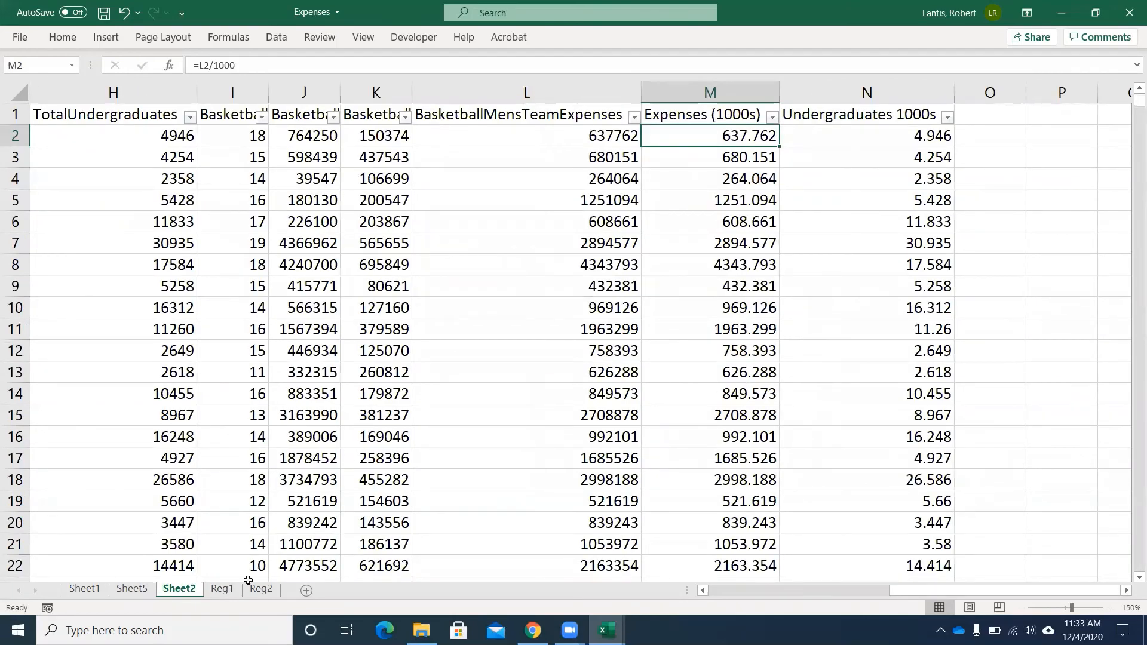
drag(293, 600, 286, 589)
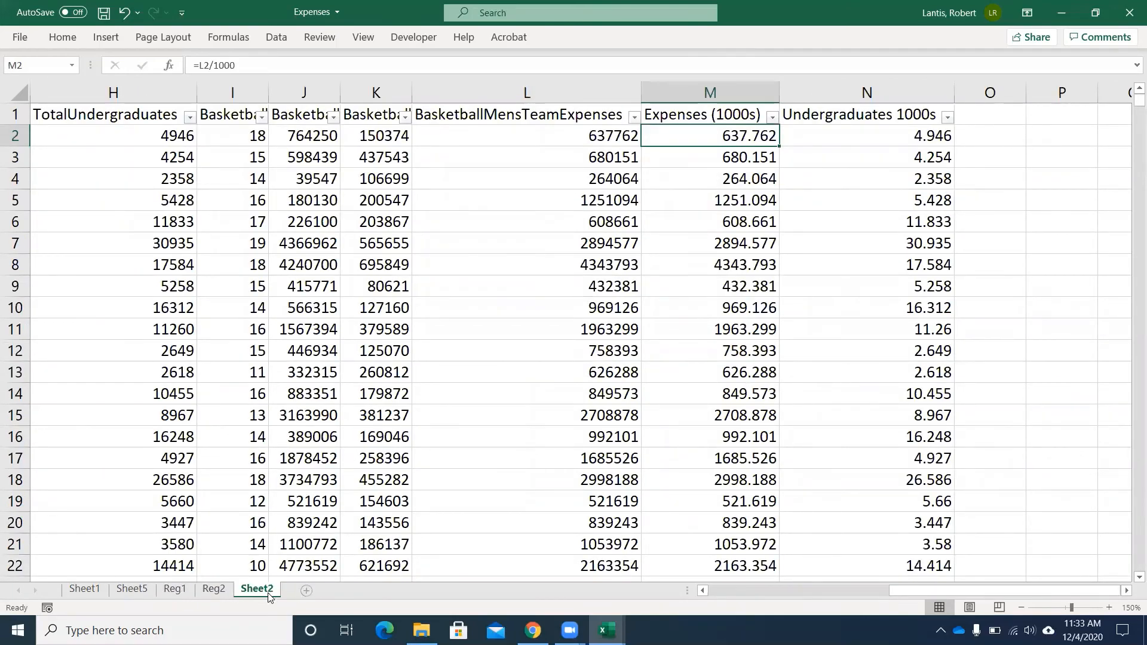
drag(143, 593, 286, 590)
drag(194, 590, 112, 589)
Rename Sheet5 as Reg3.
right_click(251, 591)
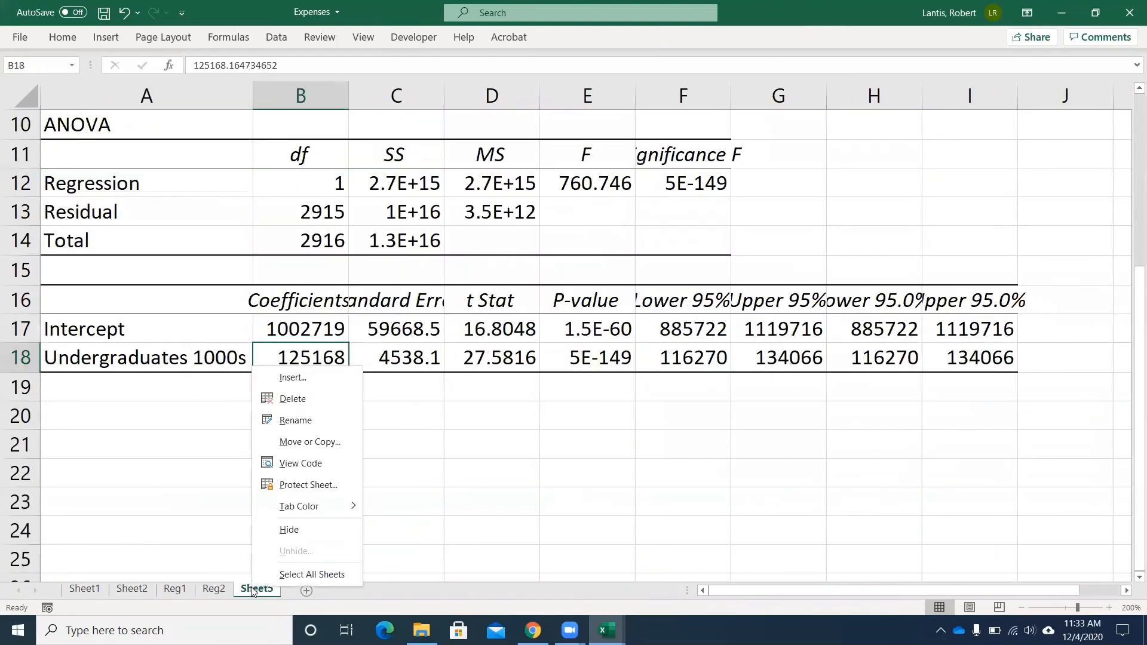
click(302, 422)
text(Reg3)
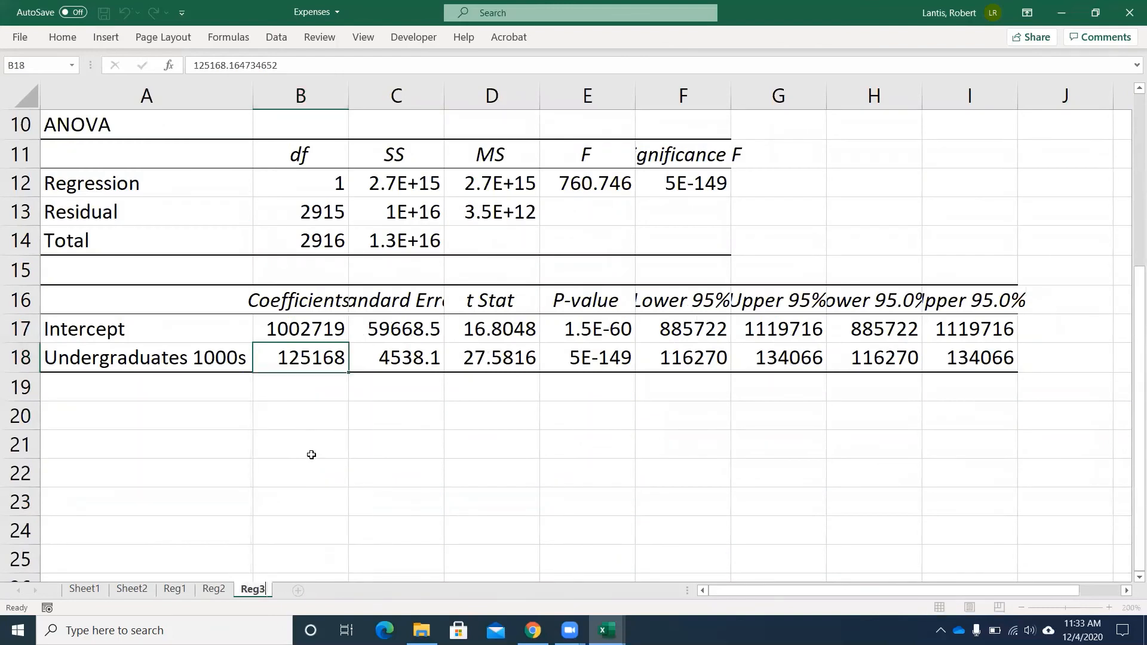
Review the regression statistics and the Undergraduates 1000s coefficient on Reg3.
click(301, 428)
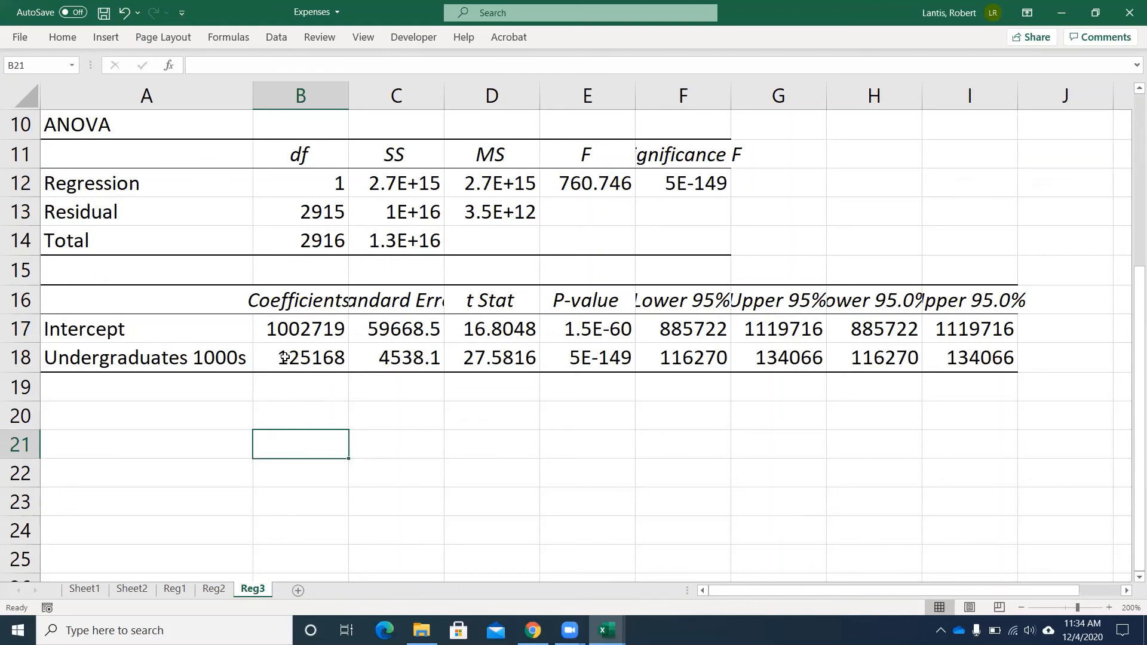
scroll(472, 418, up, 2)
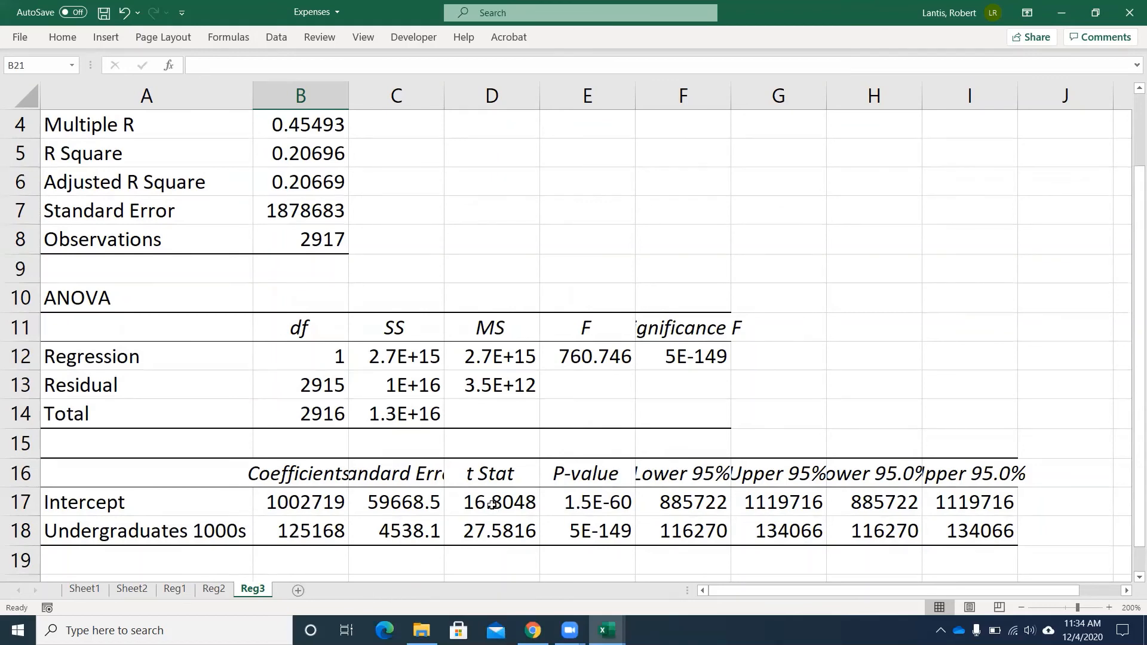
scroll(493, 506, up, 1)
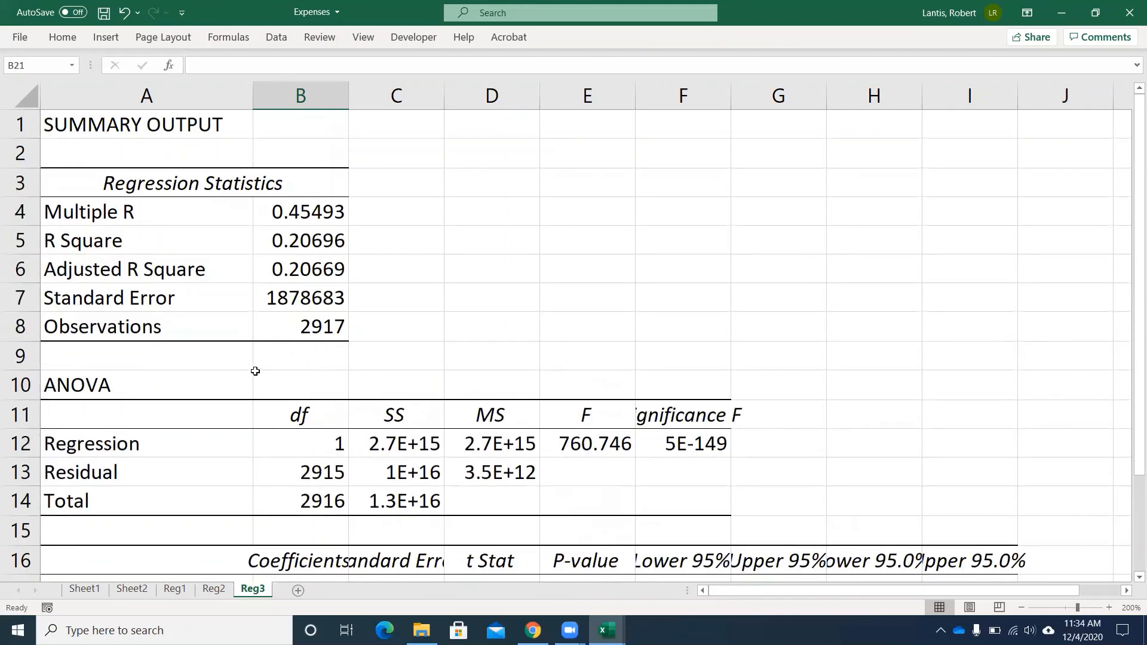
scroll(289, 358, down, 1)
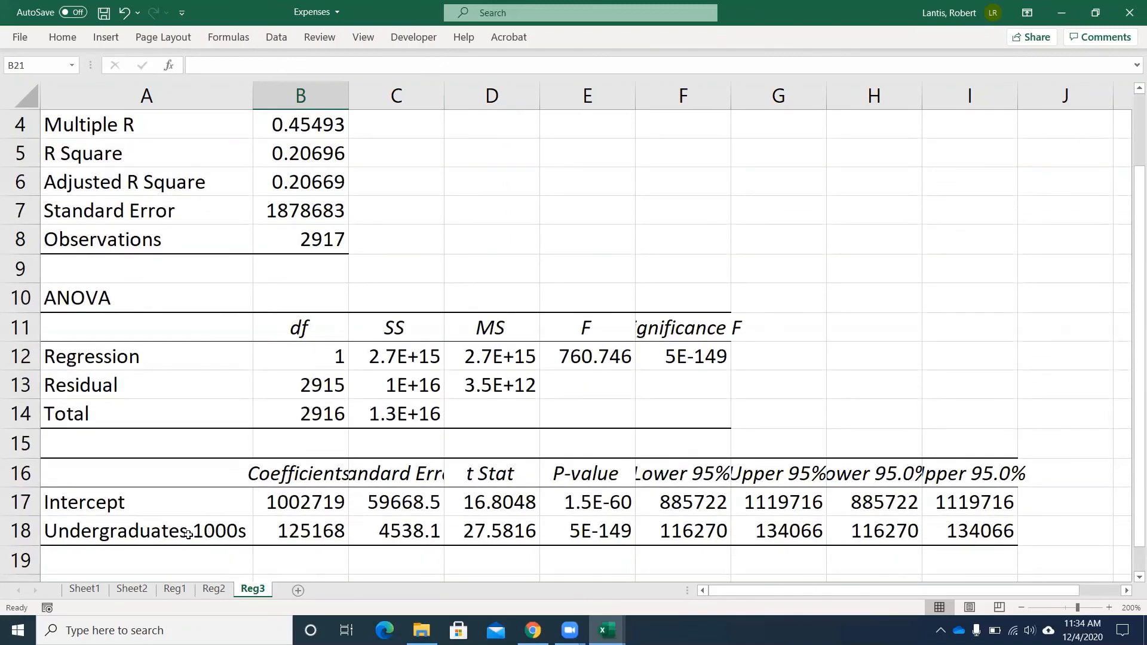
Switch to the Powerlifting (small) workbook and compare the R Square values on the Add bodyweight and All controls sheets.
click(1061, 14)
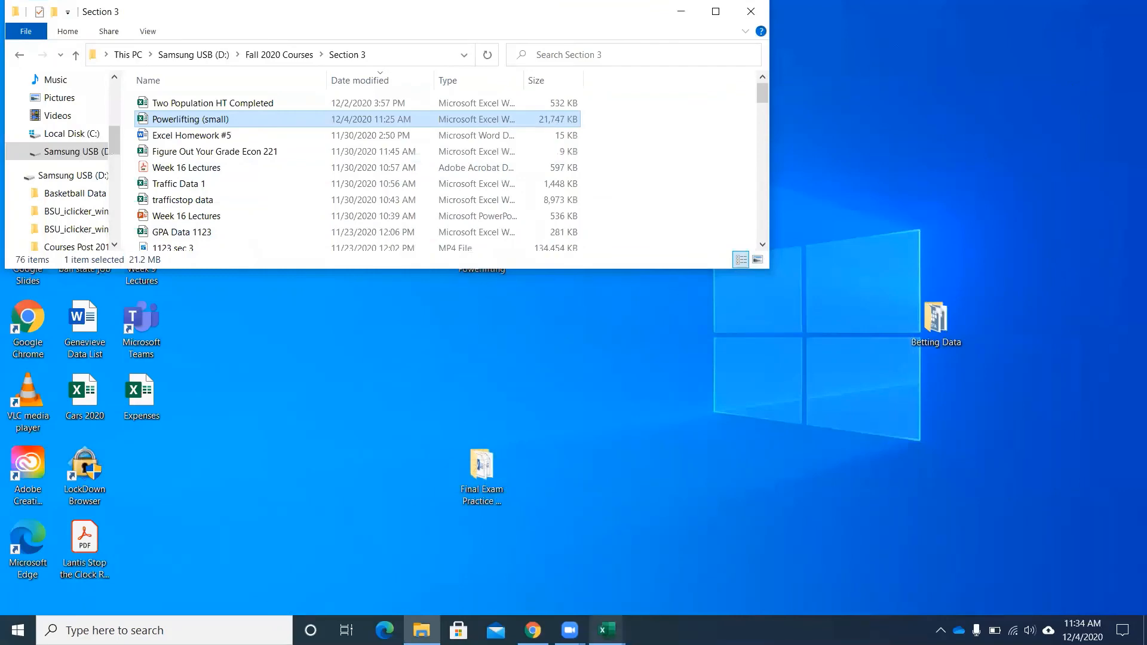
mouse_move(606, 631)
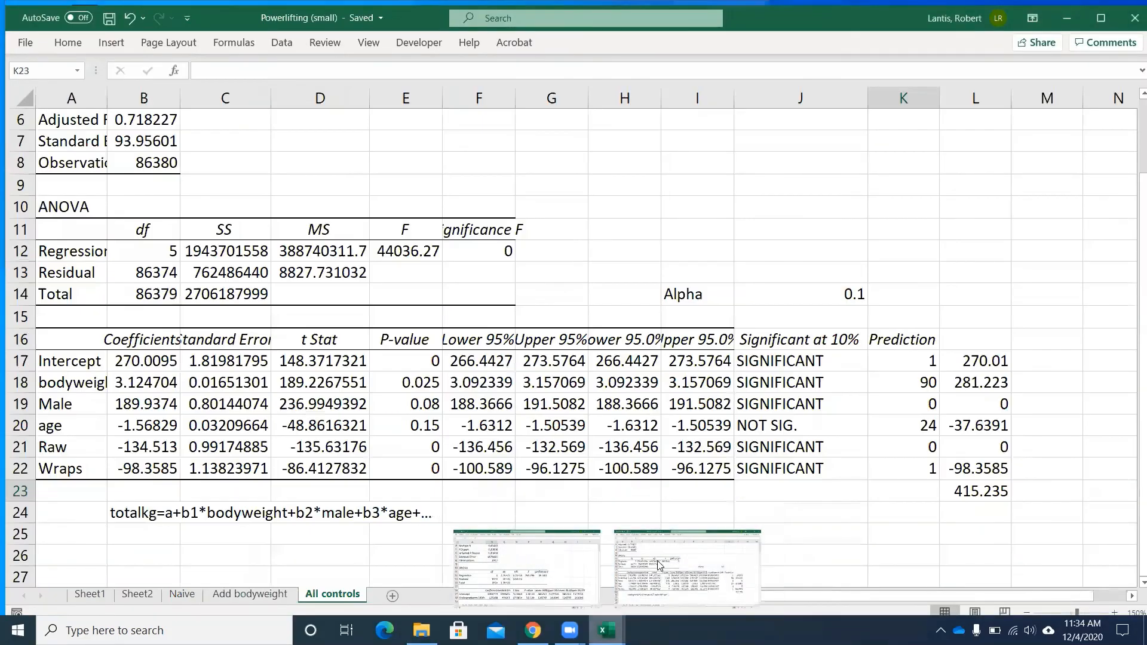
click(659, 564)
scroll(377, 403, up, 1)
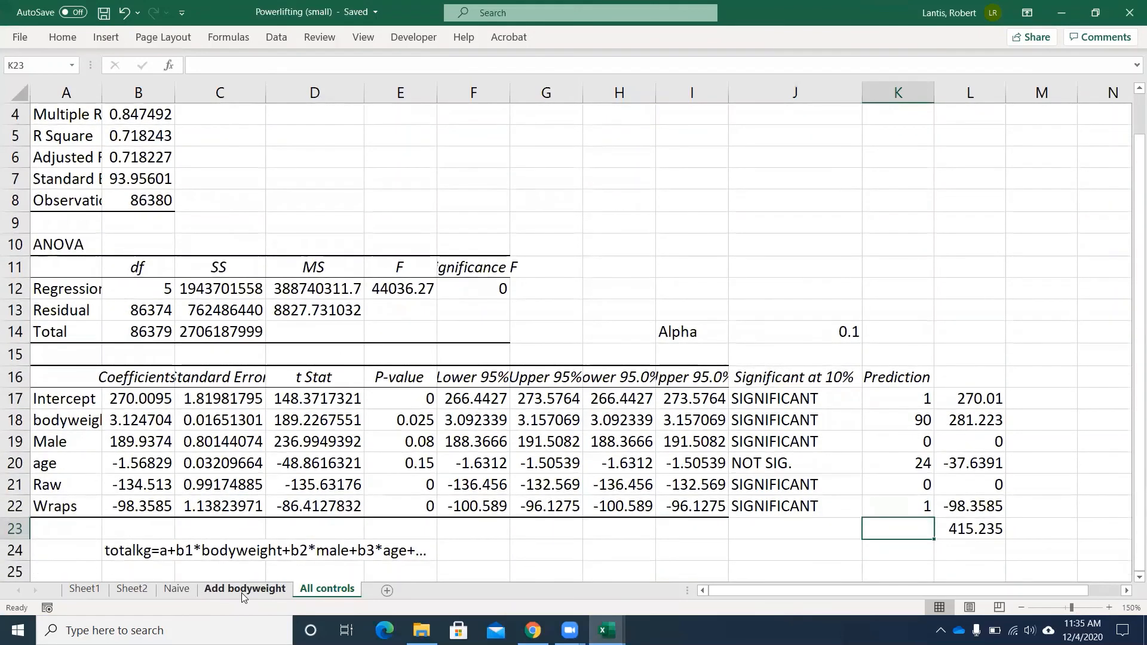
click(243, 590)
scroll(210, 411, up, 2)
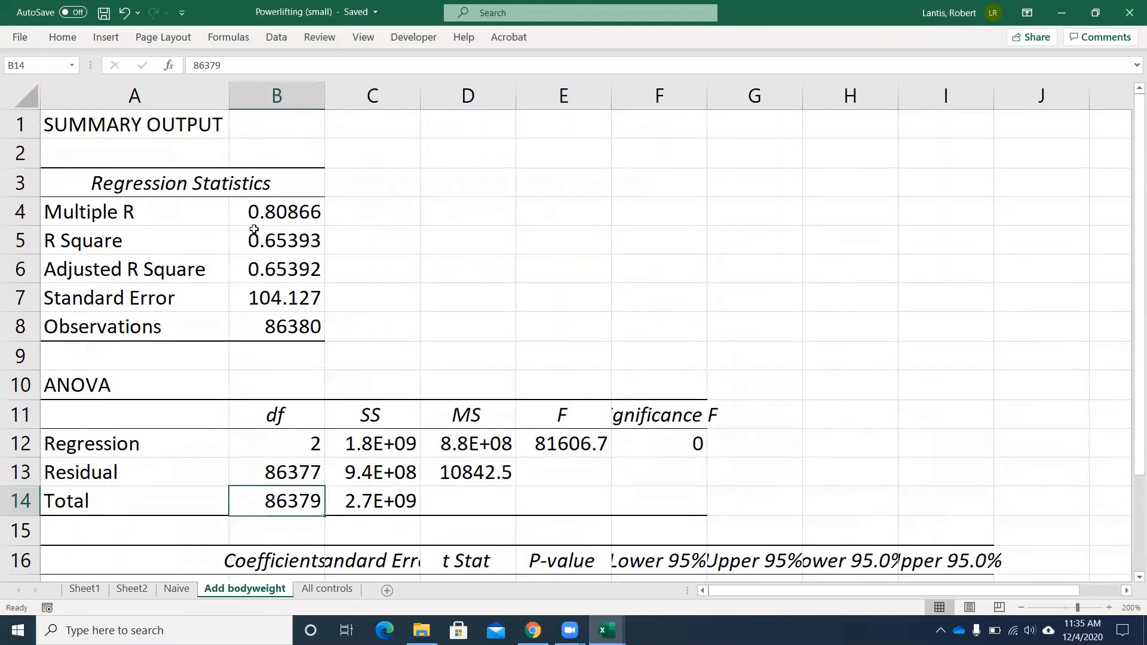
click(327, 589)
scroll(140, 439, up, 1)
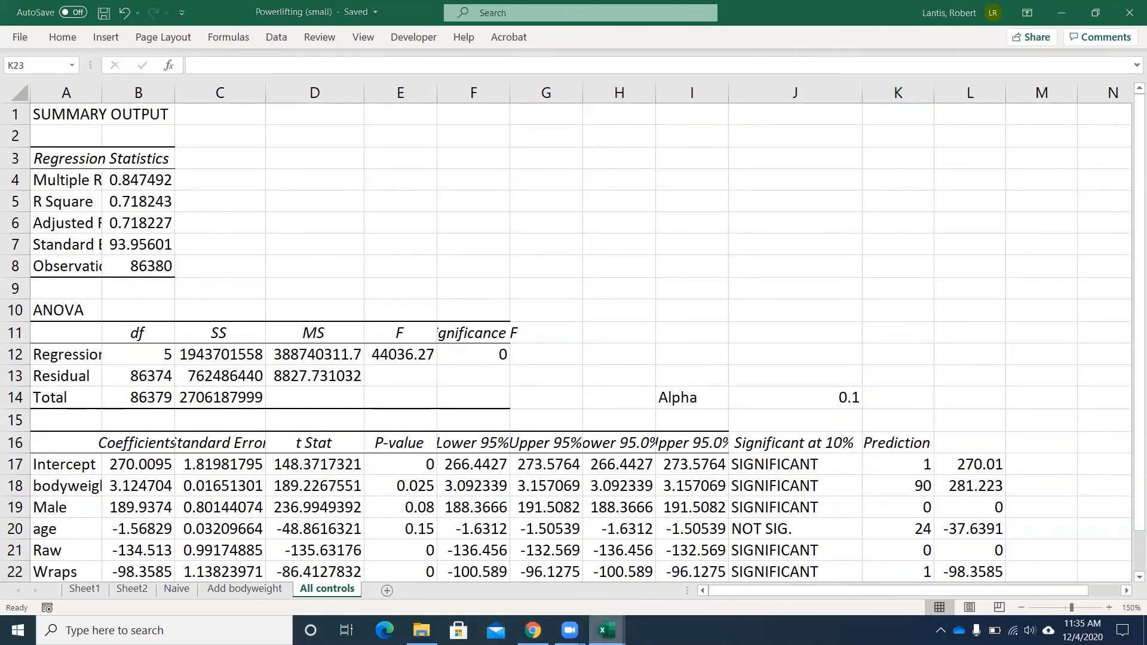
Return to the Expenses workbook and check the full name of the column I header on Sheet2.
mouse_move(606, 631)
click(520, 549)
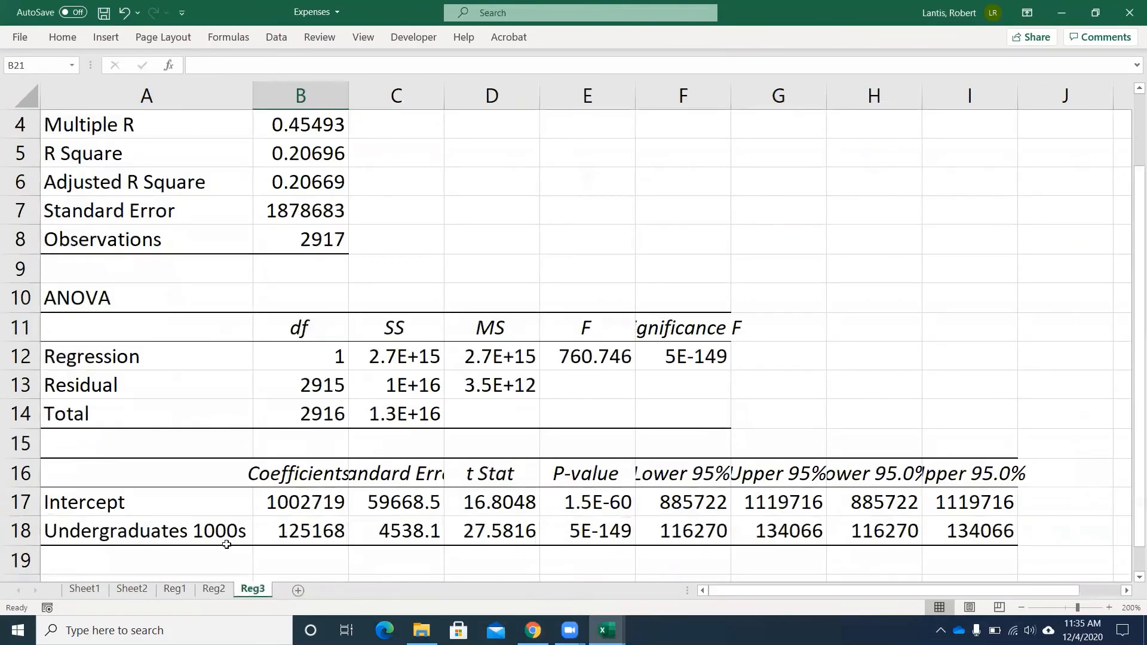
click(132, 591)
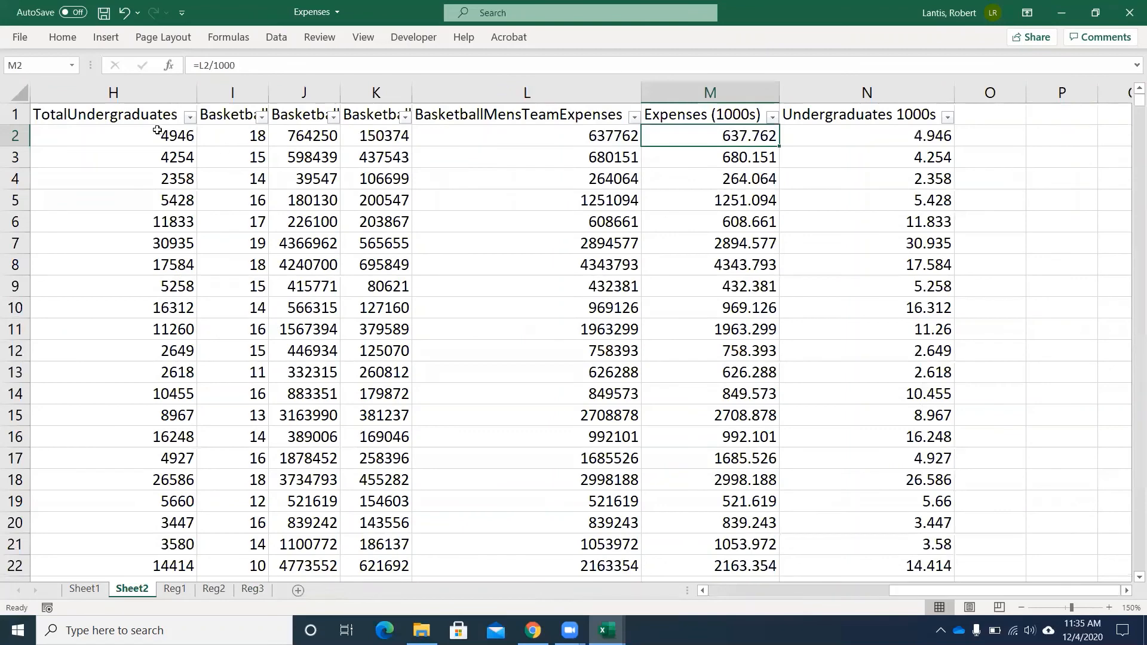
click(224, 115)
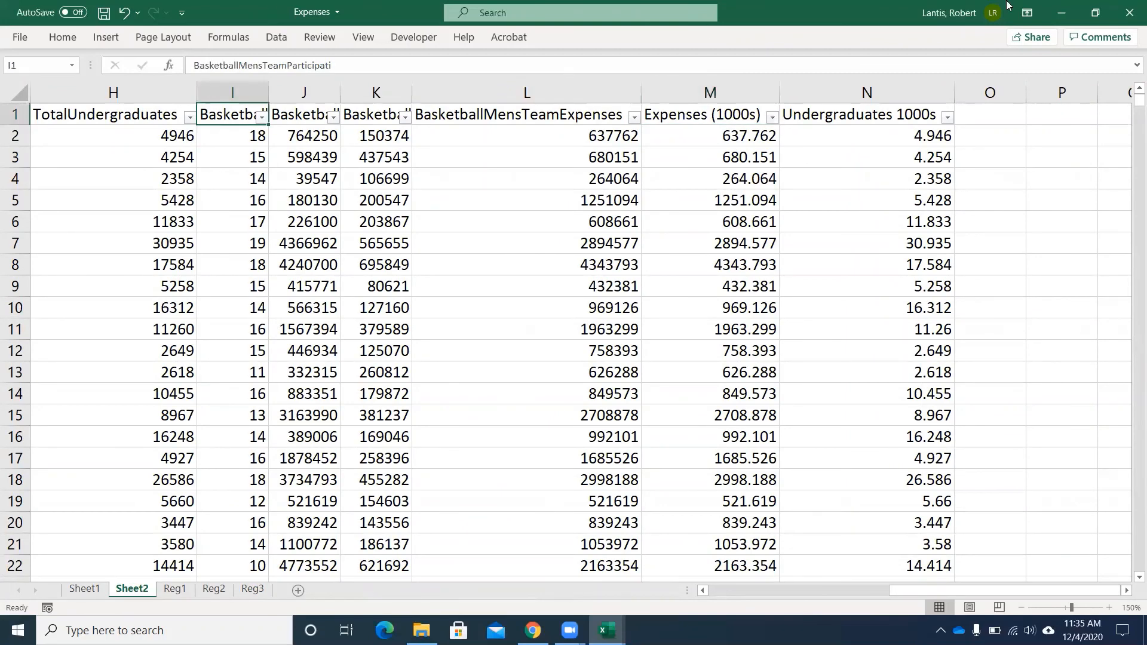
Start a Regression analysis with the BasketballMensTeamExpenses column, $L$1:$L$2918, as the Y range.
click(279, 42)
click(1004, 61)
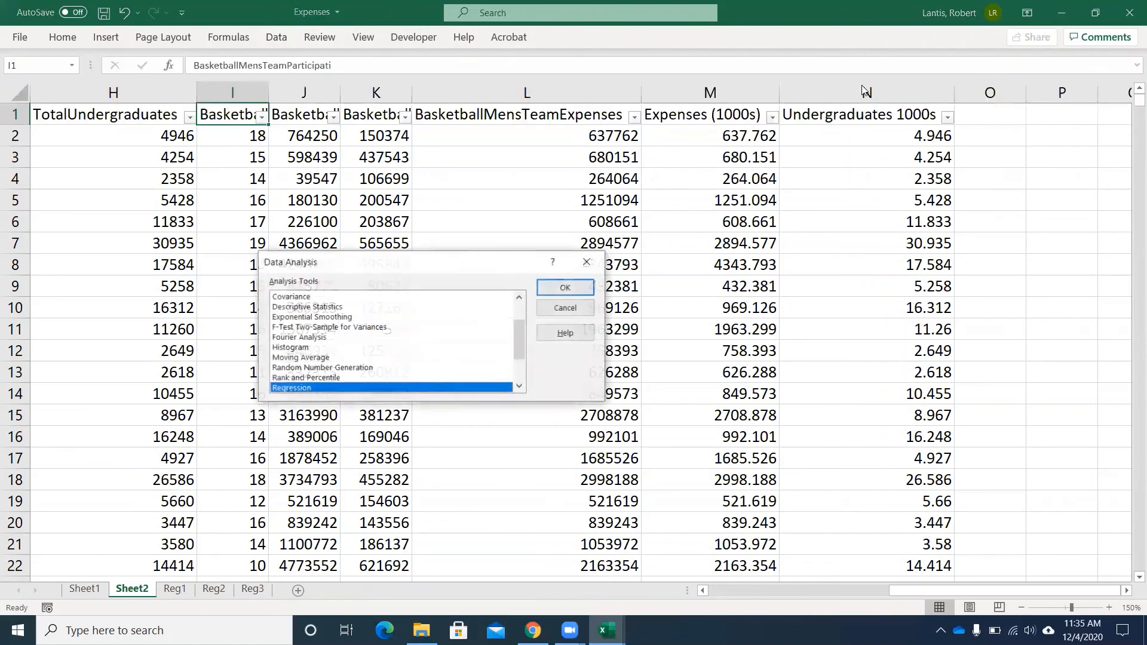
click(565, 287)
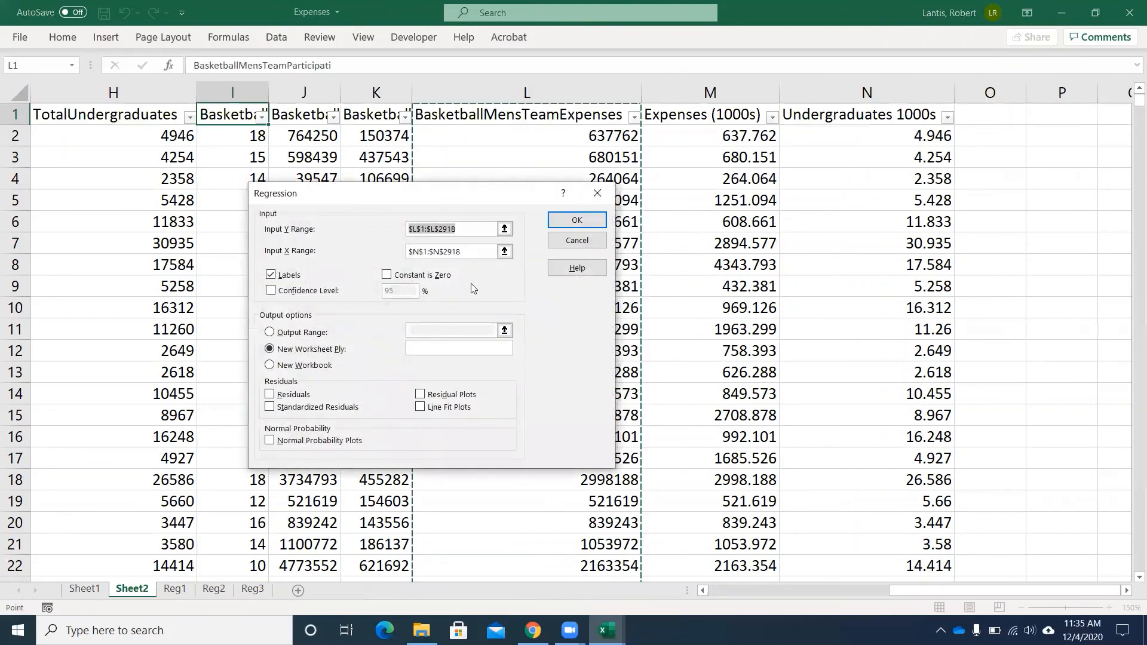
click(504, 229)
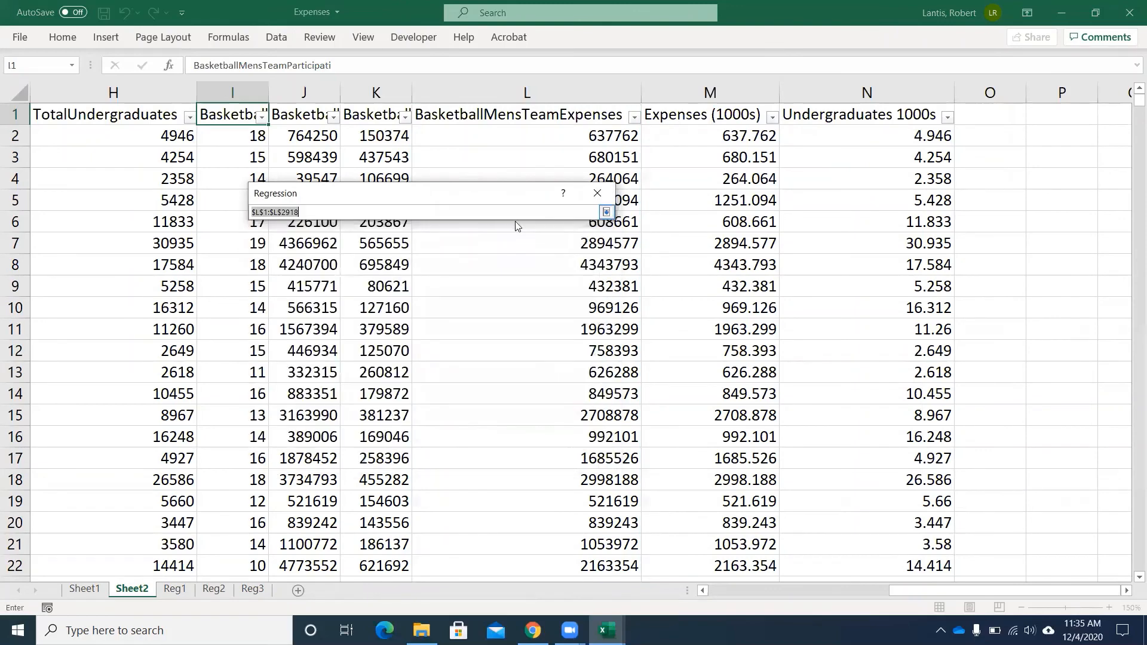
click(575, 115)
key(ctrl+shift+Down)
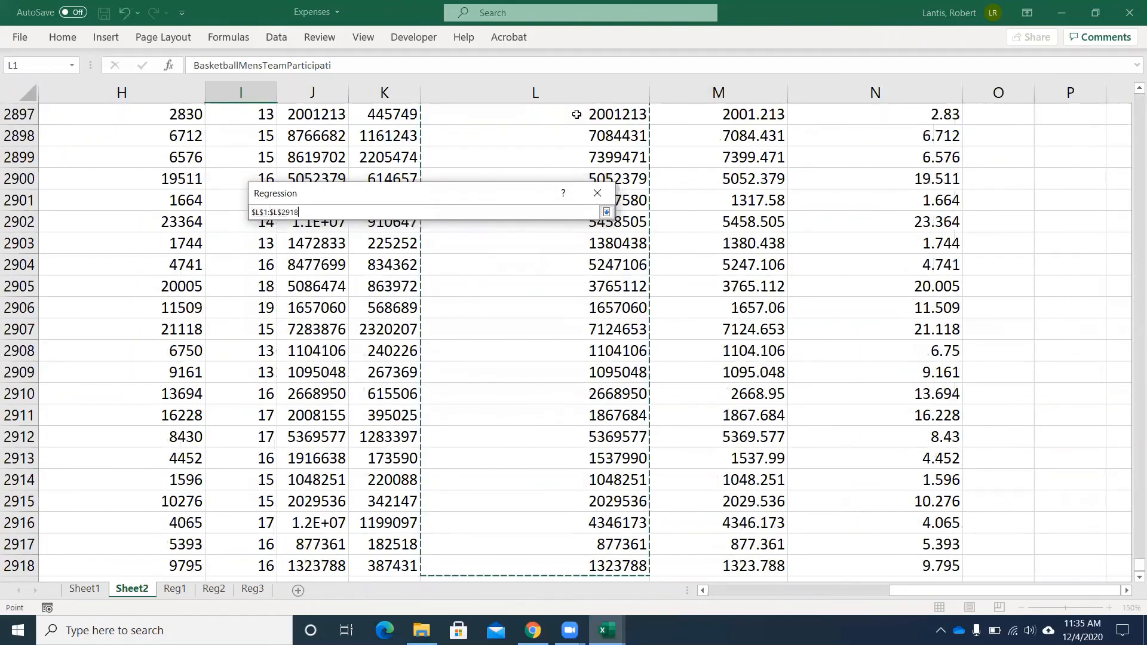
click(606, 212)
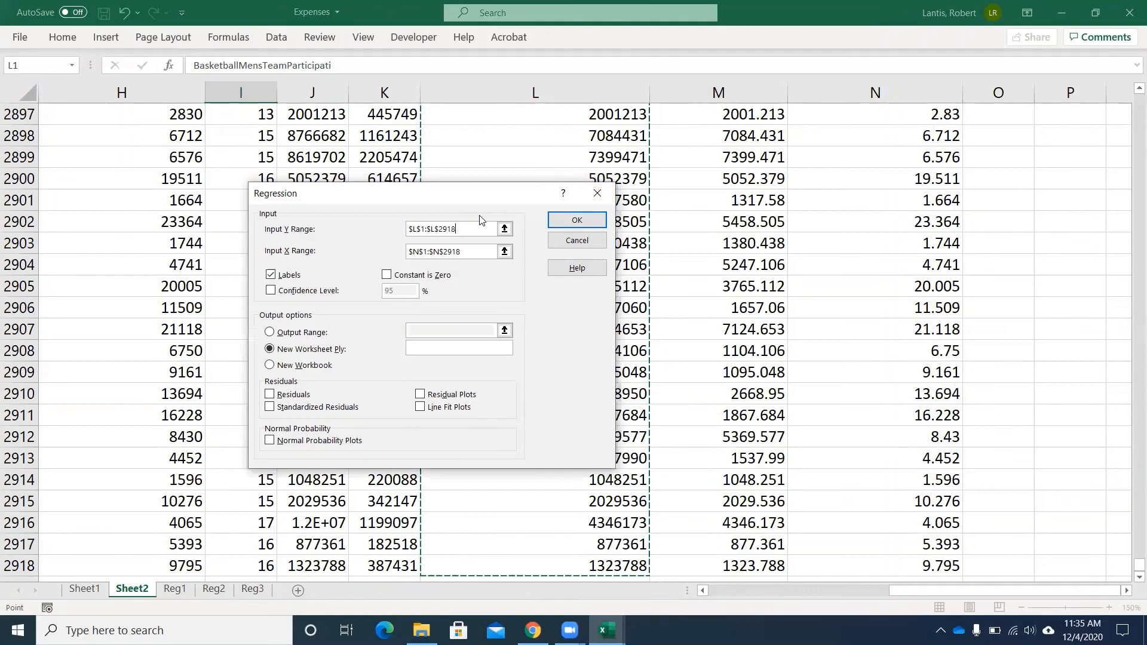
Set the X range to $H$1:$I$2918, covering undergraduates and men's team participation, and run the regression to a new worksheet.
click(504, 244)
click(137, 114)
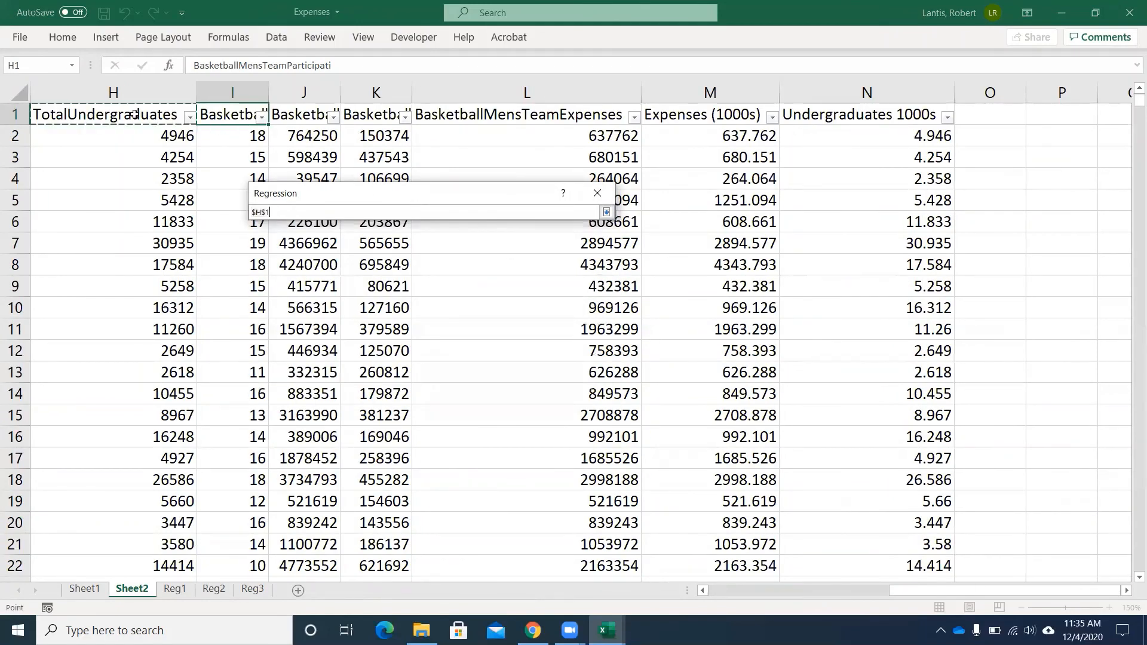
drag(138, 113, 228, 116)
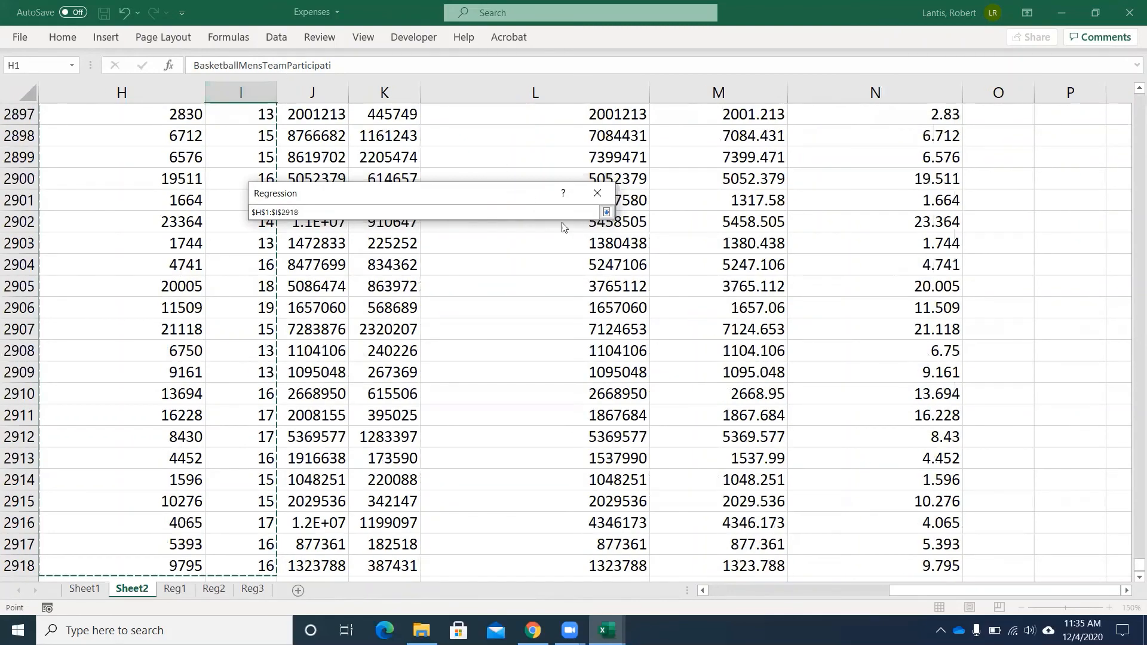
click(606, 212)
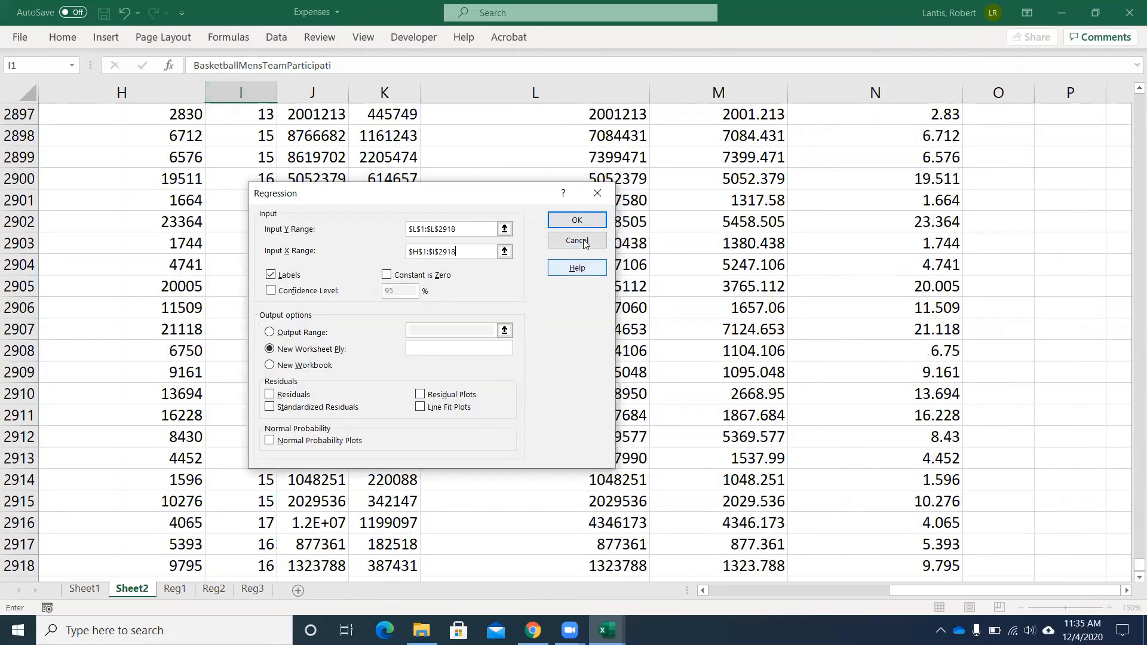
click(577, 220)
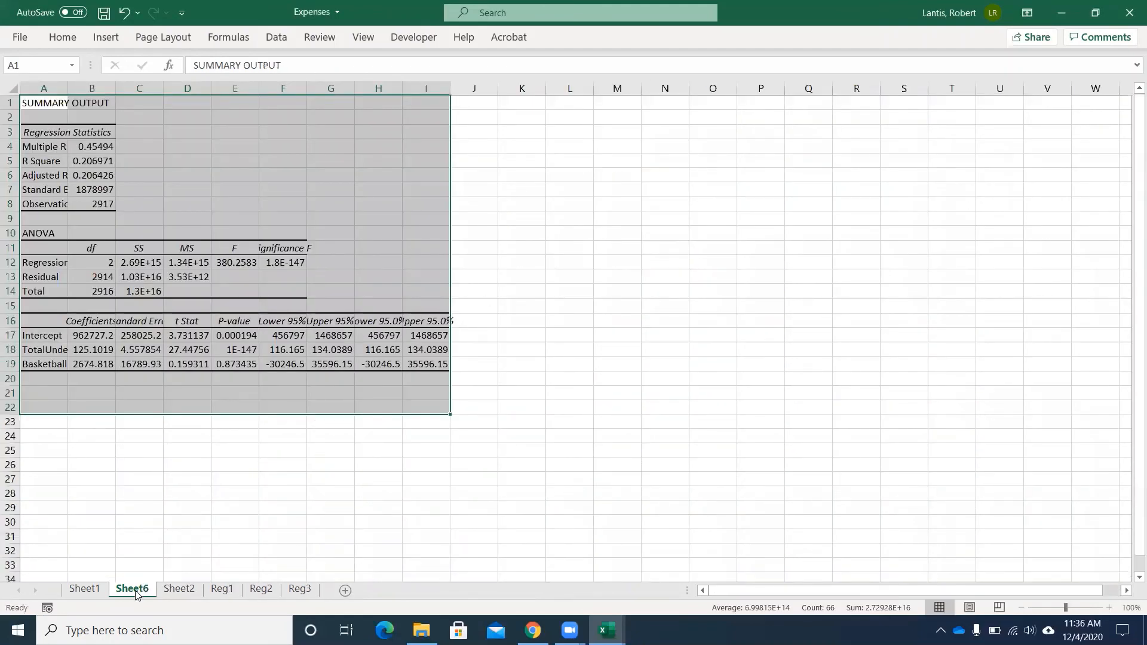
Move the new regression output sheet to the end, after Reg3, and rename it Reg4.
drag(328, 588, 327, 588)
right_click(299, 589)
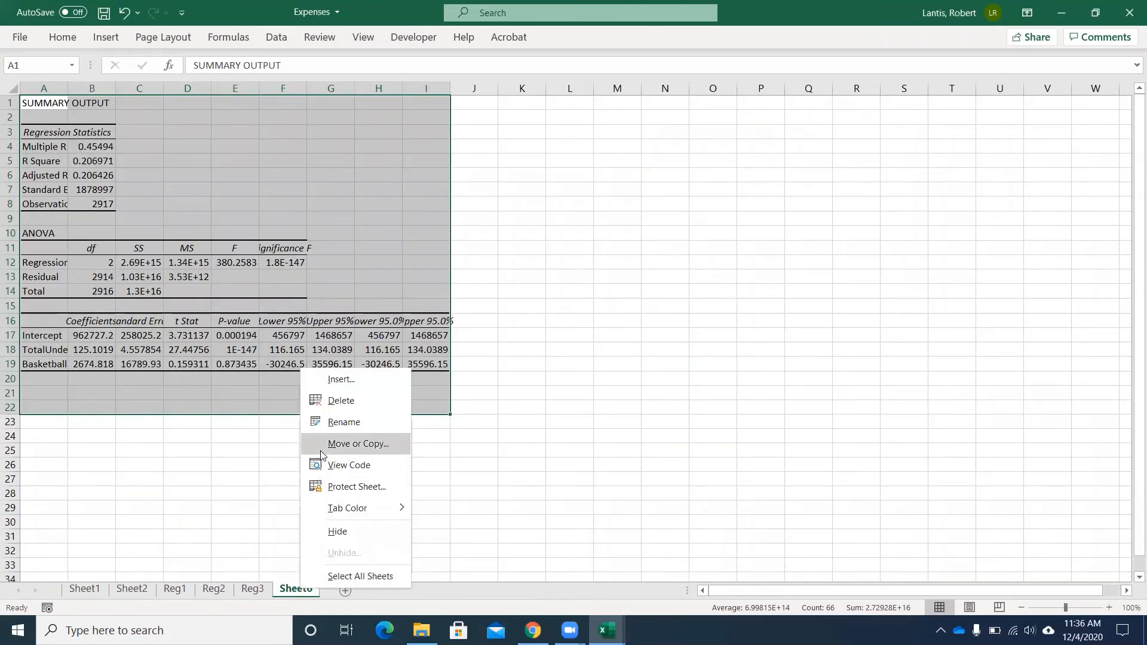
click(345, 423)
text(Reg4)
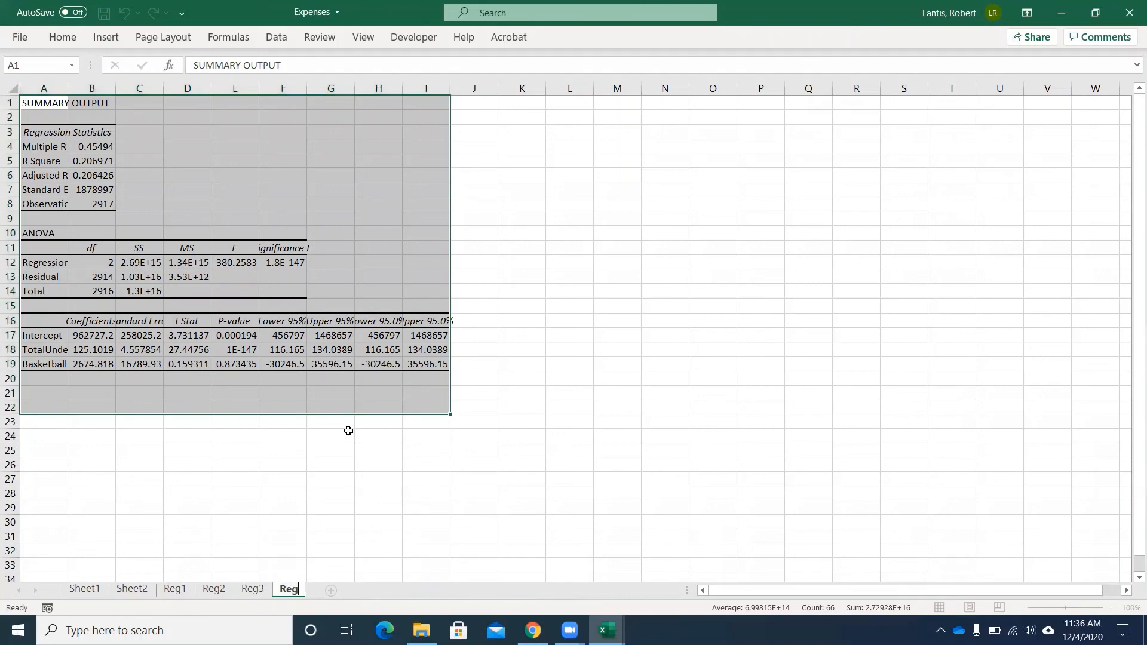
click(502, 368)
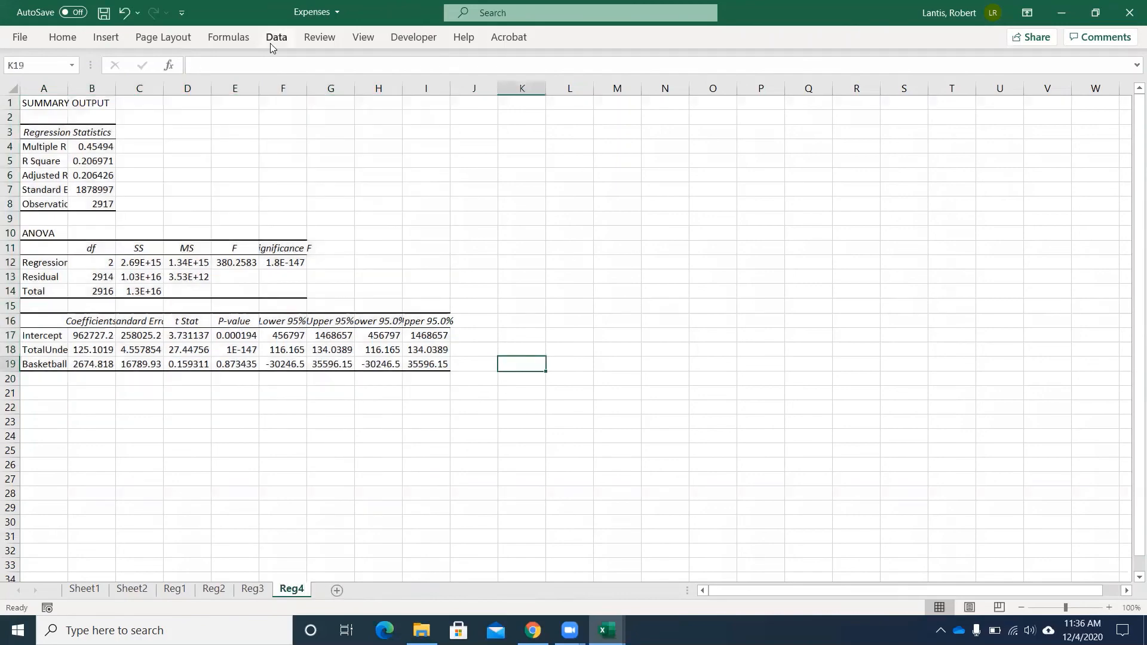
click(364, 37)
click(496, 70)
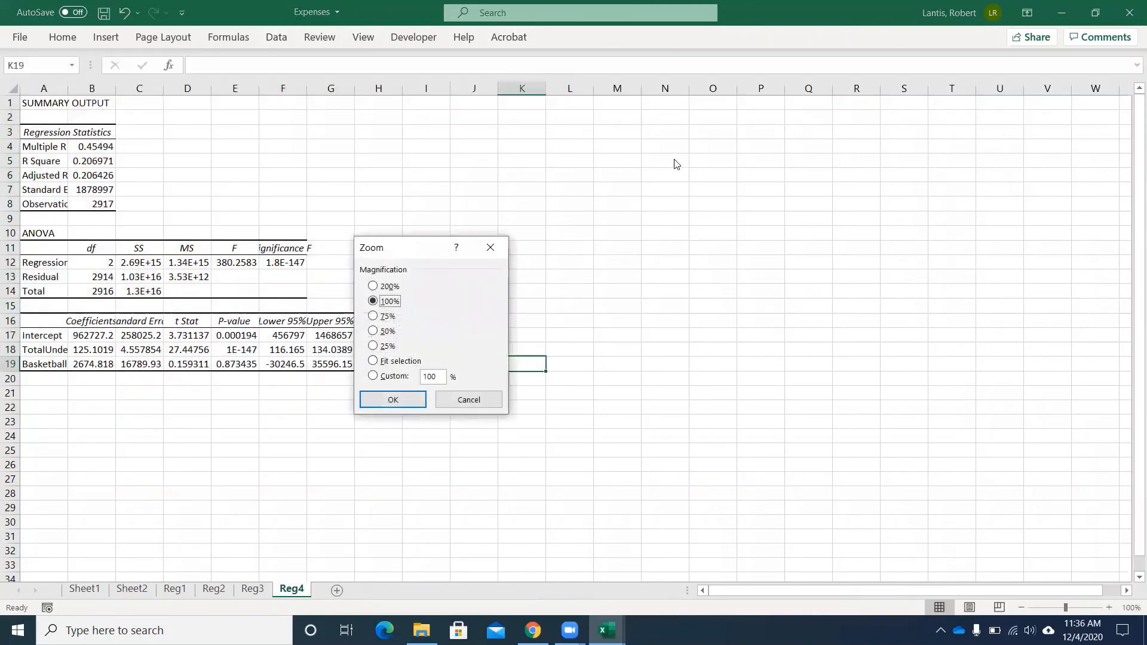
click(392, 400)
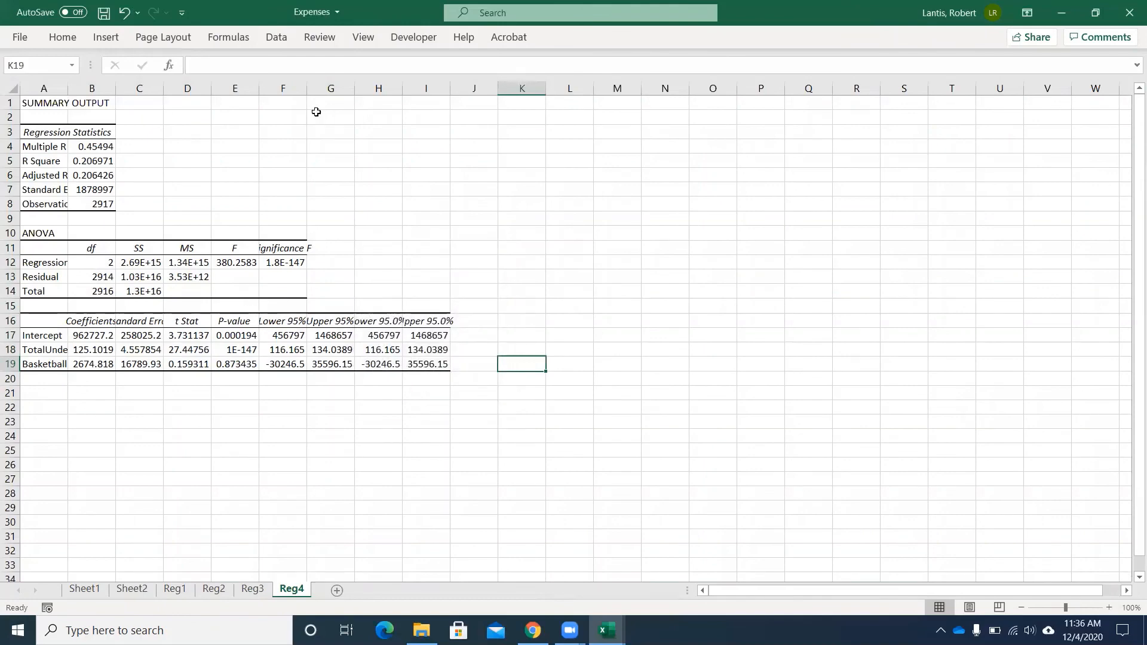
Set the magnification of the Reg4 sheet to 200%.
click(366, 40)
click(497, 70)
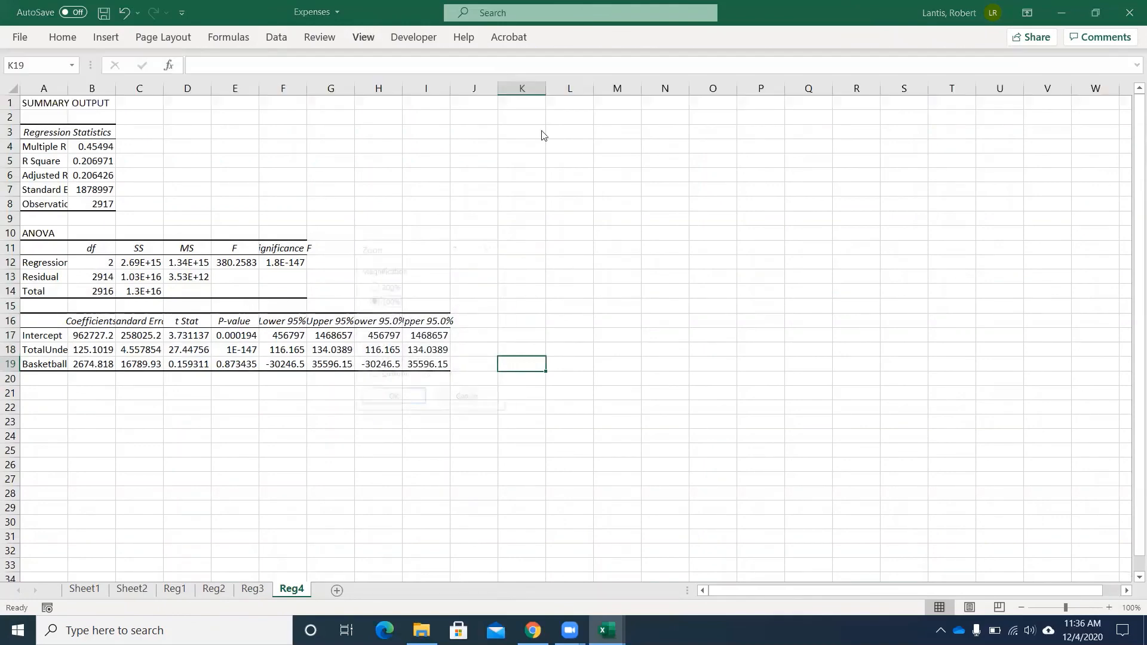
click(392, 400)
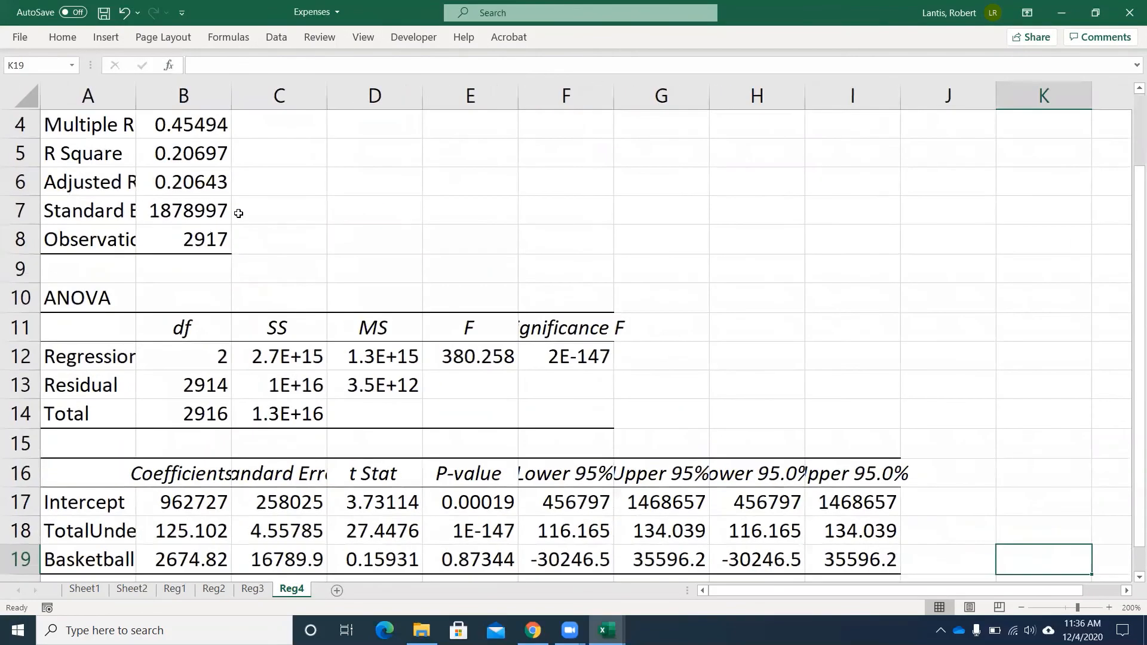
Compare the R Square value on Reg4 with the one on Reg3.
scroll(187, 233, up, 1)
click(187, 234)
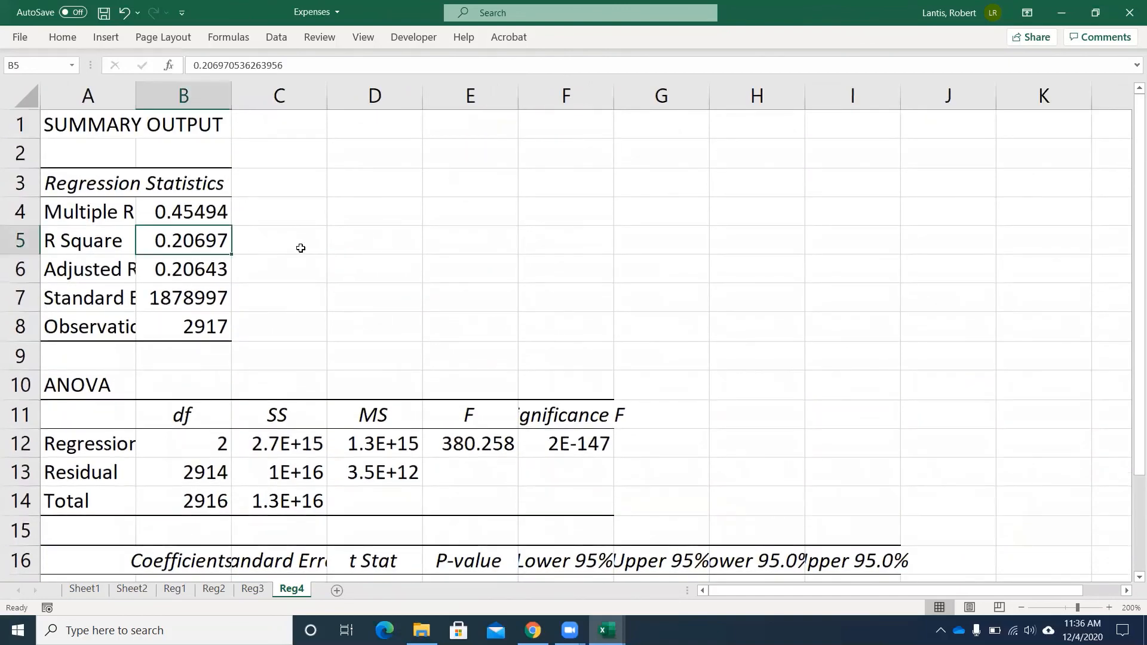
click(252, 590)
scroll(270, 284, up, 1)
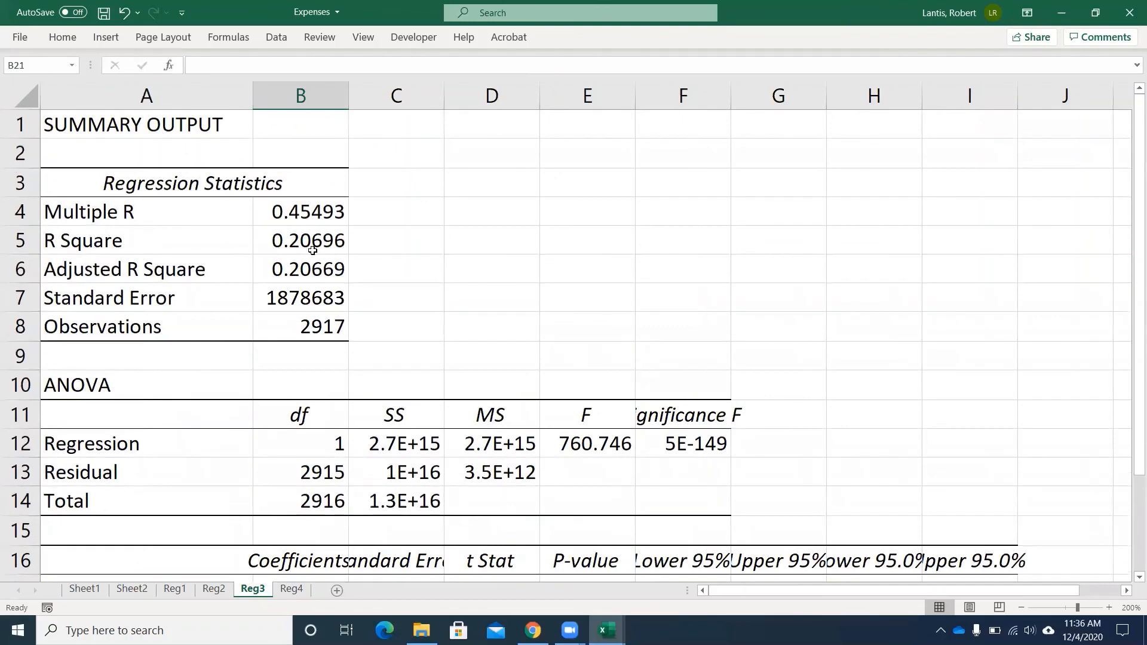
click(291, 590)
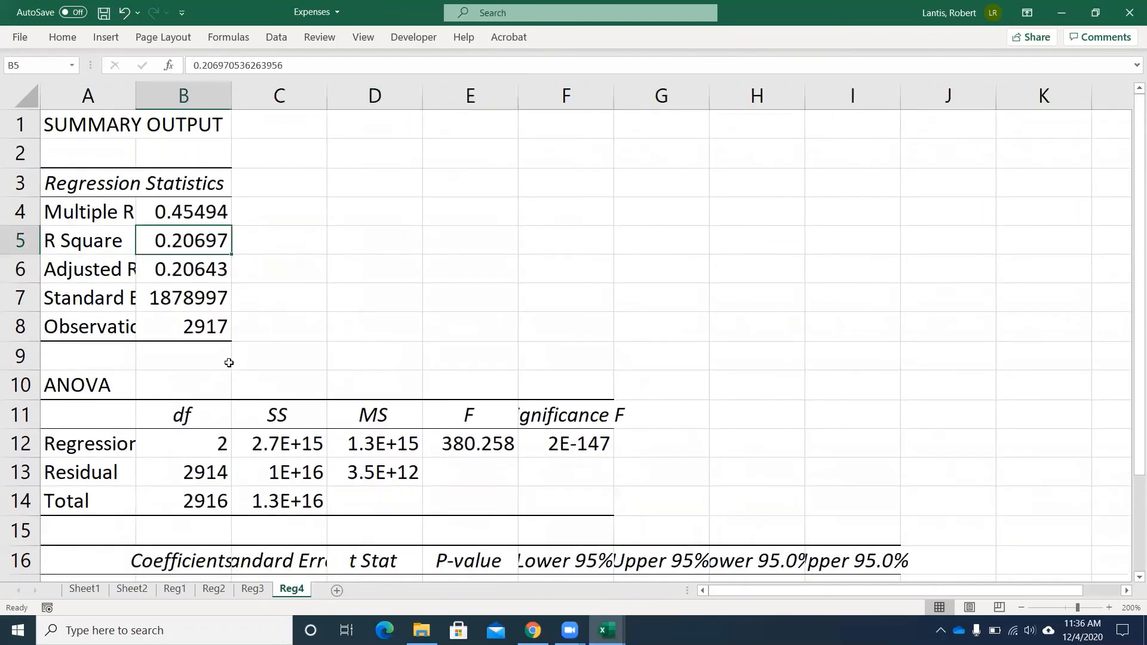
Examine the coefficient and P-value of the basketball participation variable on Reg4 alongside the R Square value.
scroll(235, 368, down, 1)
scroll(235, 368, down, 1)
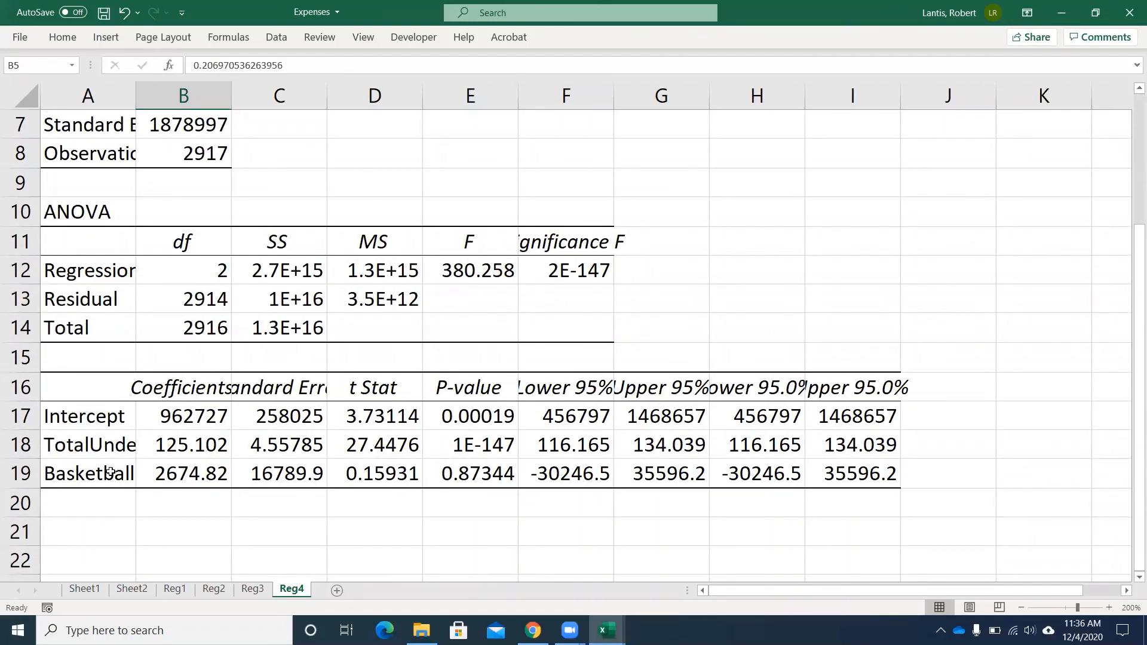
scroll(159, 537, up, 2)
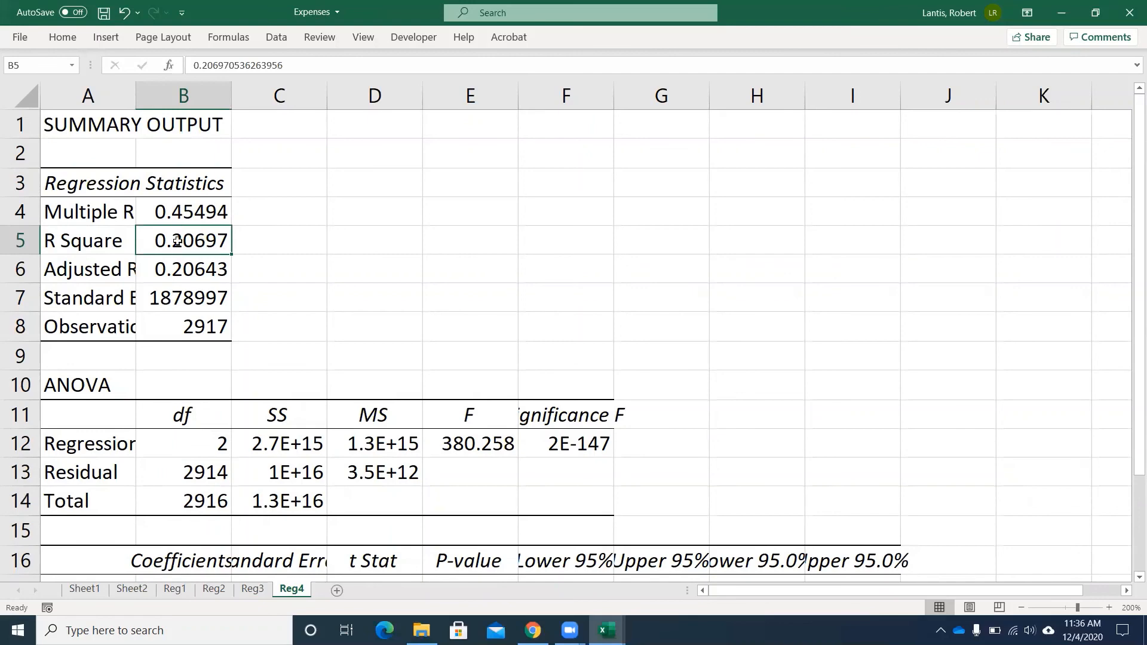
scroll(184, 242, down, 2)
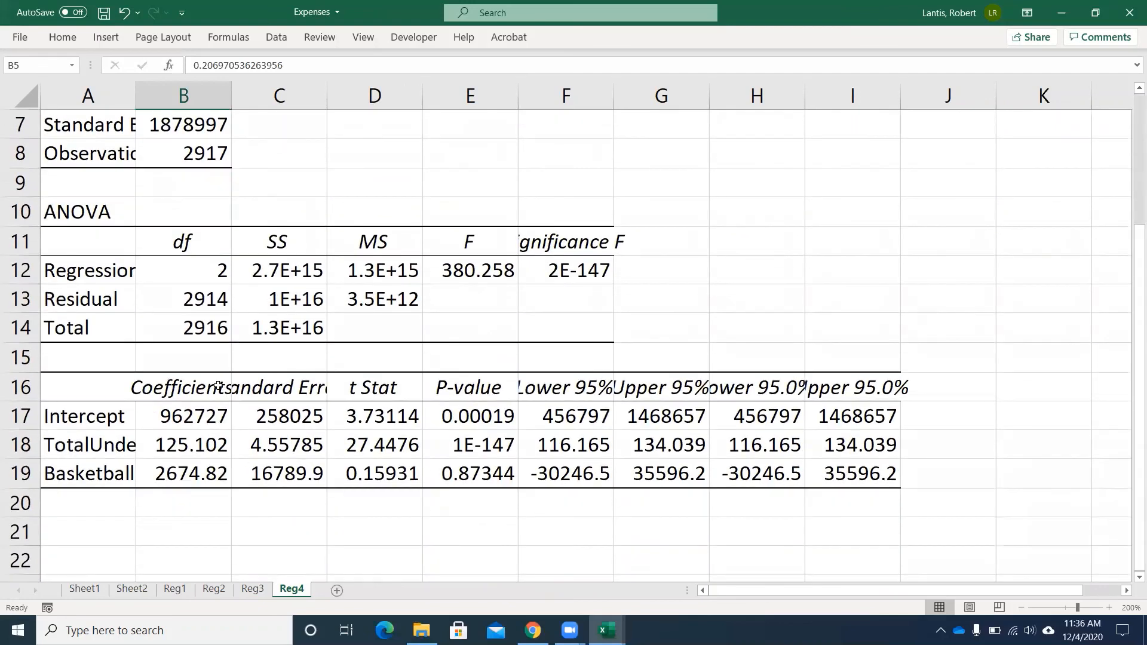
click(183, 472)
click(480, 477)
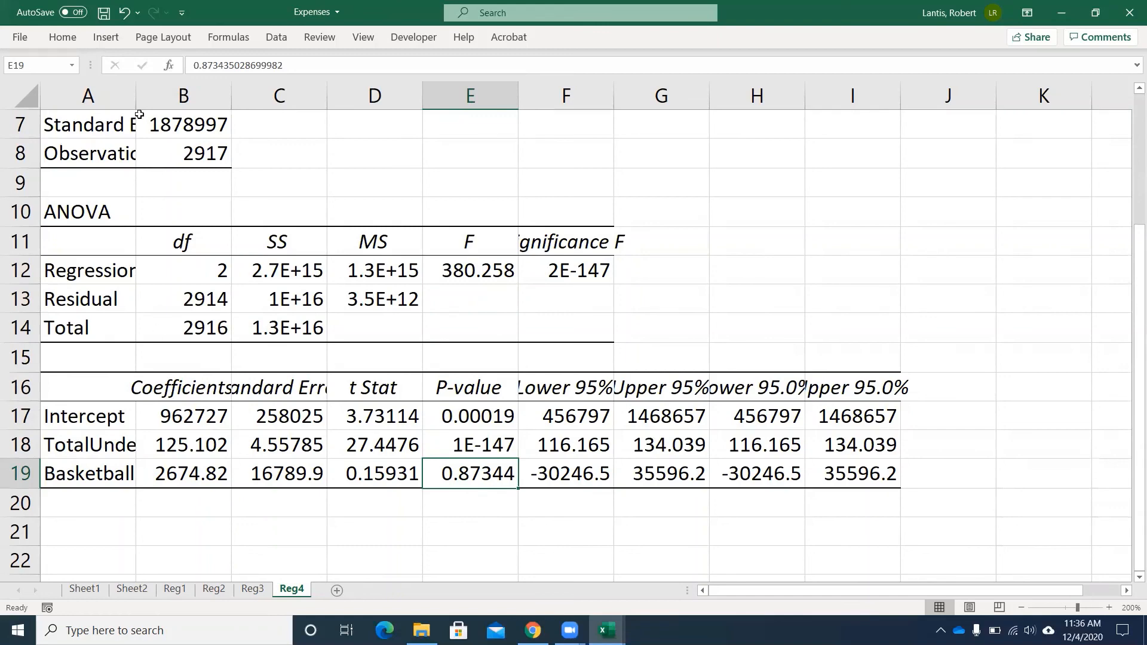
Widen column A on Reg4 to fit its labels and review the regression statistics.
double_click(135, 91)
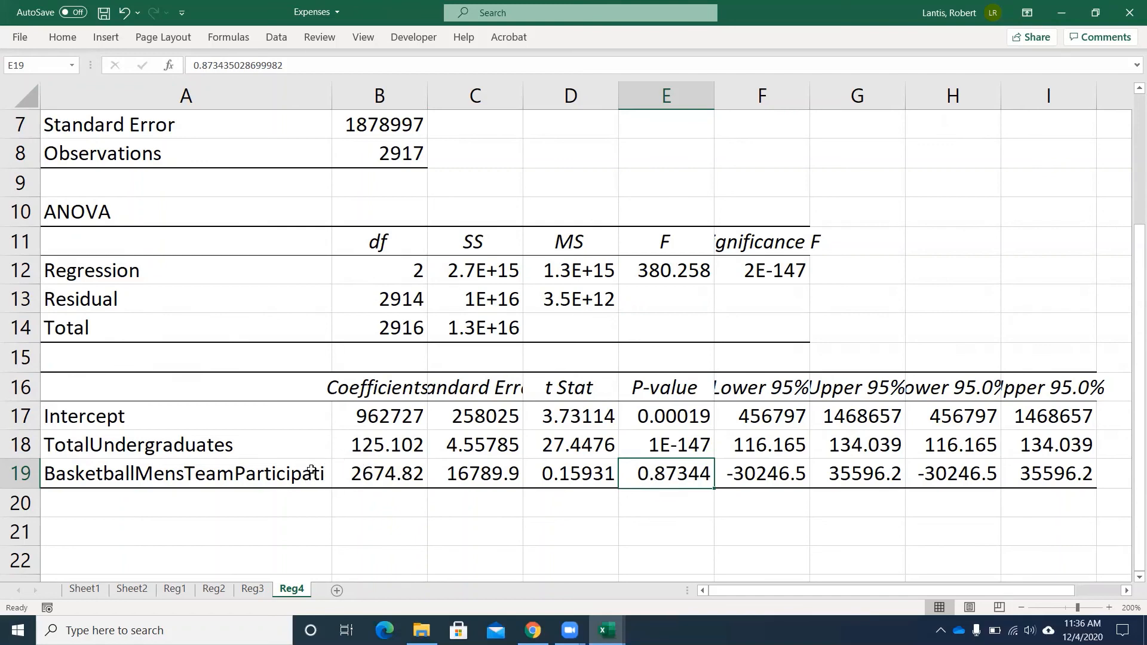
scroll(344, 486, up, 2)
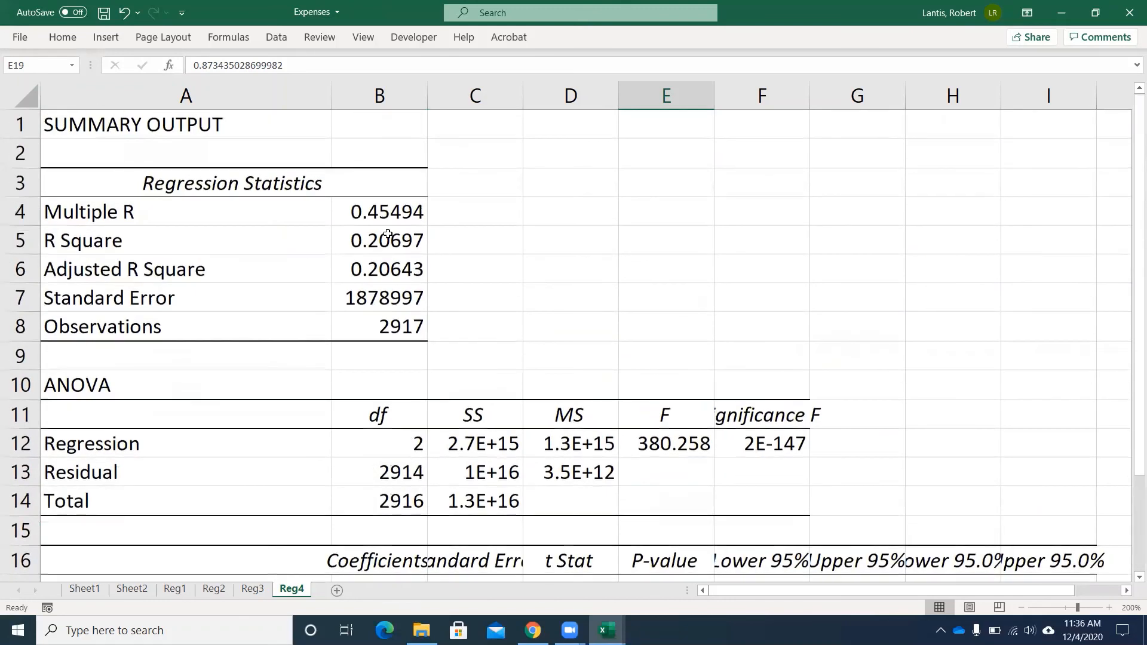